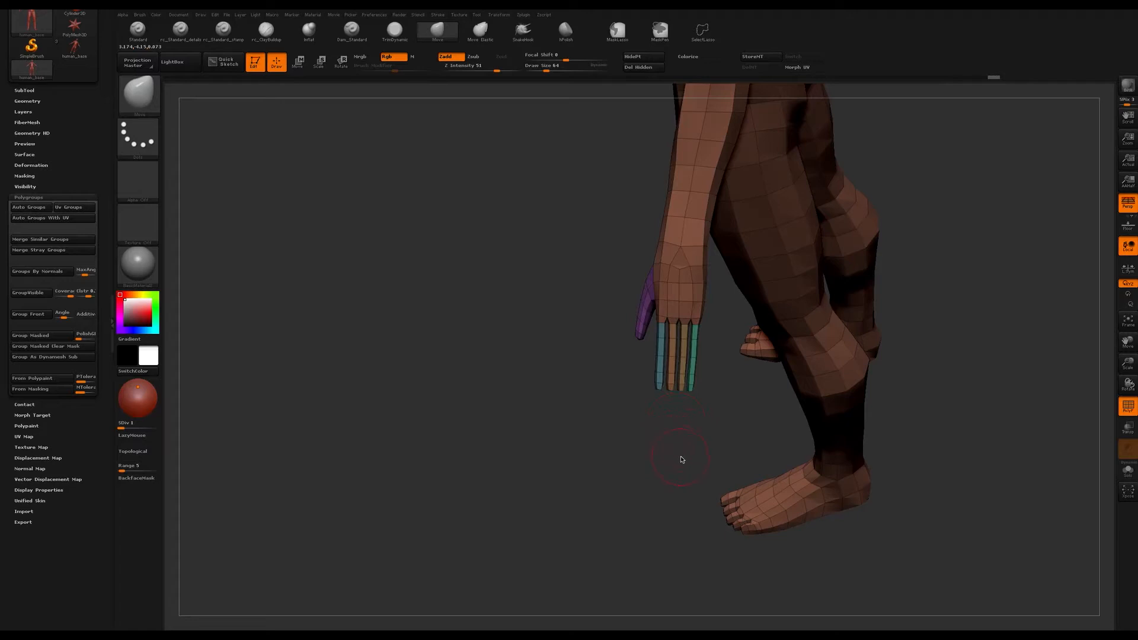
- Isolate the hand by hiding the rest of the body mesh and the opposite hand
drag(984, 240, 1040, 246)
drag(808, 338, 780, 316)
mouse_move(836, 221)
ctrl+shift+mouse_down()
mouse_move(674, 407)
mouse_move(706, 191)
ctrl+shift+mouse_up()
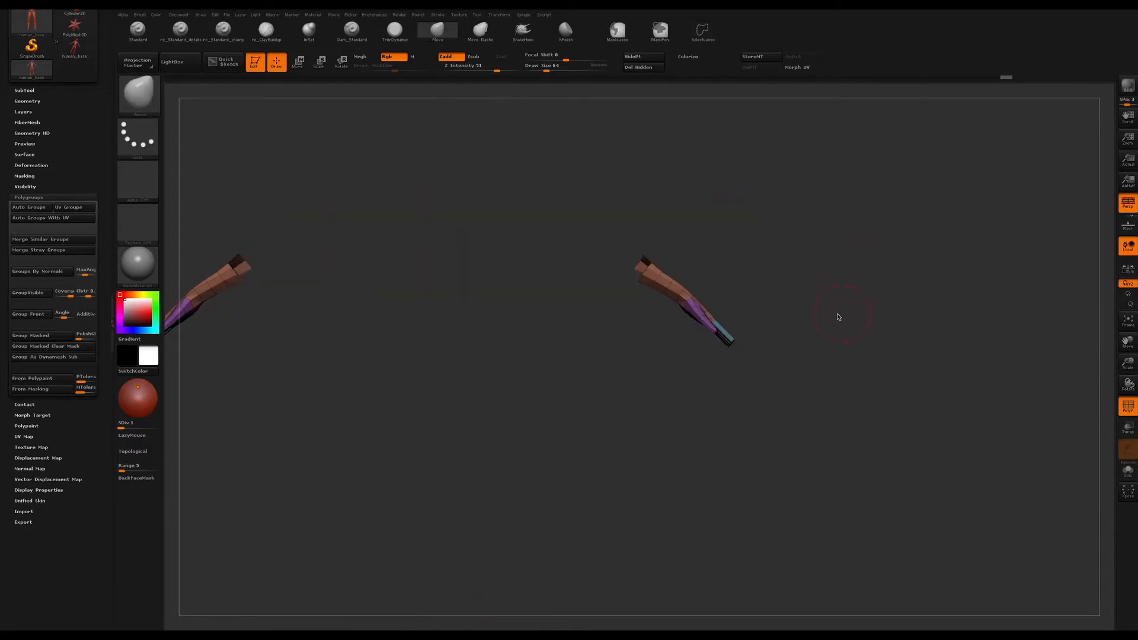
ctrl+shift+click(834, 315)
mouse_move(731, 234)
ctrl+shift+mouse_down()
mouse_move(831, 433)
mouse_move(844, 305)
mouse_move(851, 371)
mouse_move(792, 351)
mouse_move(864, 313)
mouse_move(831, 366)
mouse_move(822, 321)
mouse_move(836, 368)
mouse_move(825, 362)
ctrl+shift+mouse_up()
- Mask everything except the little finger and move that finger outward, away from the ring finger
key(r)
drag(612, 174, 704, 117)
mouse_move(864, 376)
mouse_down()
mouse_move(822, 334)
mouse_move(794, 356)
mouse_up()
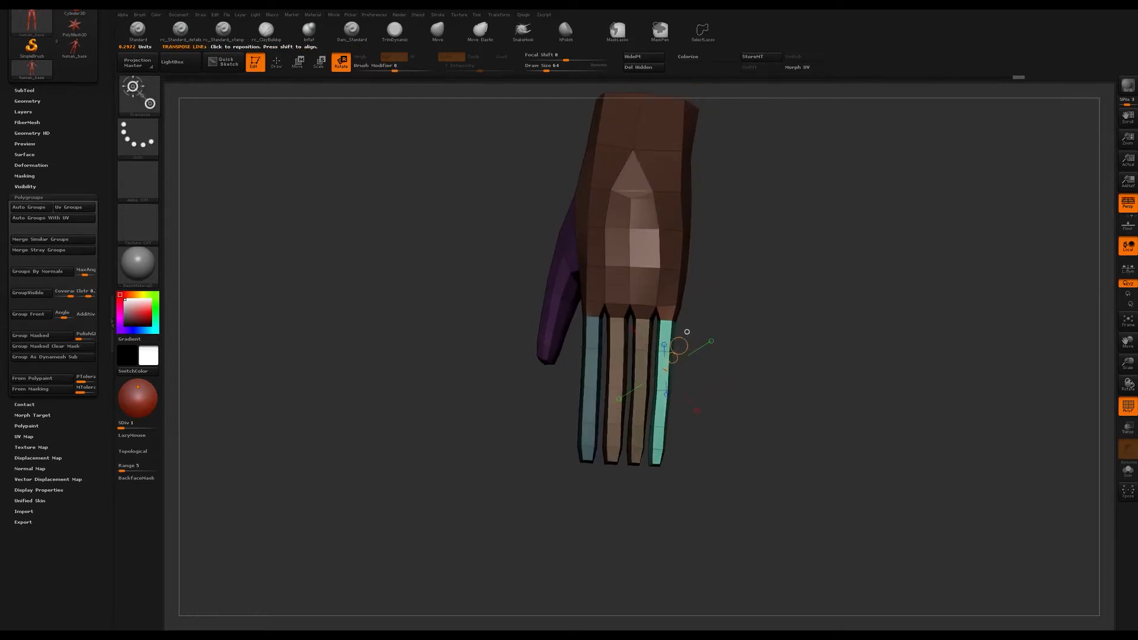
key(super+Tab)
mouse_move(833, 274)
mouse_down()
mouse_move(813, 285)
mouse_move(820, 277)
mouse_up()
drag(819, 318, 818, 293)
key(w)
mouse_move(666, 370)
mouse_down()
mouse_move(747, 374)
mouse_move(727, 375)
mouse_move(720, 346)
mouse_move(711, 356)
mouse_up()
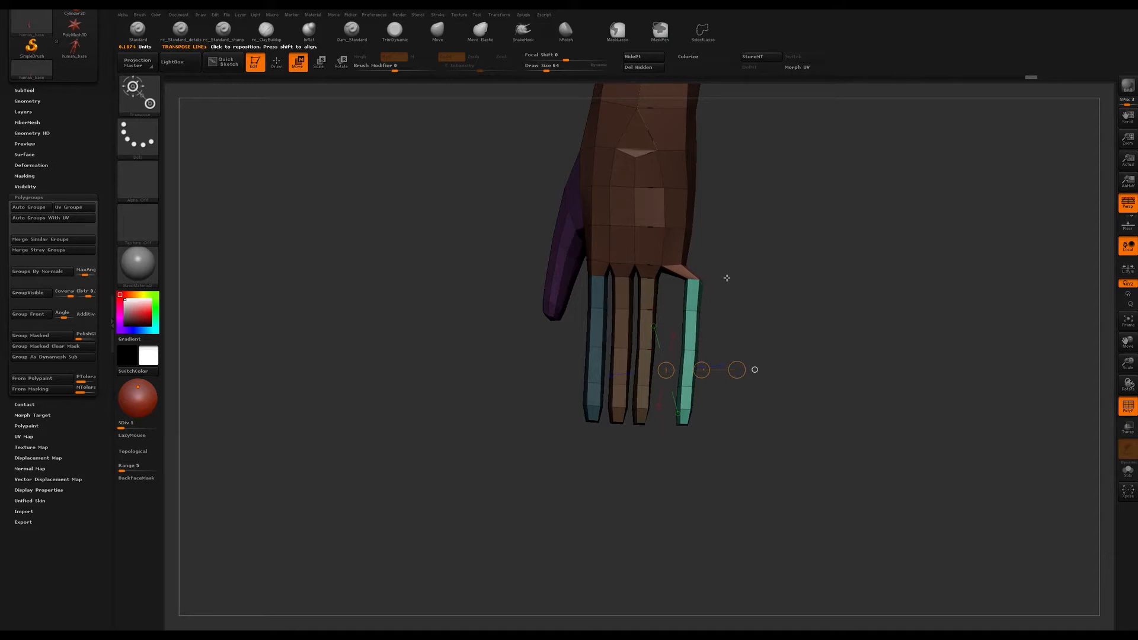
- Shift the little finger slightly along its own length toward the palm
drag(787, 256, 776, 332)
drag(728, 300, 717, 457)
drag(723, 369, 726, 354)
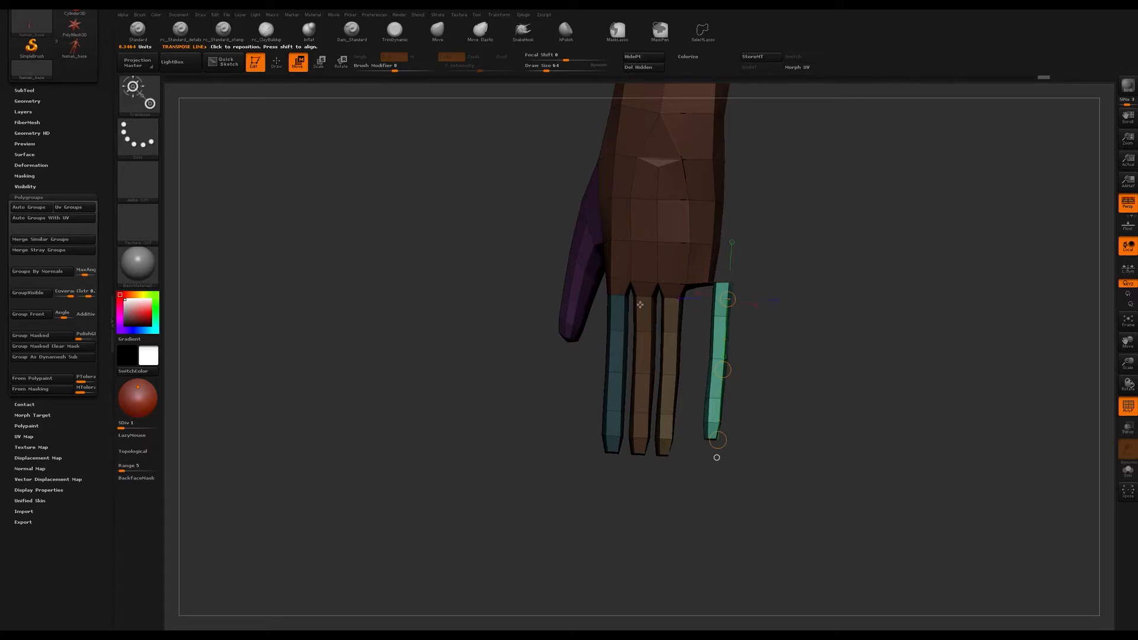
alt+drag(839, 283, 839, 304)
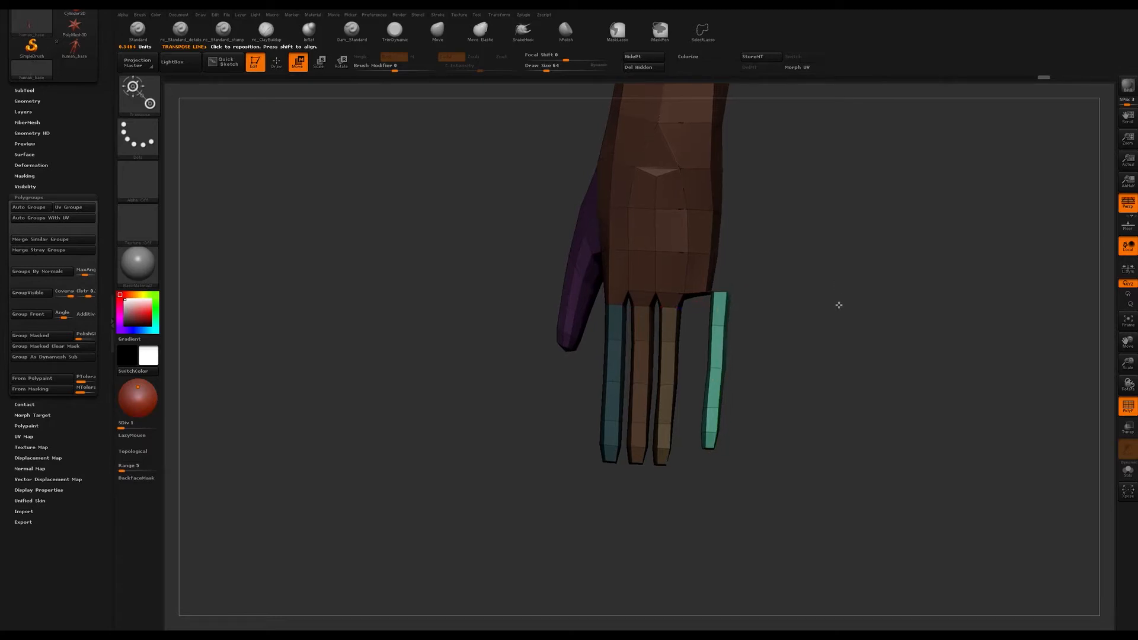
- Leave only the ring finger unmasked and move it sideways toward the little finger
ctrl+click(668, 395)
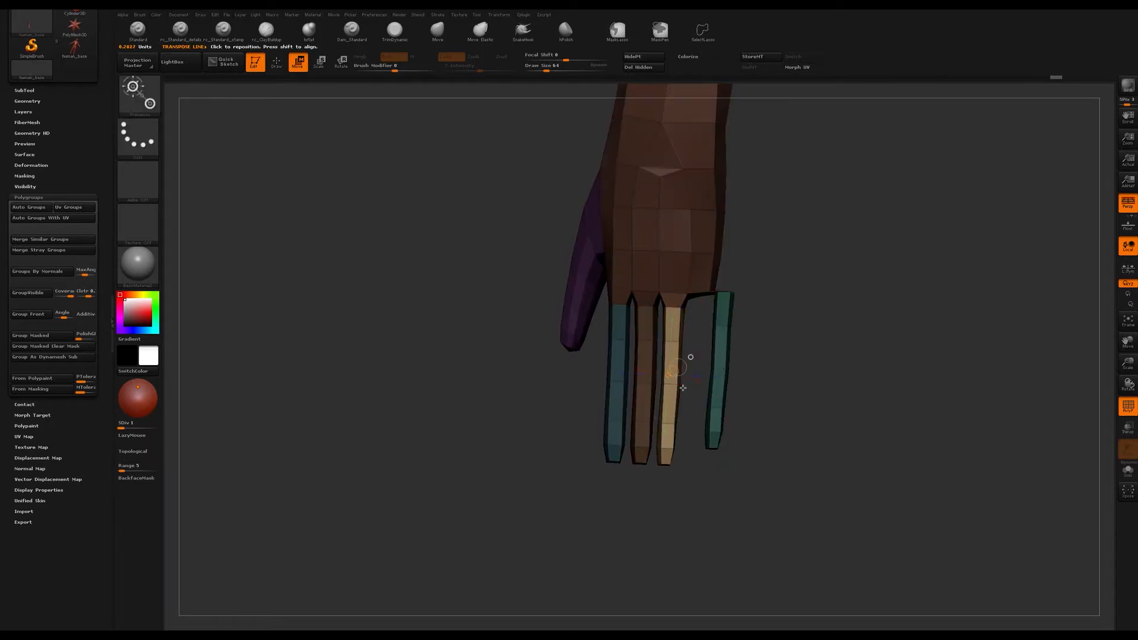
mouse_move(755, 338)
mouse_down()
mouse_move(842, 338)
mouse_move(771, 339)
mouse_up()
mouse_move(828, 432)
right_down()
mouse_move(824, 345)
mouse_move(823, 452)
right_up()
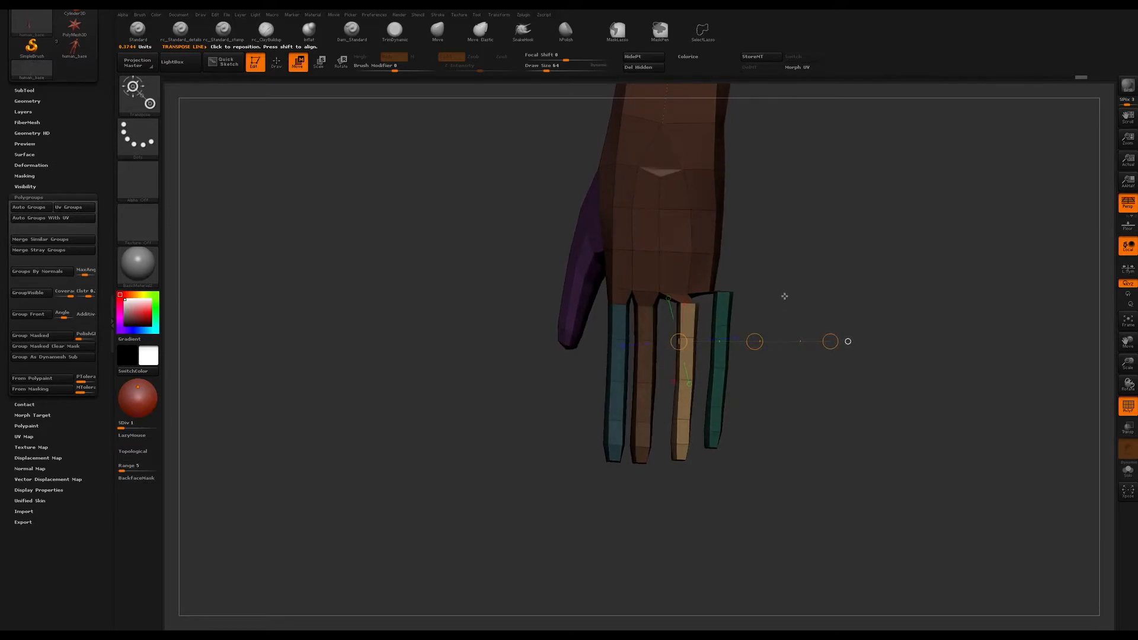
drag(755, 342, 762, 341)
- Leave only the middle finger unmasked, shift it toward the ring finger and nudge it slightly away from the palm
ctrl+drag(571, 490, 578, 502)
ctrl+click(640, 405)
mouse_move(647, 343)
mouse_down()
mouse_move(784, 342)
mouse_move(726, 342)
mouse_up()
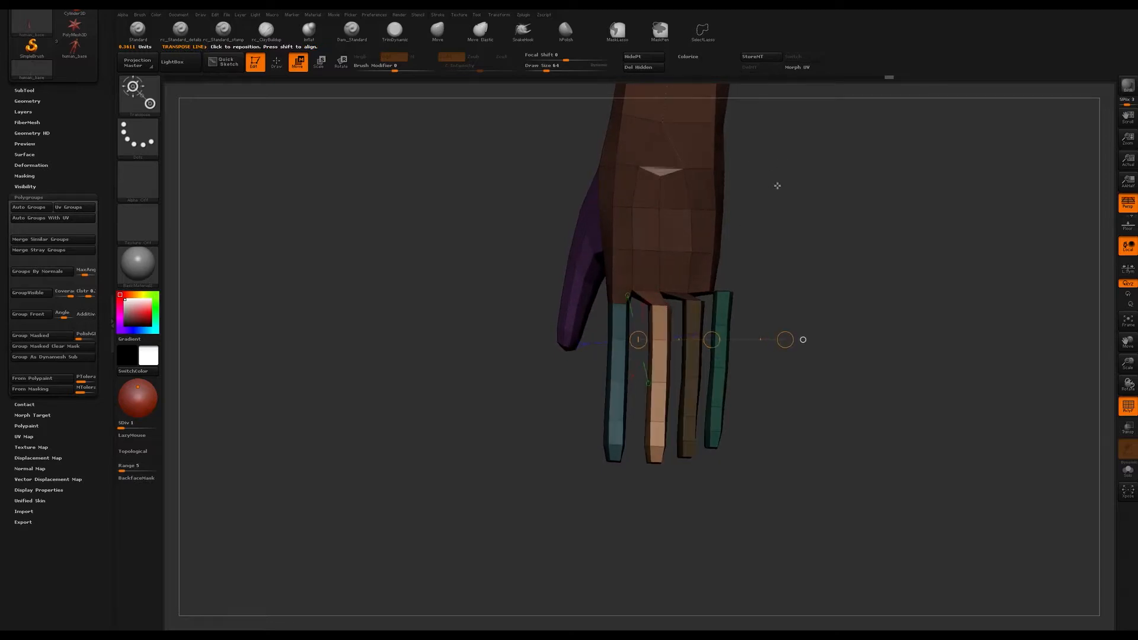
drag(775, 184, 780, 192)
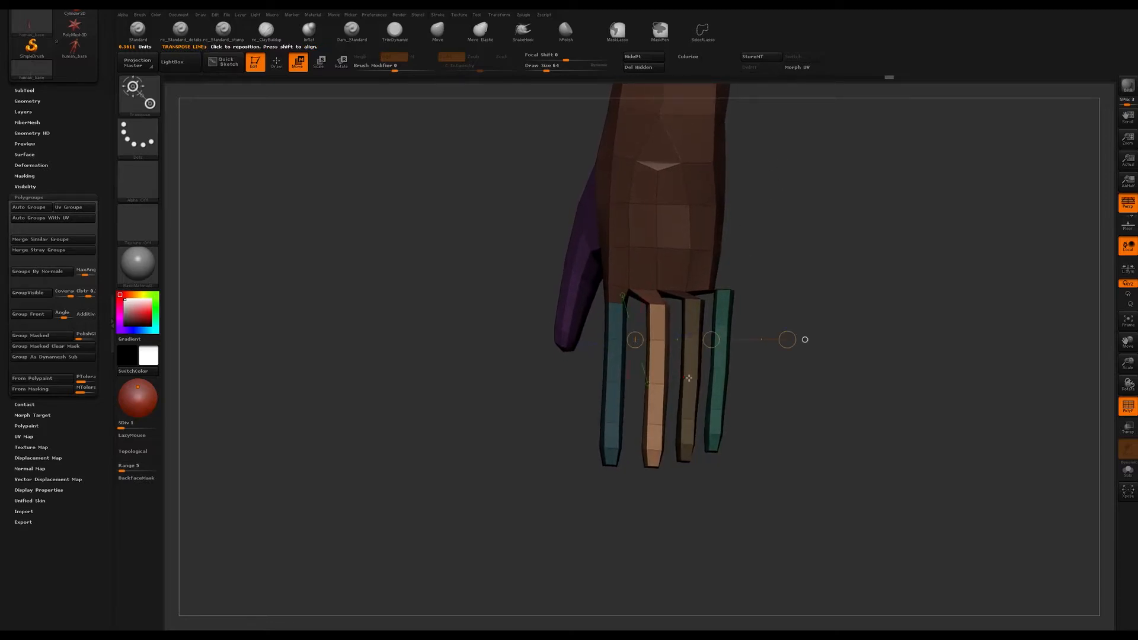
drag(664, 292, 661, 467)
drag(663, 378, 663, 381)
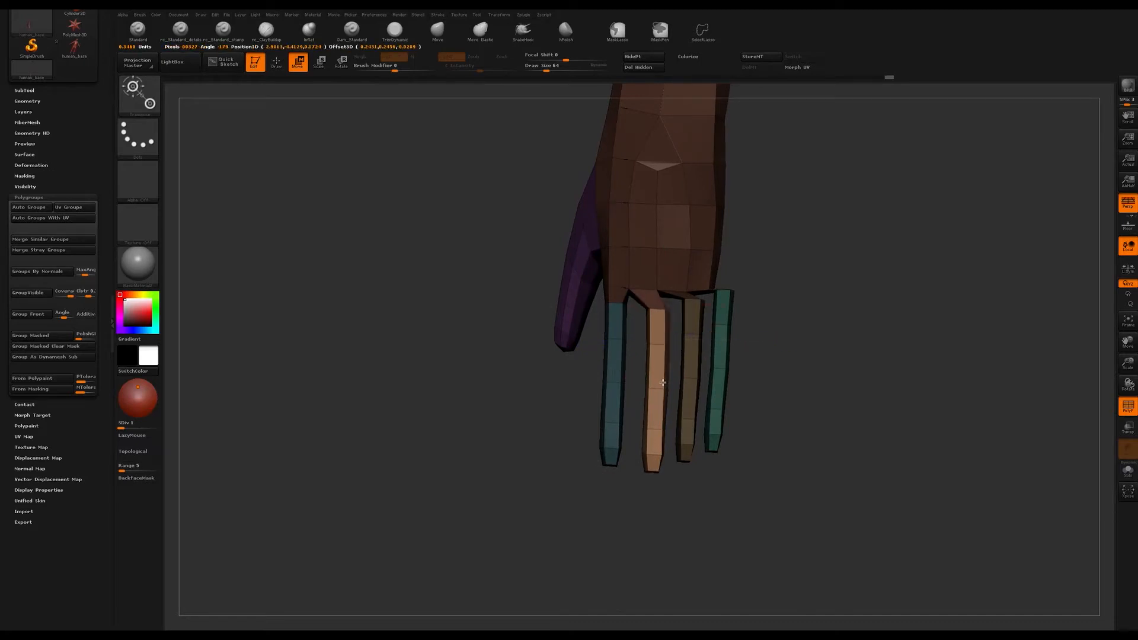
drag(663, 380, 663, 380)
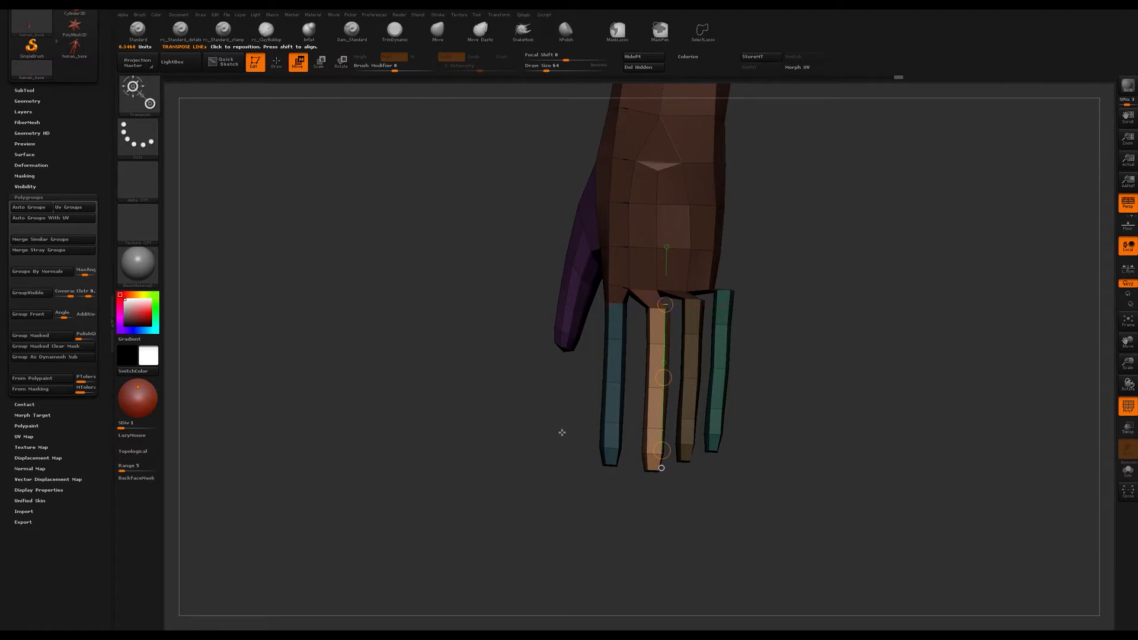
- Raise the middle finger toward the back of the hand, and the index finger by a smaller amount
drag(800, 341, 770, 289)
drag(657, 411, 663, 274)
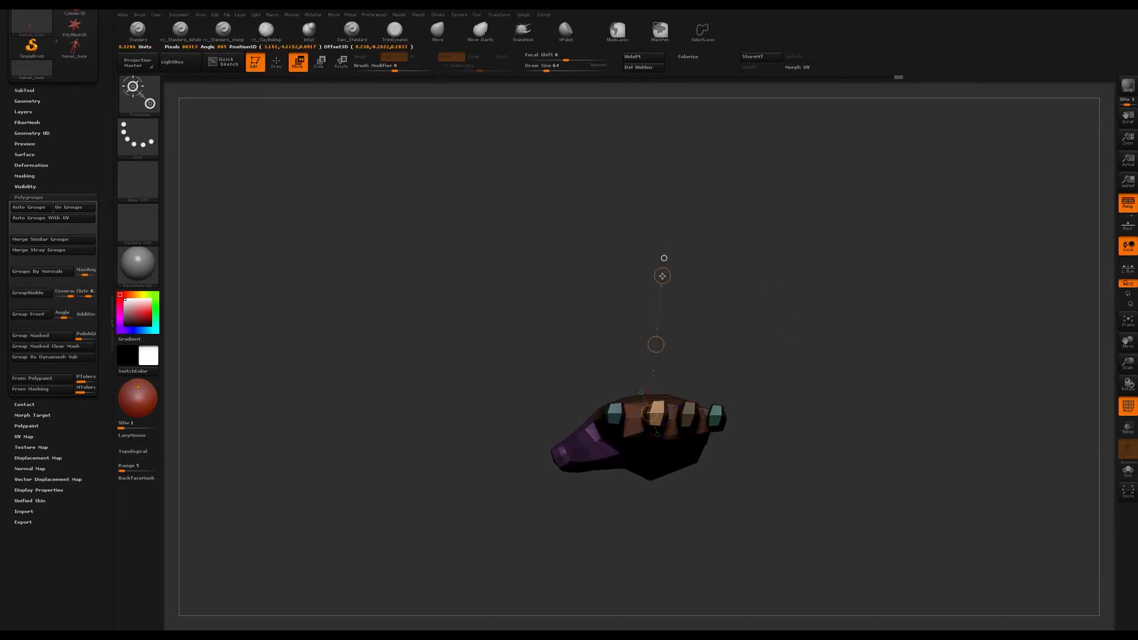
drag(656, 345, 655, 335)
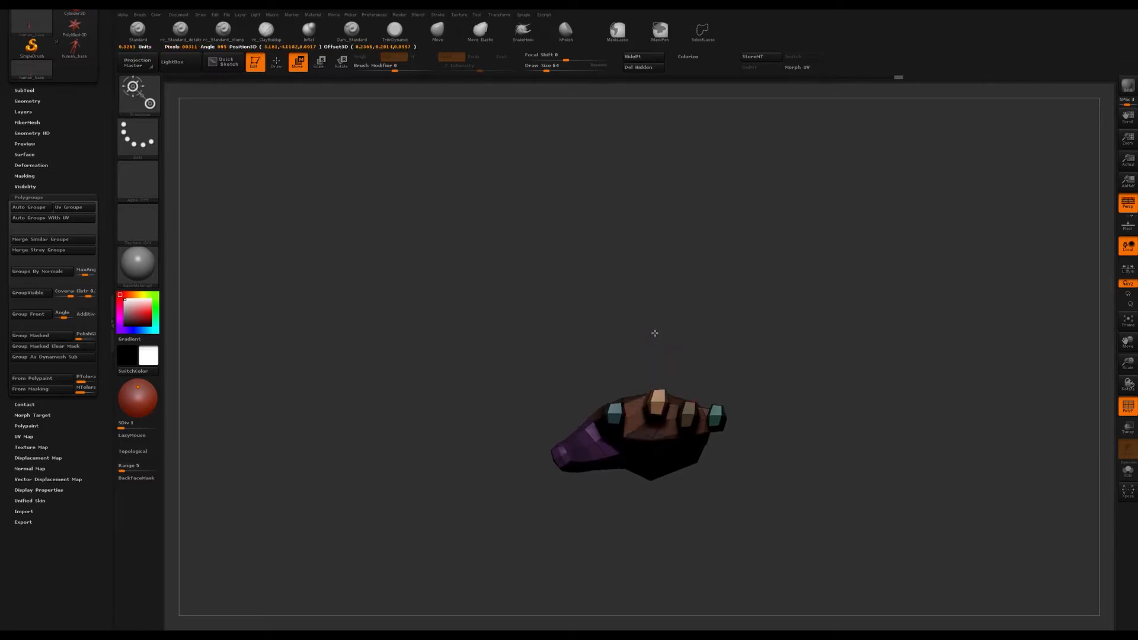
drag(654, 331, 654, 331)
drag(622, 414, 622, 323)
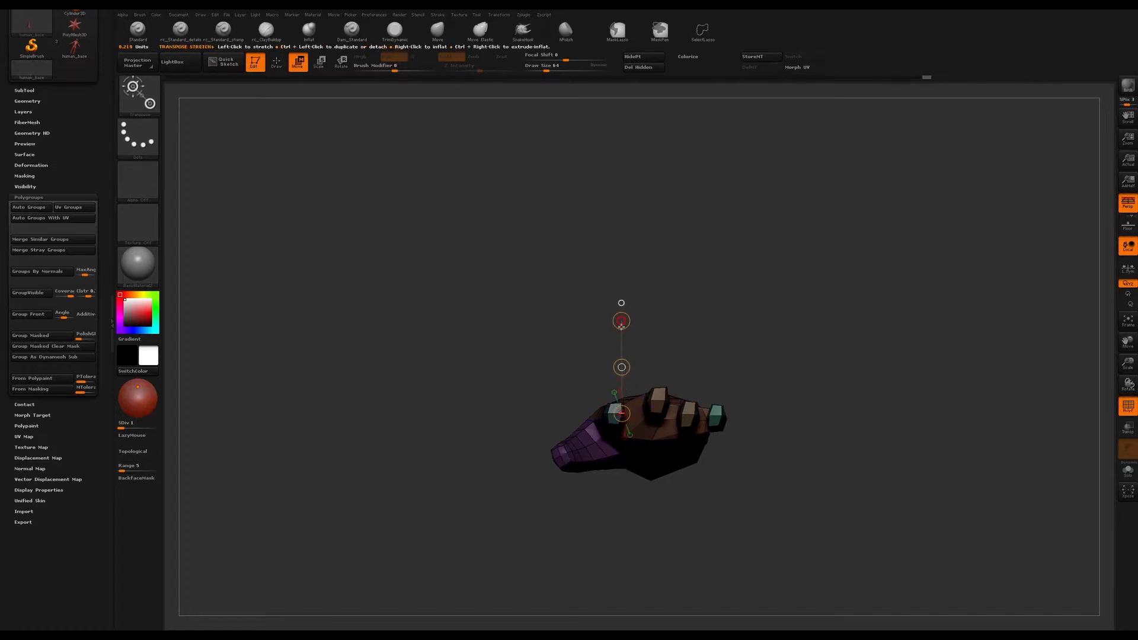
drag(621, 322, 623, 361)
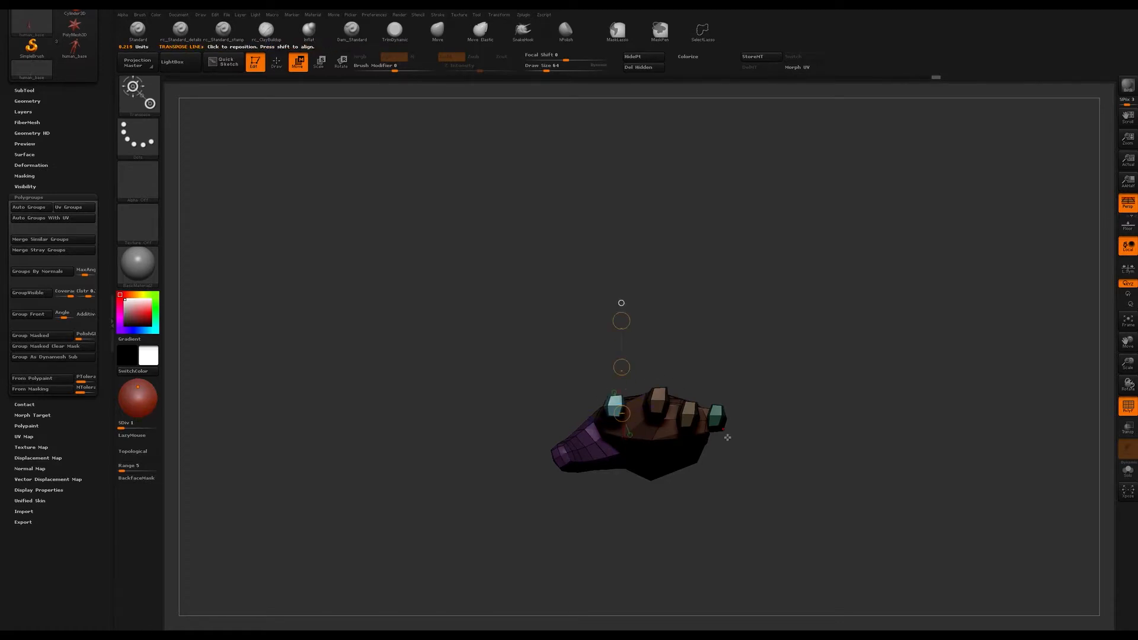
drag(694, 394, 632, 349)
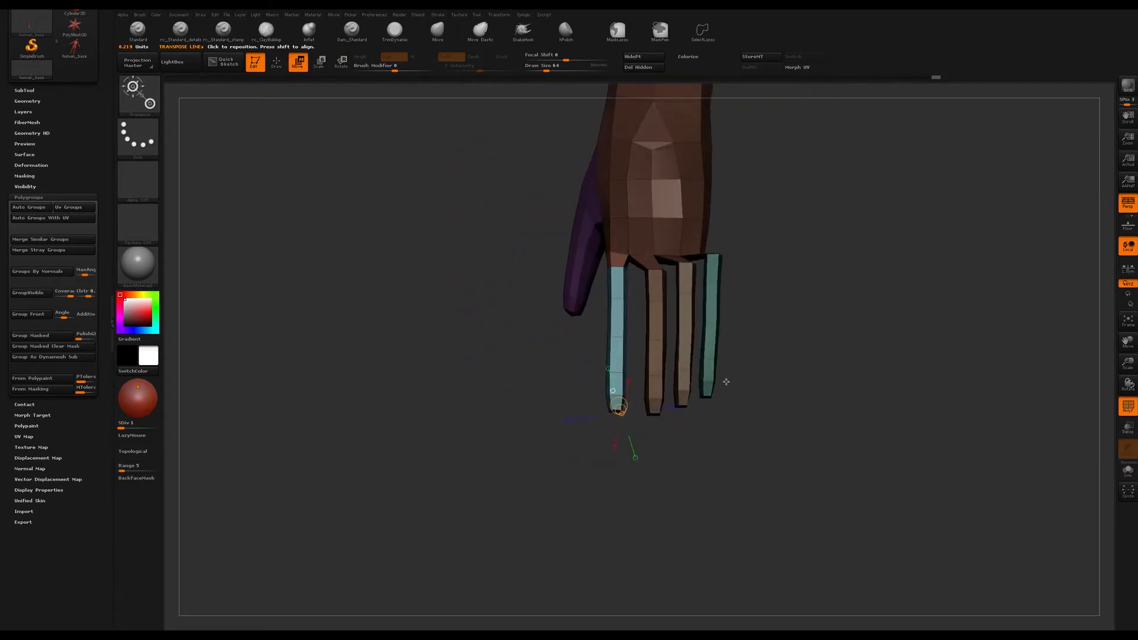
- Lower the little finger toward the palm side of the hand
mouse_move(771, 351)
mouse_down()
mouse_move(771, 328)
mouse_move(761, 374)
mouse_move(754, 256)
mouse_move(758, 312)
mouse_move(696, 292)
mouse_move(680, 527)
mouse_up()
drag(715, 462, 689, 483)
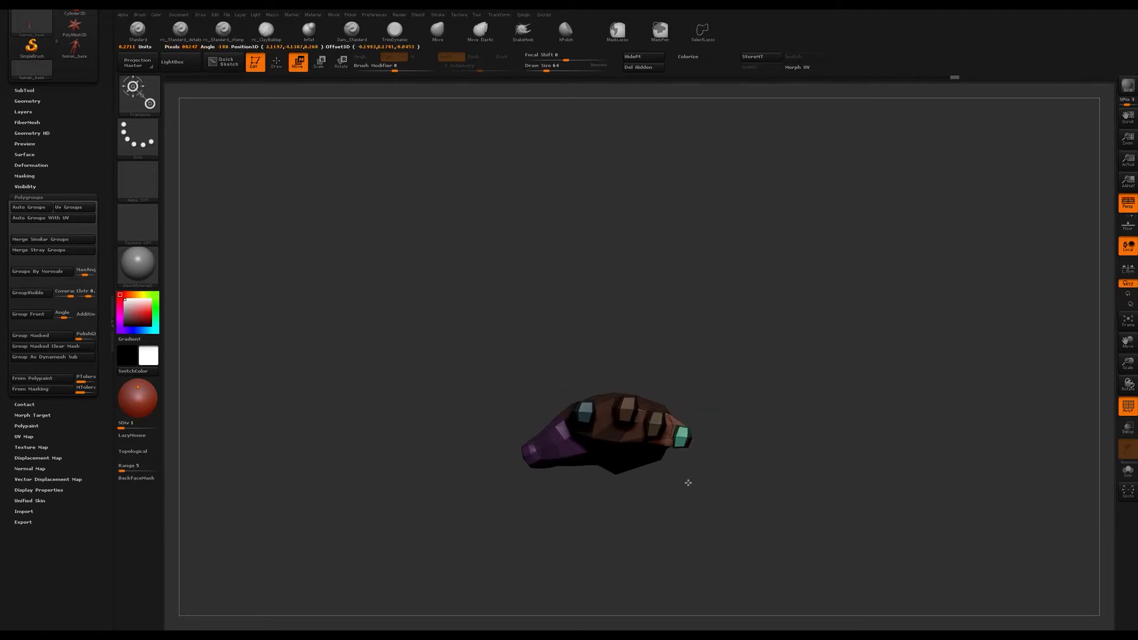
drag(688, 481, 695, 475)
- Mask the fingers and thumb so that the palm is left unmasked for editing
mouse_move(709, 284)
mouse_down()
mouse_move(721, 353)
mouse_move(712, 399)
mouse_move(726, 447)
mouse_move(741, 392)
mouse_move(731, 395)
mouse_move(777, 383)
mouse_up()
key(q)
mouse_move(765, 356)
mouse_down()
mouse_move(745, 323)
mouse_move(755, 311)
mouse_move(749, 407)
mouse_move(765, 389)
mouse_move(759, 371)
mouse_up()
key(r)
ctrl+drag(639, 274, 660, 258)
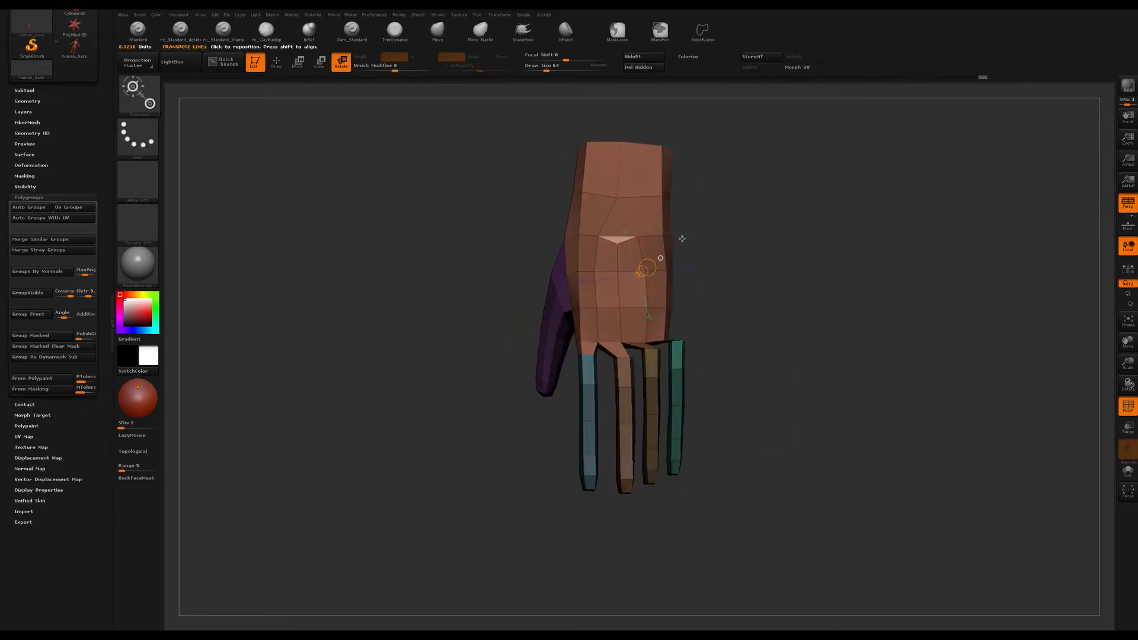
- Hide the polygroup colours and wireframe, and pull the palm's outer corner to the little finger with the Move brush
drag(777, 322, 758, 357)
key(shift+f)
key(b)
key(m)
key(v)
key(s)
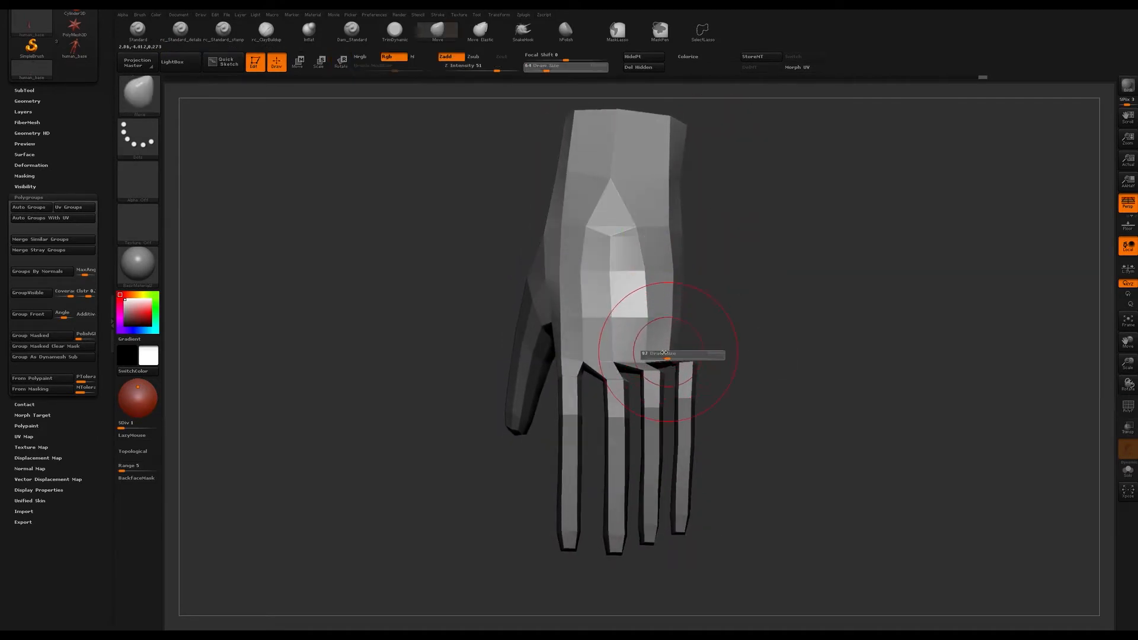
key(shift)
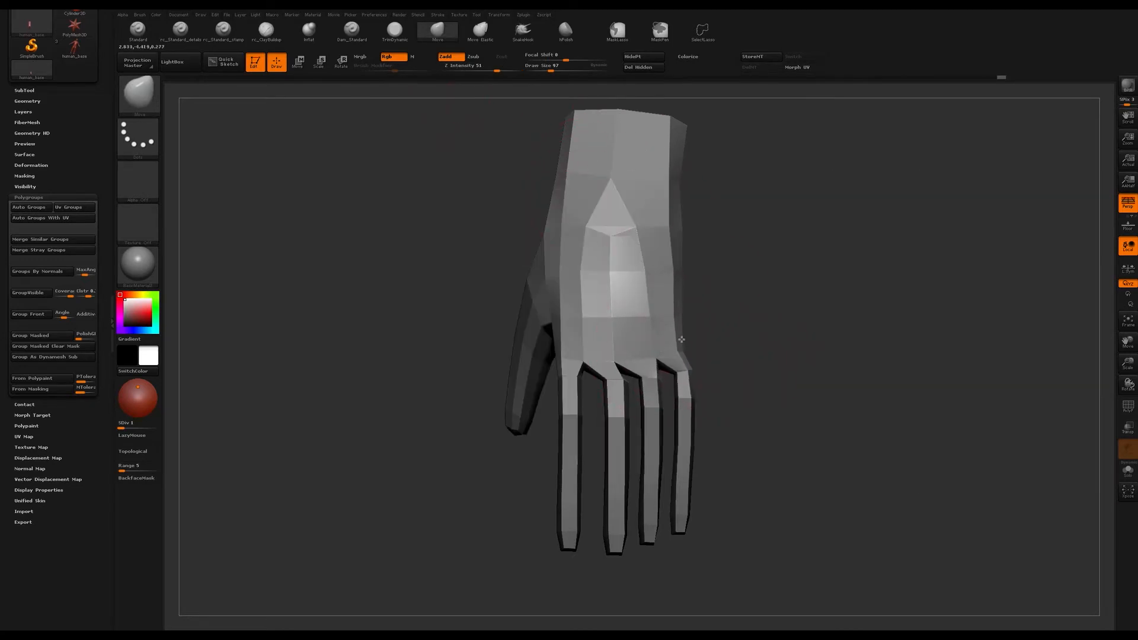
- Widen the outer side of the palm above the little finger with an enlarged Move brush
key(s)
drag(679, 327, 679, 328)
mouse_move(680, 299)
mouse_down()
mouse_move(693, 295)
mouse_move(683, 280)
mouse_up()
key(s)
drag(679, 236, 687, 235)
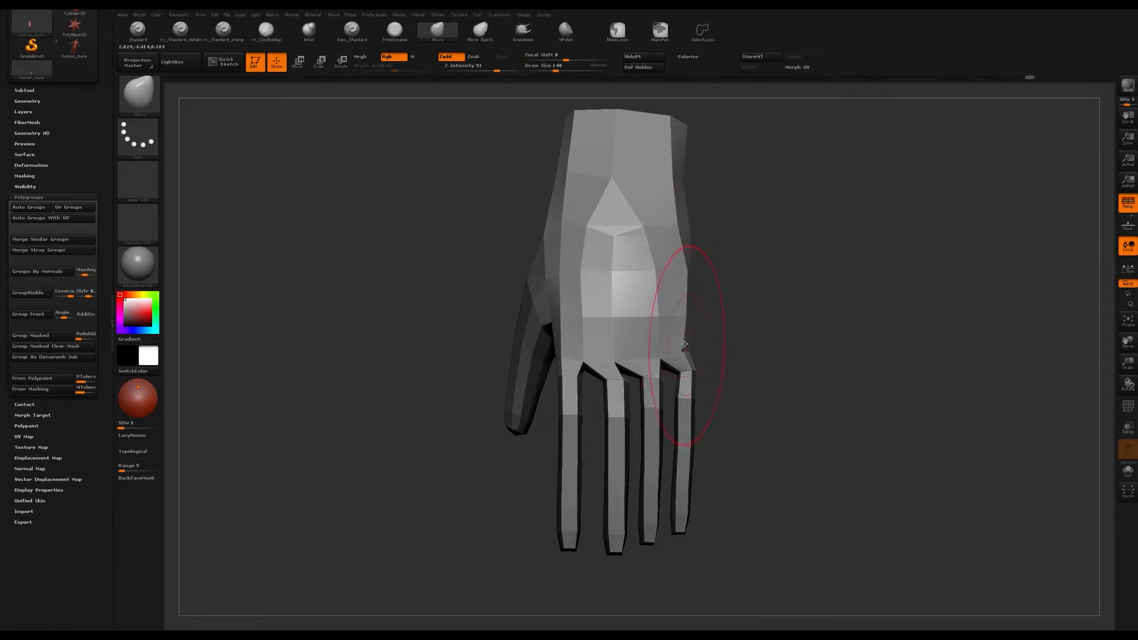
- Set the Smooth brush's Z Intensity to 27 and smooth the knuckle area on the back of the hand
key(shift)
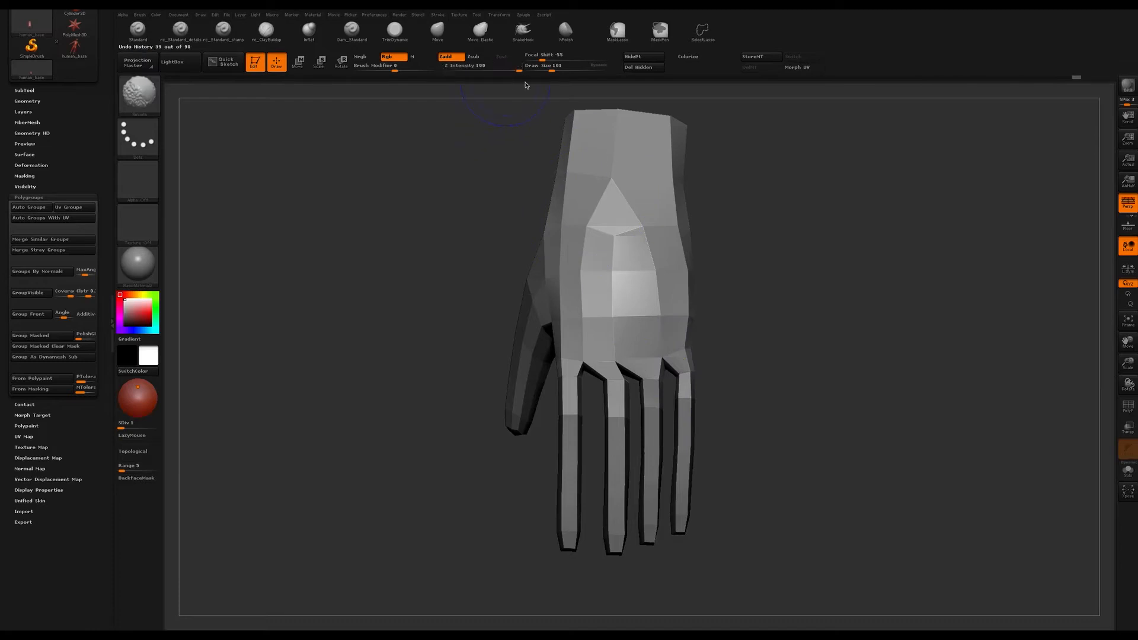
click(508, 70)
mouse_move(823, 307)
mouse_down()
mouse_move(825, 297)
mouse_move(802, 301)
mouse_up()
key(shift)
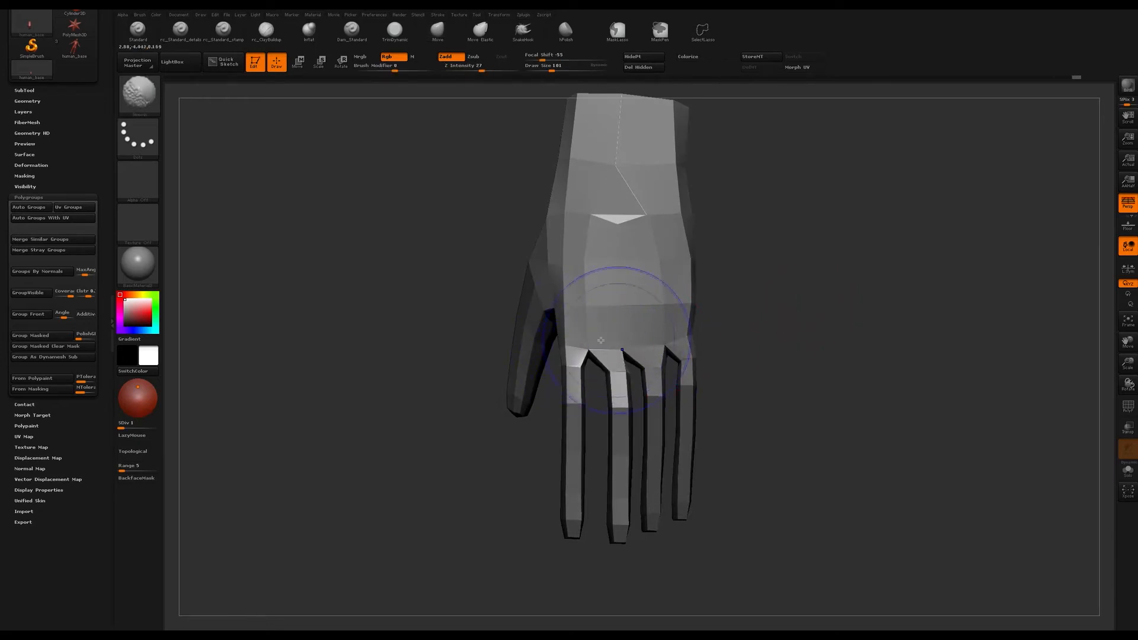
- Reshape and smooth the palm side around the finger bases with the Move and Smooth brushes
mouse_move(780, 348)
mouse_down()
mouse_move(780, 135)
mouse_move(639, 376)
mouse_move(633, 368)
mouse_move(650, 375)
mouse_up()
key(s)
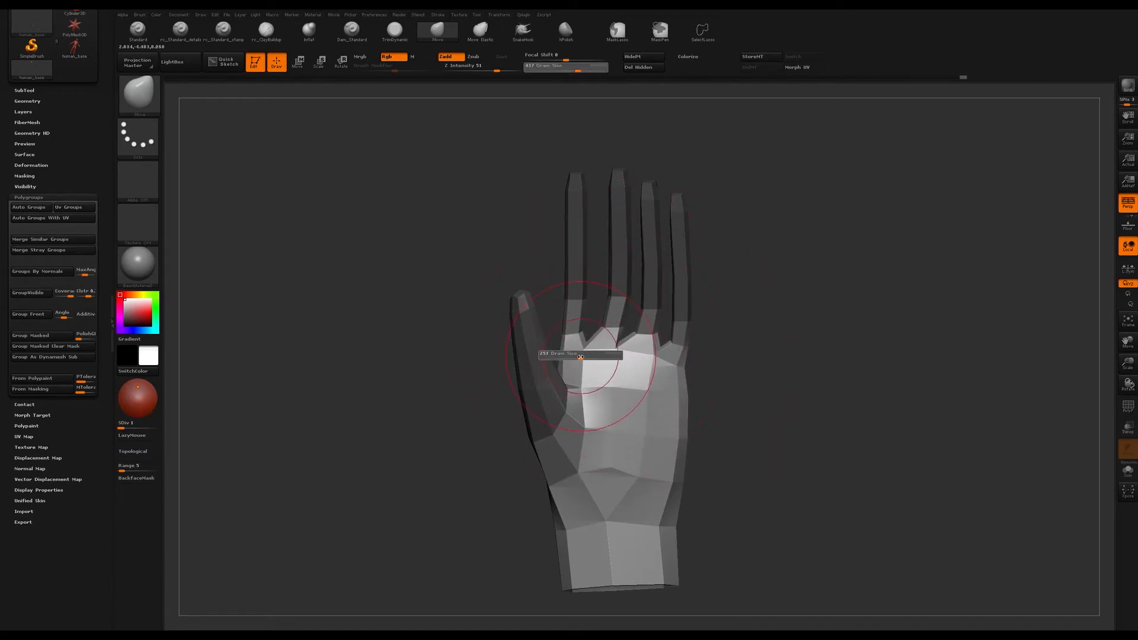
key(shift)
mouse_move(744, 355)
mouse_down()
mouse_move(664, 363)
mouse_move(670, 351)
mouse_move(655, 351)
mouse_up()
drag(767, 277, 762, 279)
key(s)
drag(612, 372, 607, 376)
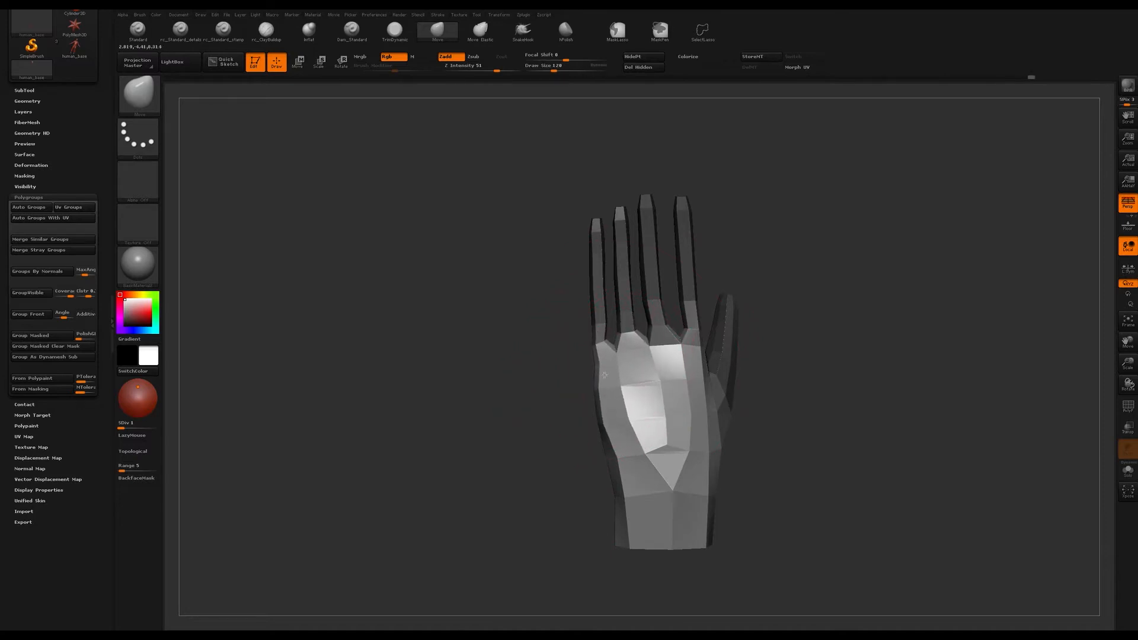
- Adjust the sides of the hand and the knuckle line with the Move brush at different draw sizes
mouse_move(826, 401)
mouse_down()
mouse_move(813, 279)
mouse_move(858, 292)
mouse_move(729, 341)
mouse_move(745, 274)
mouse_move(759, 320)
mouse_move(782, 303)
mouse_move(882, 330)
mouse_move(859, 293)
mouse_move(815, 359)
mouse_move(752, 378)
mouse_move(747, 393)
mouse_up()
key(s)
drag(677, 408, 908, 344)
drag(838, 297, 689, 345)
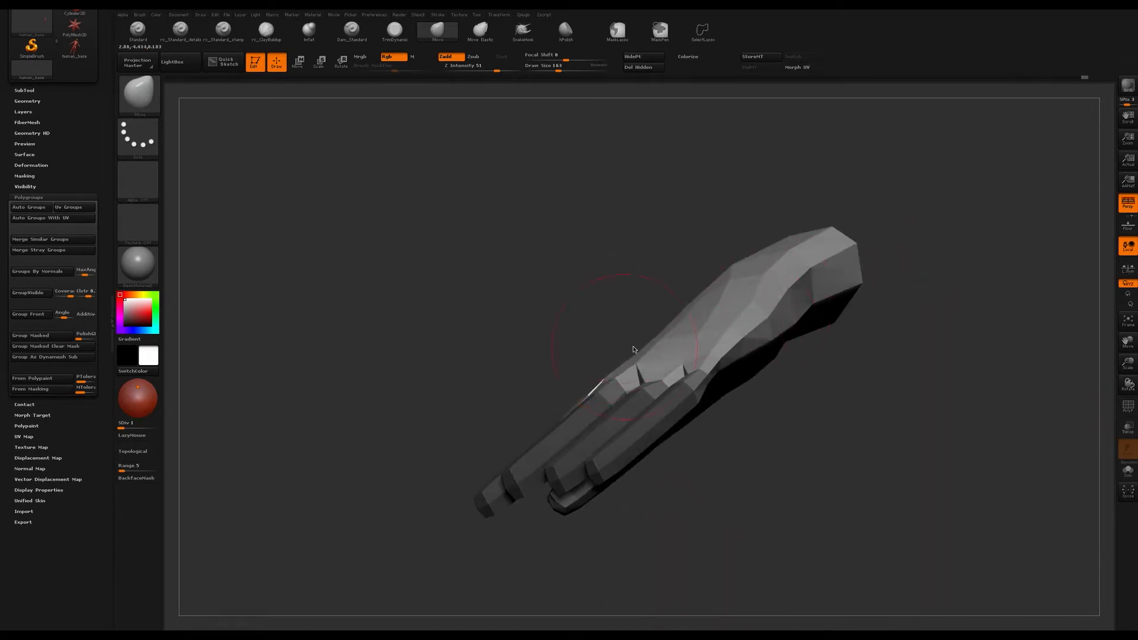
mouse_move(645, 331)
mouse_down()
mouse_move(670, 308)
mouse_move(658, 297)
mouse_move(739, 262)
mouse_move(675, 309)
mouse_move(664, 300)
mouse_move(564, 330)
mouse_move(652, 350)
mouse_move(767, 338)
mouse_move(760, 314)
mouse_move(647, 406)
mouse_move(637, 396)
mouse_up()
key(s)
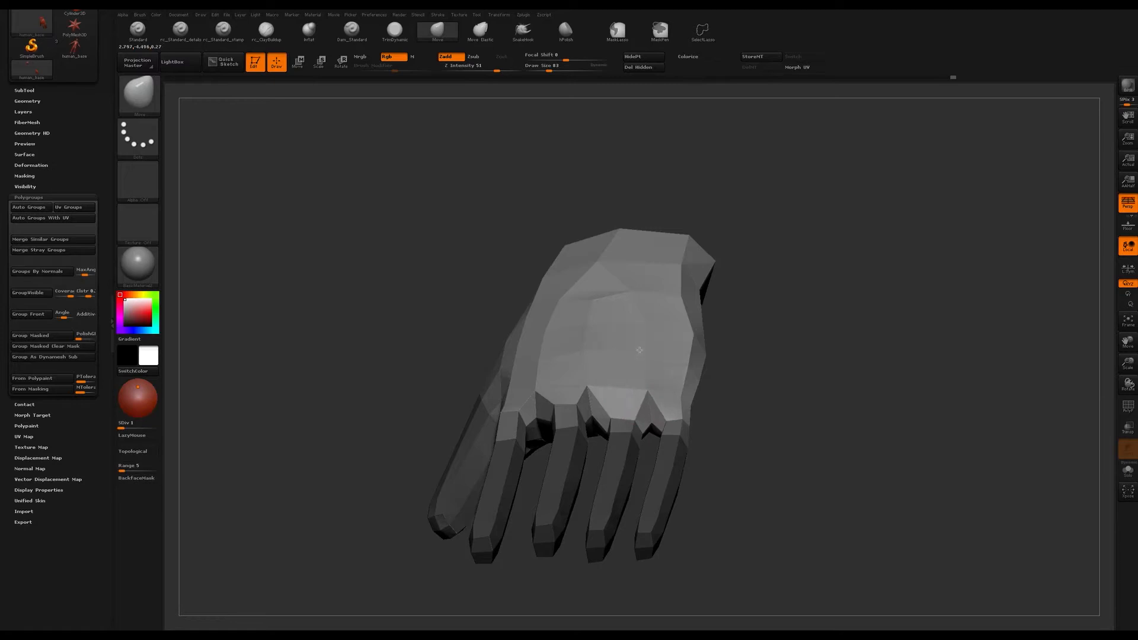
- Refine the knuckles and finger bases, switching to the Standard brush and back to the Move brush
mouse_move(639, 313)
mouse_down()
mouse_move(788, 308)
mouse_move(757, 350)
mouse_move(770, 384)
mouse_move(819, 359)
mouse_move(720, 361)
mouse_move(788, 379)
mouse_move(774, 377)
mouse_up()
drag(777, 312, 635, 373)
mouse_move(719, 333)
mouse_down()
mouse_move(689, 389)
mouse_move(646, 368)
mouse_move(667, 379)
mouse_move(711, 368)
mouse_move(810, 305)
mouse_move(785, 300)
mouse_move(651, 350)
mouse_up()
key(b)
key(s)
key(t)
key(b)
key(m)
key(v)
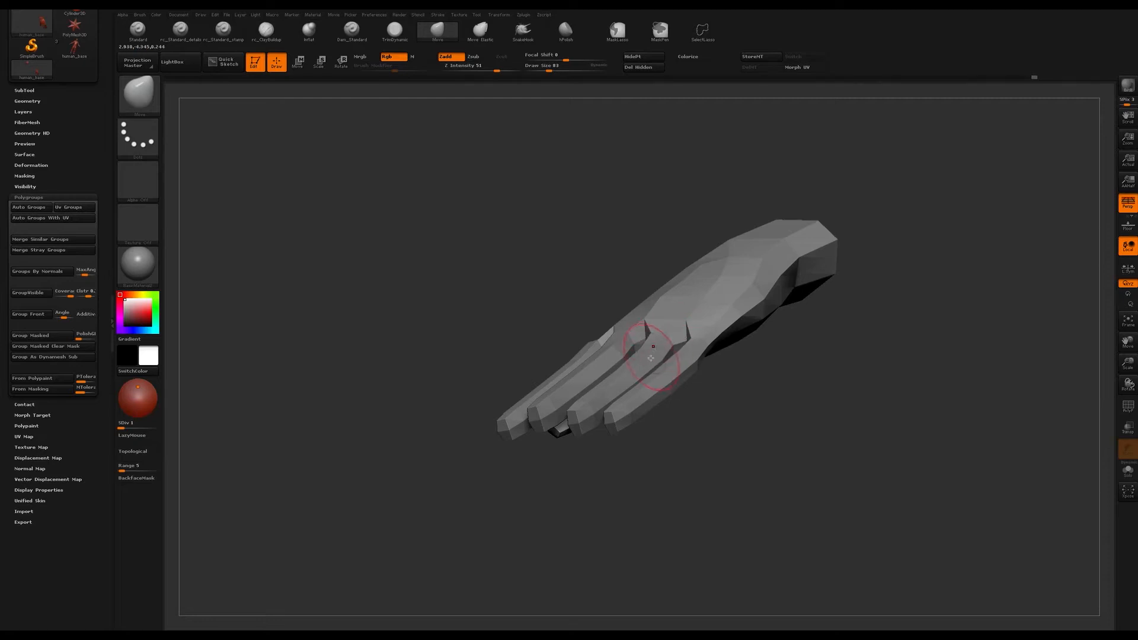
mouse_move(644, 347)
mouse_down()
mouse_move(778, 312)
mouse_move(757, 285)
mouse_move(784, 348)
mouse_move(758, 292)
mouse_move(753, 333)
mouse_move(795, 322)
mouse_move(773, 303)
mouse_move(737, 187)
mouse_move(765, 262)
mouse_move(792, 277)
mouse_move(750, 350)
mouse_move(768, 304)
mouse_move(776, 322)
mouse_up()
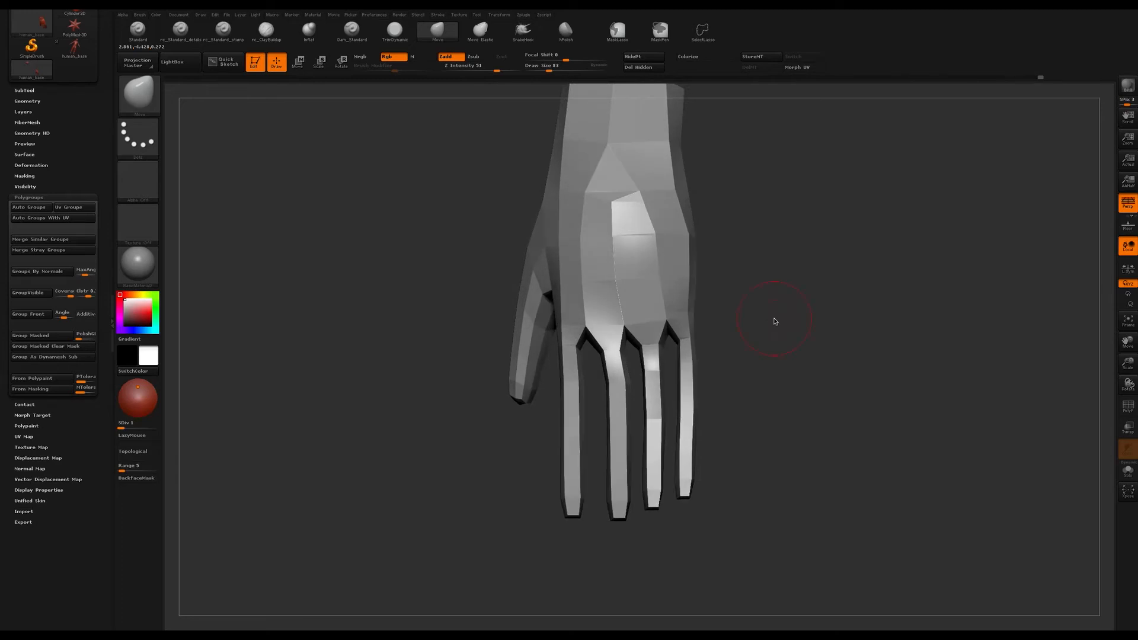
- Mask everything except the little finger and return to the Move brush
drag(792, 253, 786, 314)
key(r)
mouse_move(676, 405)
ctrl+mouse_down()
mouse_move(710, 411)
mouse_move(707, 373)
ctrl+mouse_up()
mouse_move(709, 330)
alt+mouse_down()
mouse_move(722, 338)
mouse_move(770, 287)
mouse_move(762, 293)
alt+mouse_up()
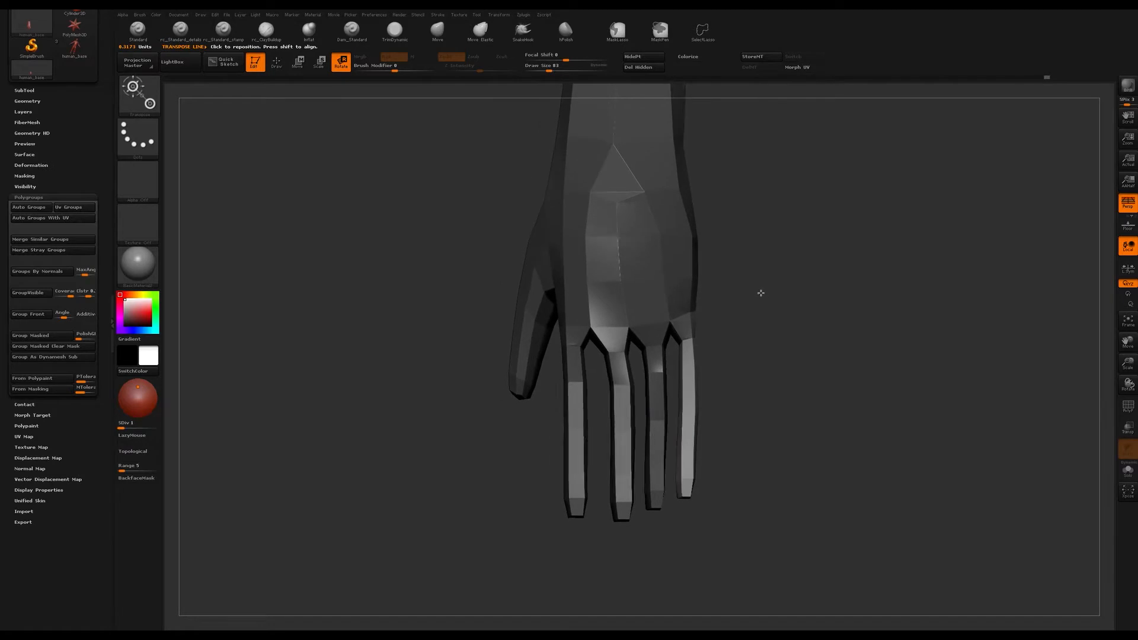
key(w)
key(q)
click(438, 30)
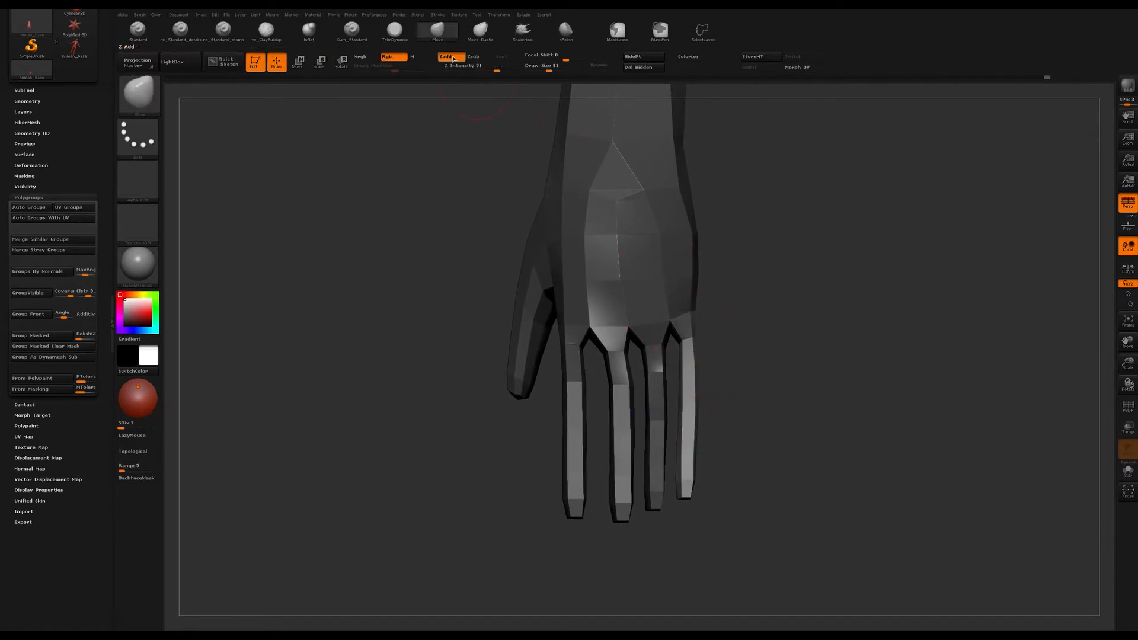
- Shorten and reposition the little finger with a larger Move brush
key(s)
mouse_move(691, 481)
mouse_down()
mouse_move(719, 491)
mouse_move(710, 438)
mouse_move(652, 418)
mouse_up()
key(s)
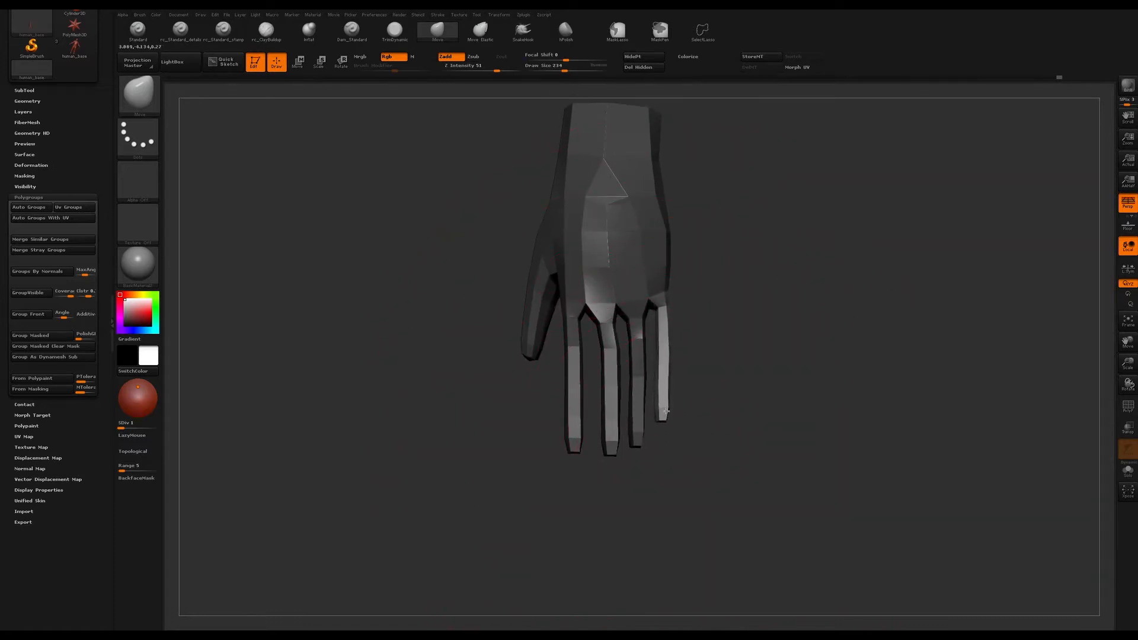
key(s)
mouse_move(665, 415)
mouse_down()
mouse_move(655, 417)
mouse_move(652, 378)
mouse_move(677, 415)
mouse_up()
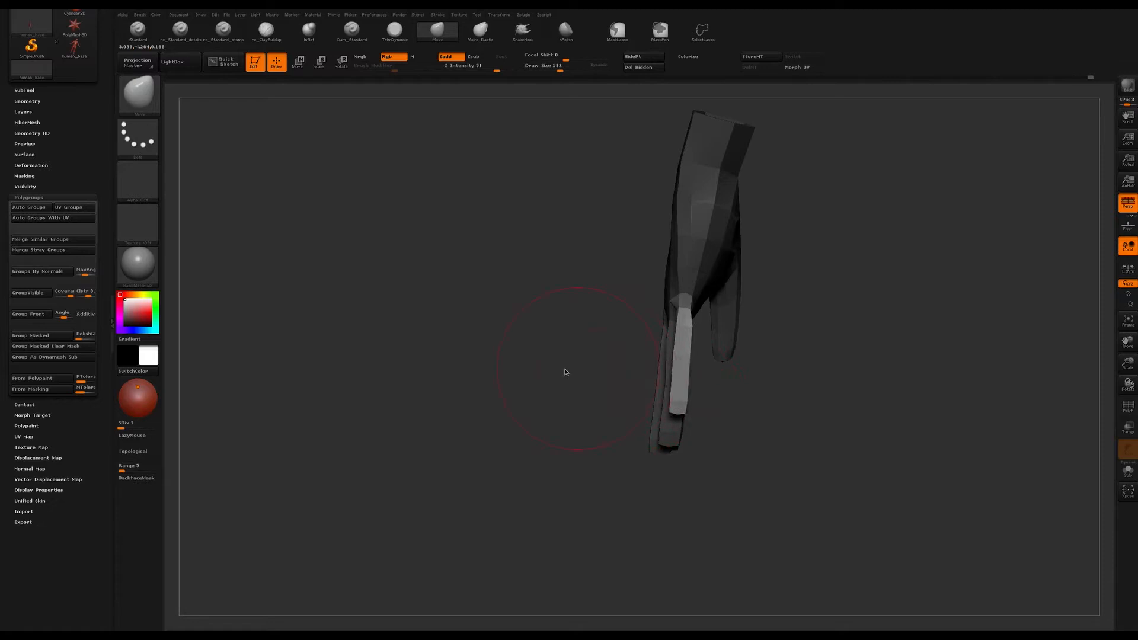
drag(566, 373, 630, 377)
alt+drag(744, 341, 774, 386)
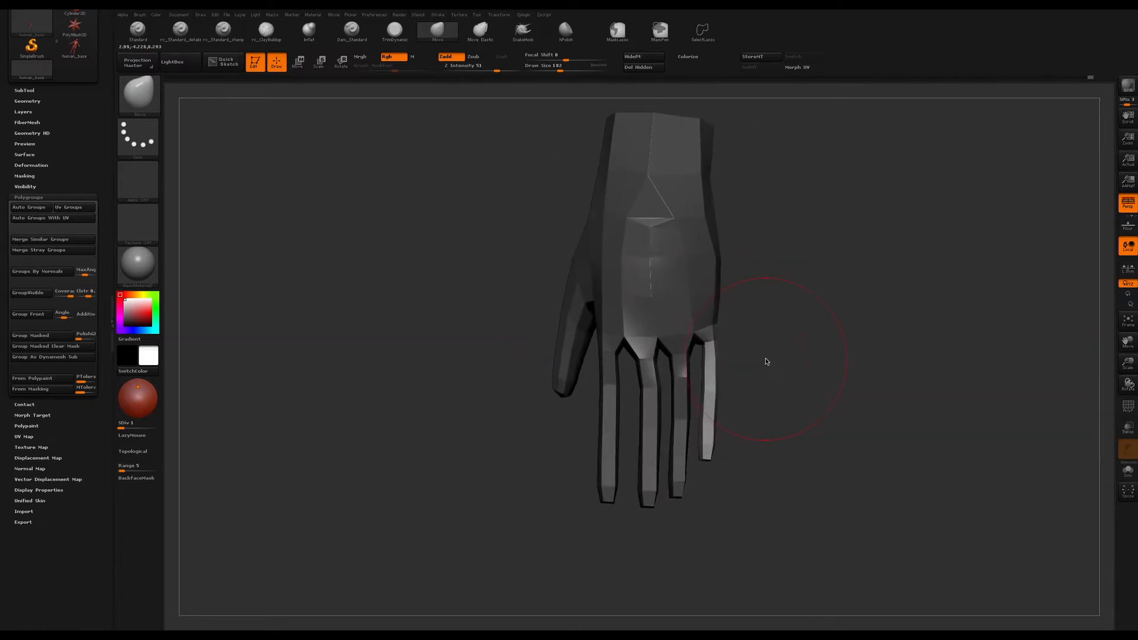
- Mask everything except the ring finger and reposition it with the Move brush at draw size 182
mouse_move(789, 231)
mouse_down()
mouse_move(803, 304)
mouse_move(785, 295)
mouse_move(750, 305)
mouse_move(799, 290)
mouse_move(770, 343)
mouse_move(785, 346)
mouse_move(795, 322)
mouse_move(784, 310)
mouse_move(758, 332)
mouse_move(838, 356)
mouse_move(781, 399)
mouse_move(817, 326)
mouse_move(795, 300)
mouse_move(769, 337)
mouse_move(806, 338)
mouse_move(796, 326)
mouse_up()
key(ctrl)
key(r)
key(q)
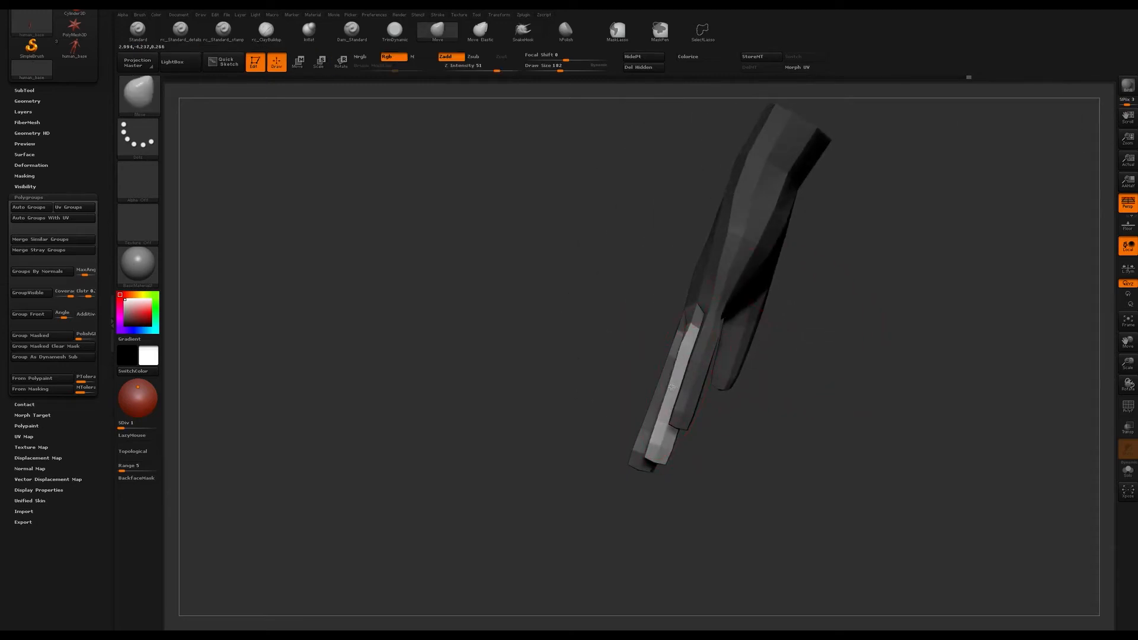
drag(671, 386, 669, 384)
right_drag(669, 384, 630, 349)
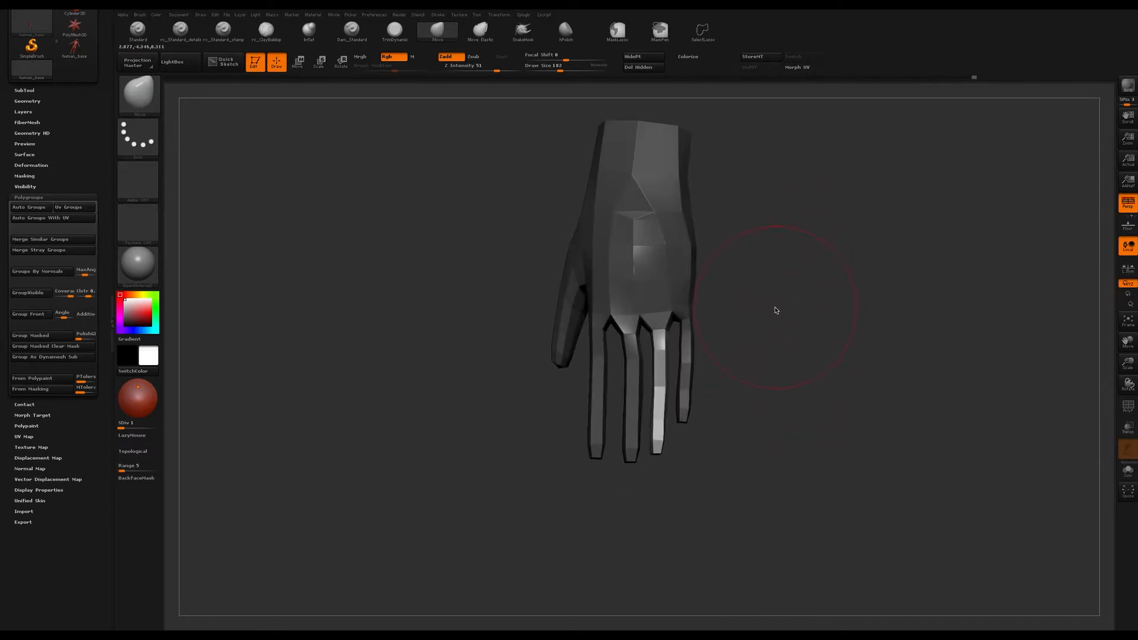
- Refine the knuckle line and finger bases with smaller Move brush sizes
mouse_move(777, 325)
mouse_down()
mouse_move(755, 274)
mouse_move(750, 300)
mouse_move(790, 317)
mouse_up()
key(s)
drag(641, 316, 627, 317)
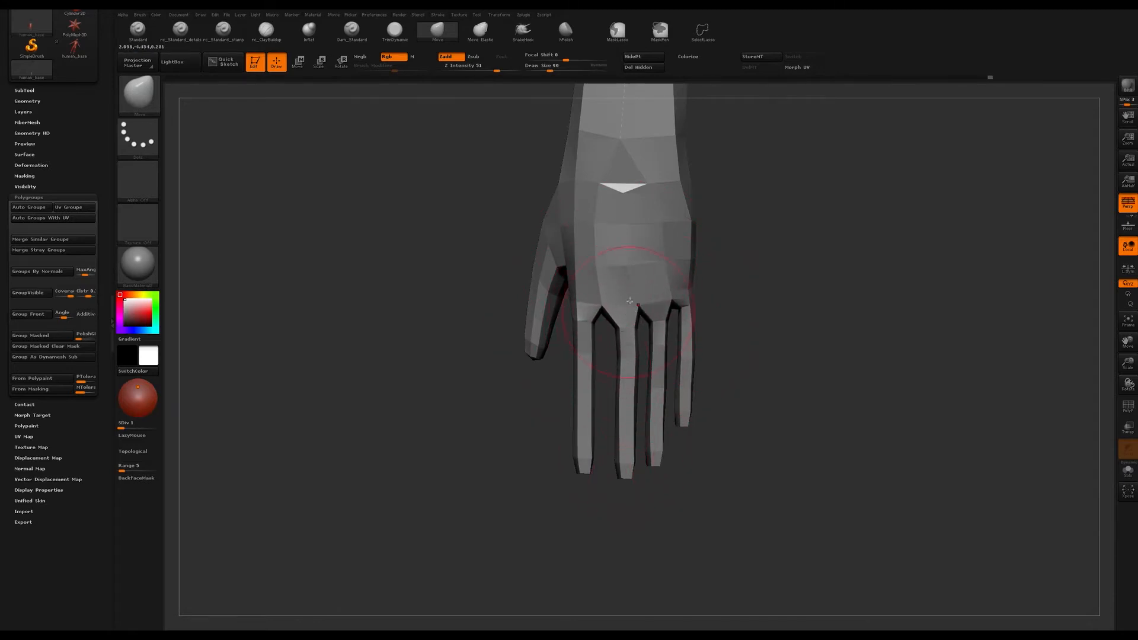
drag(800, 259, 792, 237)
drag(793, 333, 789, 262)
key(s)
drag(657, 312, 660, 311)
drag(664, 310, 684, 298)
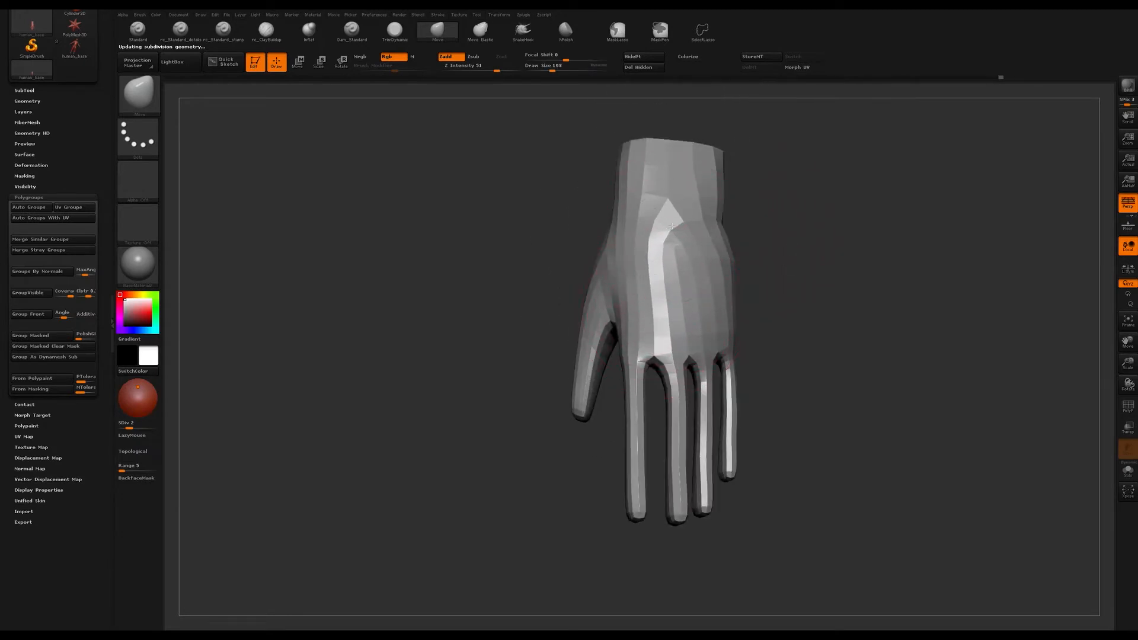
- Check the hand's form at subdivision level 2, return to level 1 and show the polyframe
drag(776, 263, 883, 193)
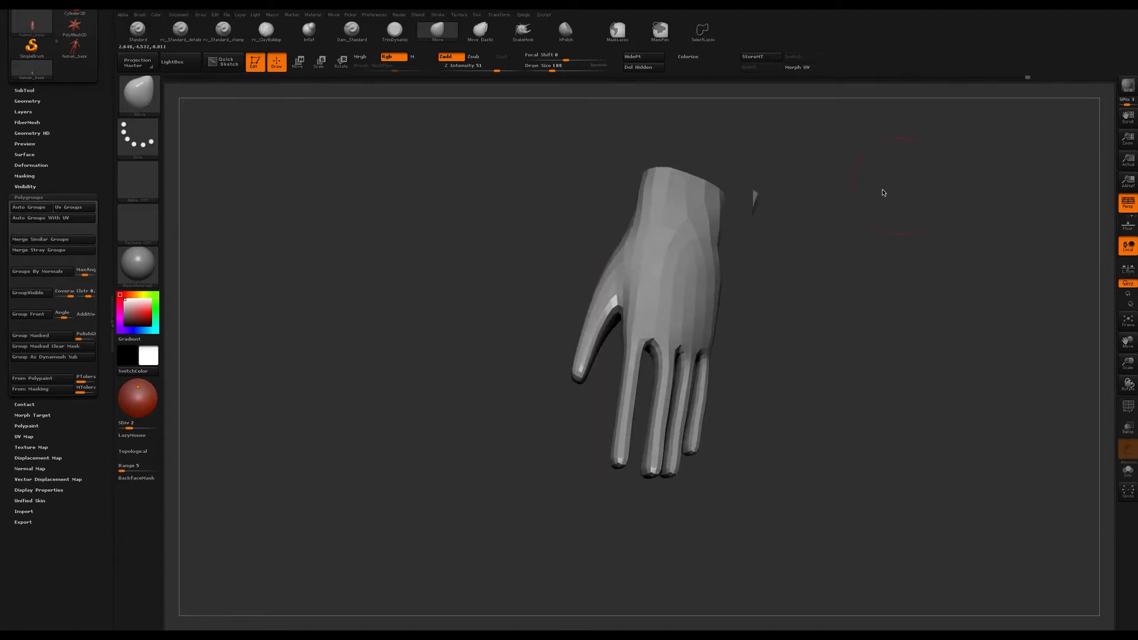
drag(846, 295, 801, 224)
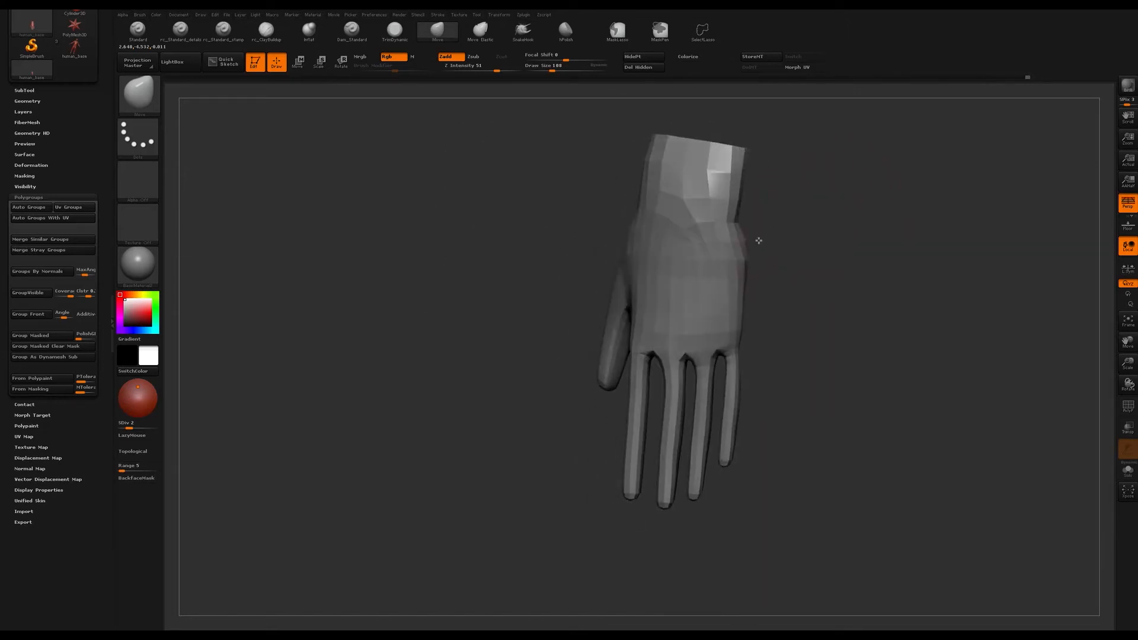
drag(793, 266, 784, 311)
key(shift+d)
key(shift+f)
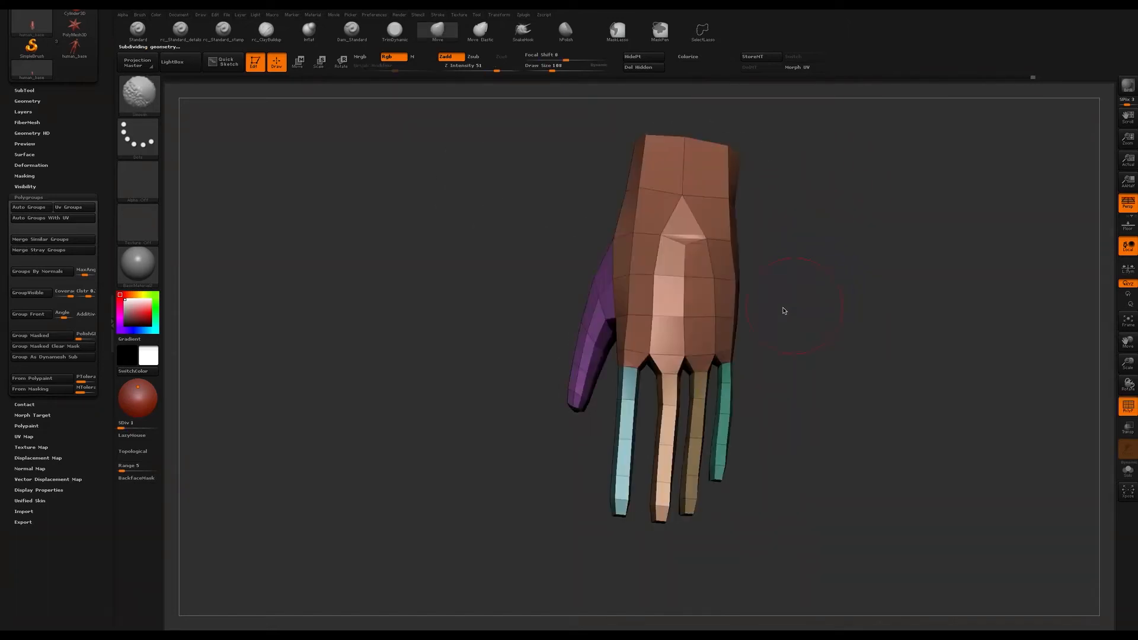
- Mask everything except the middle finger, reshape it with the Move brush at draw size 59 and clear the mask
drag(645, 342, 751, 361)
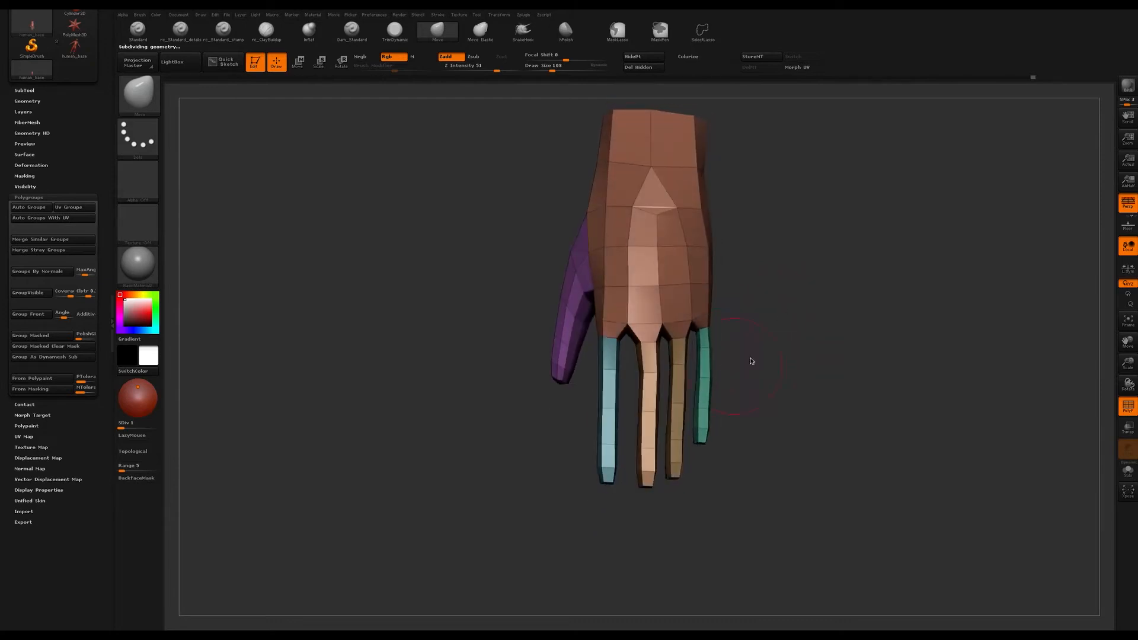
key(r)
ctrl+click(647, 396)
alt+drag(780, 327, 787, 359)
key(q)
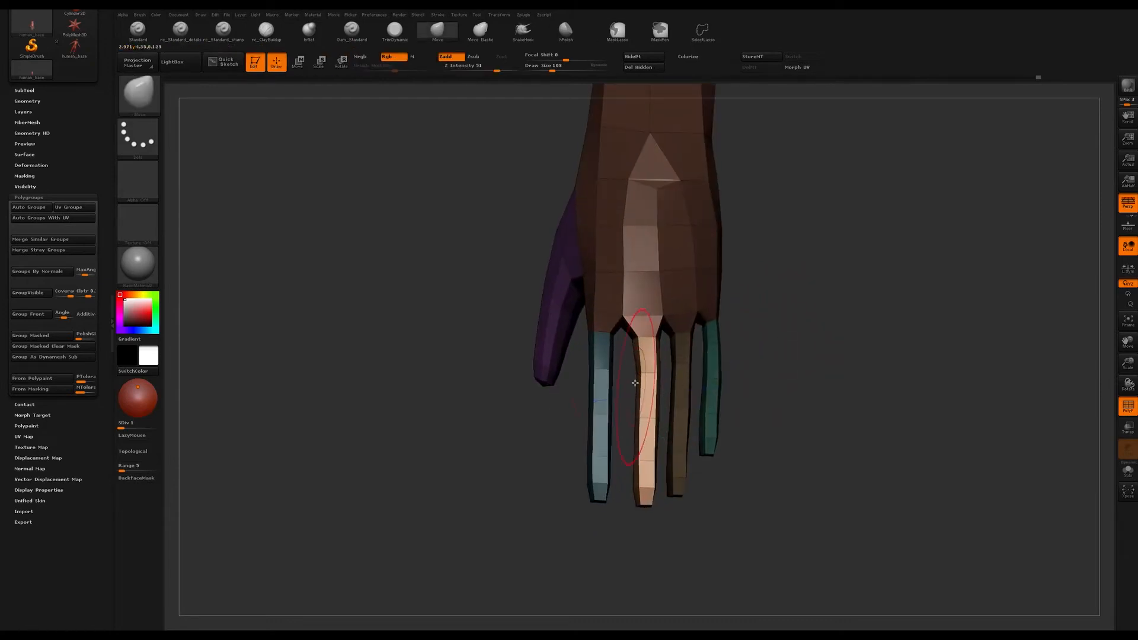
key(bracketleft)
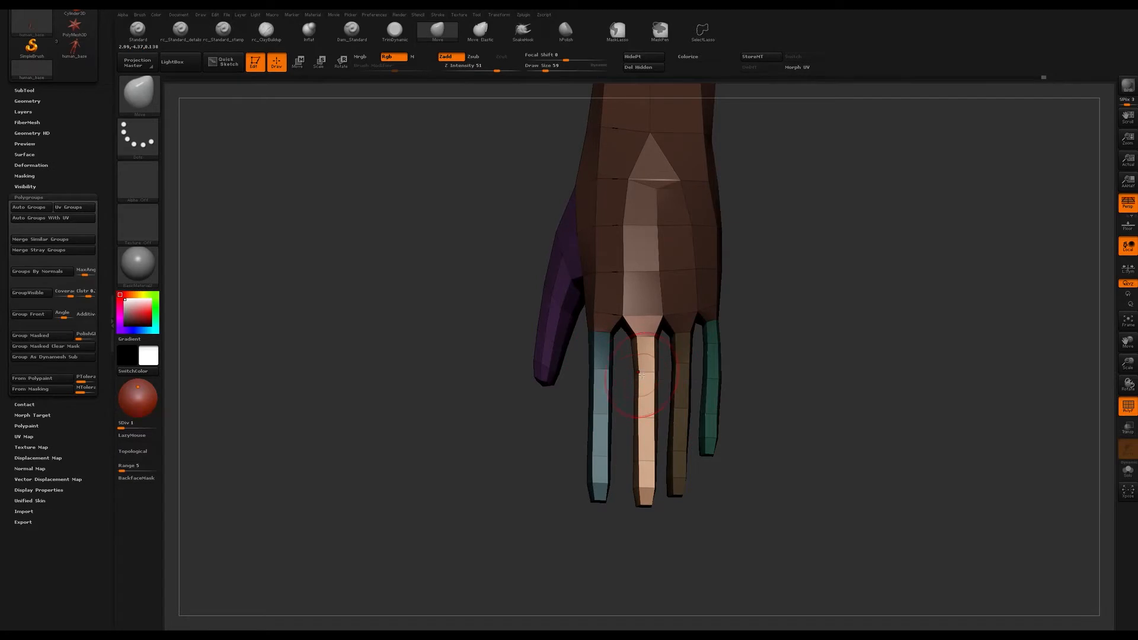
mouse_move(630, 374)
mouse_down()
mouse_move(785, 320)
mouse_move(787, 285)
mouse_move(746, 373)
mouse_move(757, 274)
mouse_up()
ctrl+click(799, 302)
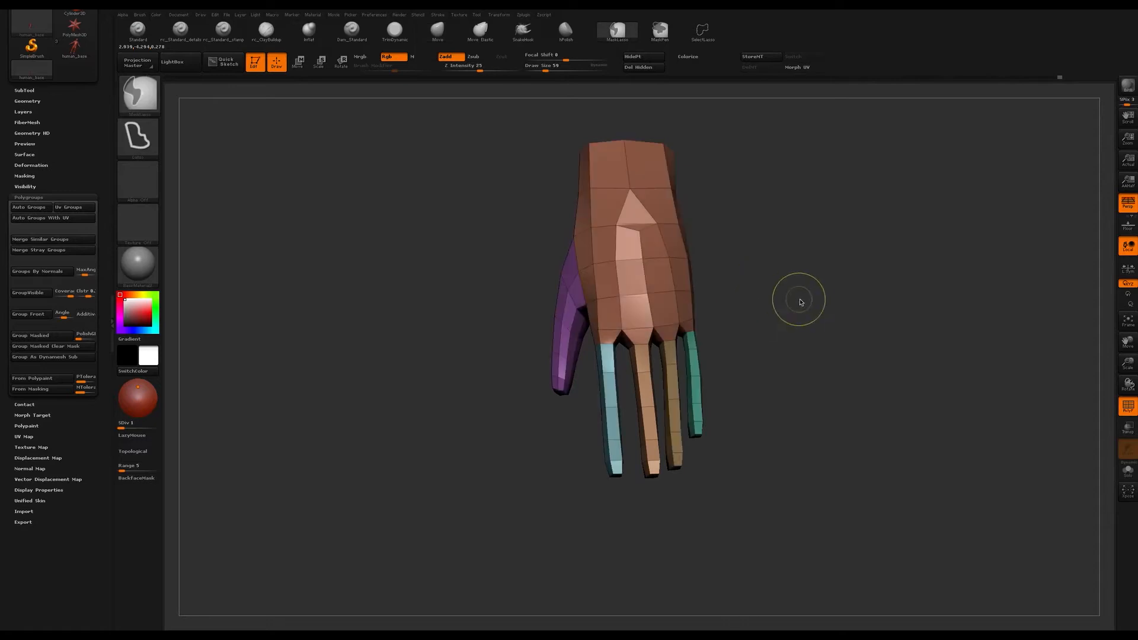
- Measure the back of the hand and the middle finger with a Transpose line to compare their lengths
mouse_move(762, 341)
mouse_down()
mouse_move(821, 314)
mouse_move(727, 338)
mouse_move(780, 333)
mouse_move(749, 337)
mouse_up()
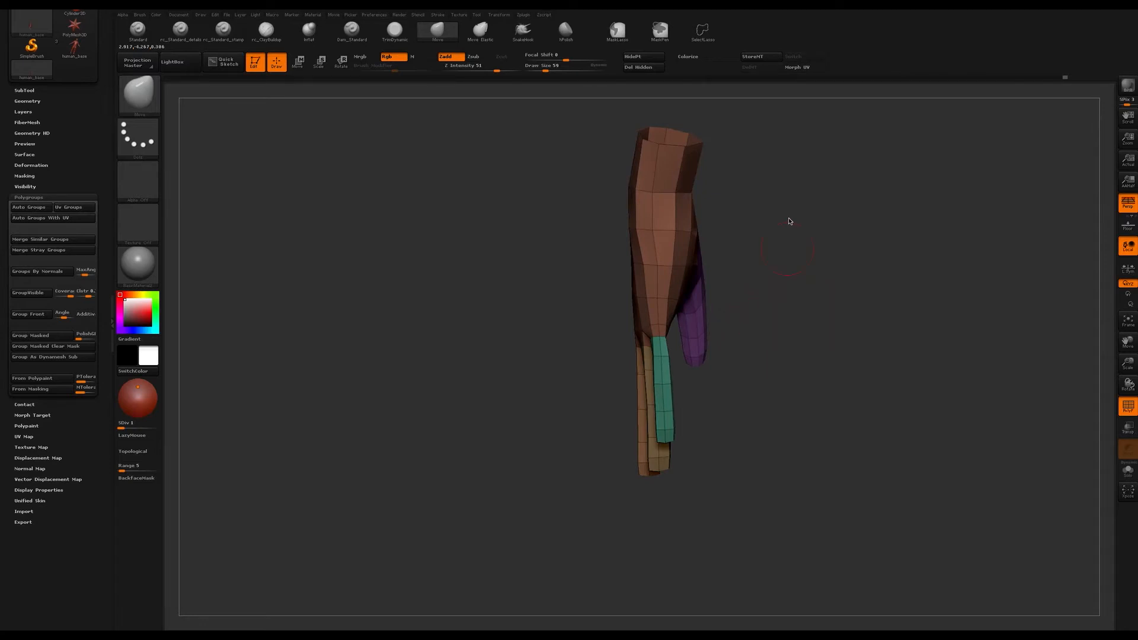
mouse_move(825, 277)
mouse_down()
mouse_move(864, 251)
mouse_move(808, 239)
mouse_move(833, 281)
mouse_move(777, 297)
mouse_move(773, 335)
mouse_move(752, 327)
mouse_move(732, 340)
mouse_move(767, 350)
mouse_move(749, 289)
mouse_up()
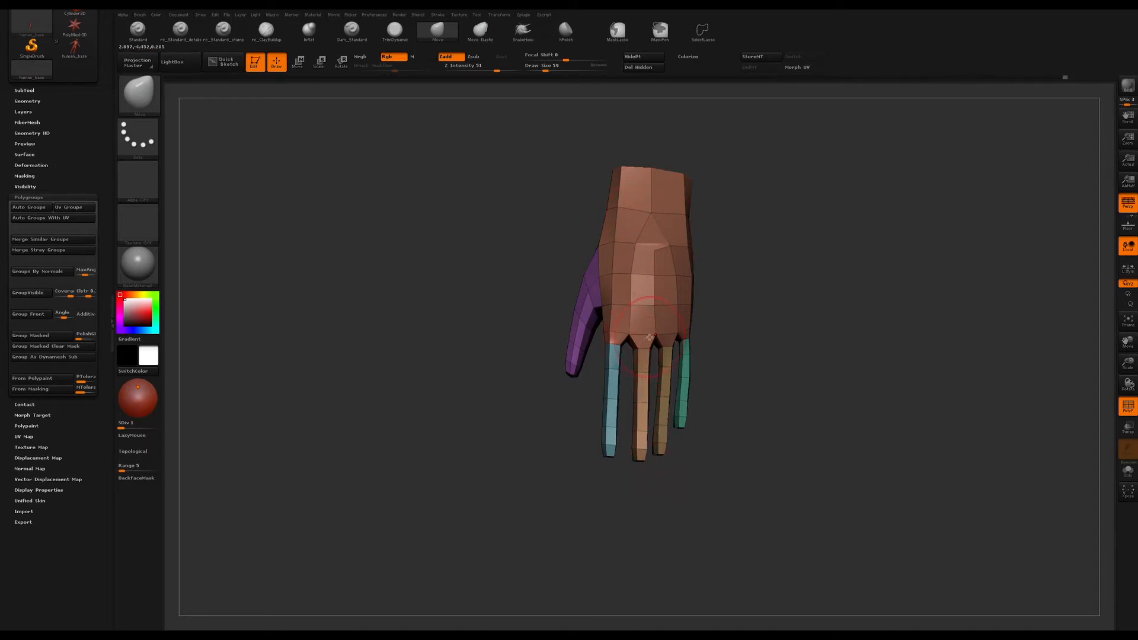
mouse_move(762, 257)
alt+mouse_down()
mouse_move(758, 270)
mouse_move(754, 260)
alt+mouse_up()
key(w)
drag(655, 200, 653, 323)
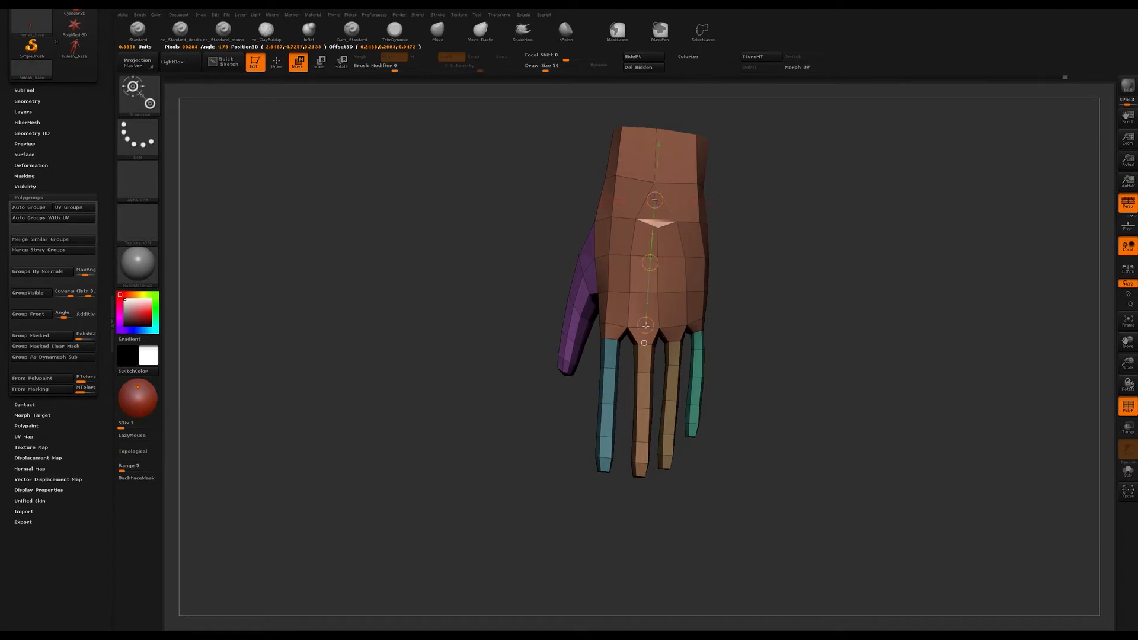
drag(645, 327, 645, 328)
drag(657, 262, 663, 347)
alt+drag(758, 298, 773, 315)
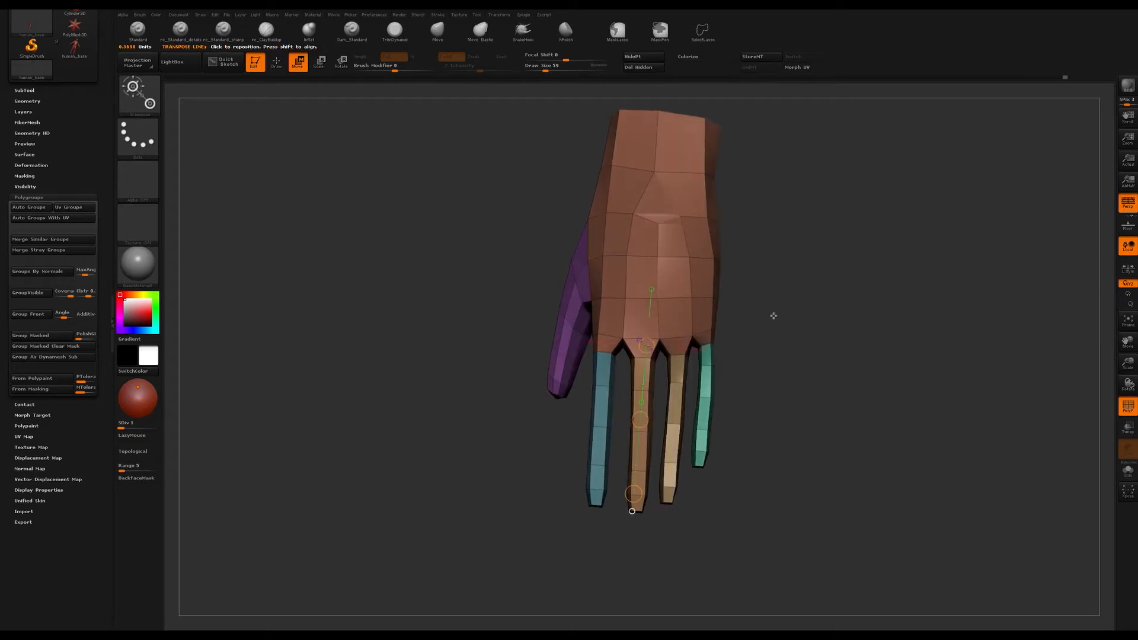
key(q)
- Adjust the lower part of the fingers with the Move brush at draw size 192
alt+drag(806, 374, 785, 278)
key(s)
drag(609, 414, 625, 422)
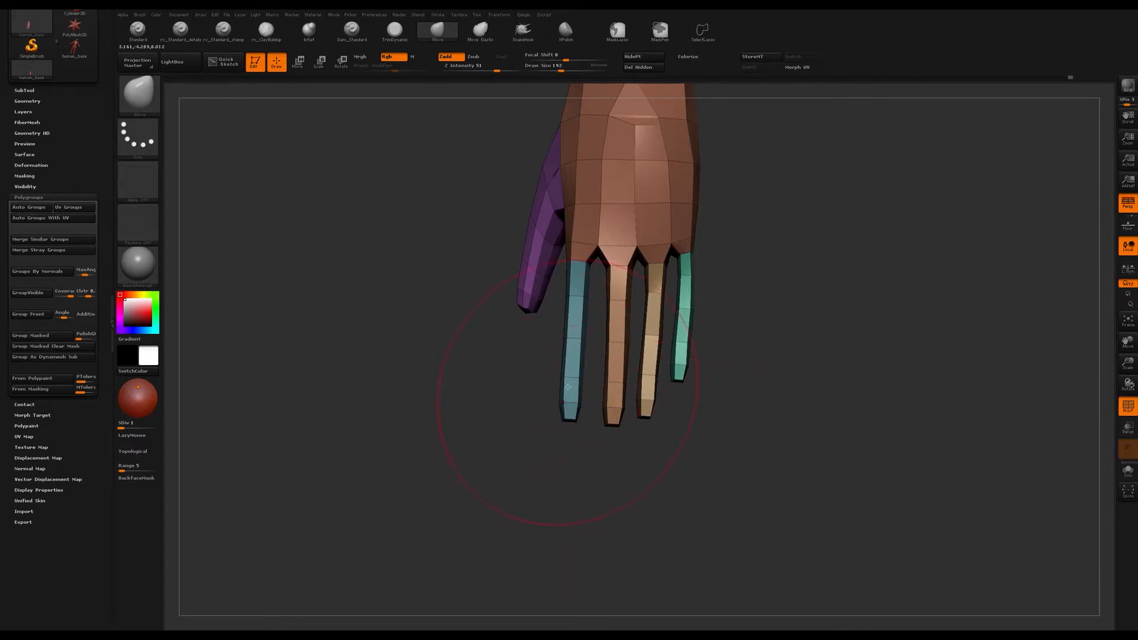
- Mask everything except the index finger, shorten and realign it with the Move brush at draw size 149, and clear the mask
key(w)
ctrl+shift+click(575, 409)
key(q)
key(s)
drag(574, 410, 570, 395)
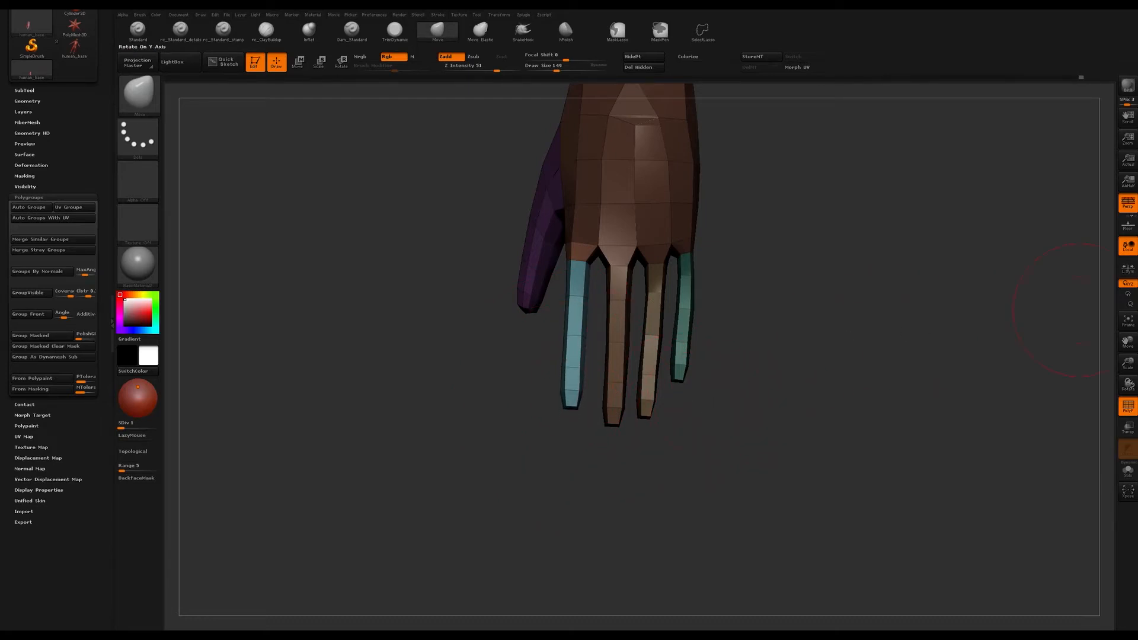
drag(827, 299, 776, 326)
drag(635, 456, 618, 457)
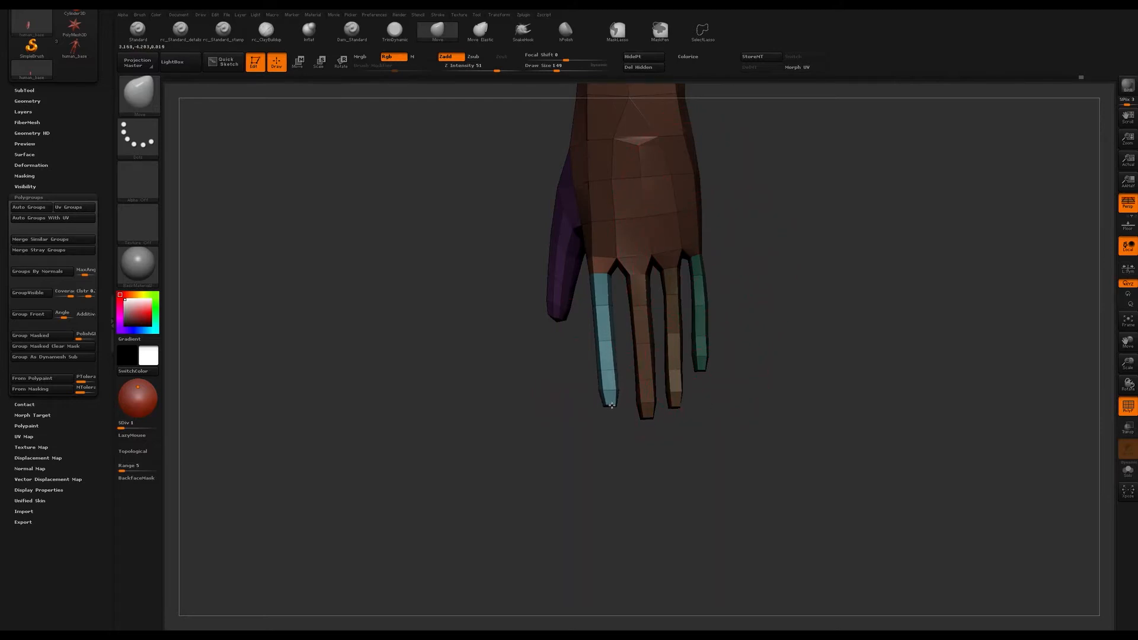
key(s)
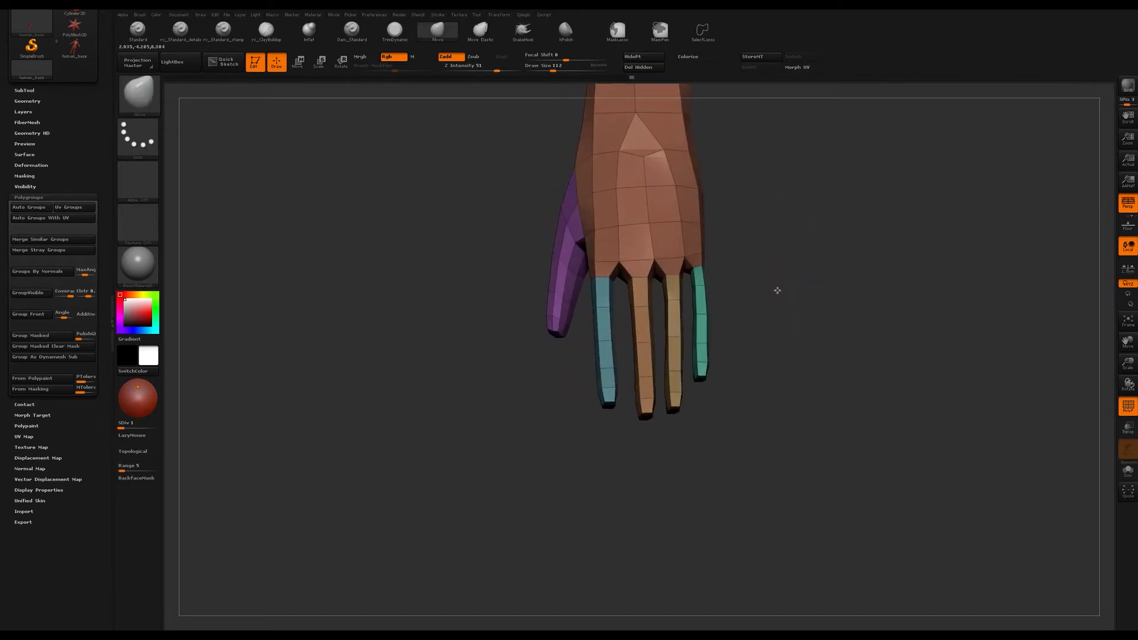
key(ctrl)
drag(768, 270, 775, 292)
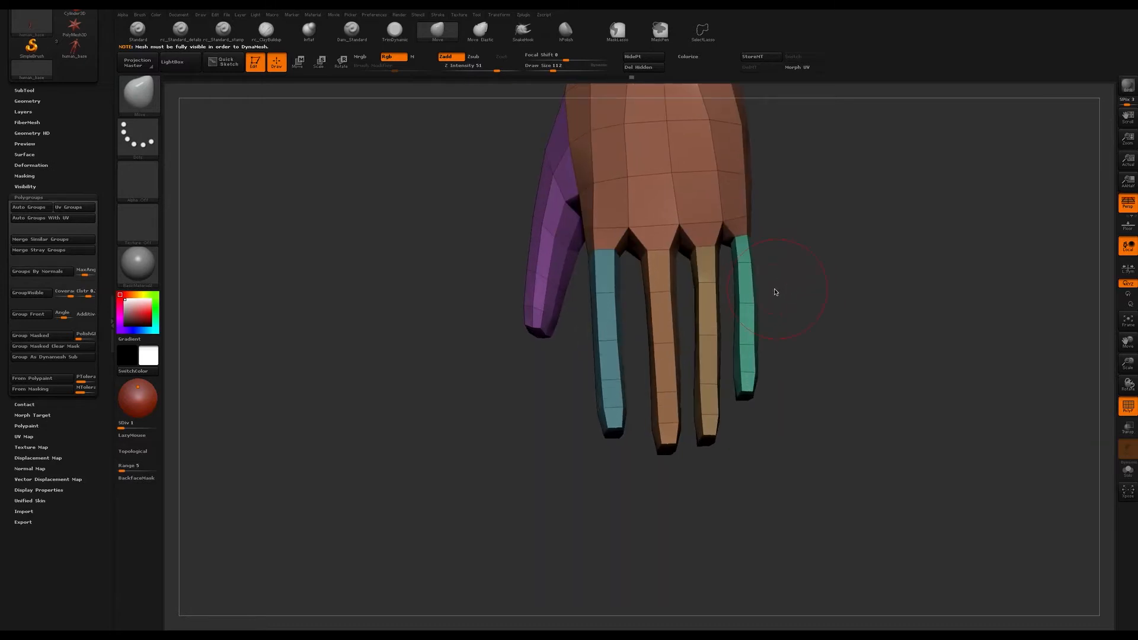
- Mask everything except the index finger and rotate it with a Transpose line running from its base to its tip
key(r)
ctrl+shift+click(603, 255)
mouse_move(604, 237)
mouse_down()
mouse_move(612, 438)
mouse_move(600, 440)
mouse_move(611, 438)
mouse_up()
drag(636, 332, 720, 308)
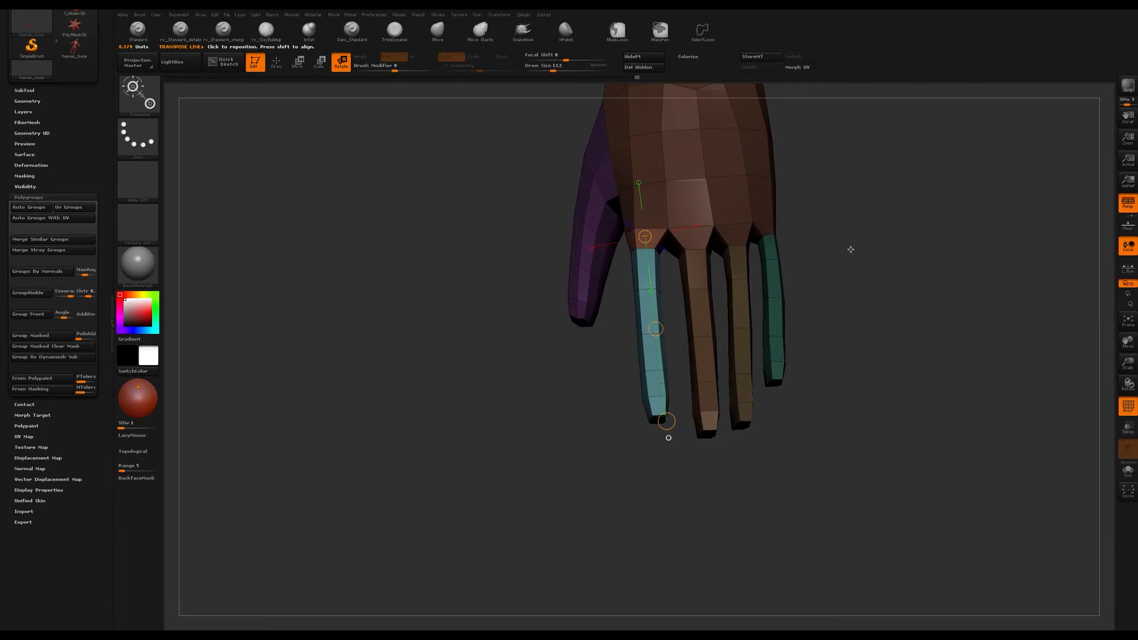
- Try rotating the isolated little finger with a Transpose line from base to tip, and undo the rotation
drag(848, 246, 754, 294)
drag(731, 230, 735, 384)
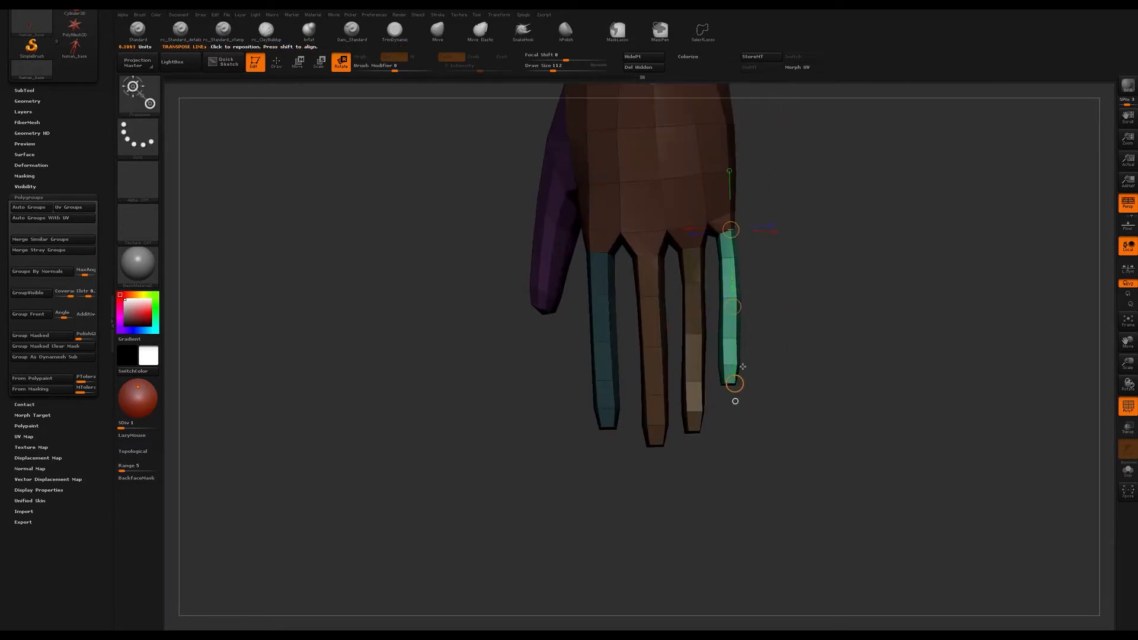
drag(733, 307, 730, 267)
key(ctrl+z)
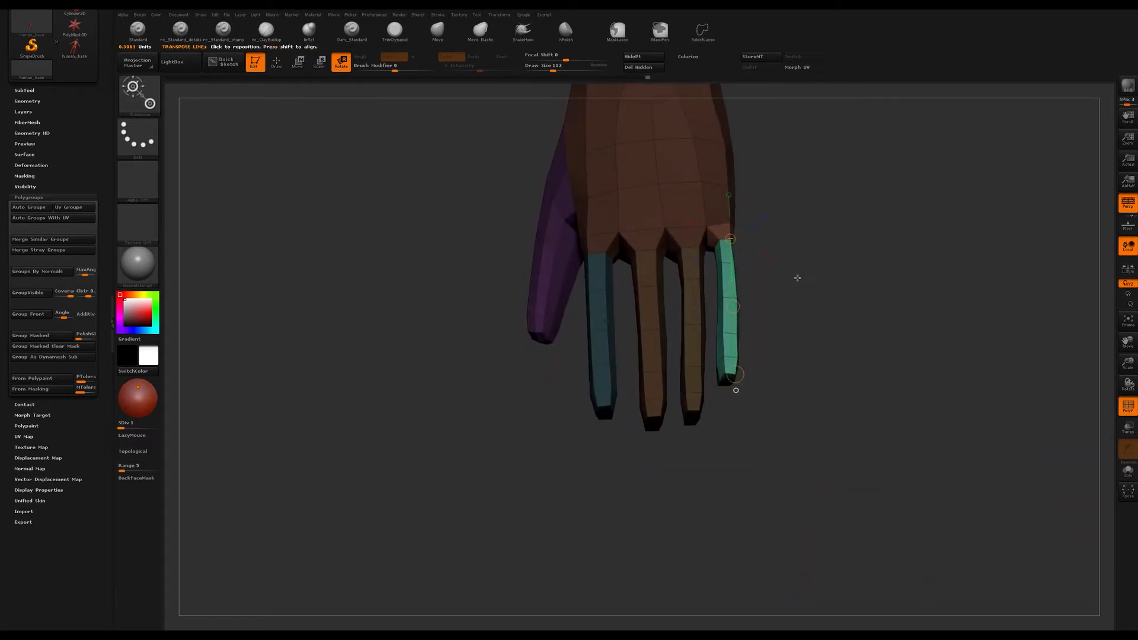
drag(798, 277, 734, 278)
drag(798, 259, 747, 317)
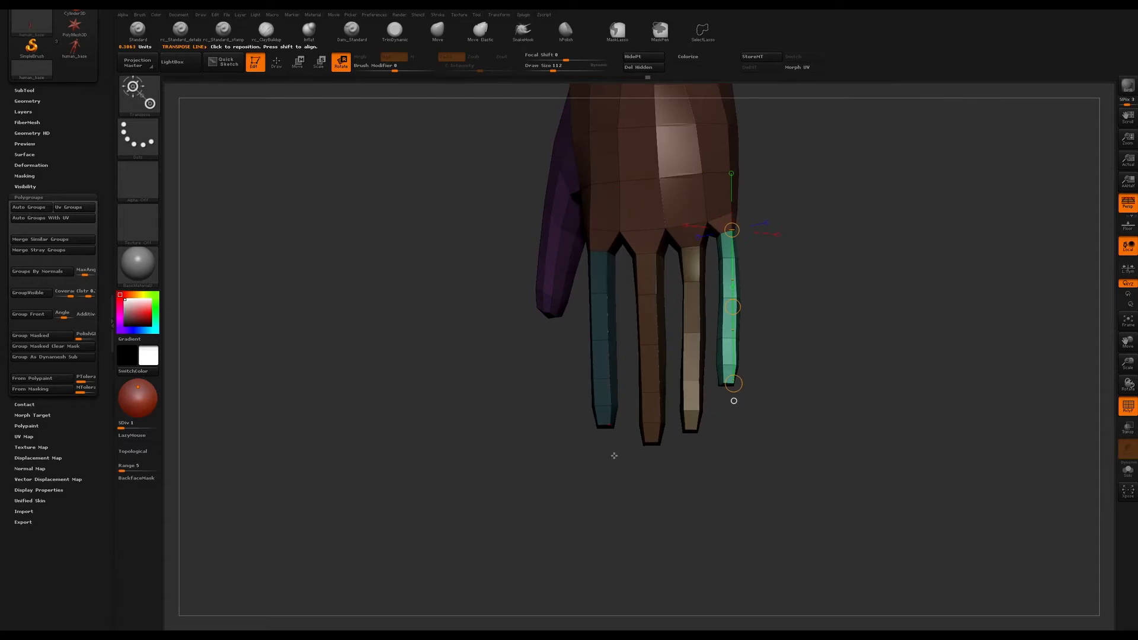
drag(721, 409, 761, 330)
- Reshape the knuckle side of the ring and little fingers with the Move brush at draw size 182
key(b)
key(m)
key(v)
drag(763, 290, 758, 313)
key(s)
drag(674, 302, 715, 309)
key(s)
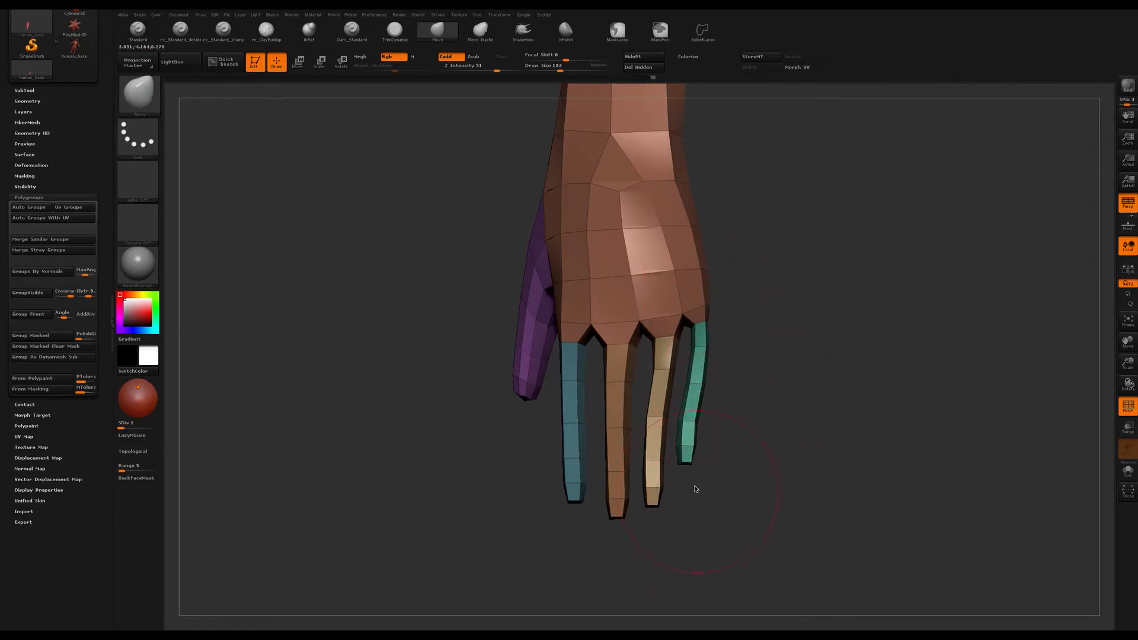
- Fine-tune the spread and direction of the outer fingers with the Move brush at draw size 148
mouse_move(753, 320)
mouse_down()
mouse_move(736, 338)
mouse_move(645, 368)
mouse_move(645, 338)
mouse_up()
key(s)
mouse_move(690, 299)
mouse_down()
mouse_move(715, 300)
mouse_move(686, 317)
mouse_move(648, 292)
mouse_move(701, 272)
mouse_move(752, 336)
mouse_move(744, 361)
mouse_move(681, 343)
mouse_move(690, 348)
mouse_up()
key(s)
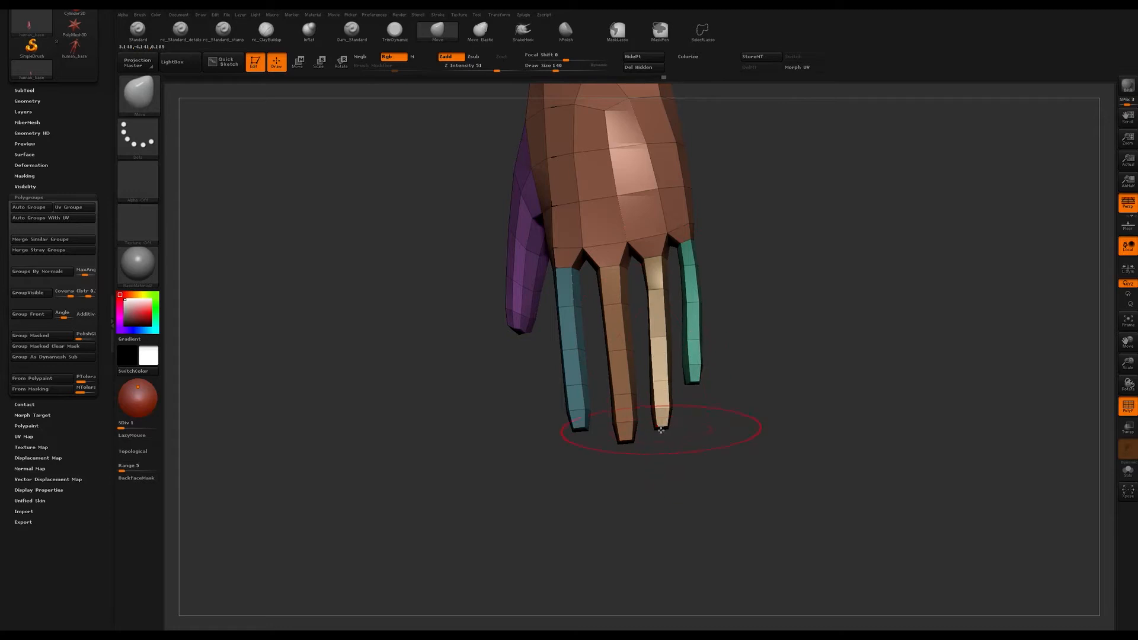
- Show the hand at subdivision level 2 and hide the polyframe
drag(762, 318, 845, 306)
key(d)
drag(790, 361, 844, 308)
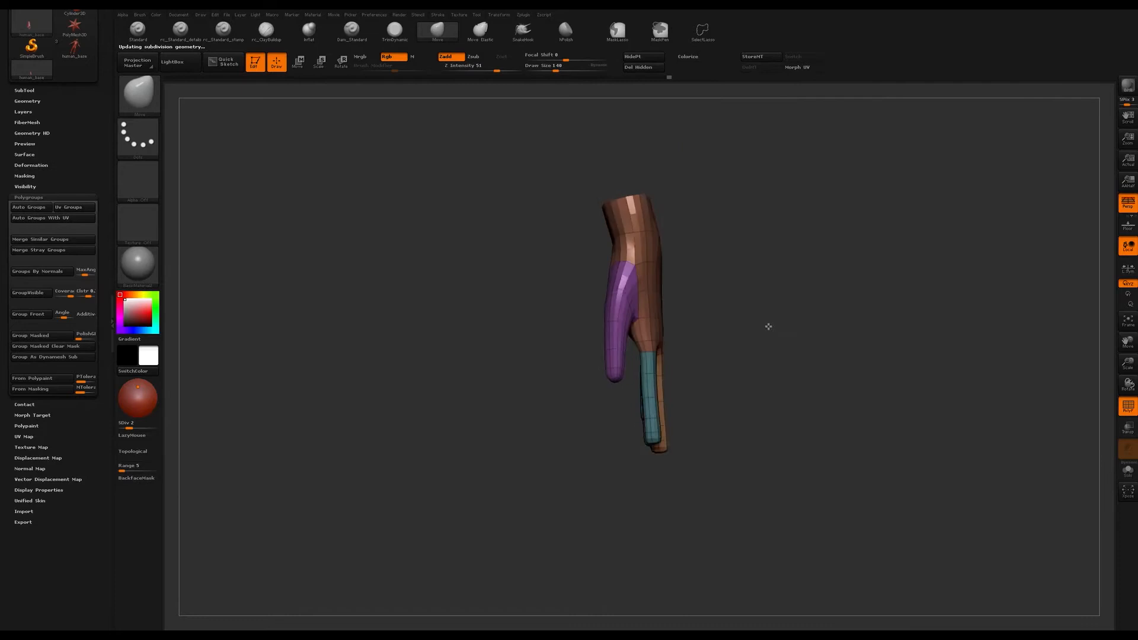
drag(732, 330, 750, 330)
key(shift+f)
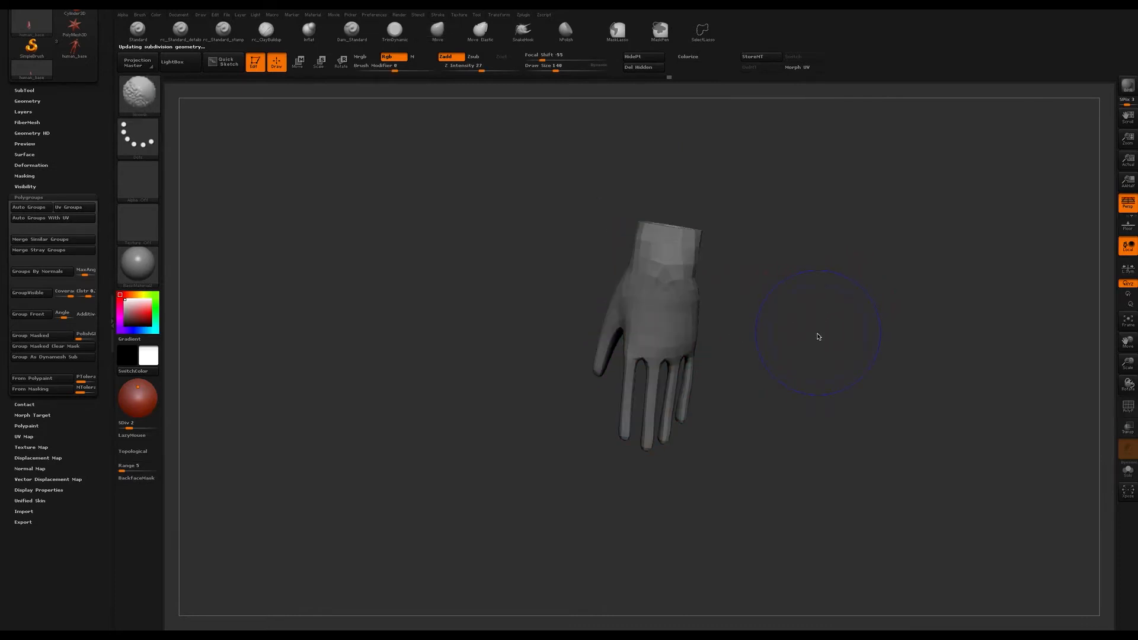
mouse_move(801, 376)
mouse_down()
mouse_move(806, 332)
mouse_move(810, 342)
mouse_move(798, 371)
mouse_move(777, 300)
mouse_move(798, 371)
mouse_move(803, 310)
mouse_move(763, 331)
mouse_move(792, 328)
mouse_move(765, 338)
mouse_move(830, 292)
mouse_move(821, 306)
mouse_move(798, 261)
mouse_up()
- Sculpt the base of the palm near the wrist with the Standard brush at draw size 128
key(b)
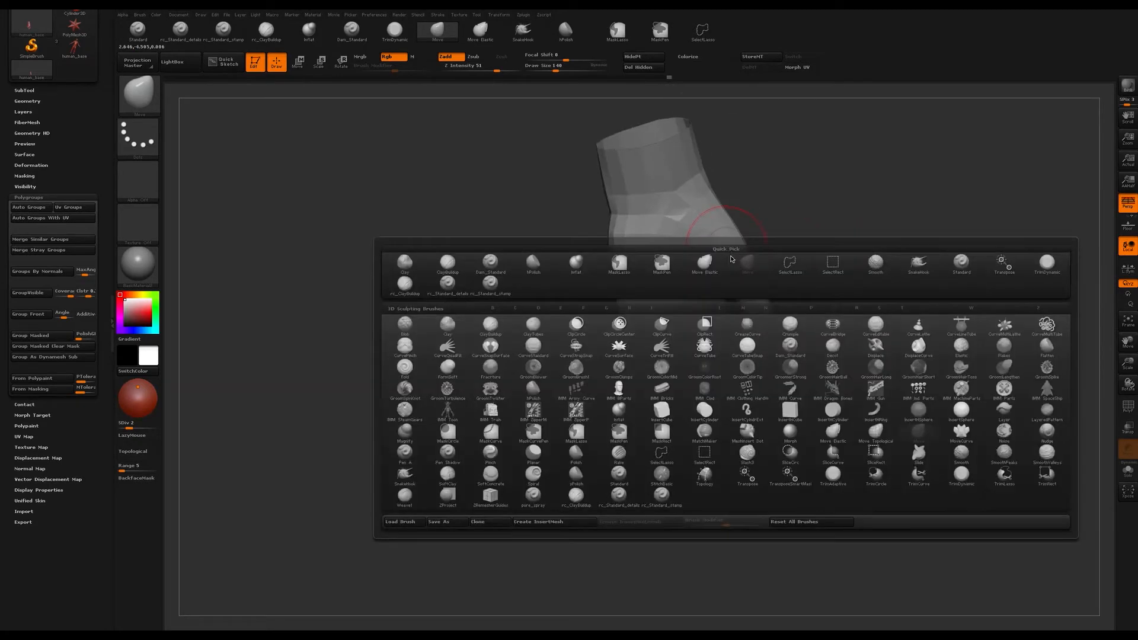
key(s)
key(t)
mouse_move(780, 191)
mouse_down()
mouse_move(795, 229)
mouse_move(789, 249)
mouse_up()
key(s)
drag(676, 206, 680, 205)
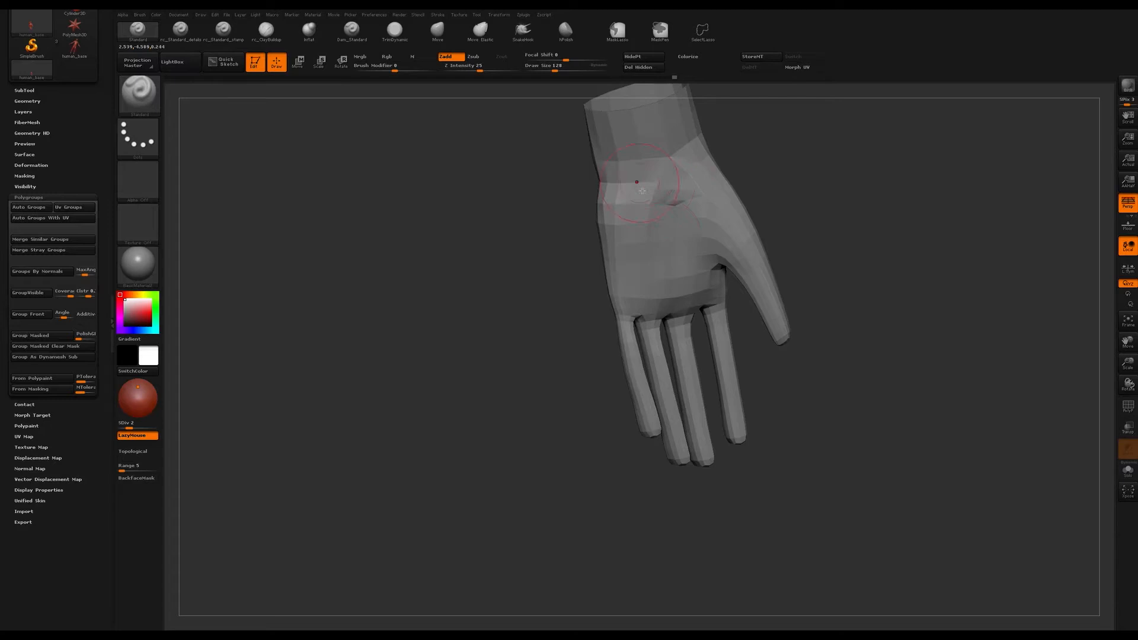
- Turn off LazyMouse, set Z Intensity to 14 and subdivide the hand to level 3
key(l)
drag(475, 72, 471, 71)
key(ctrl+d)
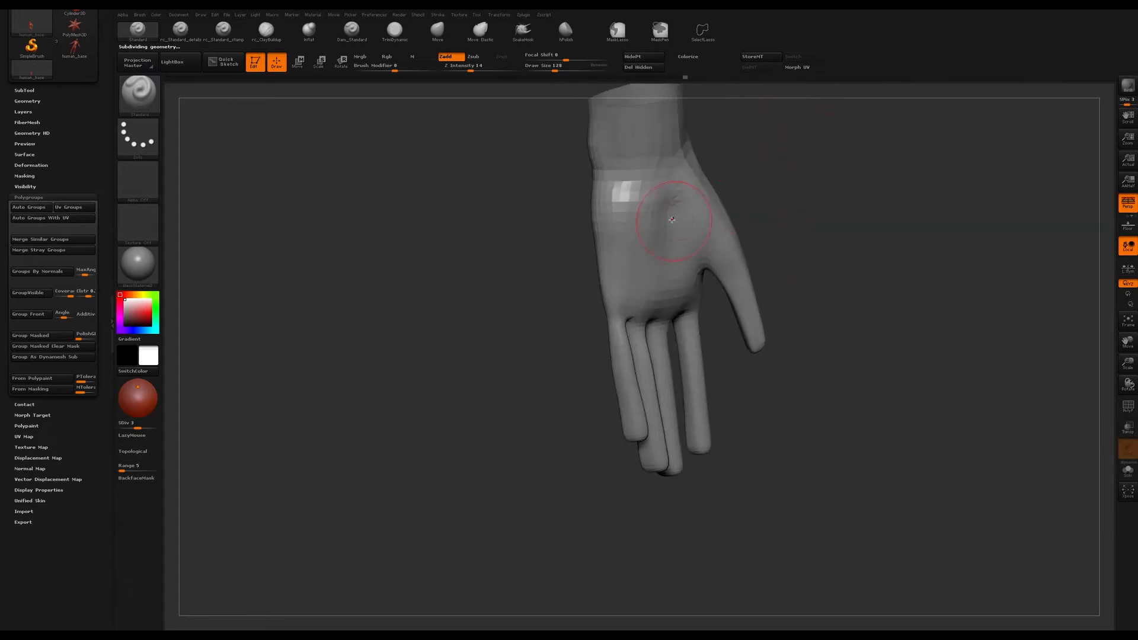
- Carve the crease that separates the thumb pad from the centre of the palm with the Standard brush
drag(665, 194, 667, 256)
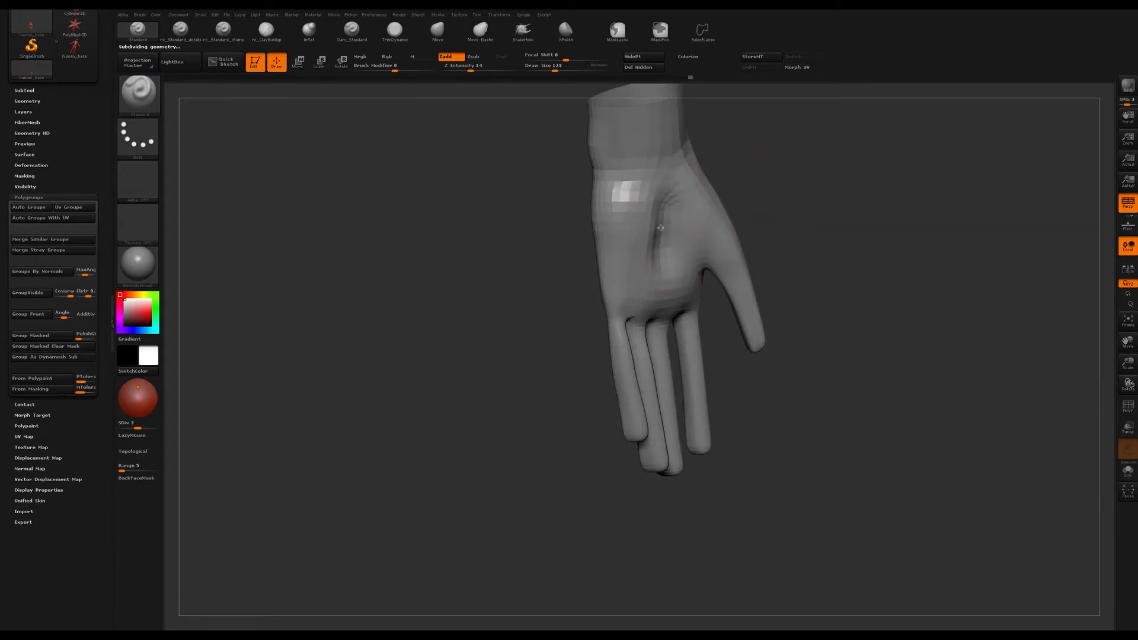
mouse_move(786, 198)
mouse_down()
mouse_move(651, 220)
mouse_move(670, 277)
mouse_up()
mouse_move(839, 243)
mouse_down()
mouse_move(846, 208)
mouse_move(765, 218)
mouse_up()
- Build up and smooth the palm's centre and outer pad with the Clay brush
key(b)
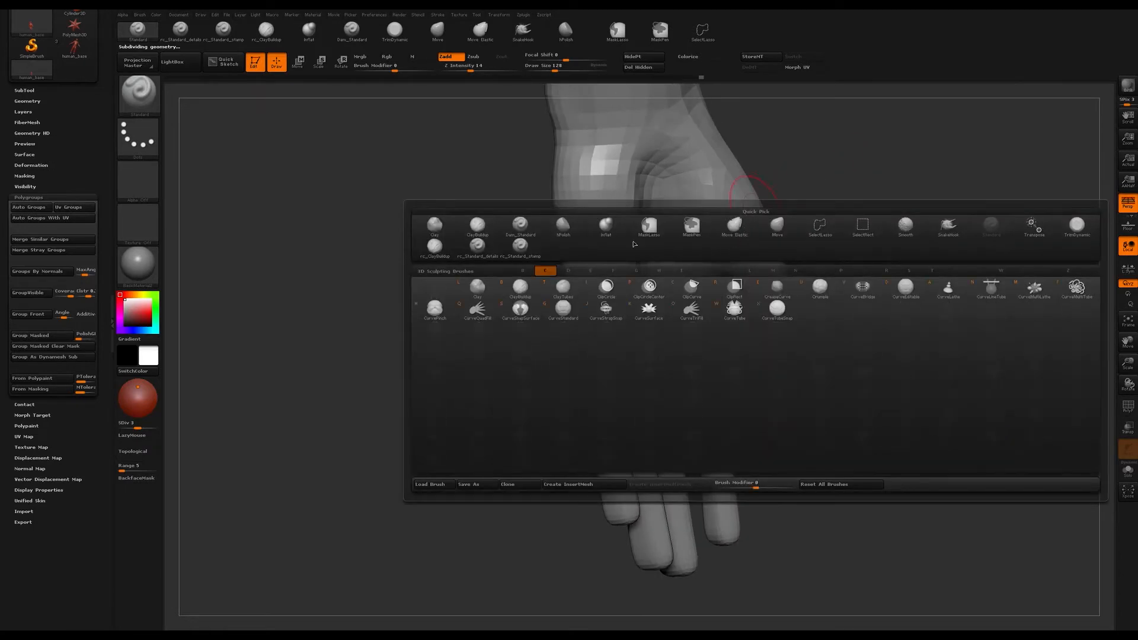
click(436, 225)
mouse_move(676, 178)
mouse_down()
mouse_move(643, 238)
mouse_move(667, 273)
mouse_move(658, 290)
mouse_up()
drag(882, 236, 877, 241)
mouse_move(833, 196)
alt+mouse_down()
mouse_move(838, 233)
mouse_move(794, 239)
alt+mouse_up()
mouse_move(661, 323)
shift+mouse_down()
mouse_move(669, 306)
mouse_move(639, 248)
shift+mouse_up()
mouse_move(822, 175)
mouse_down()
mouse_move(578, 252)
mouse_move(564, 237)
mouse_move(580, 351)
mouse_up()
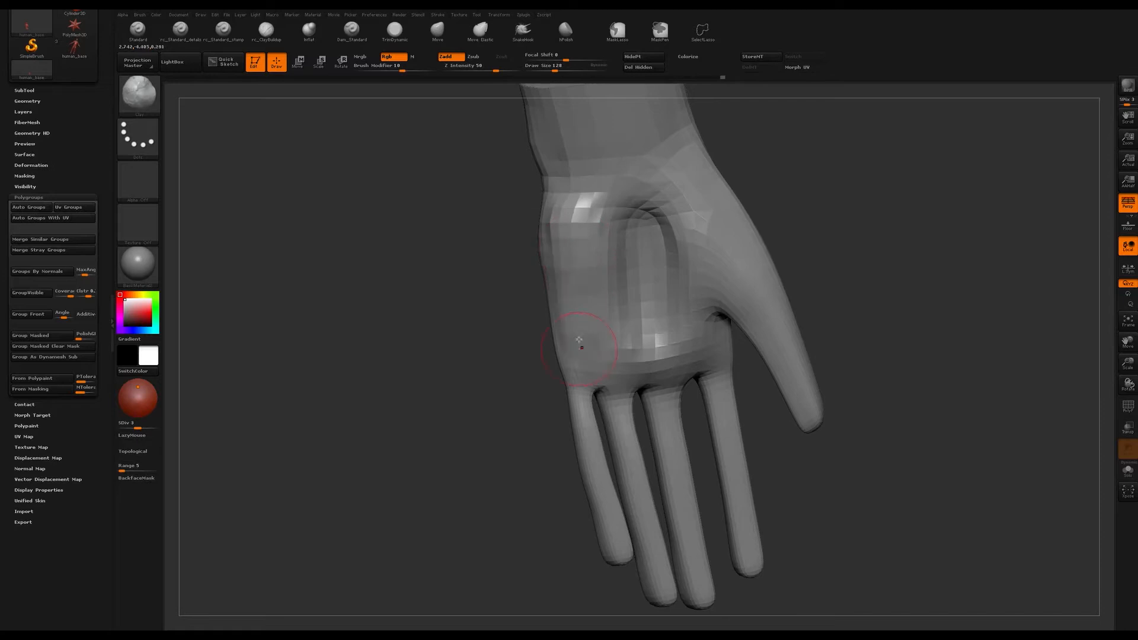
mouse_move(593, 289)
mouse_down()
mouse_move(588, 209)
mouse_move(569, 229)
mouse_move(584, 270)
mouse_up()
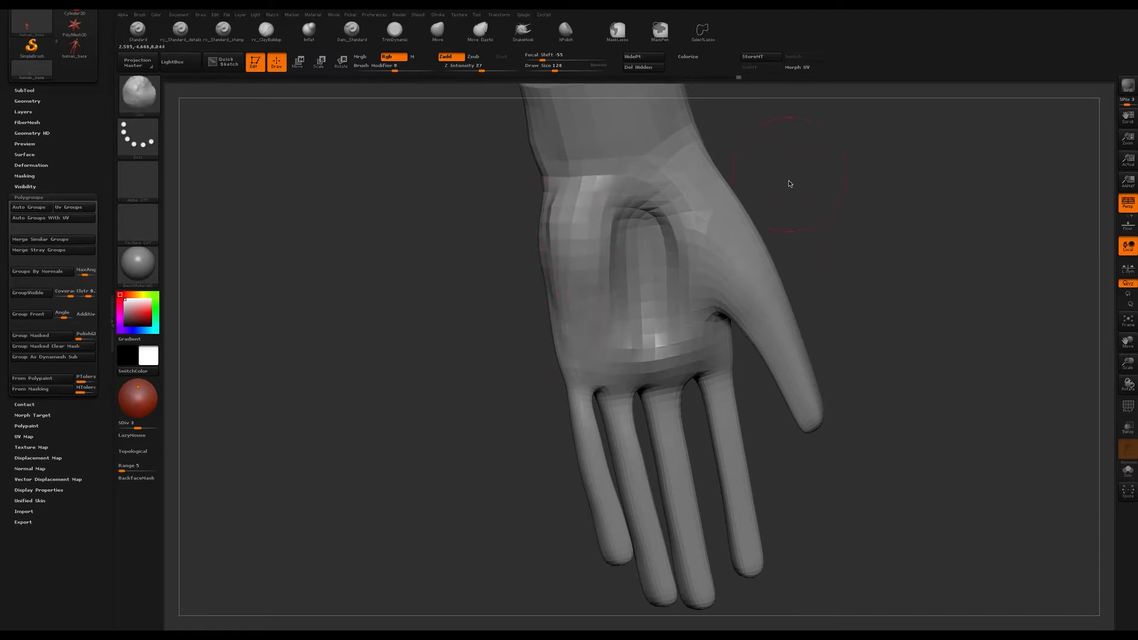
- Build up and smooth the thumb pad, the outer palm pad and the base of the fingers with the Clay brush
drag(775, 180, 790, 183)
mouse_move(691, 193)
mouse_down()
mouse_move(719, 301)
mouse_move(697, 191)
mouse_up()
drag(820, 185, 768, 223)
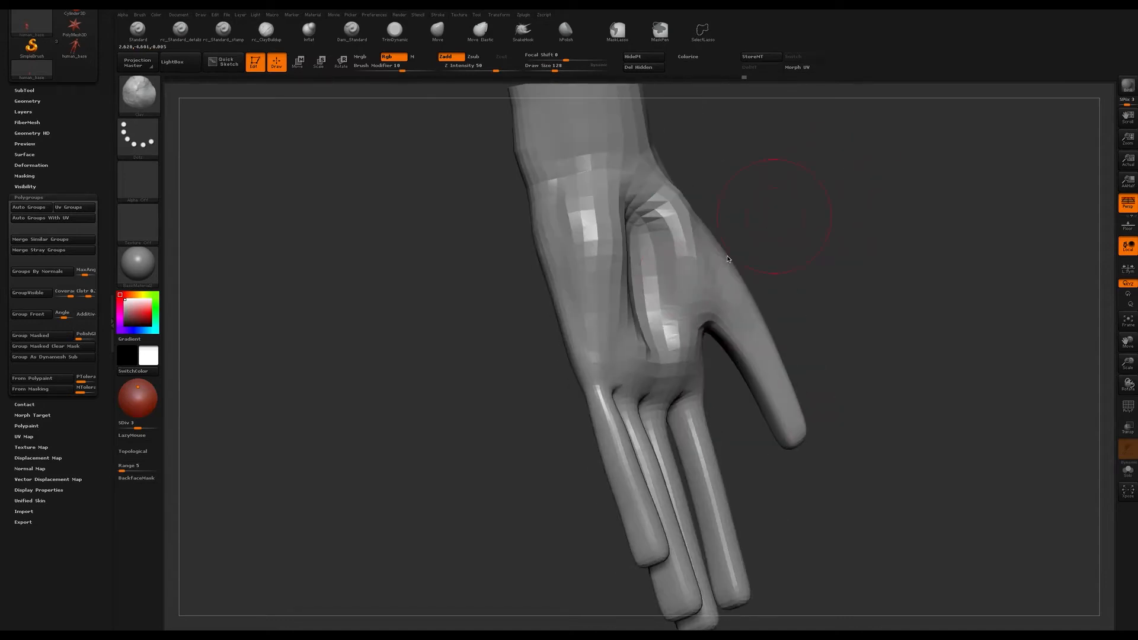
shift+drag(657, 283, 681, 199)
drag(777, 188, 728, 205)
mouse_move(703, 275)
mouse_down()
mouse_move(688, 198)
mouse_move(679, 252)
mouse_move(669, 188)
mouse_up()
drag(823, 207, 787, 214)
drag(584, 365, 725, 365)
shift+drag(676, 350, 699, 360)
mouse_move(623, 361)
shift+mouse_down()
mouse_move(592, 295)
mouse_move(593, 190)
shift+mouse_up()
mouse_move(824, 178)
mouse_down()
mouse_move(794, 180)
mouse_move(785, 216)
mouse_move(816, 170)
mouse_move(846, 173)
mouse_move(818, 178)
mouse_move(806, 195)
mouse_move(853, 213)
mouse_move(856, 242)
mouse_move(876, 229)
mouse_move(839, 230)
mouse_up()
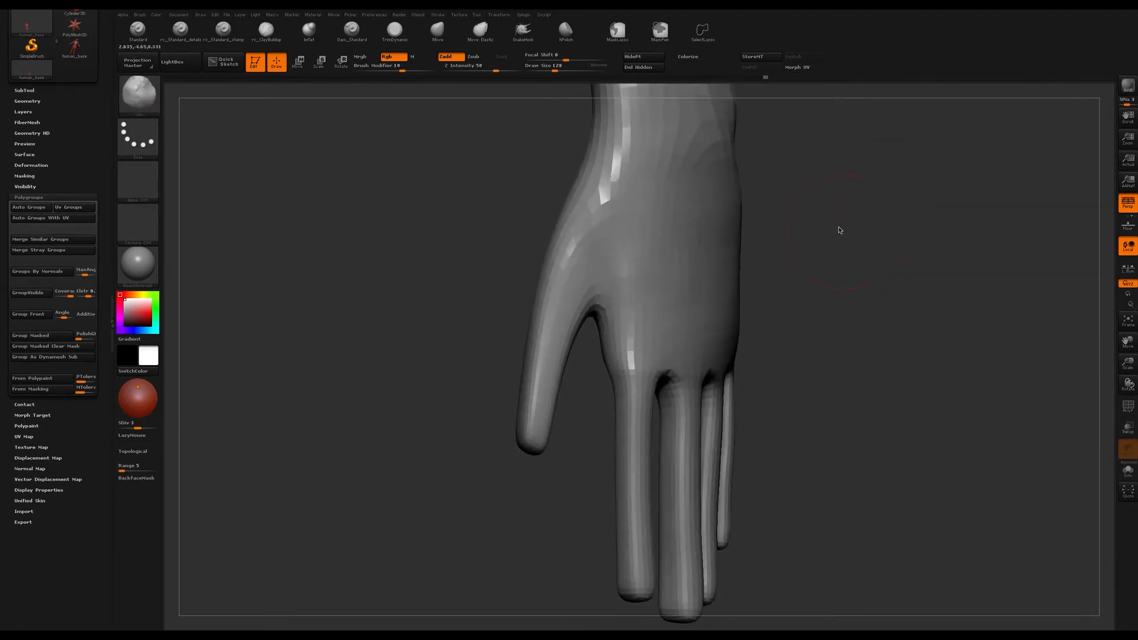
- Reduce the Clay brush's draw size and stroke a metacarpal ridge down the back of the hand toward the index finger
drag(806, 277, 813, 295)
key(s)
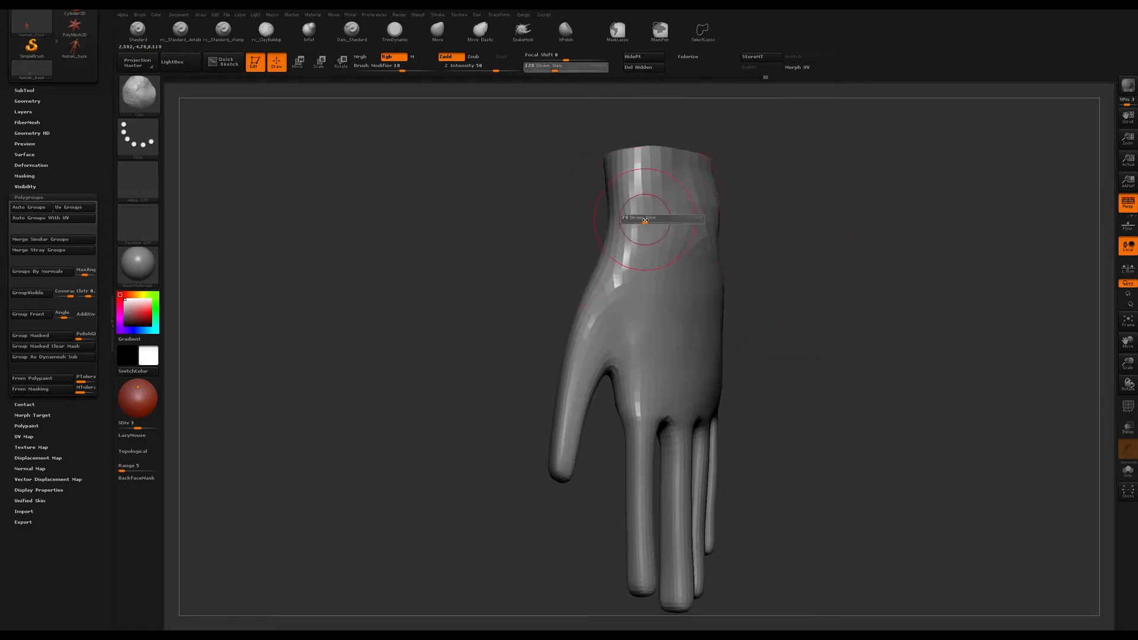
click(641, 220)
mouse_move(810, 249)
mouse_down()
mouse_move(828, 229)
mouse_move(829, 242)
mouse_move(821, 232)
mouse_up()
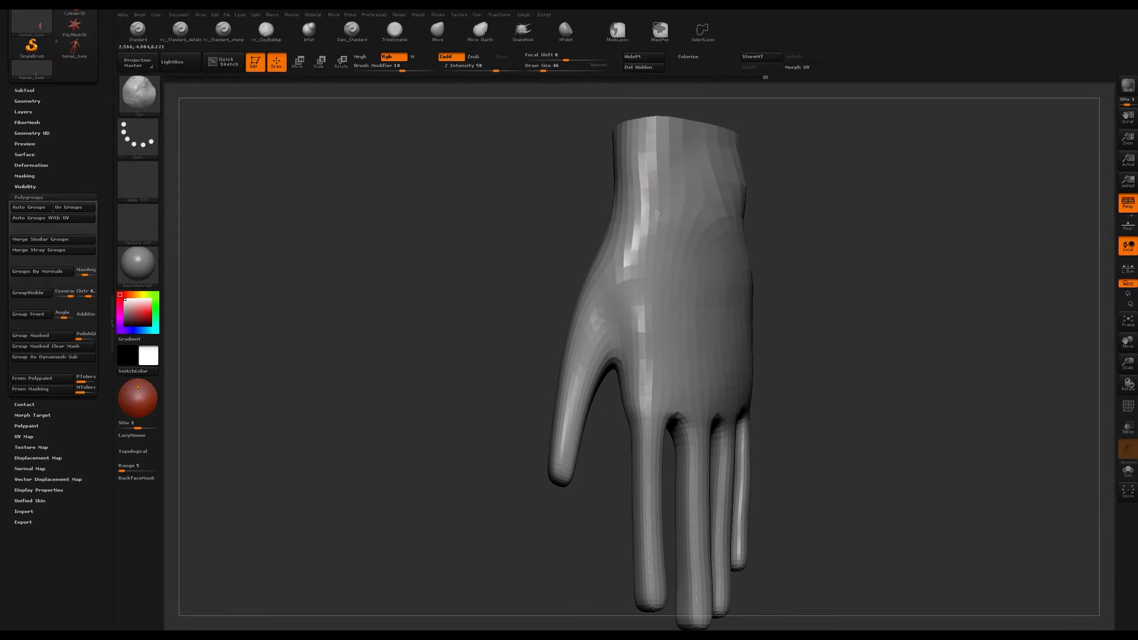
drag(656, 271, 659, 398)
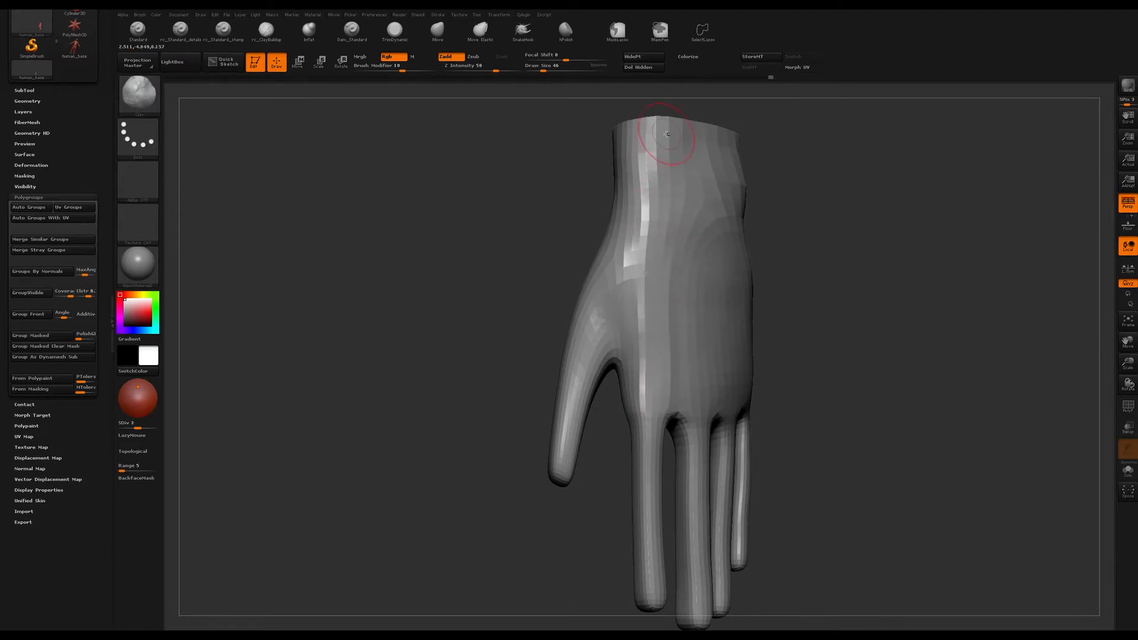
- Set the draw size to 27 and sharpen the ridge from the wrist to the index knuckle
key(s)
drag(659, 203, 653, 202)
drag(655, 152, 660, 201)
drag(659, 223, 658, 244)
drag(662, 168, 661, 418)
drag(475, 349, 557, 332)
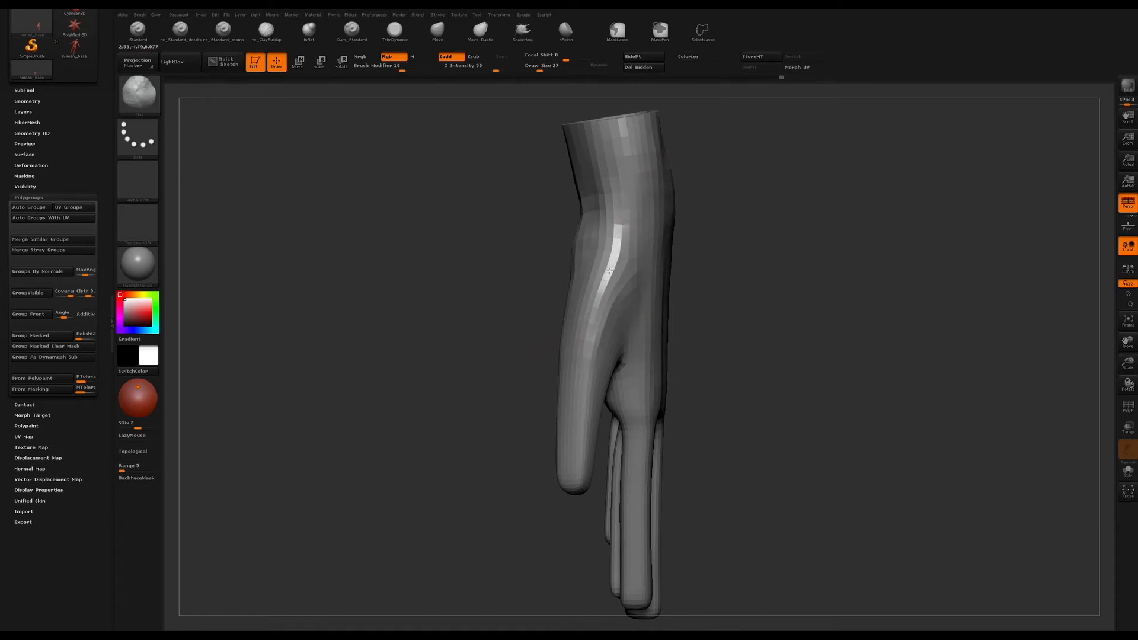
- Switch the masking brush from lasso to MaskPen and subdivide the hand to level 5
mouse_move(783, 291)
mouse_down()
mouse_move(744, 272)
mouse_move(798, 274)
mouse_move(756, 260)
mouse_up()
key(ctrl+z)
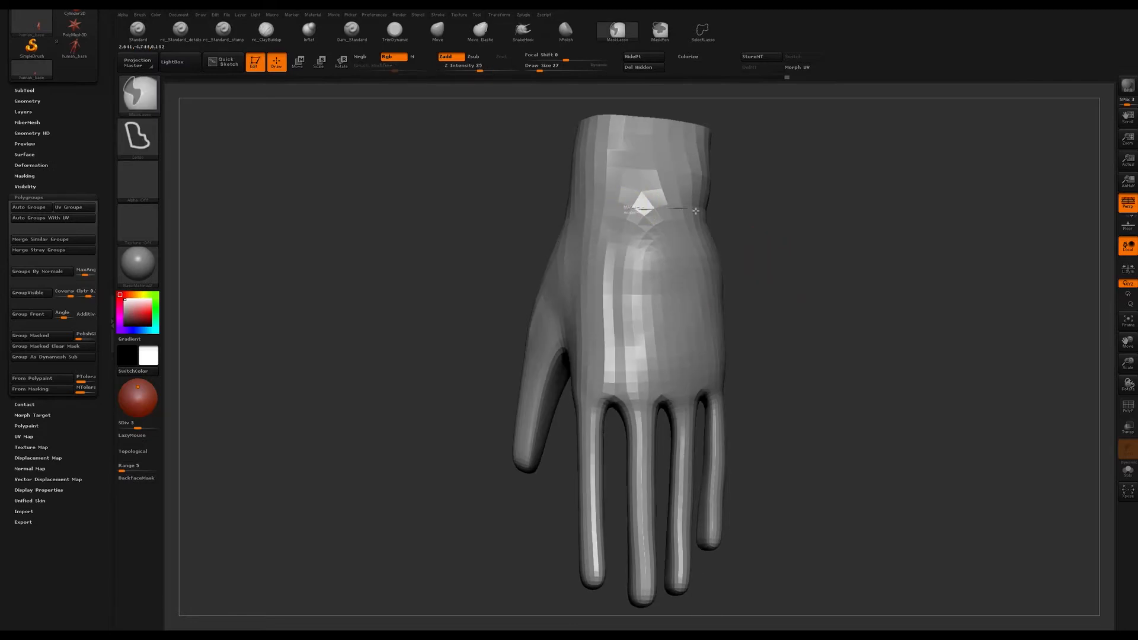
click(139, 94)
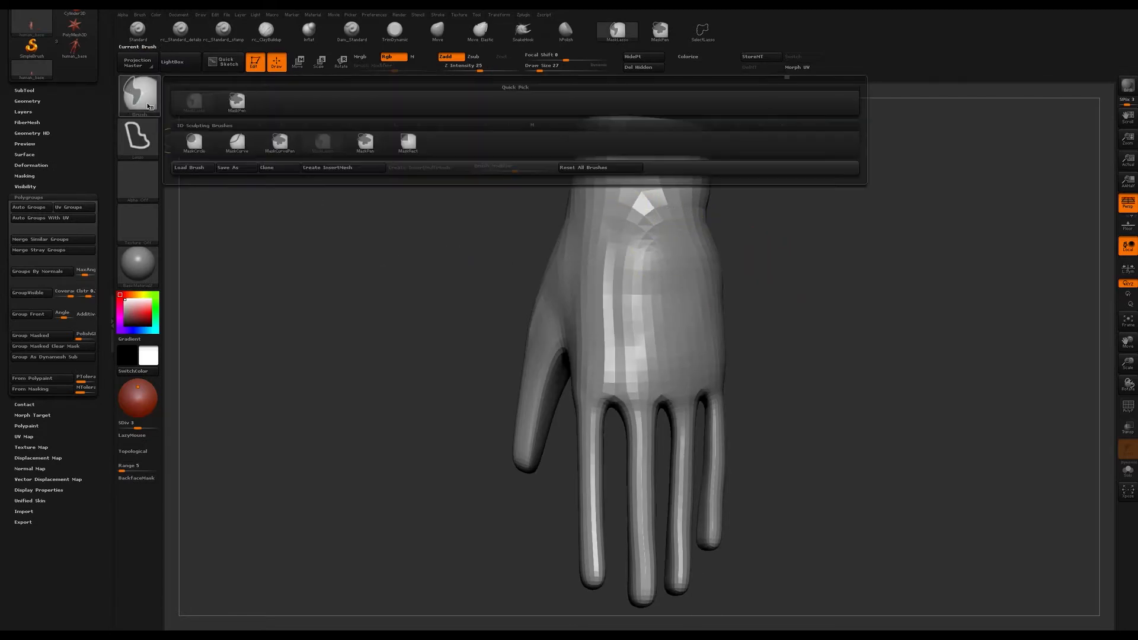
click(236, 103)
drag(800, 198, 798, 209)
ctrl+drag(615, 217, 712, 218)
key(ctrl+d)
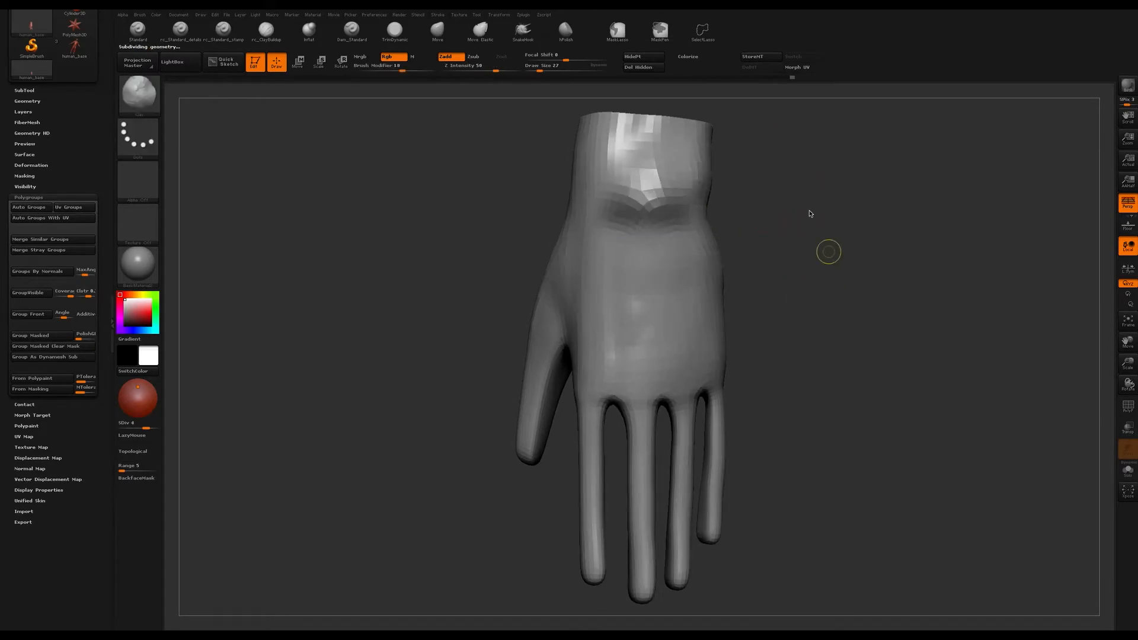
ctrl+drag(829, 198, 805, 233)
key(ctrl+d)
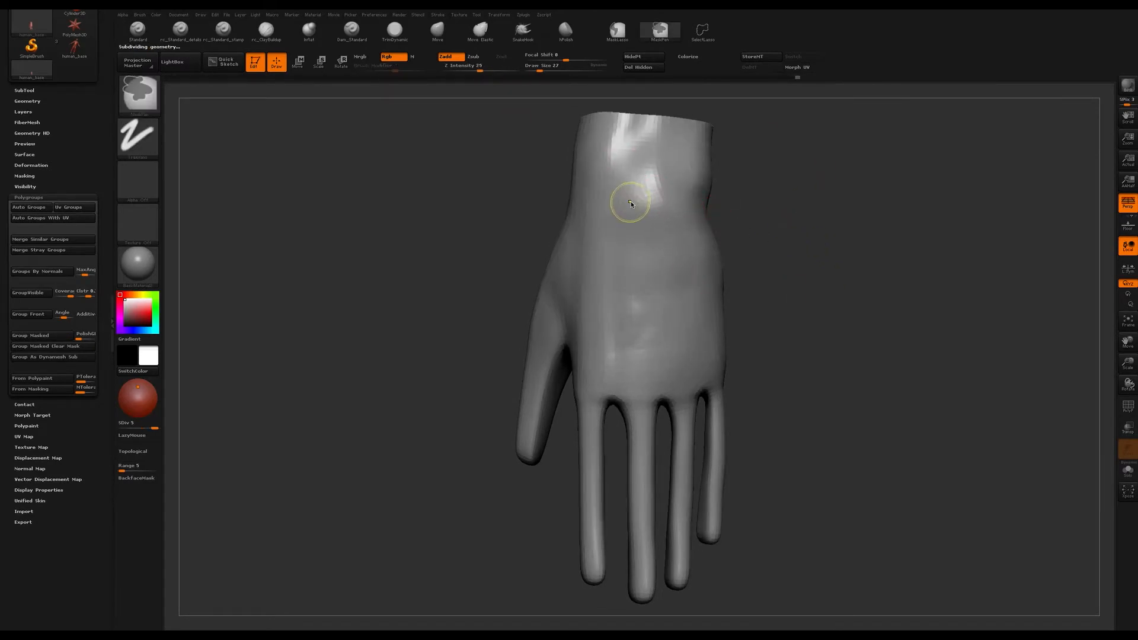
- Mask spots at the wrist's centre and the middle knuckle, and find the midpoint between them with a Transpose line
ctrl+drag(624, 204, 663, 205)
ctrl+drag(625, 400, 658, 399)
drag(828, 361, 839, 318)
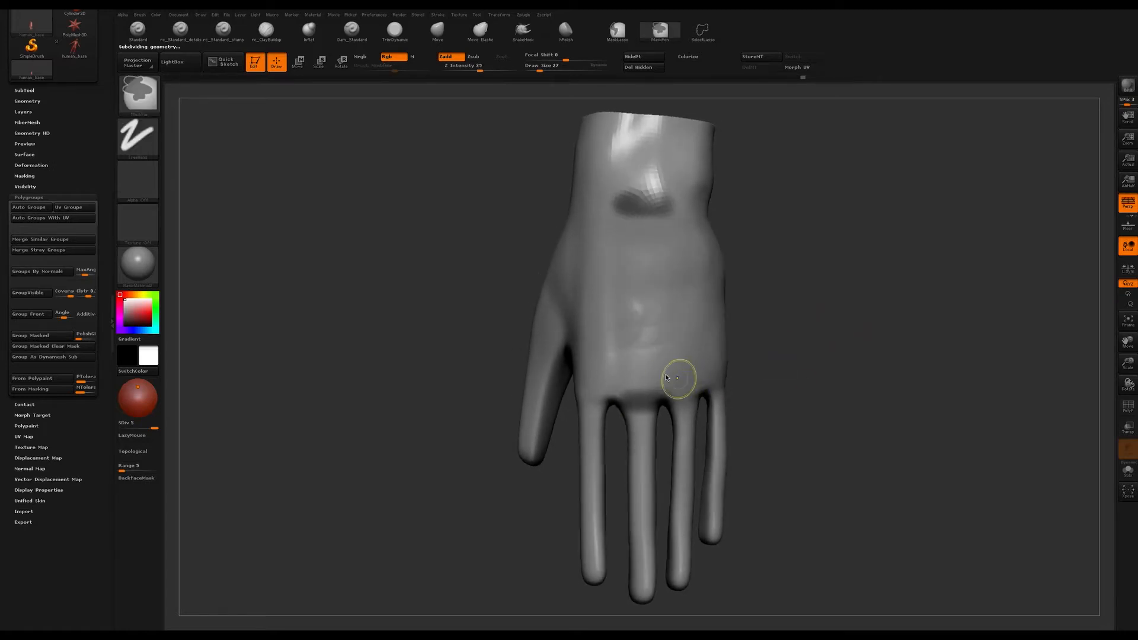
ctrl+drag(633, 394, 655, 393)
key(w)
drag(642, 205, 643, 389)
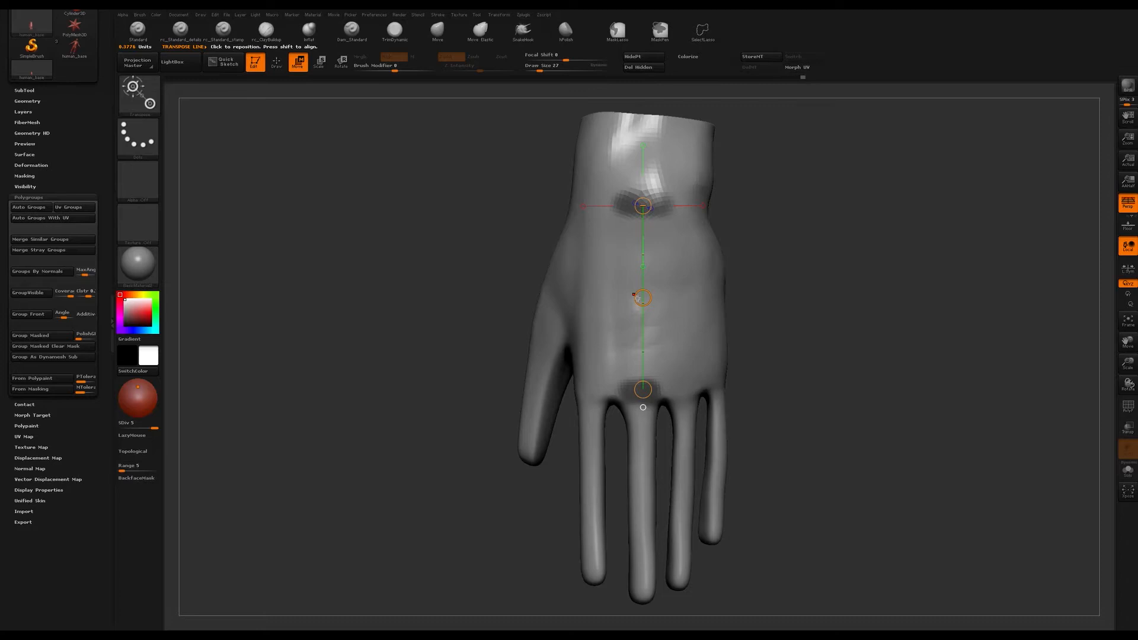
key(q)
- Locate the thumb's base knuckle with a mask spot and build up a bump there with the Clay brush
key(ctrl)
ctrl+click(542, 297)
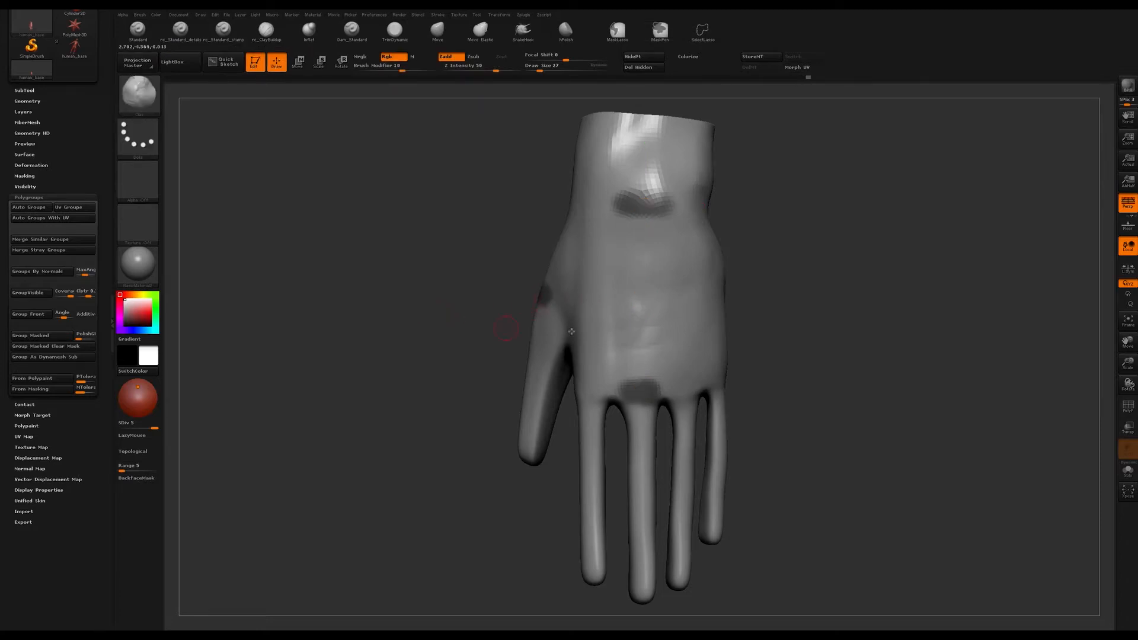
drag(475, 283, 529, 297)
key(s)
ctrl+click(522, 297)
ctrl+drag(623, 274, 676, 267)
click(545, 299)
drag(617, 308, 490, 325)
drag(470, 263, 579, 305)
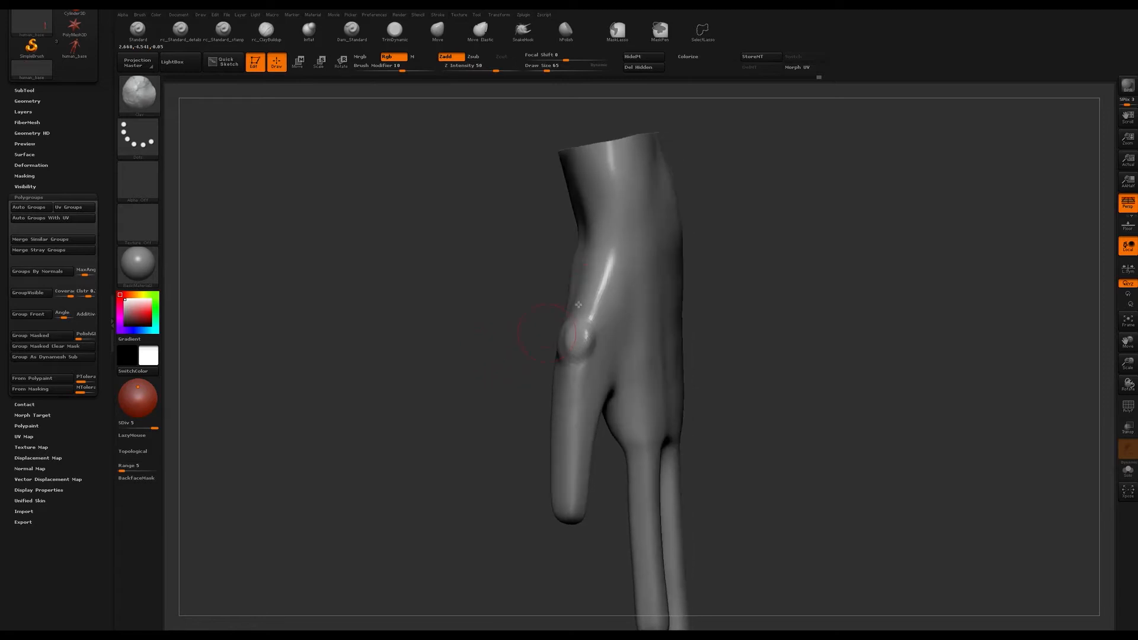
- Build up the thumb's metacarpal, its base knuckle and the index knuckle with the Clay brush at draw size 54
drag(616, 254, 590, 324)
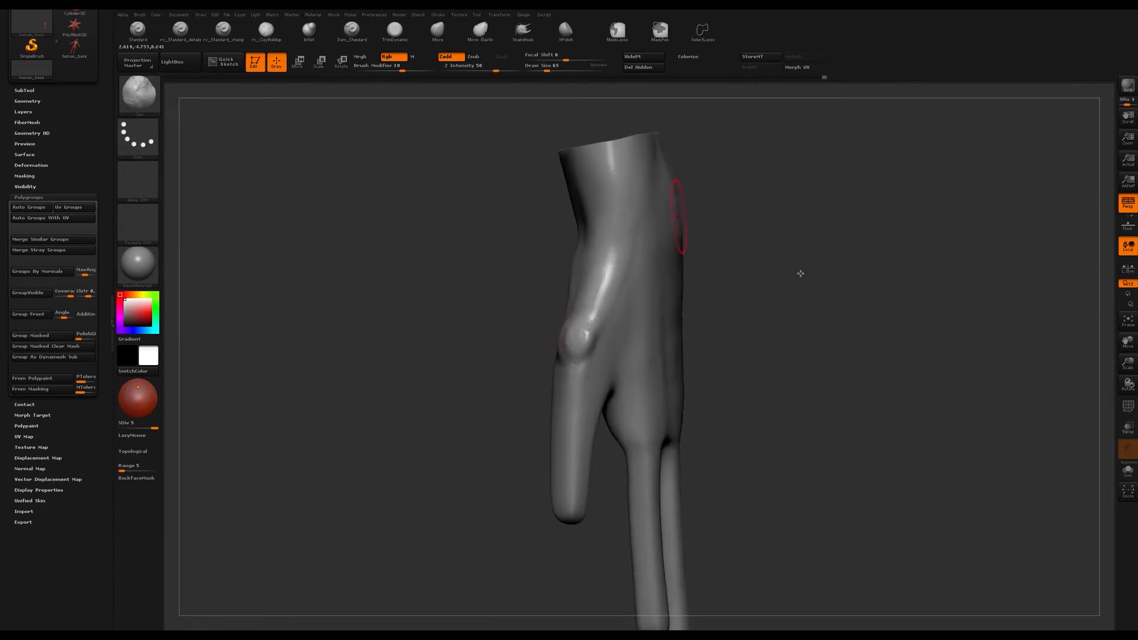
drag(690, 210, 750, 306)
drag(633, 216, 650, 254)
key(s)
drag(654, 372, 648, 372)
alt+drag(507, 249, 506, 292)
key(s)
drag(603, 397, 569, 392)
drag(674, 475, 644, 438)
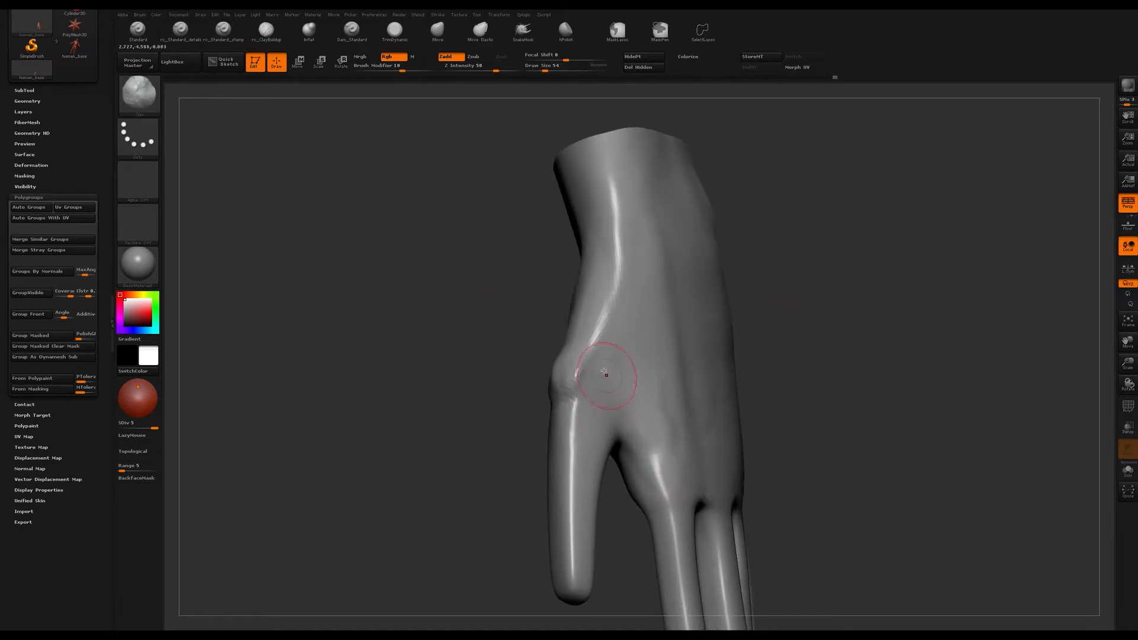
- Flatten the surfaces around the thumb knuckle and the index metacarpal with the TrimDynamic brush at draw size 54
drag(777, 306, 715, 311)
key(b)
key(t)
key(d)
mouse_move(499, 350)
mouse_down()
mouse_move(548, 354)
mouse_move(607, 385)
mouse_up()
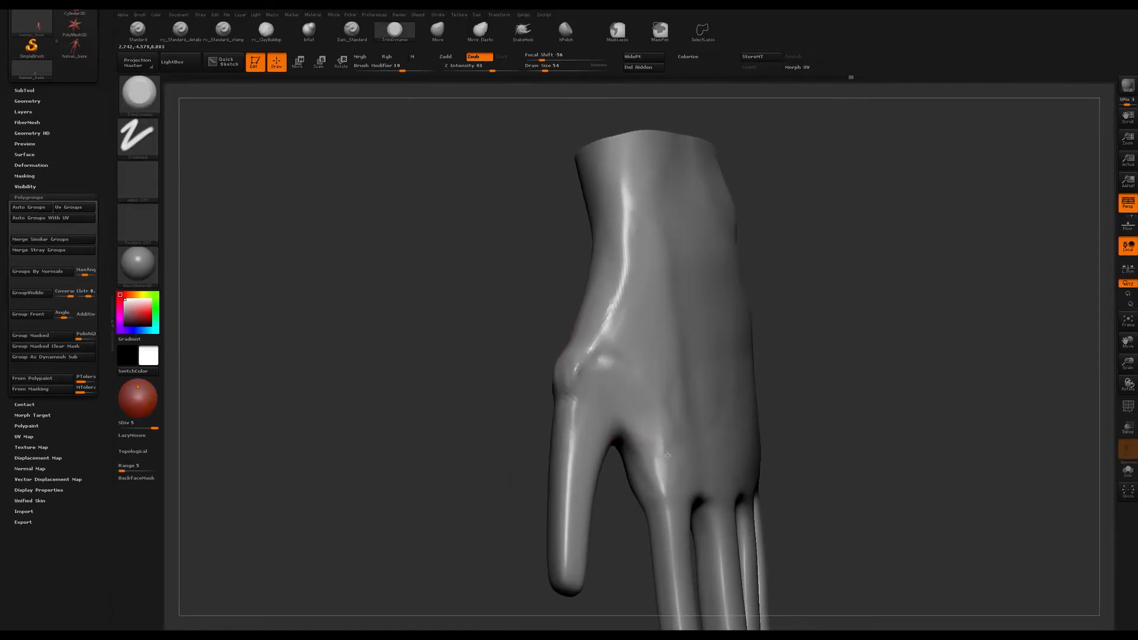
drag(670, 477, 654, 450)
key(s)
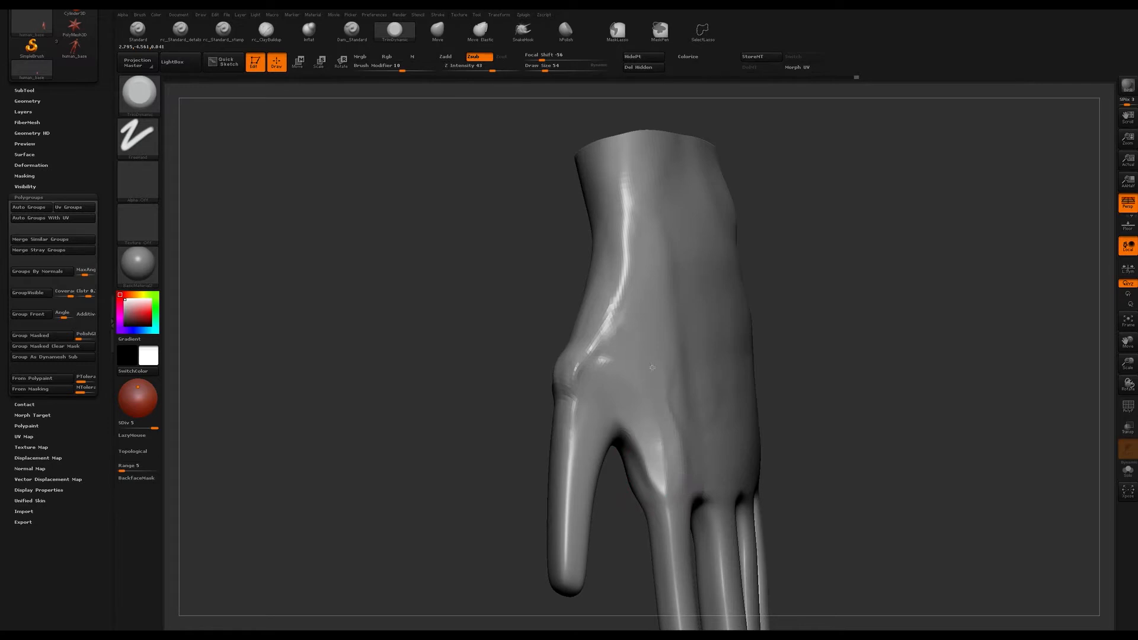
- Sculpt a thin ridge from the wrist to the index knuckle with the Standard brush at draw size 44
mouse_move(787, 260)
right_down()
mouse_move(813, 247)
mouse_move(750, 267)
right_up()
key(b)
key(s)
key(t)
key(s)
mouse_move(584, 178)
mouse_down()
mouse_move(569, 178)
mouse_move(563, 219)
mouse_move(574, 339)
mouse_up()
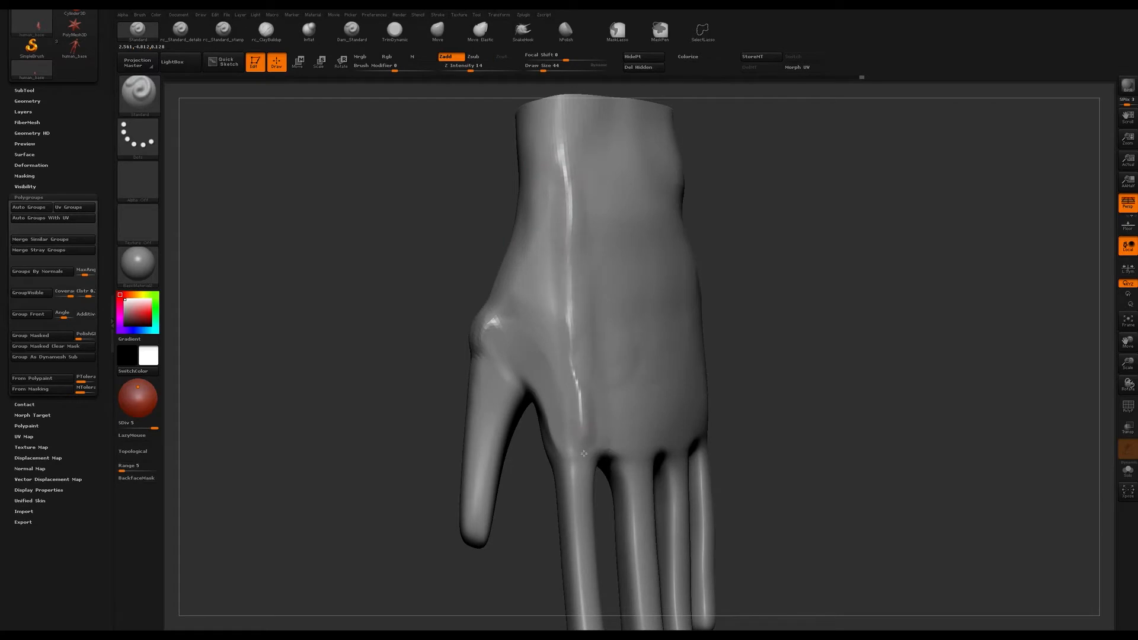
- Flatten the thumb side of the hand and plane down the thumb's base knuckle with the TrimDynamic brush
mouse_move(560, 157)
right_down()
mouse_move(541, 140)
mouse_move(715, 243)
mouse_move(700, 249)
right_up()
key(b)
key(d)
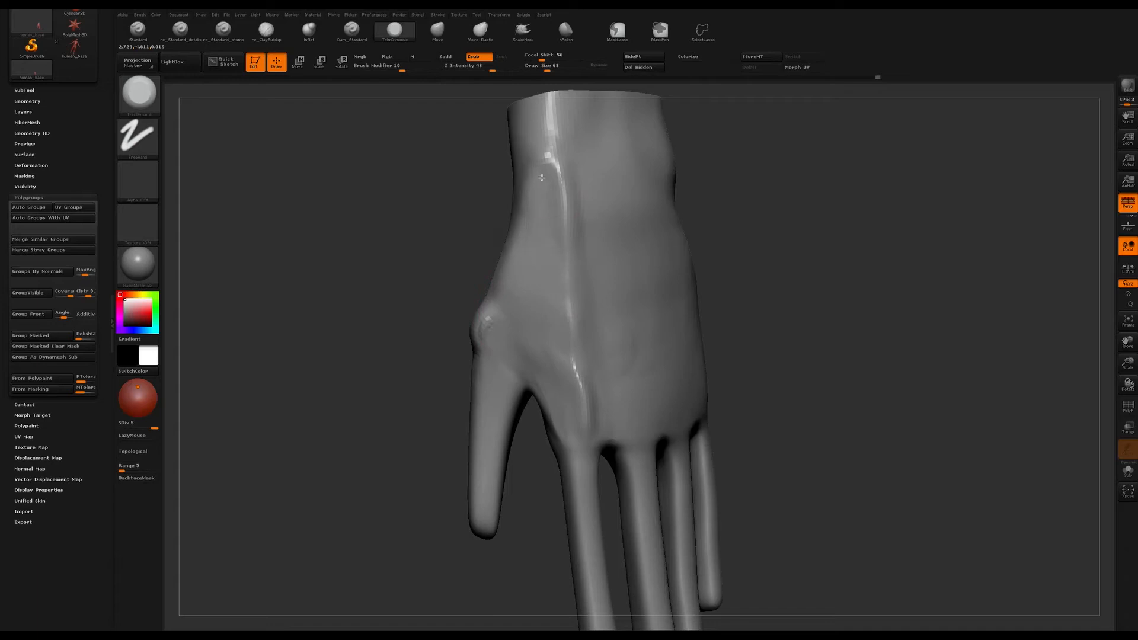
mouse_move(513, 282)
right_down()
mouse_move(451, 279)
mouse_move(515, 261)
right_up()
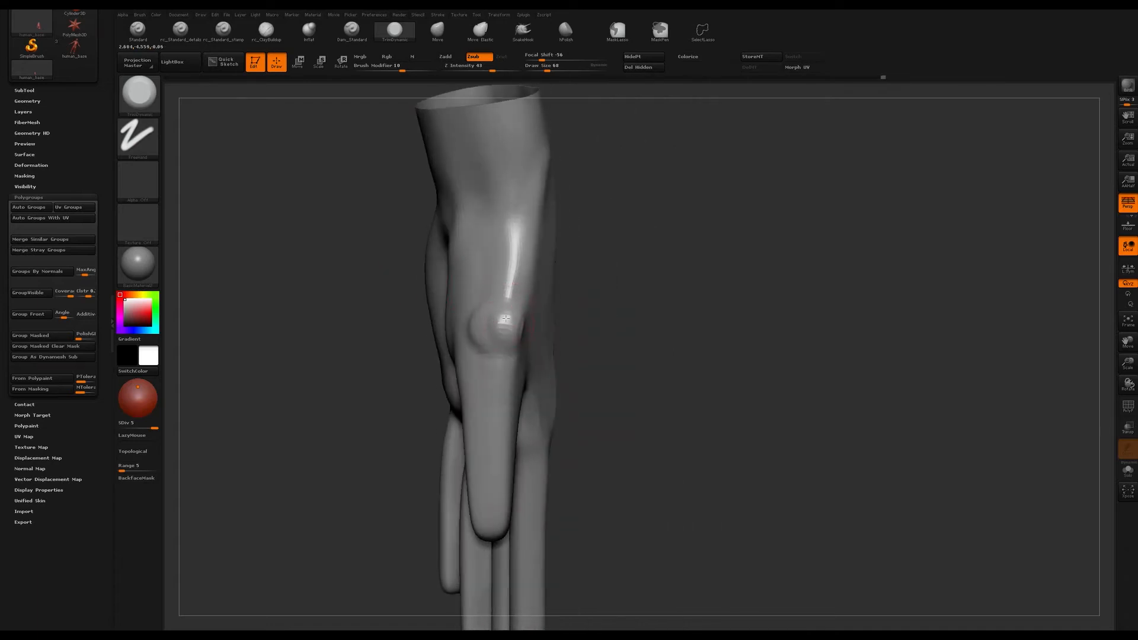
key(s)
click(514, 290)
mouse_move(507, 335)
mouse_down()
mouse_move(509, 280)
mouse_move(539, 190)
mouse_up()
- Flatten the back of the hand and its little-finger edge with a larger TrimDynamic brush
right_drag(657, 211, 606, 193)
mouse_move(566, 175)
mouse_down()
mouse_move(572, 296)
mouse_move(596, 391)
mouse_move(628, 435)
mouse_up()
mouse_move(659, 355)
right_down()
mouse_move(745, 293)
mouse_move(732, 274)
mouse_move(785, 275)
mouse_move(752, 262)
mouse_move(768, 265)
mouse_move(745, 280)
mouse_move(770, 279)
mouse_move(722, 300)
mouse_move(719, 291)
right_up()
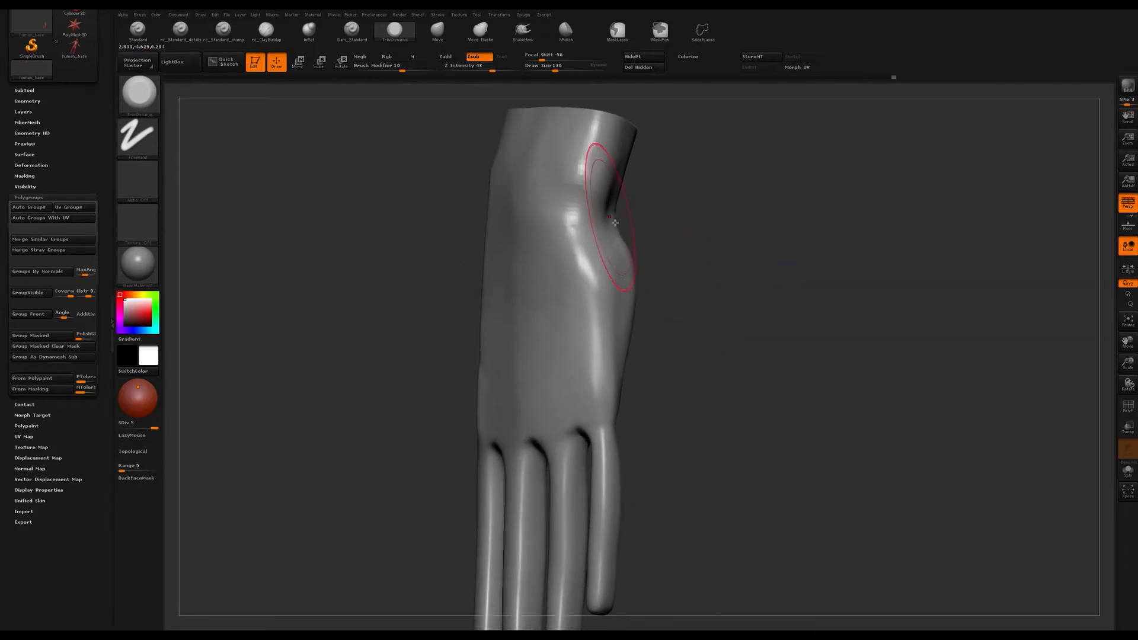
- Sculpt the metacarpal ridge leading to the little finger on the back of the hand with the Standard brush
key(b)
key(s)
key(t)
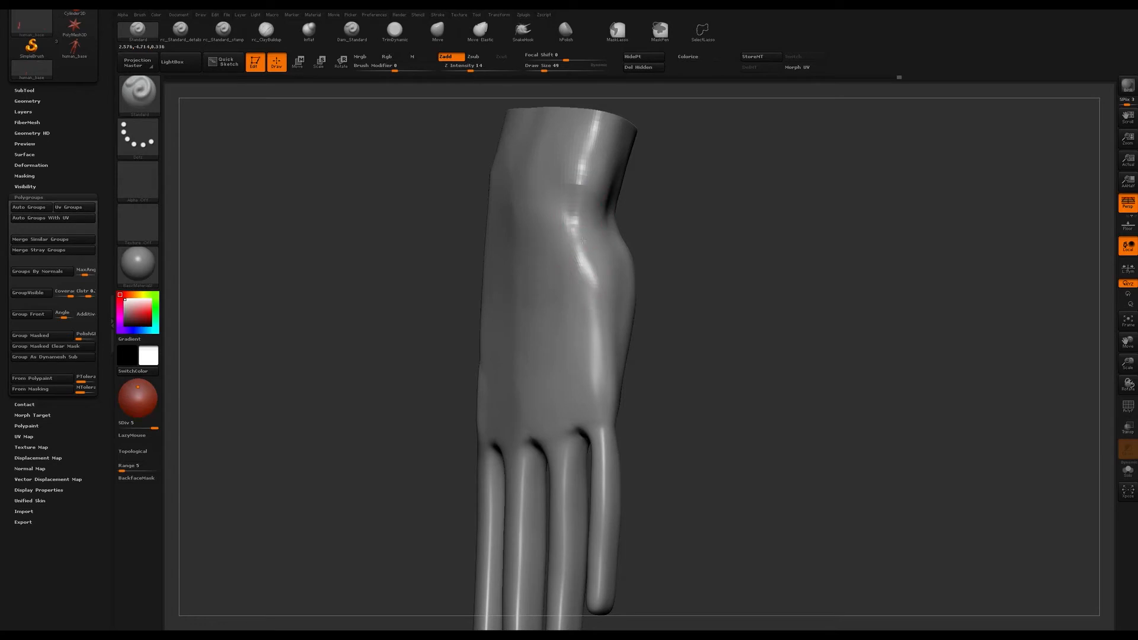
drag(591, 325, 590, 394)
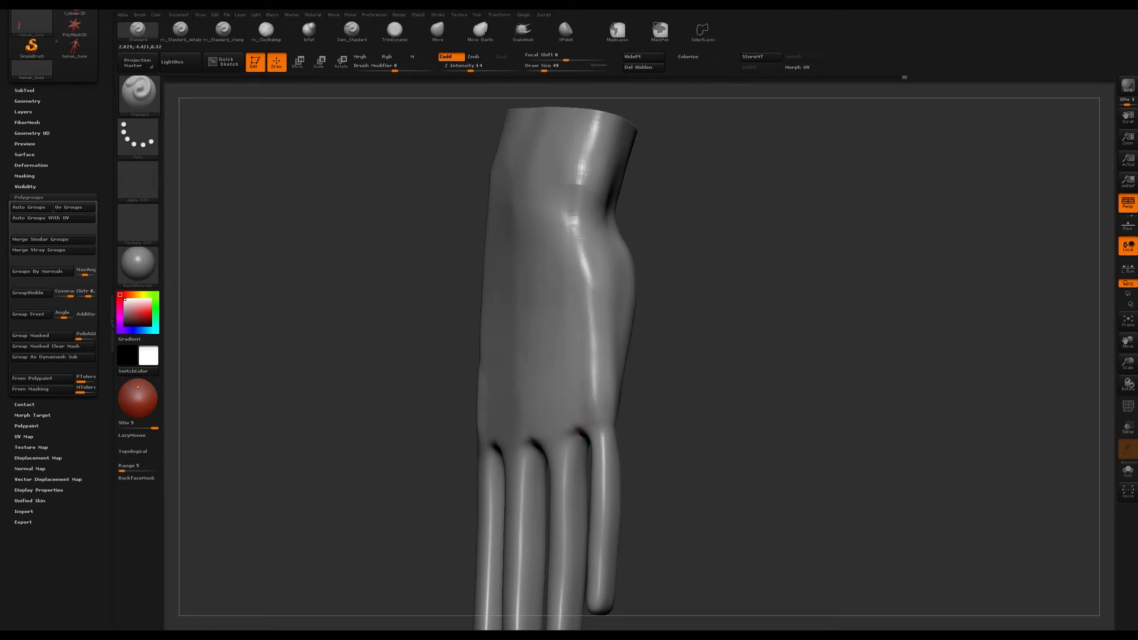
drag(582, 262, 589, 414)
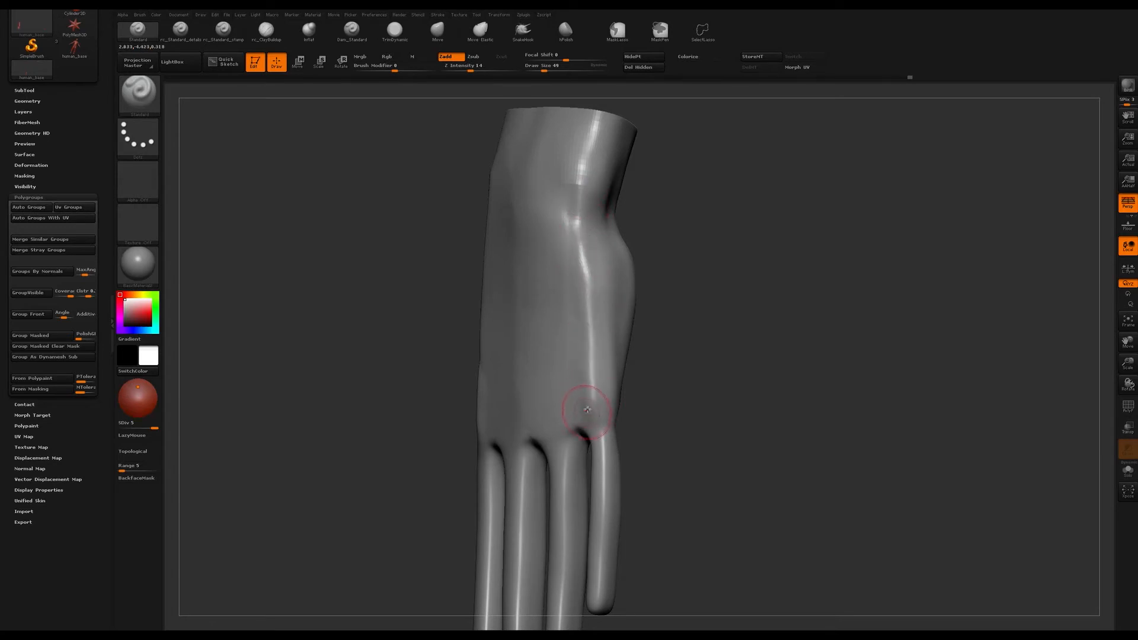
- Raise the outer palm pad between the wrist and the little finger with the Standard brush
drag(744, 247, 606, 225)
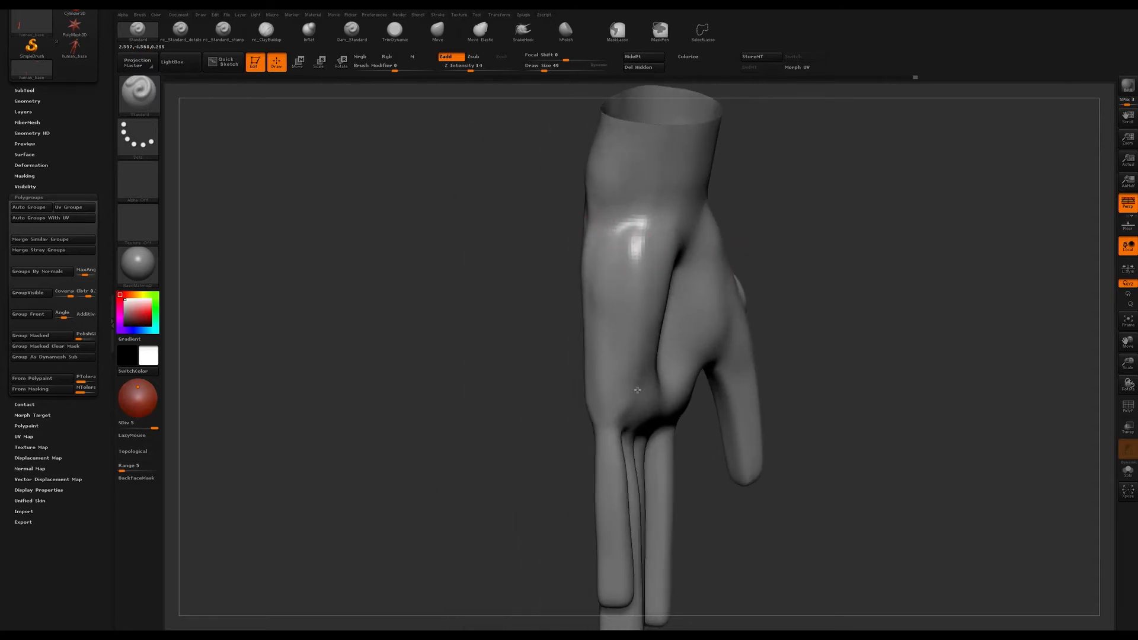
drag(519, 410, 652, 256)
drag(654, 379, 643, 234)
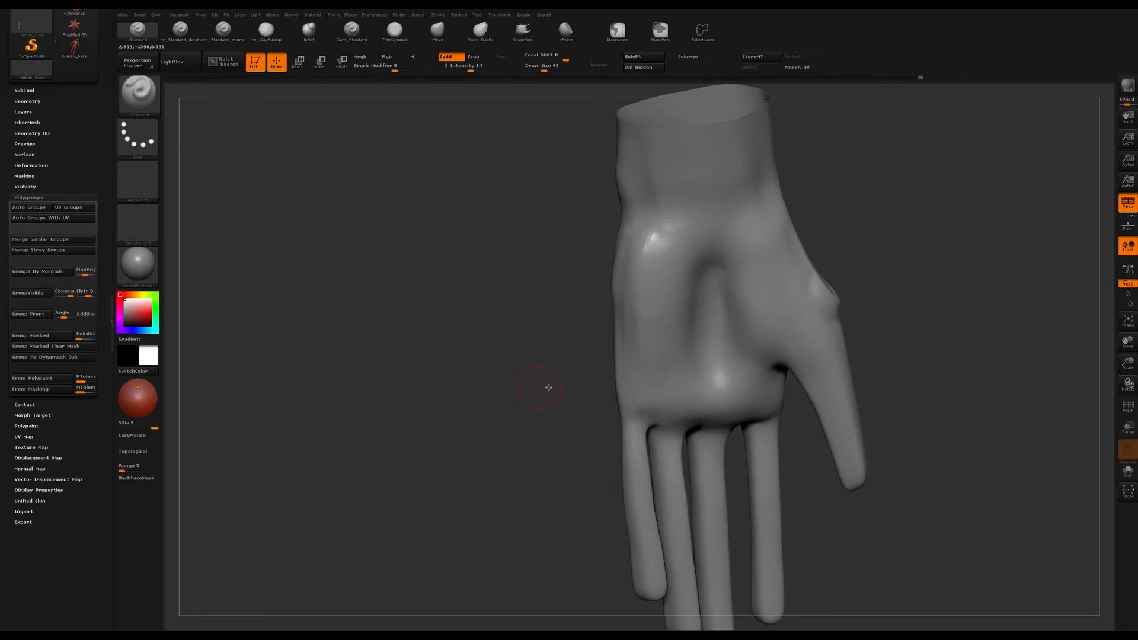
drag(537, 390, 566, 385)
- Flatten the outer palm pad along the little-finger side of the hand with the TrimDynamic brush
key(b)
key(t)
key(d)
mouse_move(627, 278)
mouse_down()
mouse_move(609, 242)
mouse_move(611, 290)
mouse_up()
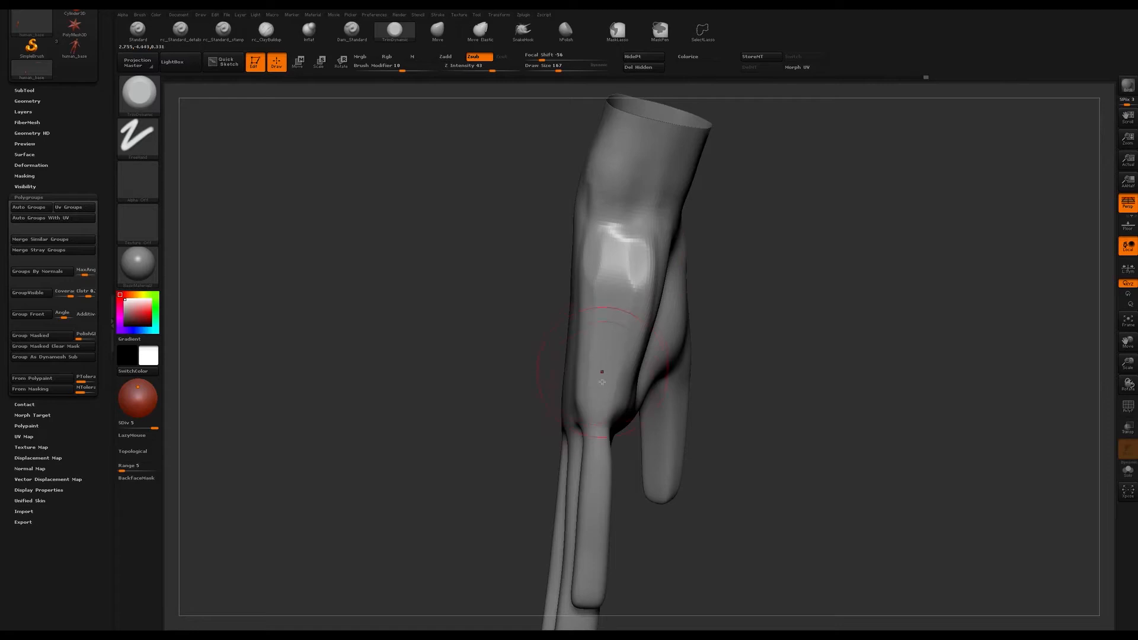
mouse_move(607, 362)
mouse_down()
mouse_move(637, 273)
mouse_move(593, 284)
mouse_move(622, 237)
mouse_move(633, 271)
mouse_move(613, 262)
mouse_up()
drag(769, 297, 700, 309)
drag(618, 285, 536, 300)
mouse_move(611, 294)
mouse_down()
mouse_move(727, 287)
mouse_move(775, 261)
mouse_move(777, 272)
mouse_up()
- Enlarge the TrimDynamic brush and flatten the thumb side from the wrist to the thumb's base knuckle
key(s)
drag(701, 293, 717, 278)
mouse_move(785, 264)
mouse_down()
mouse_move(767, 275)
mouse_move(800, 237)
mouse_move(804, 253)
mouse_move(690, 266)
mouse_up()
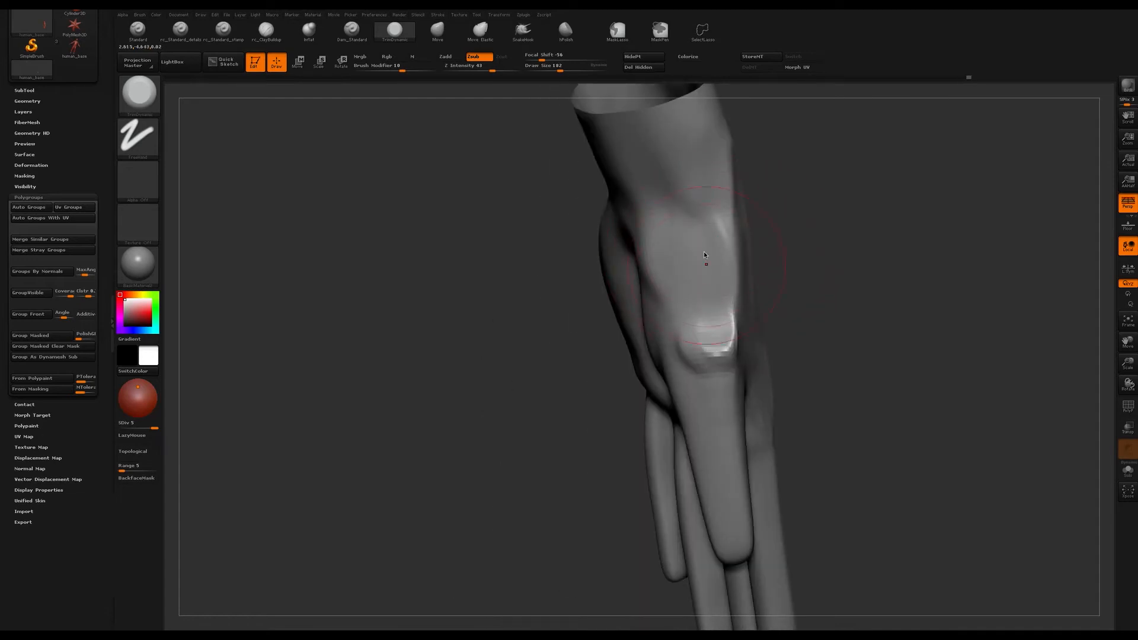
drag(549, 368, 655, 293)
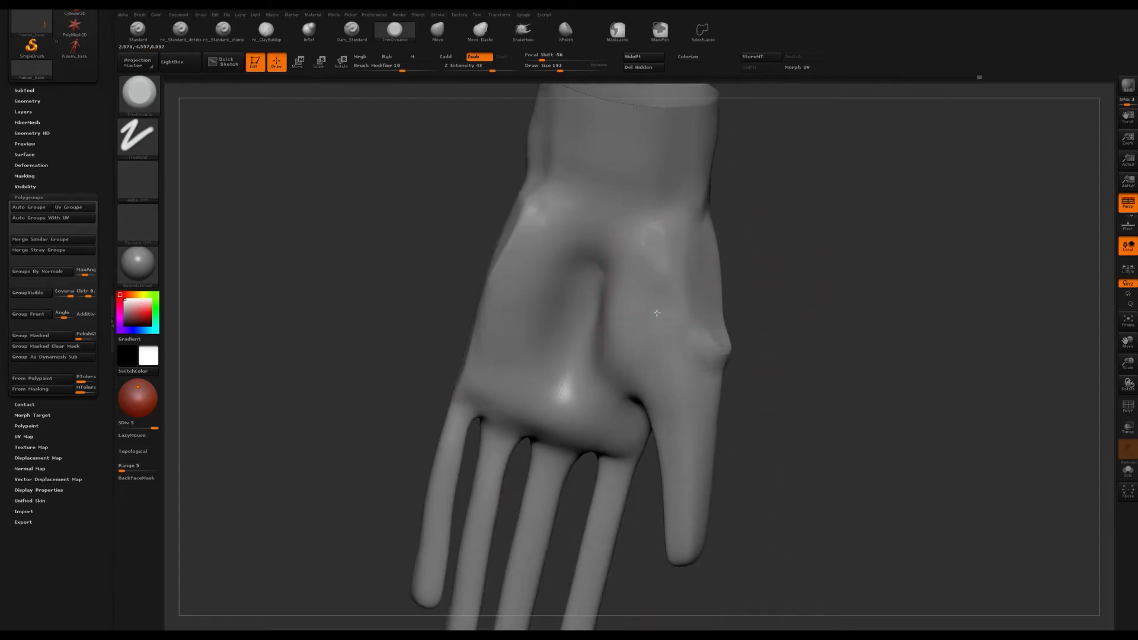
- Build up the thumb pad from the base knuckle to the wrist with the Standard brush at draw size 132
key(b)
key(s)
key(t)
drag(769, 233, 682, 252)
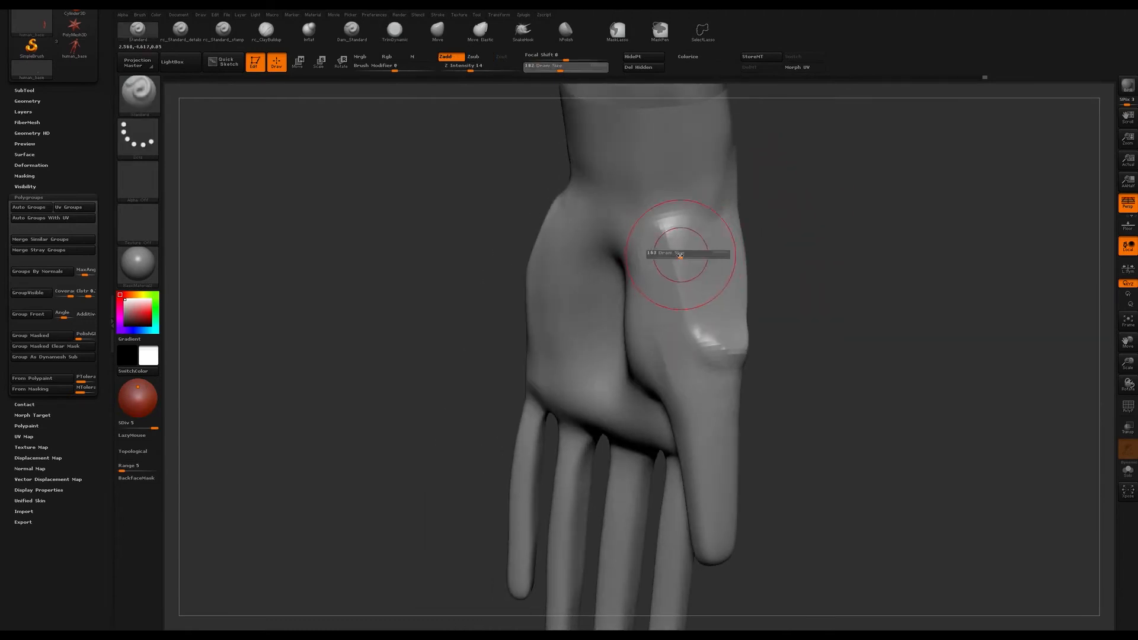
mouse_move(701, 326)
mouse_down()
mouse_move(675, 196)
mouse_move(673, 214)
mouse_up()
drag(784, 266, 715, 277)
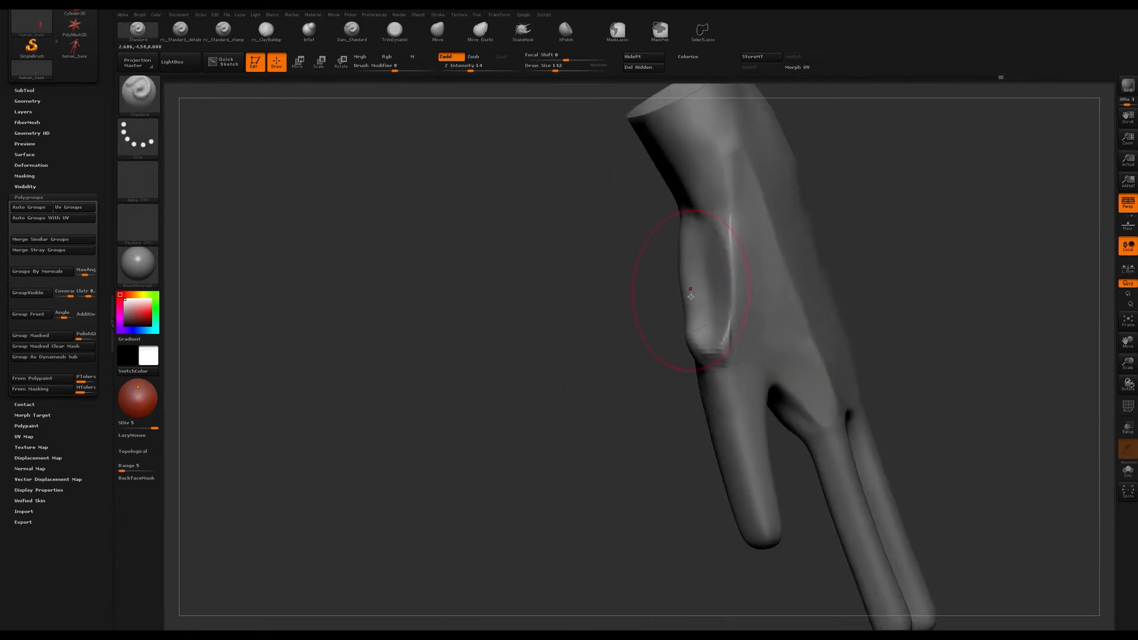
- Drop the hand to subdivision level 4 and smooth the thumb's base knuckle and metacarpal area
key(shift)
key(shift+d)
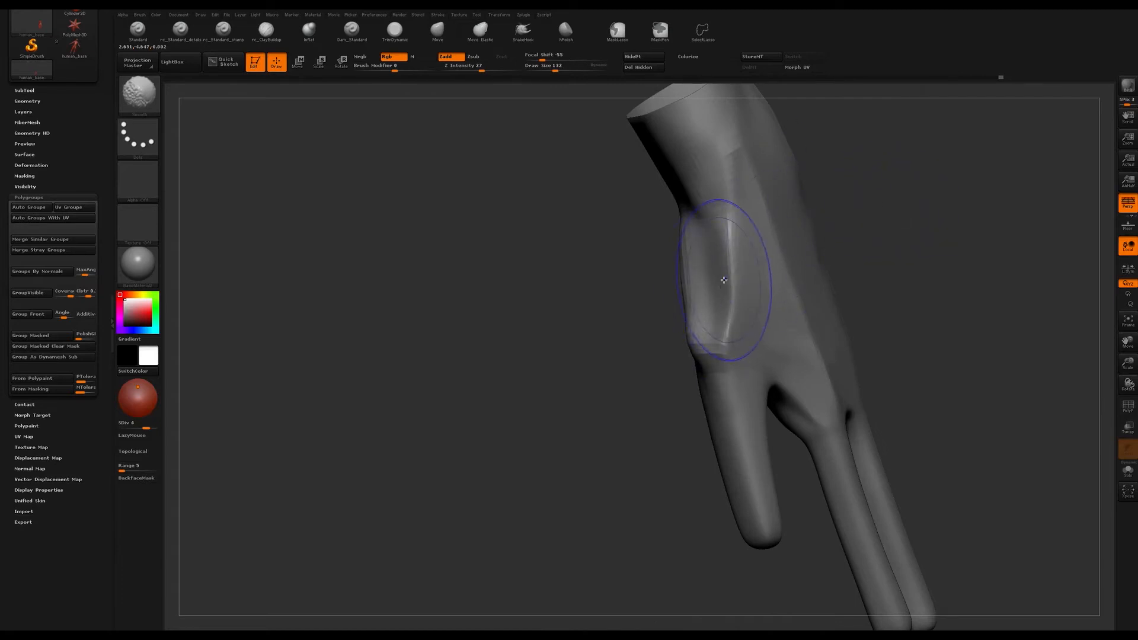
drag(600, 293, 608, 282)
key(shift)
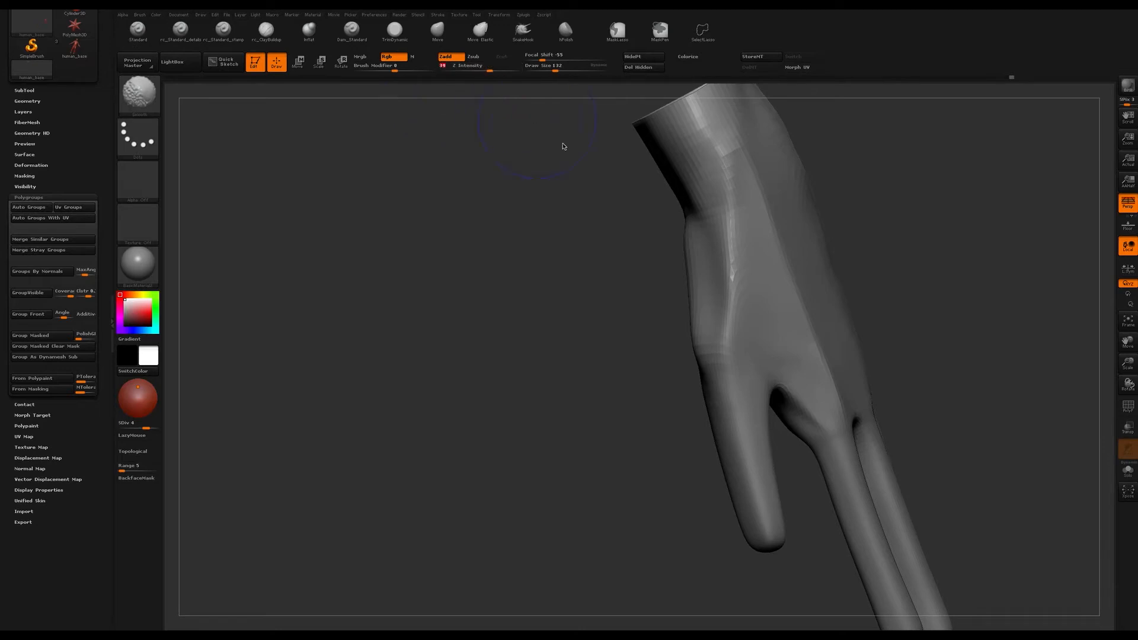
drag(961, 215, 884, 243)
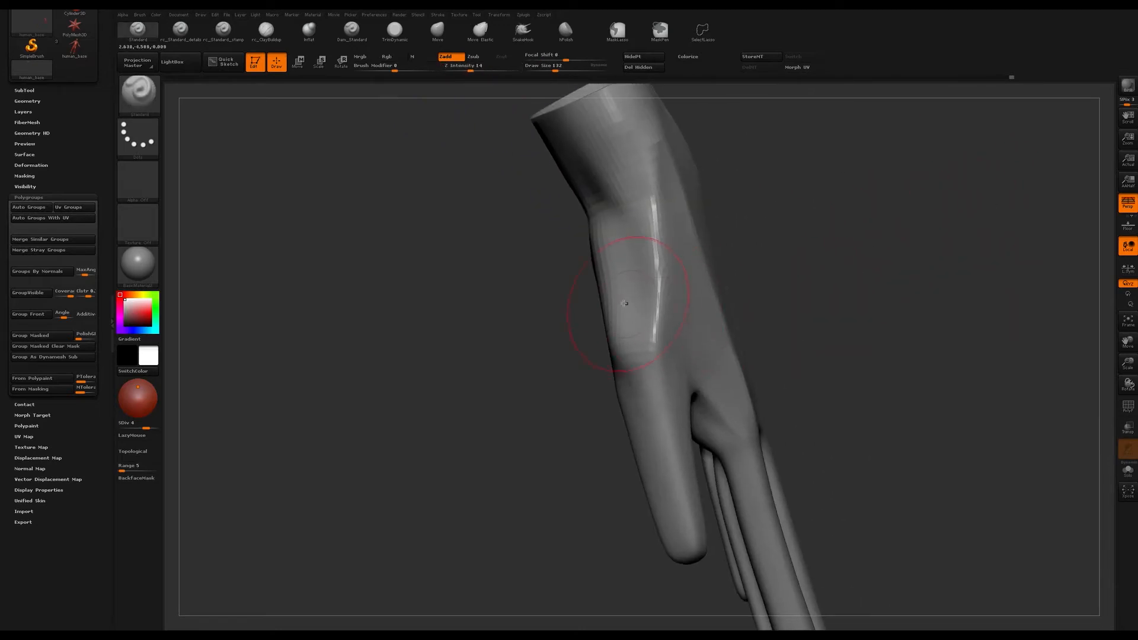
- Smooth the thumb-side metacarpal area and reduce the Standard brush's draw size
key(shift)
mouse_move(695, 252)
mouse_down()
mouse_move(836, 224)
mouse_move(697, 339)
mouse_up()
key(s)
drag(636, 366, 631, 366)
mouse_move(711, 342)
mouse_down()
mouse_move(816, 274)
mouse_move(774, 305)
mouse_move(809, 226)
mouse_move(868, 223)
mouse_up()
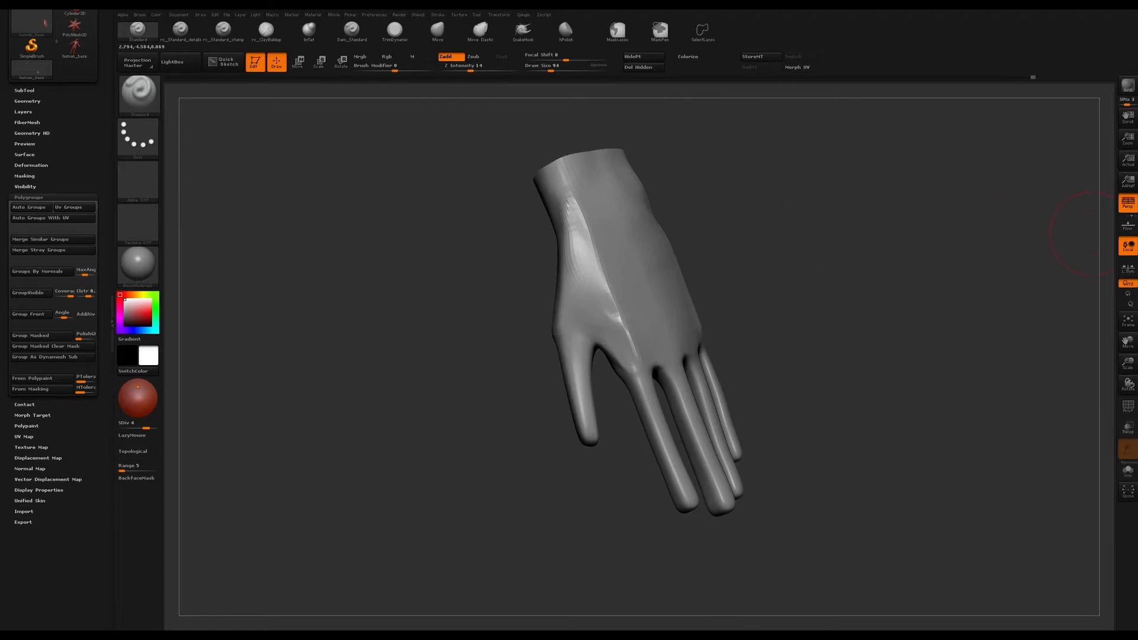
- Check the other open window, then examine the hand's arch from the fingertip end
key(super+Tab)
key(super+Tab)
key(super+Tab)
drag(818, 247, 769, 208)
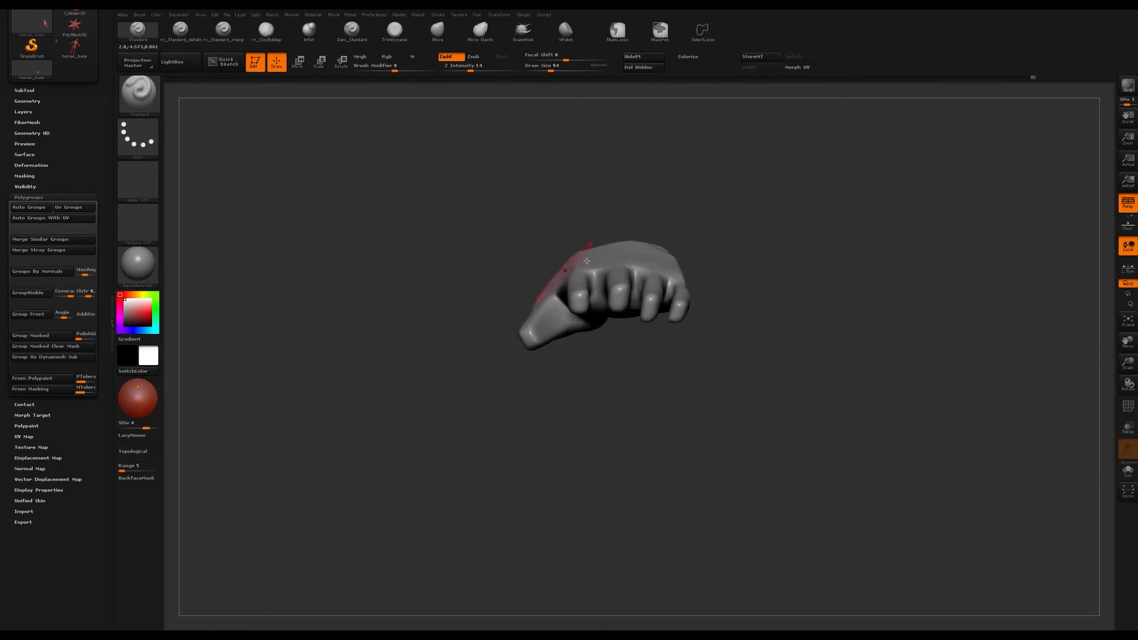
- Drop to subdivision level 2 and reshape the little-finger side of the hand with the Move brush at draw size 192
key(shift+d)
key(shift+d)
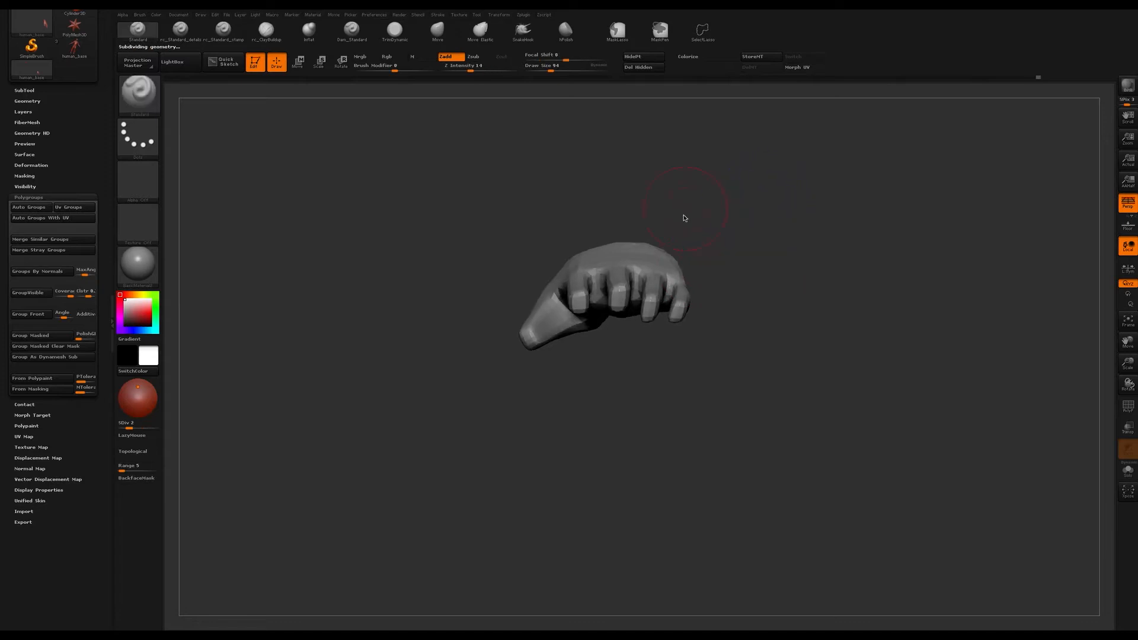
drag(752, 206, 735, 210)
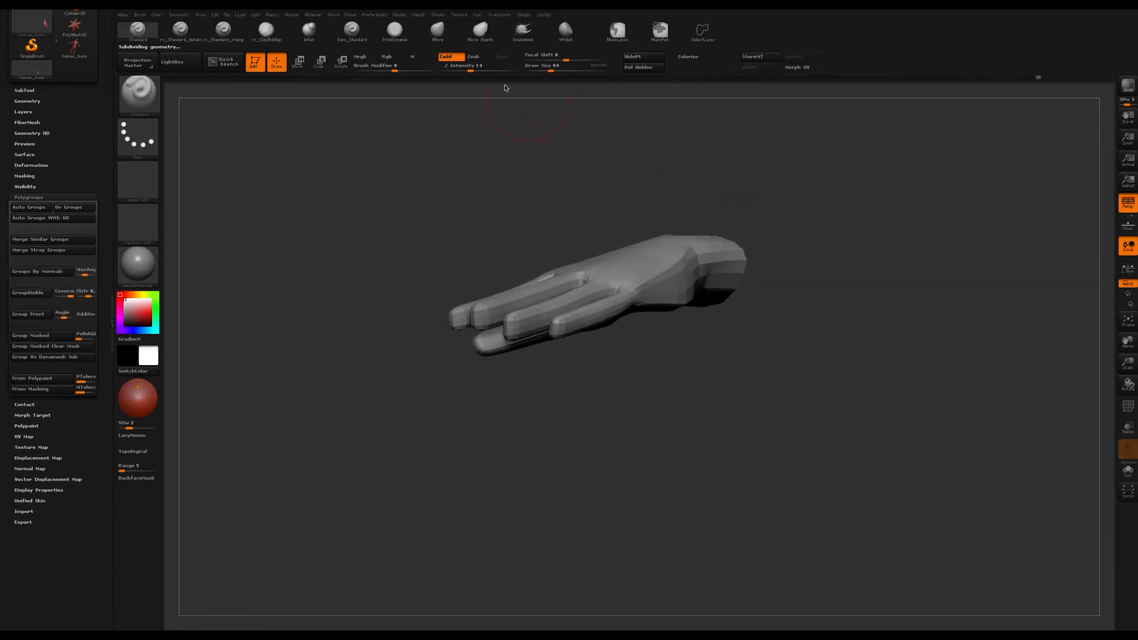
click(437, 32)
key(s)
drag(591, 256, 607, 257)
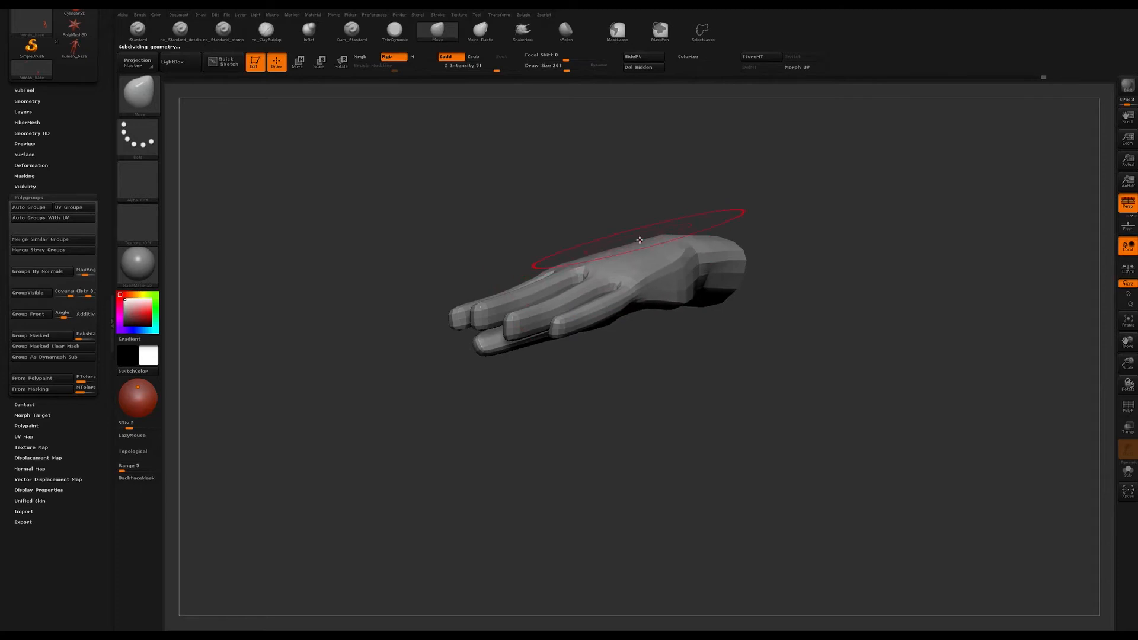
mouse_move(634, 194)
mouse_down()
mouse_move(641, 185)
mouse_move(750, 229)
mouse_up()
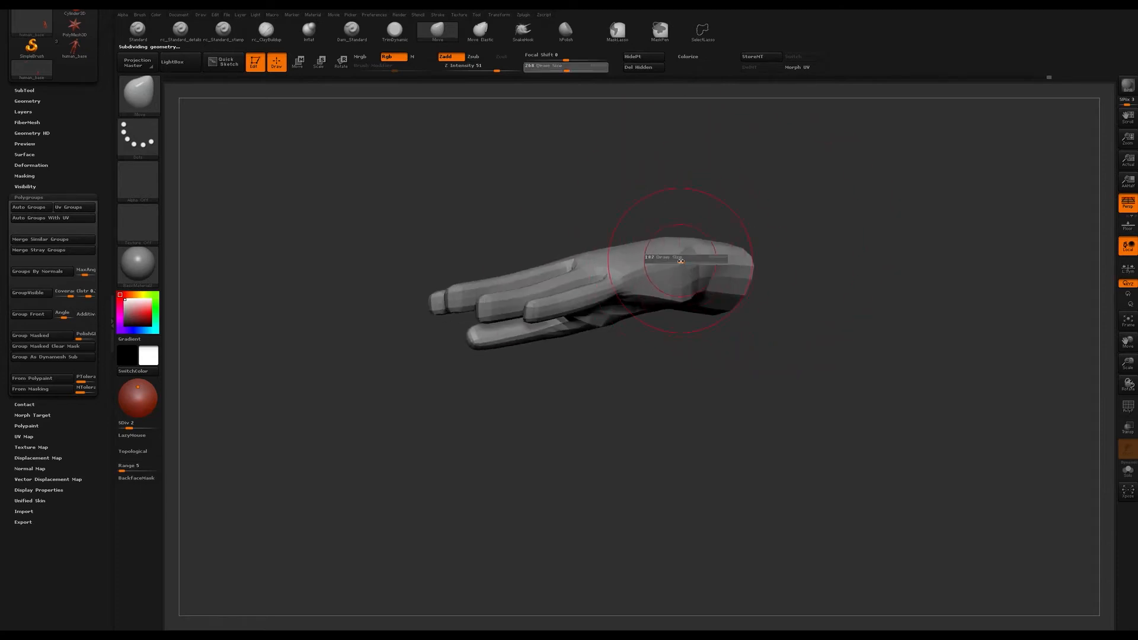
drag(686, 255, 688, 261)
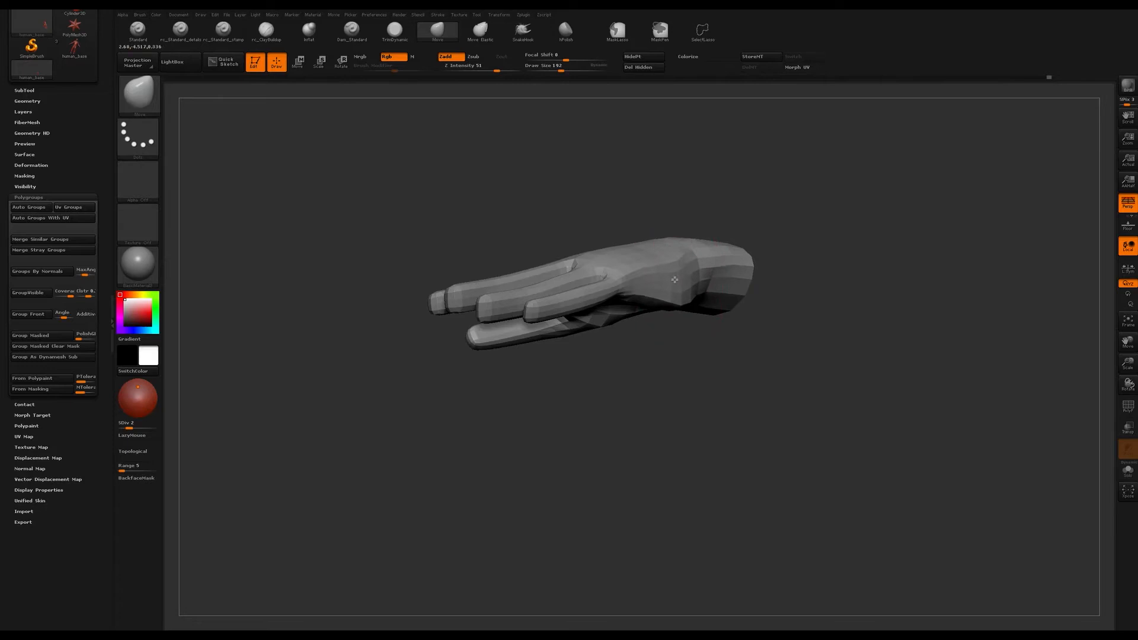
mouse_move(682, 196)
mouse_down()
mouse_move(691, 188)
mouse_move(699, 201)
mouse_move(681, 183)
mouse_move(696, 199)
mouse_move(740, 196)
mouse_move(719, 186)
mouse_move(677, 223)
mouse_move(614, 194)
mouse_move(681, 198)
mouse_move(666, 190)
mouse_move(739, 278)
mouse_move(737, 257)
mouse_move(752, 291)
mouse_move(730, 261)
mouse_move(737, 274)
mouse_move(821, 255)
mouse_up()
- Return to subdivision level 3 and build up the index and middle knuckles with the Clay brush at draw size 49
key(d)
key(b)
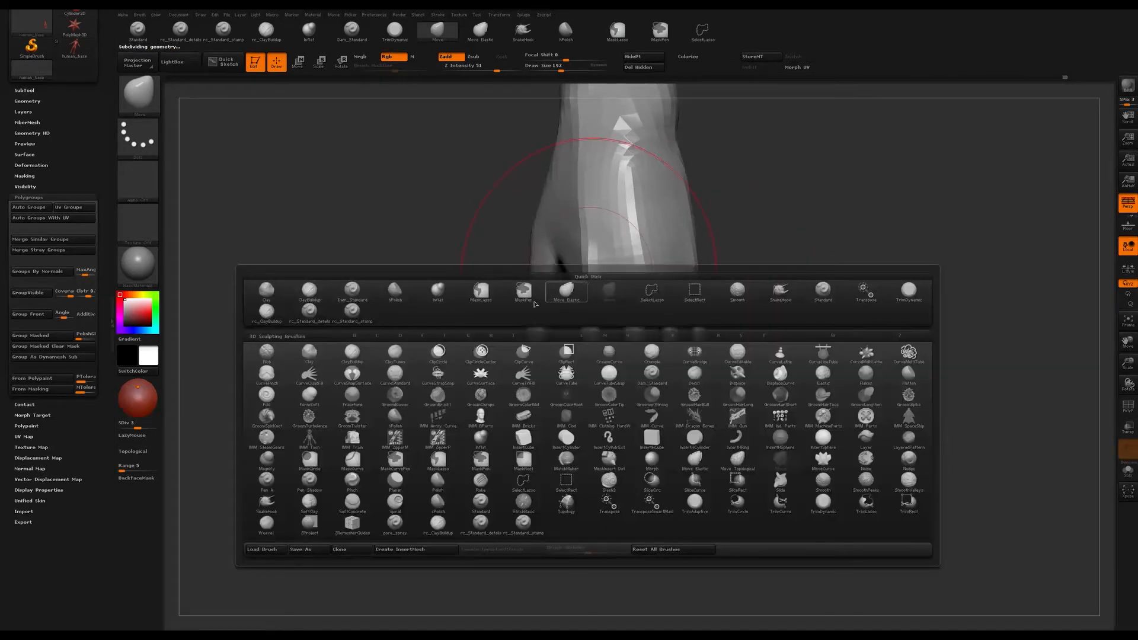
click(269, 301)
mouse_move(338, 341)
mouse_down()
mouse_move(358, 351)
mouse_move(415, 332)
mouse_up()
key(s)
drag(561, 278, 547, 280)
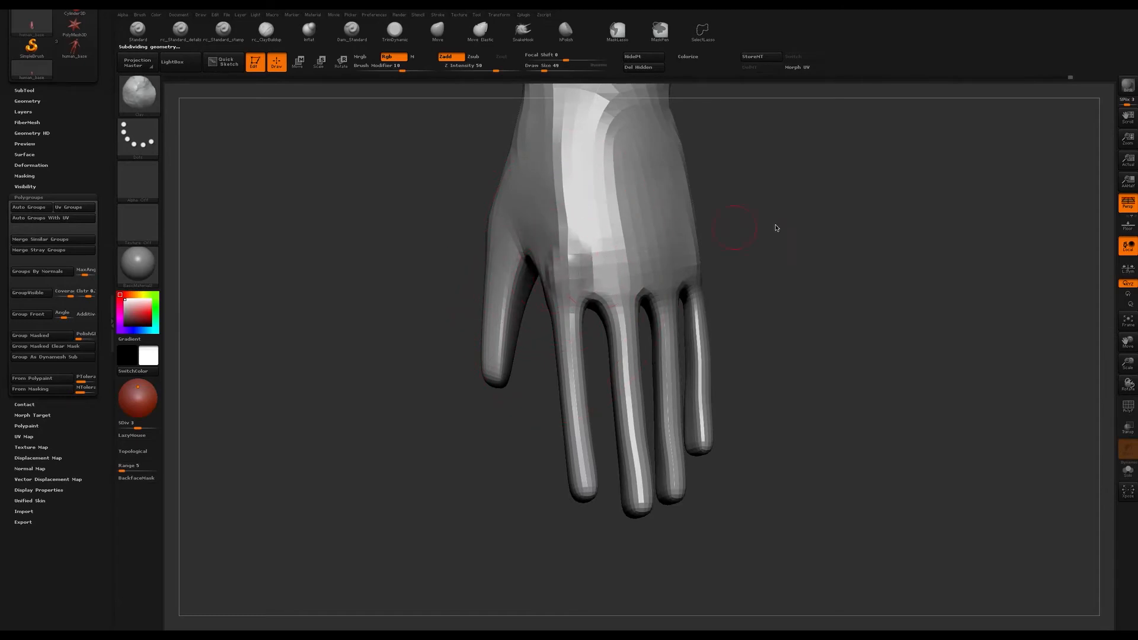
drag(776, 228, 725, 263)
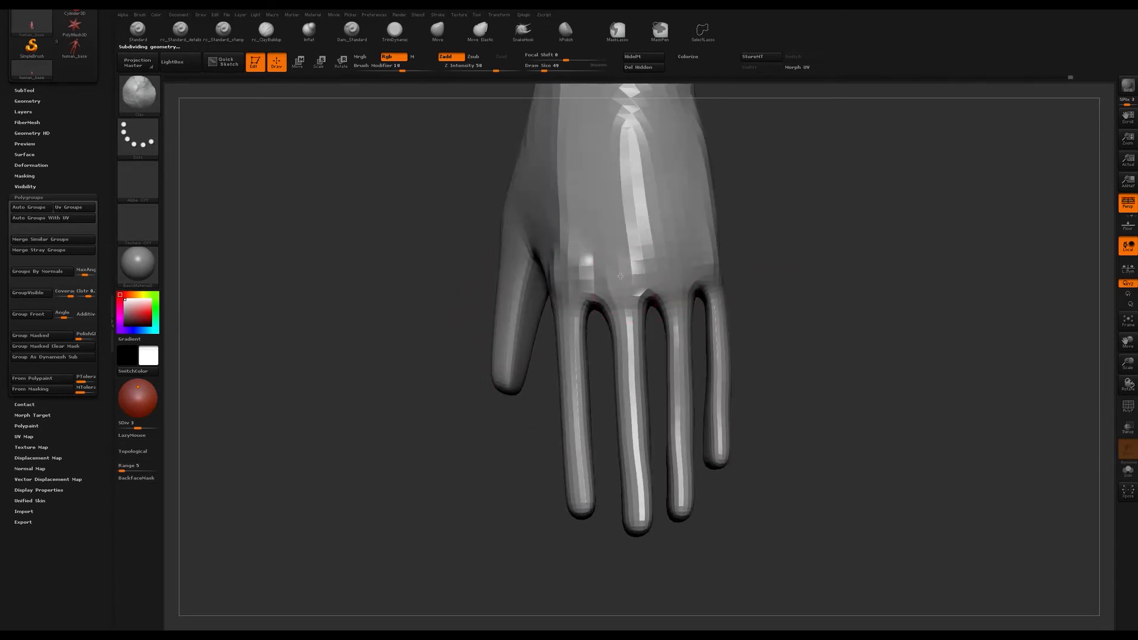
alt+drag(769, 231, 818, 318)
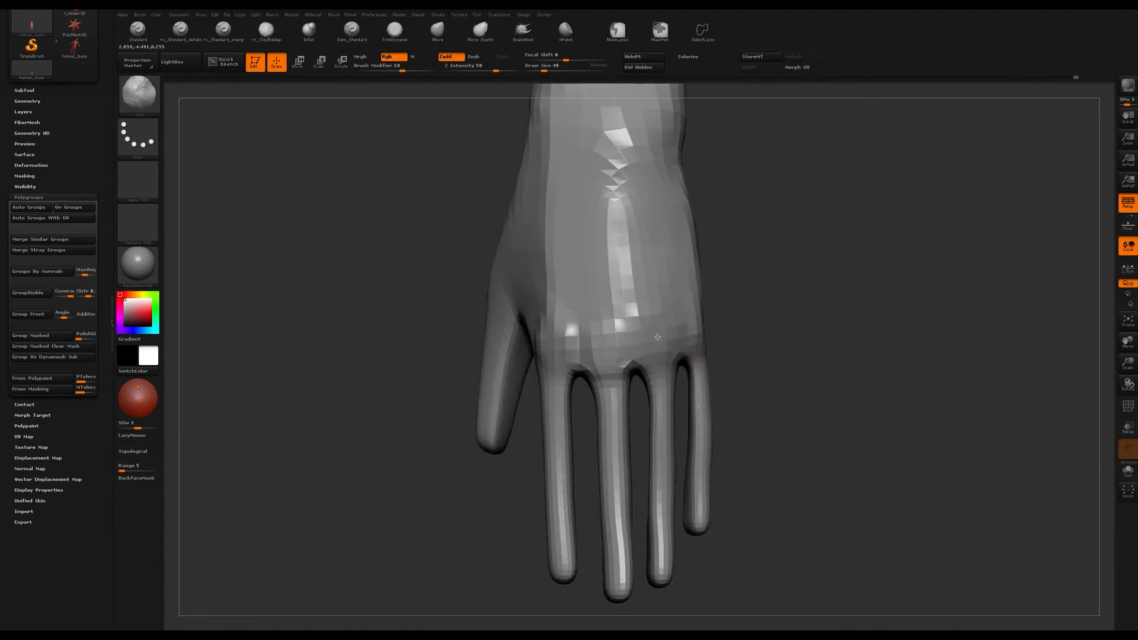
drag(745, 272, 664, 315)
- Raise the row of knuckles with a smaller Clay brush, continuing on subdivision level 4
key(s)
drag(751, 280, 731, 280)
drag(639, 278, 811, 250)
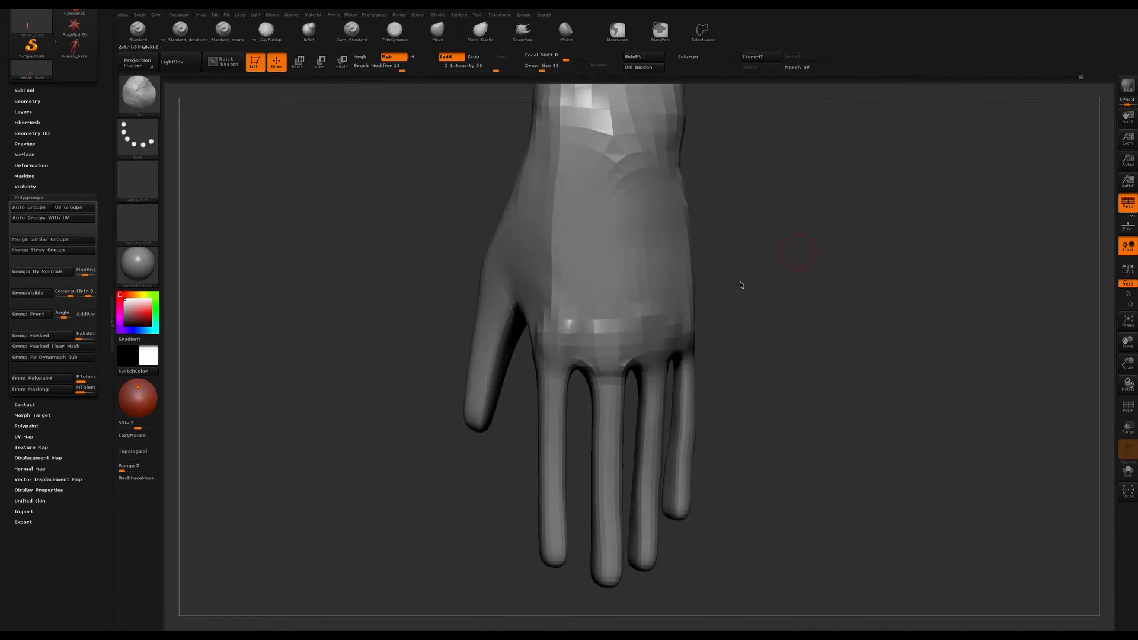
key(ctrl+d)
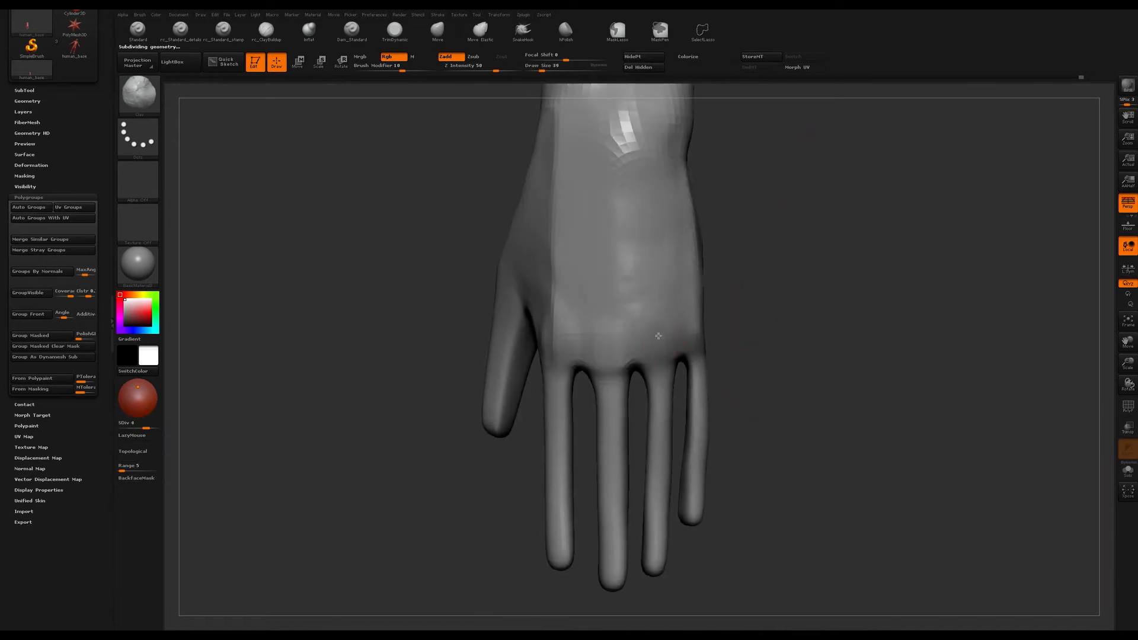
mouse_move(686, 323)
mouse_down()
mouse_move(742, 322)
mouse_move(702, 327)
mouse_up()
mouse_move(747, 279)
mouse_down()
mouse_move(793, 338)
mouse_move(694, 315)
mouse_up()
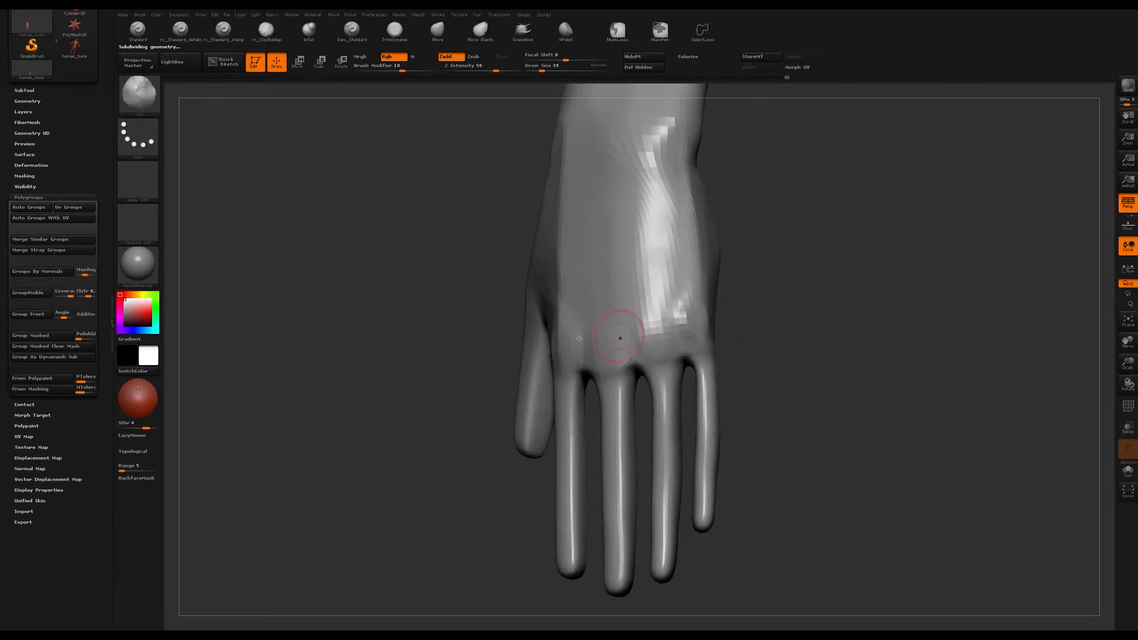
drag(439, 394, 481, 381)
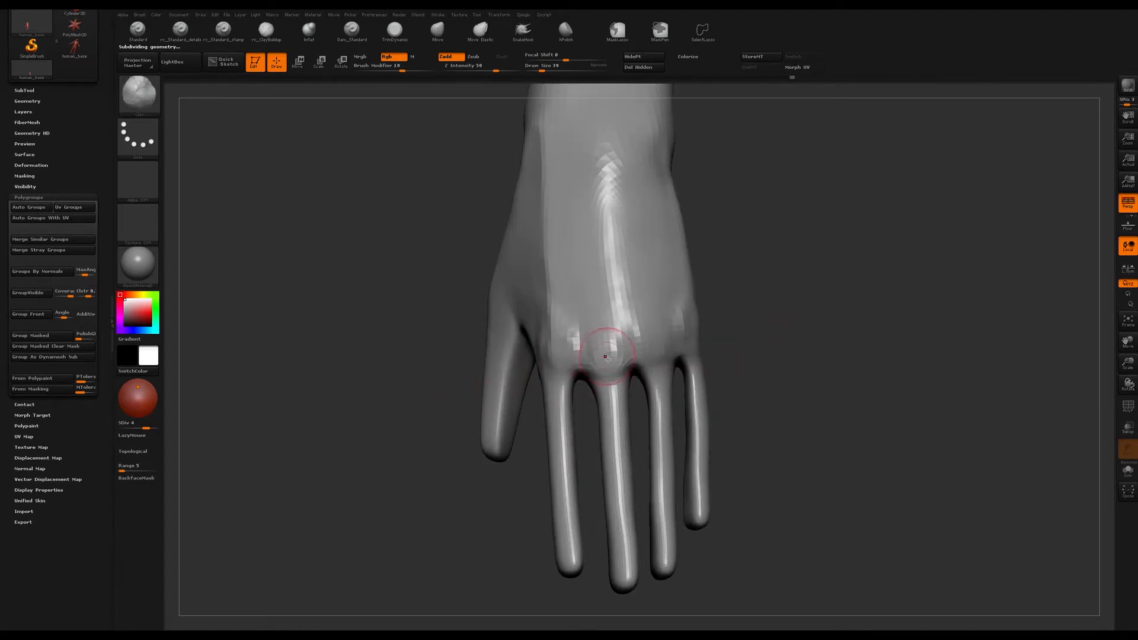
- Inspect the finger topology and polygroups with the polyframe shown at subdivision level 3
drag(797, 366, 795, 285)
key(shift+f)
key(shift+d)
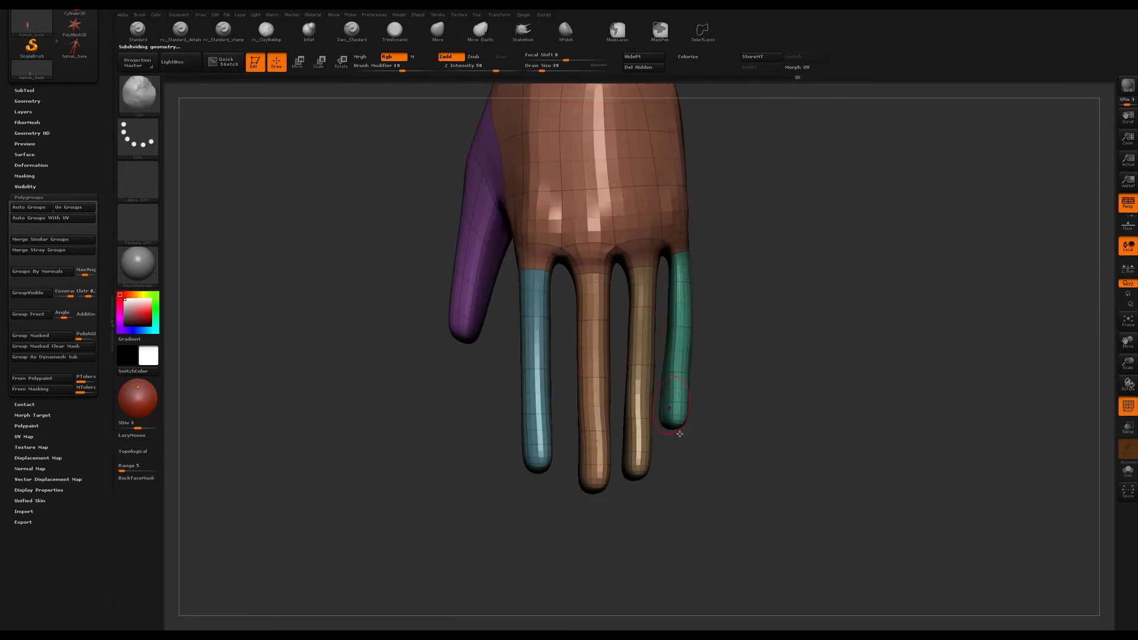
key(d)
key(shift+f)
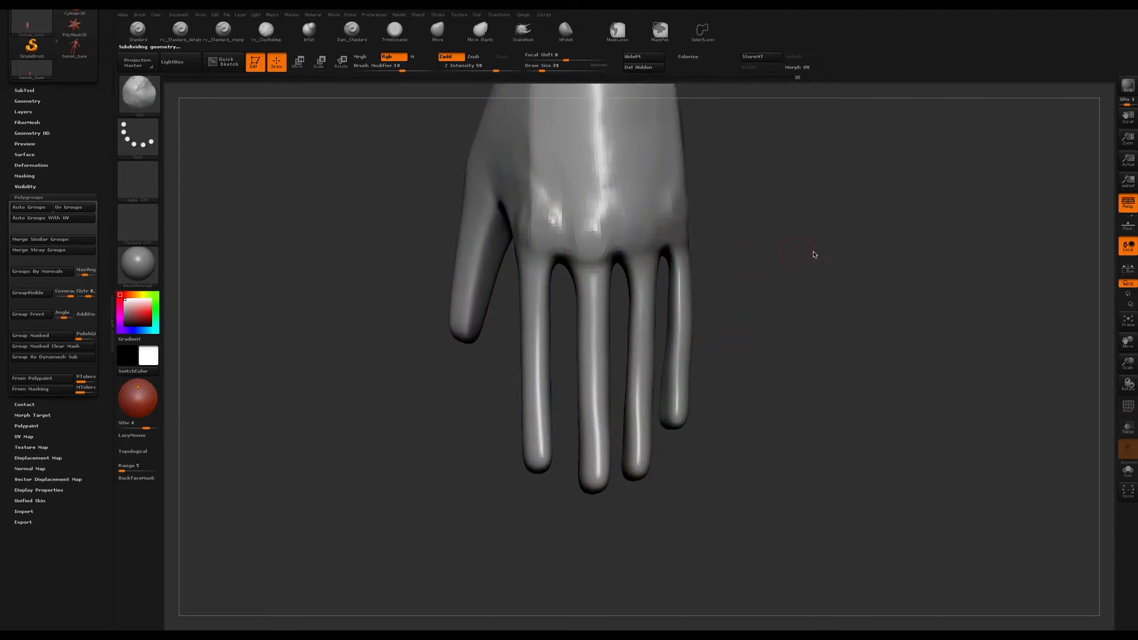
- Drop the hand to subdivision level 3 and switch to the Inflat brush at draw size 101
key(shift+d)
key(shift+d)
alt+drag(805, 298, 807, 322)
key(b)
key(i)
key(n)
key(s)
drag(603, 428, 613, 428)
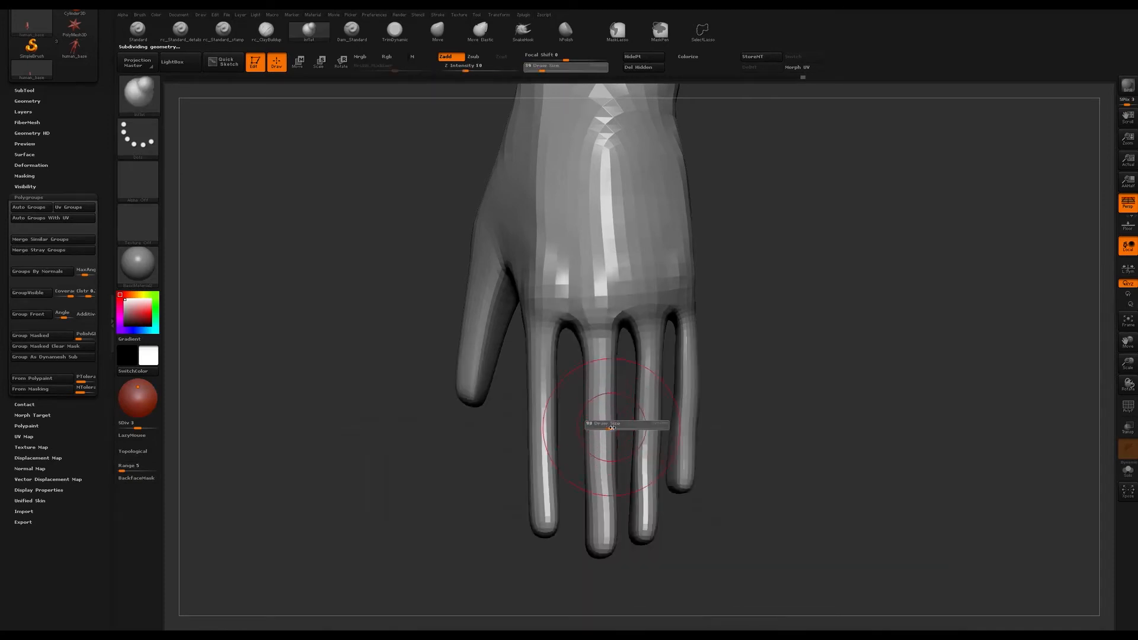
mouse_move(799, 361)
alt+mouse_down()
mouse_move(811, 332)
mouse_move(752, 330)
alt+mouse_up()
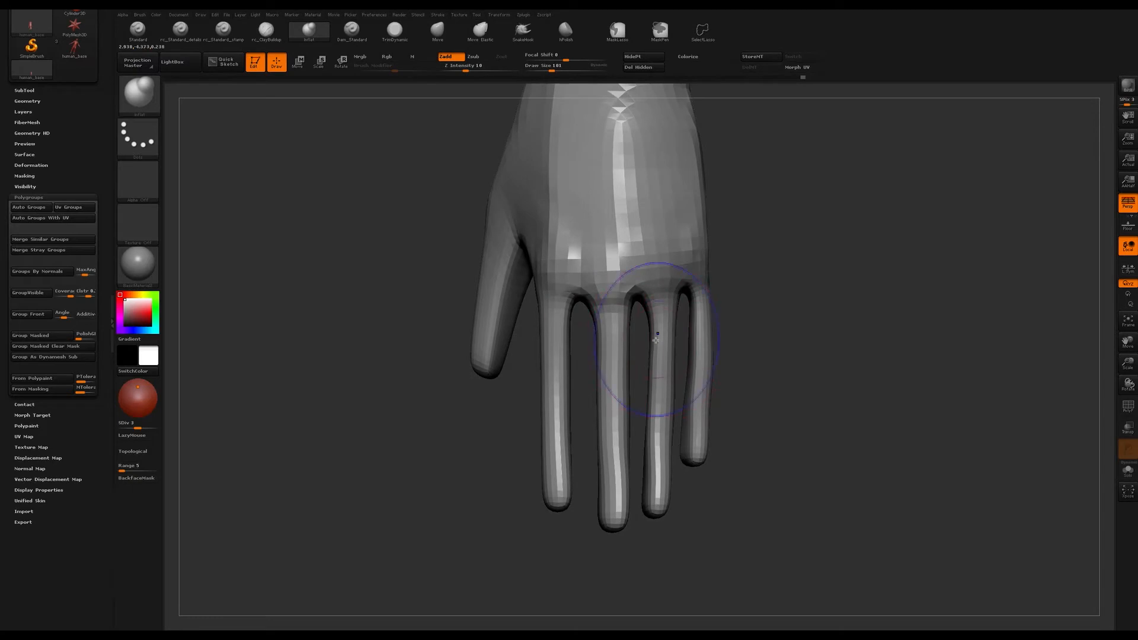
- Try smoothing the ring and little fingers along their length with the Smooth brush
key(ctrl)
drag(771, 299, 719, 318)
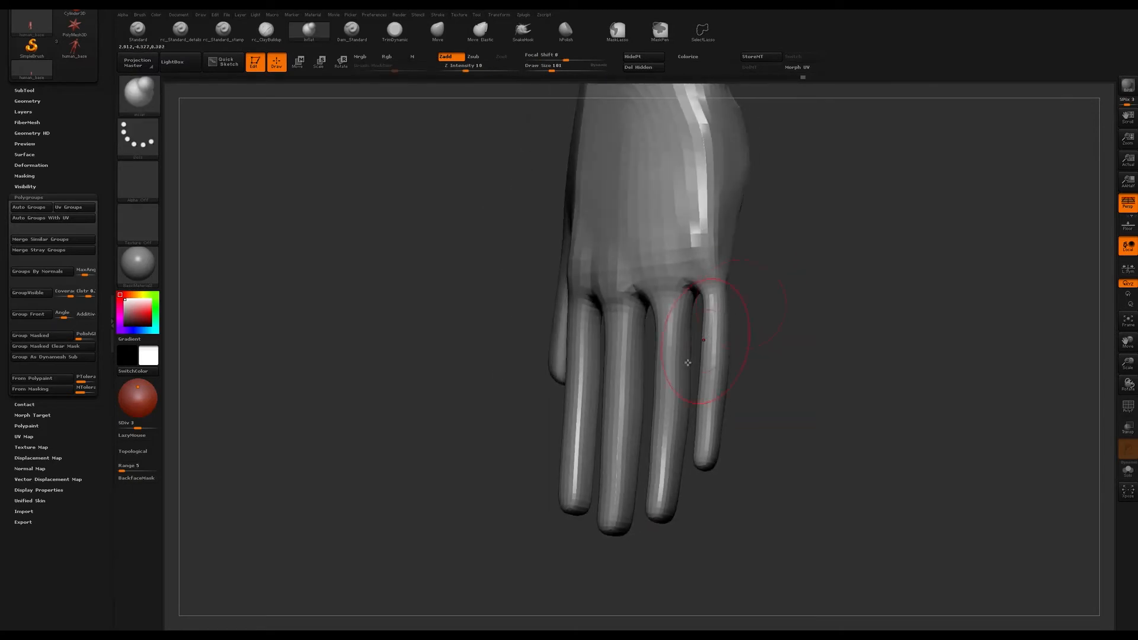
key(shift)
shift+drag(684, 429, 672, 439)
shift+drag(666, 491, 666, 455)
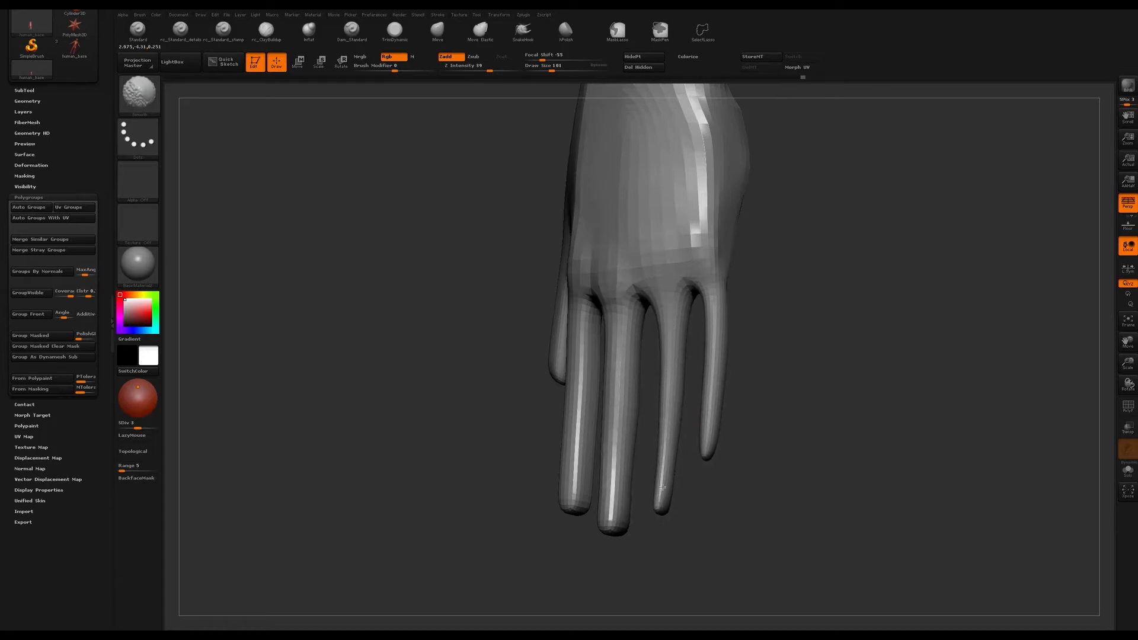
mouse_move(828, 290)
mouse_down()
mouse_move(851, 300)
mouse_move(803, 307)
mouse_move(795, 382)
mouse_move(777, 343)
mouse_move(794, 386)
mouse_up()
- Thicken the middle and ring fingers along their length with the Inflat brush at draw size 149
key(b)
key(i)
key(n)
key(s)
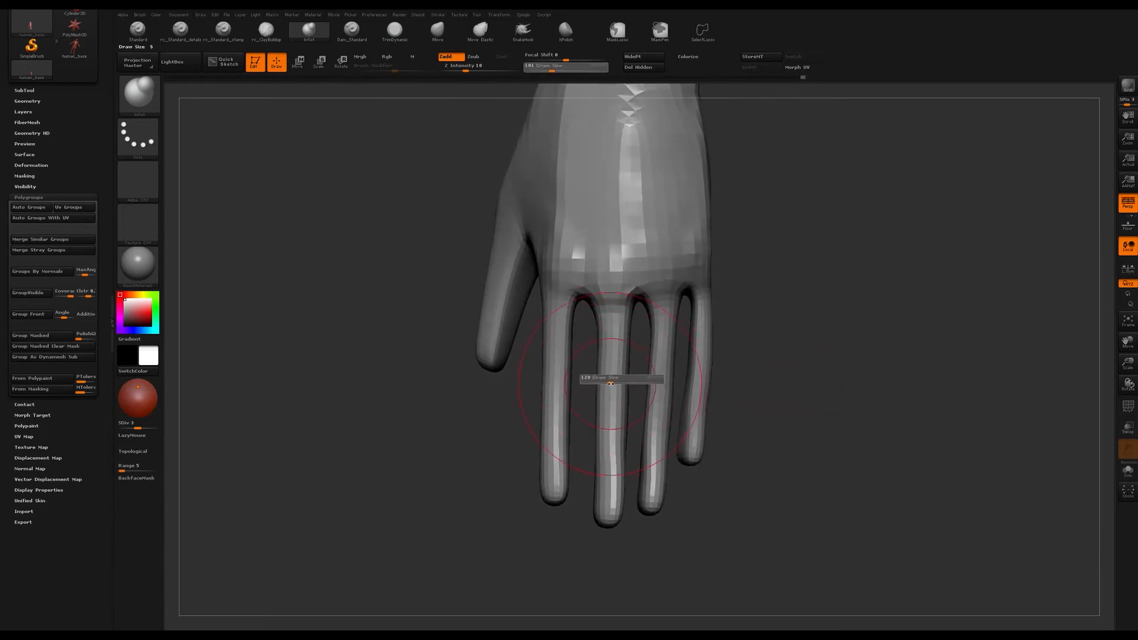
key(s)
key(s)
drag(619, 344, 630, 345)
drag(614, 297, 613, 483)
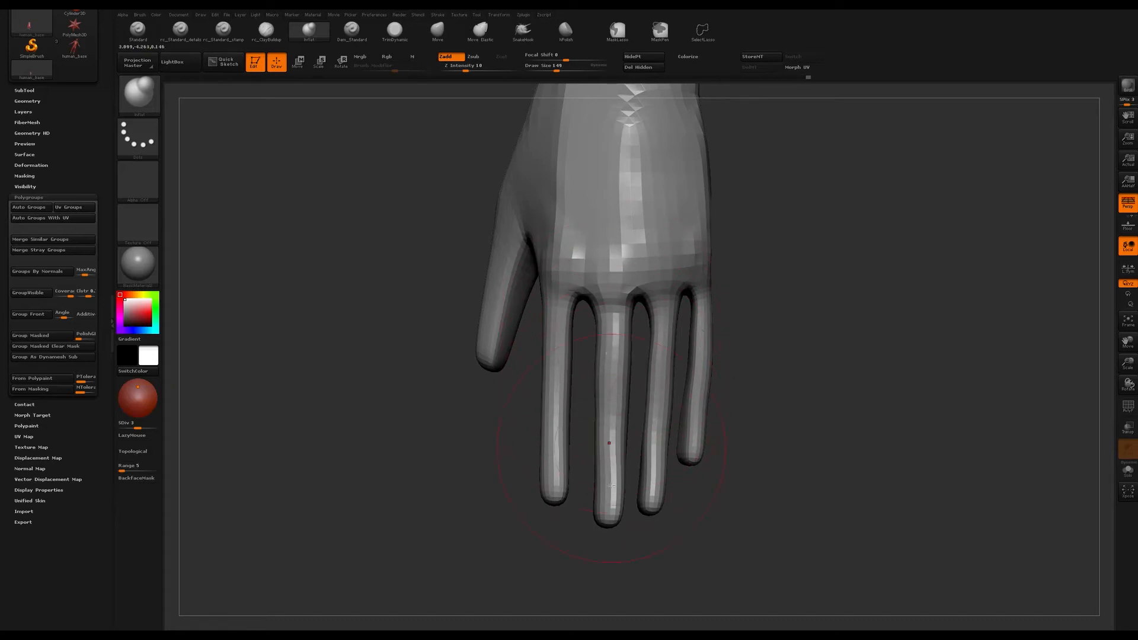
drag(619, 400, 610, 519)
drag(665, 425, 661, 293)
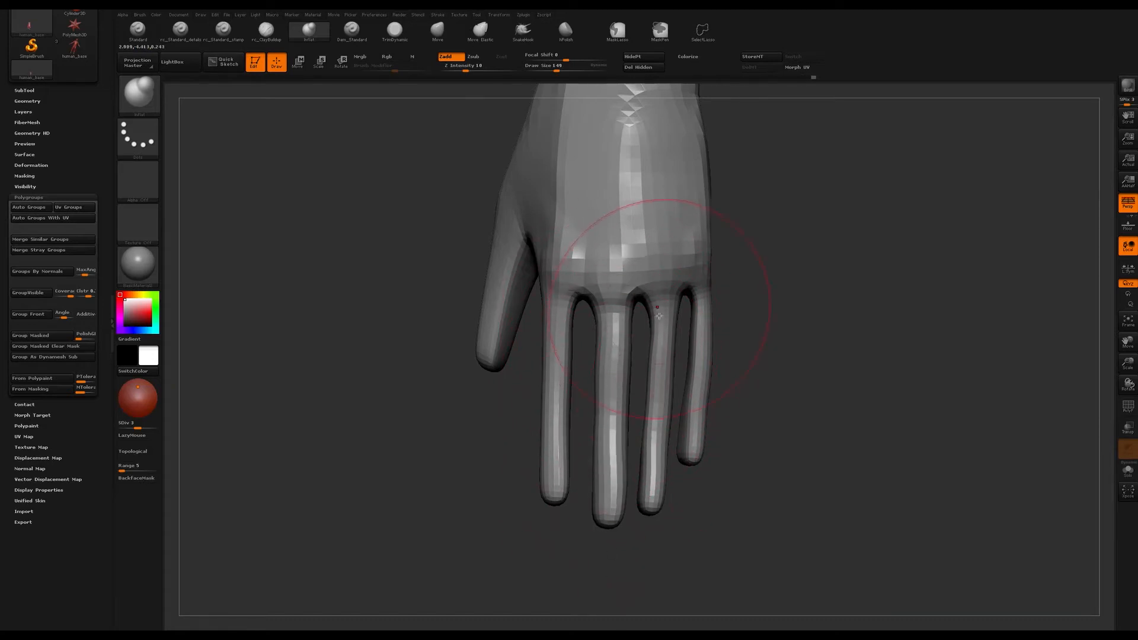
- Enlarge the Inflat brush to draw size 219 and work on the little finger from its outer side
mouse_move(666, 445)
mouse_down()
mouse_move(664, 409)
mouse_move(686, 443)
mouse_up()
mouse_move(741, 321)
mouse_down()
mouse_move(757, 305)
mouse_move(698, 290)
mouse_move(716, 310)
mouse_up()
key(bracketleft)
key(bracketright)
key(bracketright)
key(bracketright)
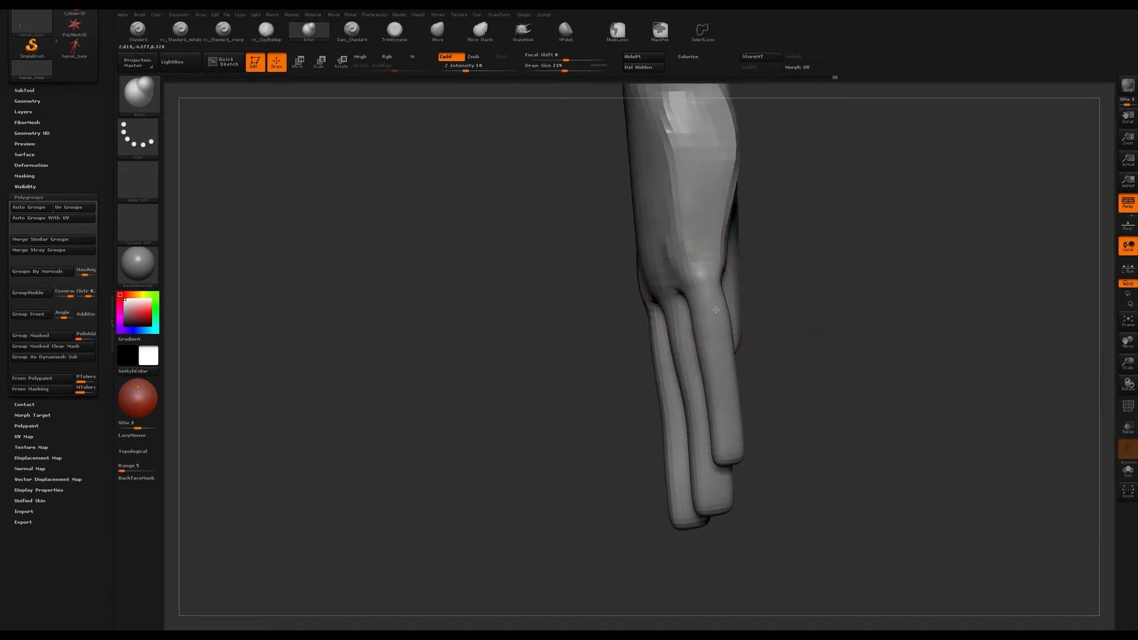
- Mask everything except the little finger and set the Inflat brush to draw size 145
mouse_move(808, 298)
mouse_down()
mouse_move(653, 363)
mouse_move(730, 366)
mouse_up()
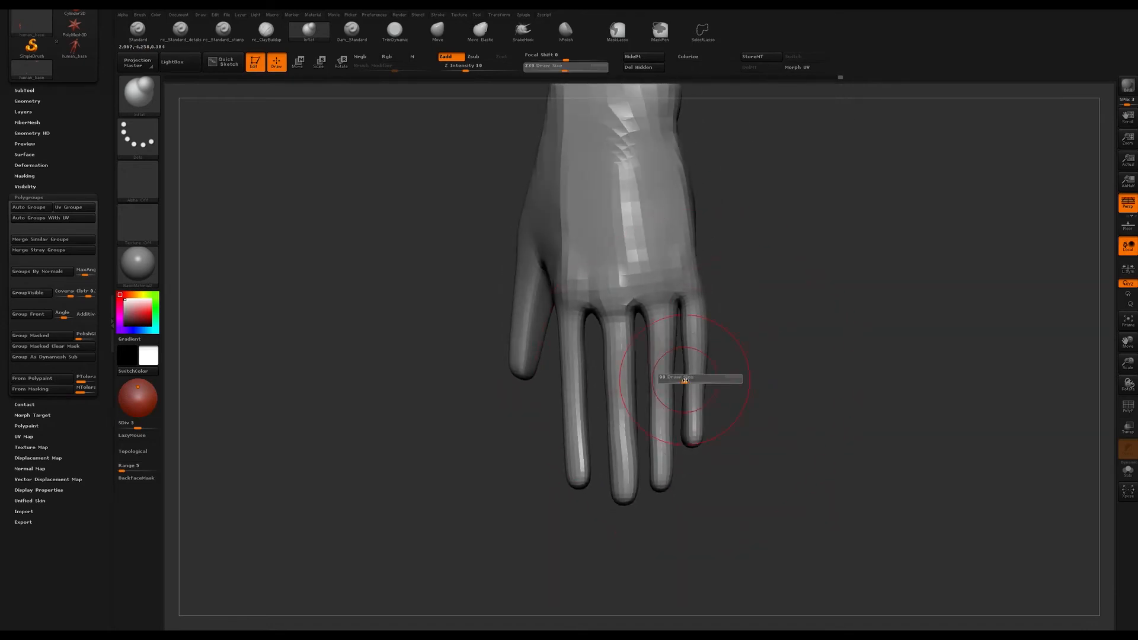
key(r)
ctrl+drag(696, 355, 764, 367)
key(q)
key(b)
key(i)
key(n)
mouse_move(780, 287)
mouse_down()
mouse_move(692, 415)
mouse_move(733, 399)
mouse_up()
key(s)
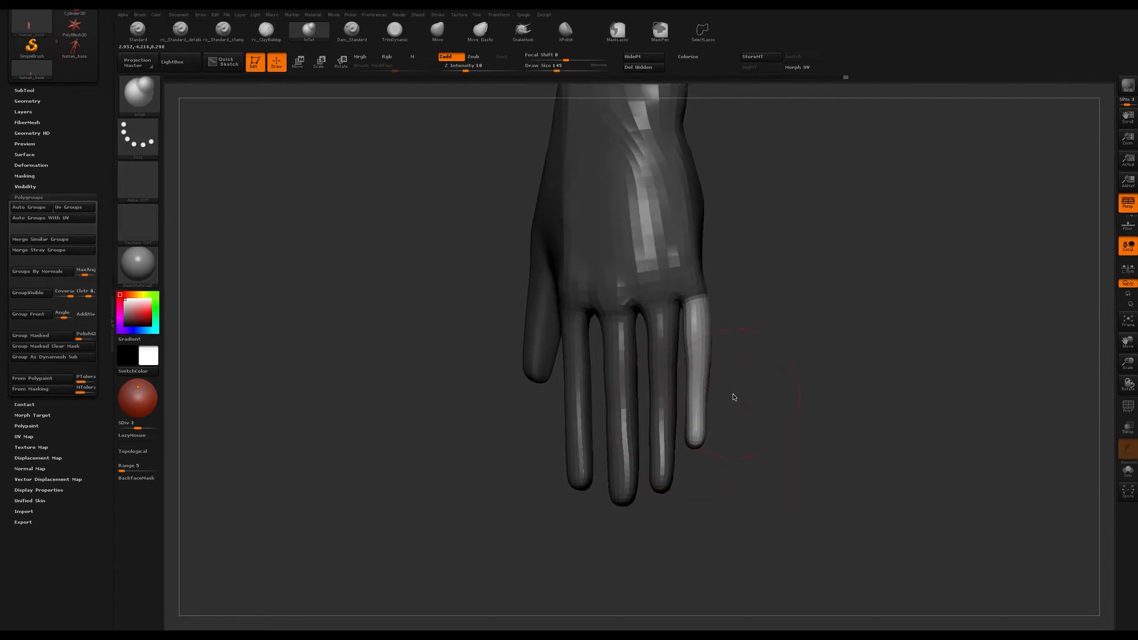
- Smooth the unmasked little finger and inflate it along its length
shift+drag(699, 439, 697, 352)
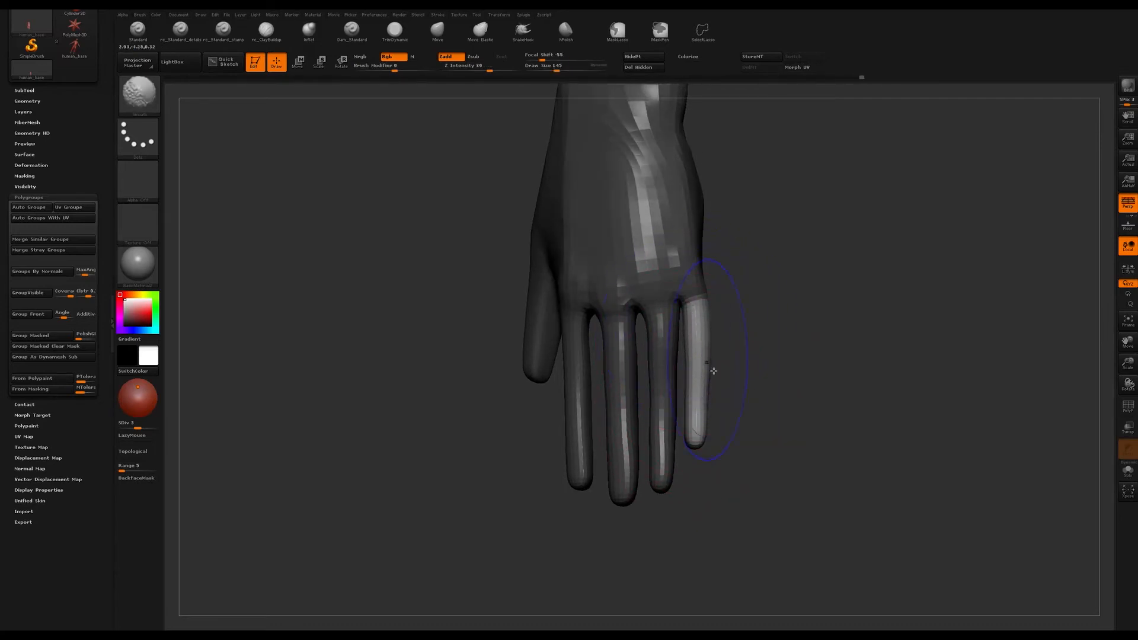
shift+drag(713, 371, 701, 426)
mouse_move(761, 447)
mouse_down()
mouse_move(775, 410)
mouse_move(709, 414)
mouse_move(684, 376)
mouse_move(729, 338)
mouse_move(747, 358)
mouse_move(699, 399)
mouse_up()
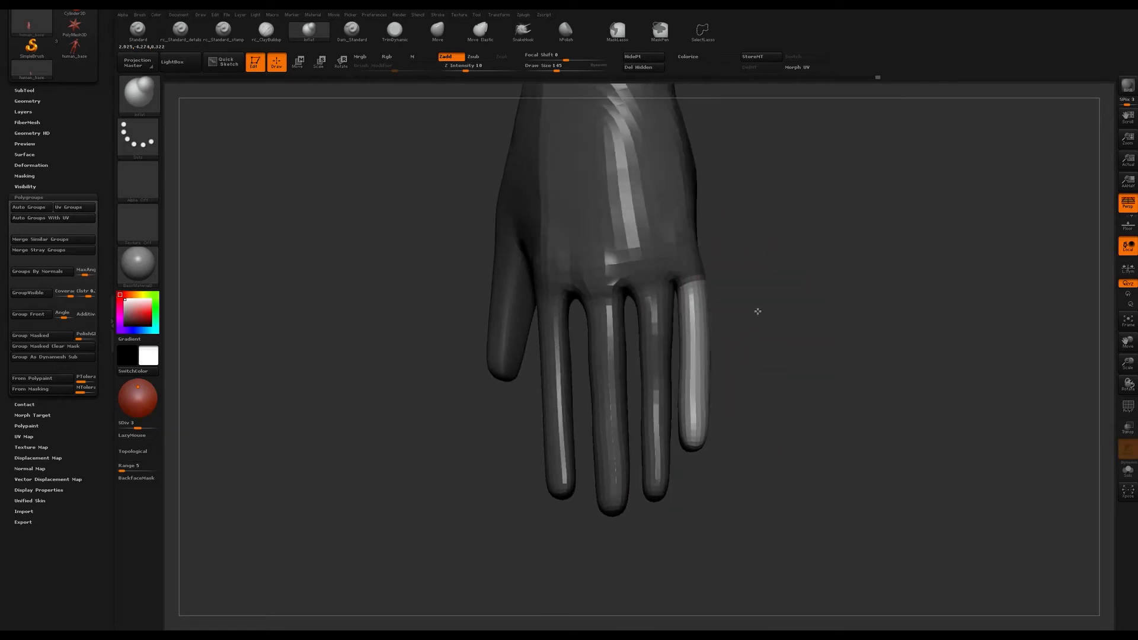
- Clear the mask and thicken the index finger from knuckle to tip with the Inflat brush
drag(469, 421, 527, 439)
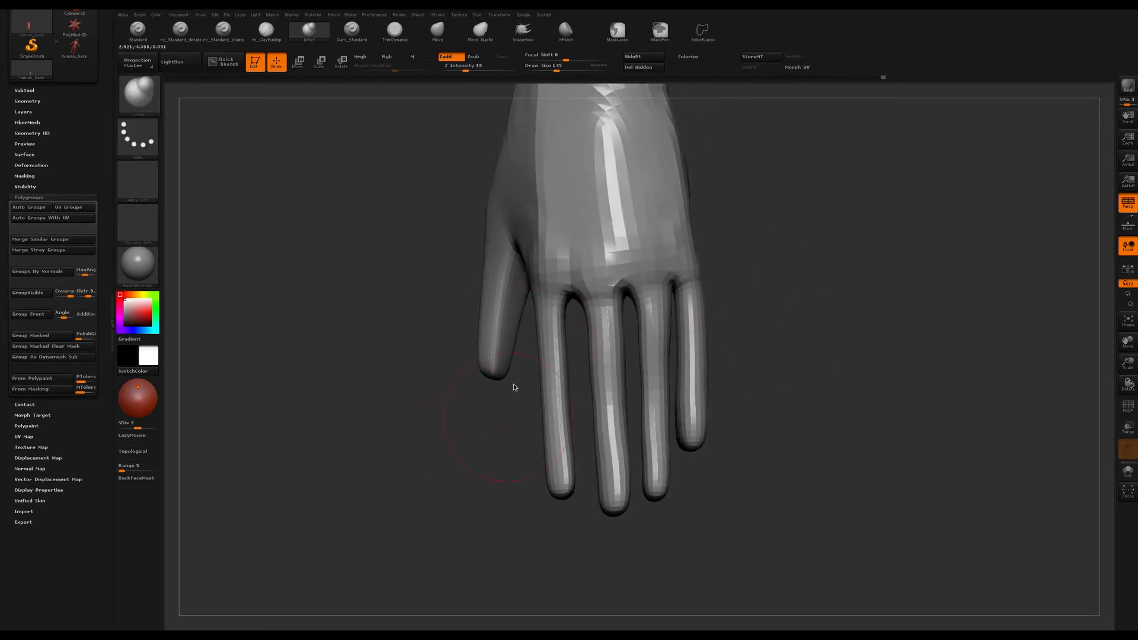
drag(558, 395, 557, 492)
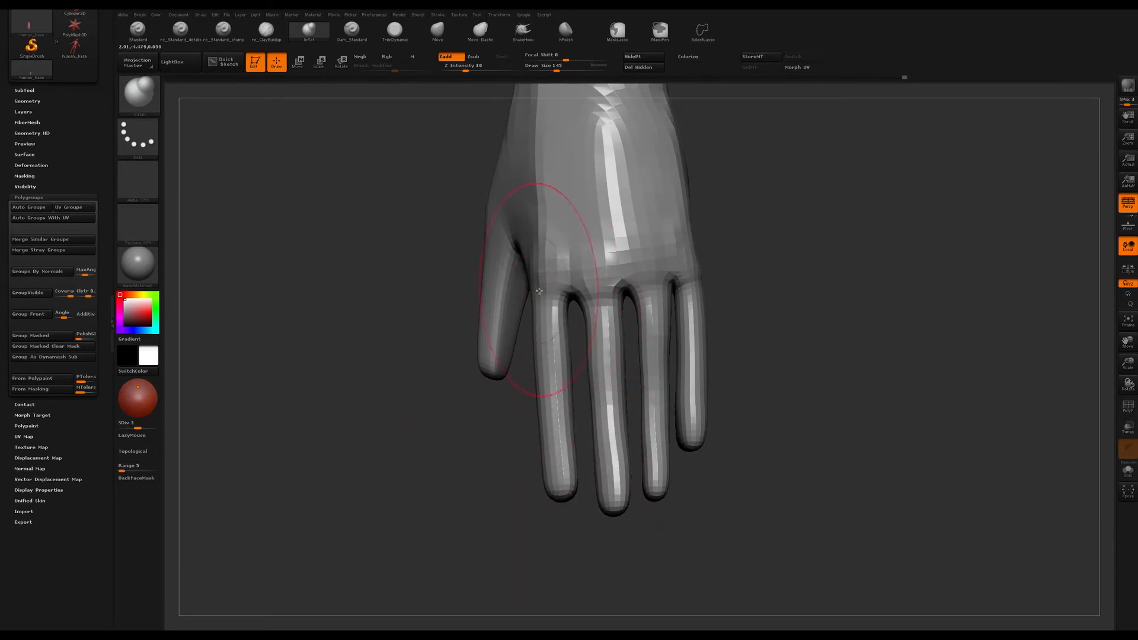
key(super+Tab)
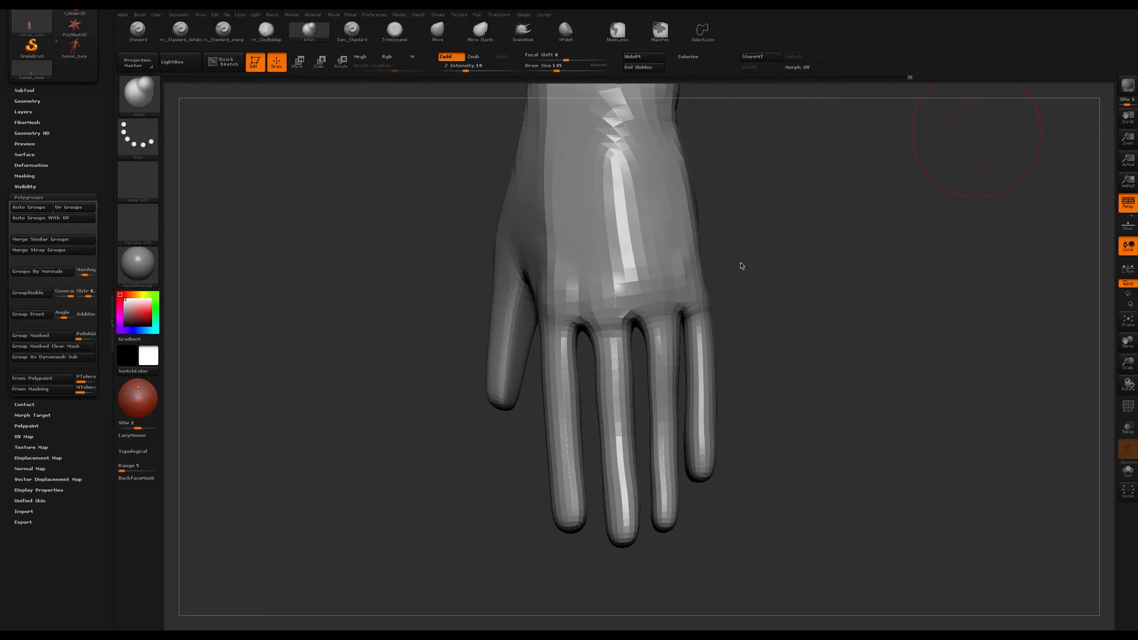
- Measure the hand from wrist to middle fingertip and the middle finger's length with the Transpose line
mouse_move(836, 349)
mouse_down()
mouse_move(846, 397)
mouse_move(857, 279)
mouse_move(887, 300)
mouse_up()
mouse_move(816, 282)
mouse_down()
mouse_move(826, 231)
mouse_move(846, 282)
mouse_move(849, 261)
mouse_move(828, 269)
mouse_move(817, 326)
mouse_up()
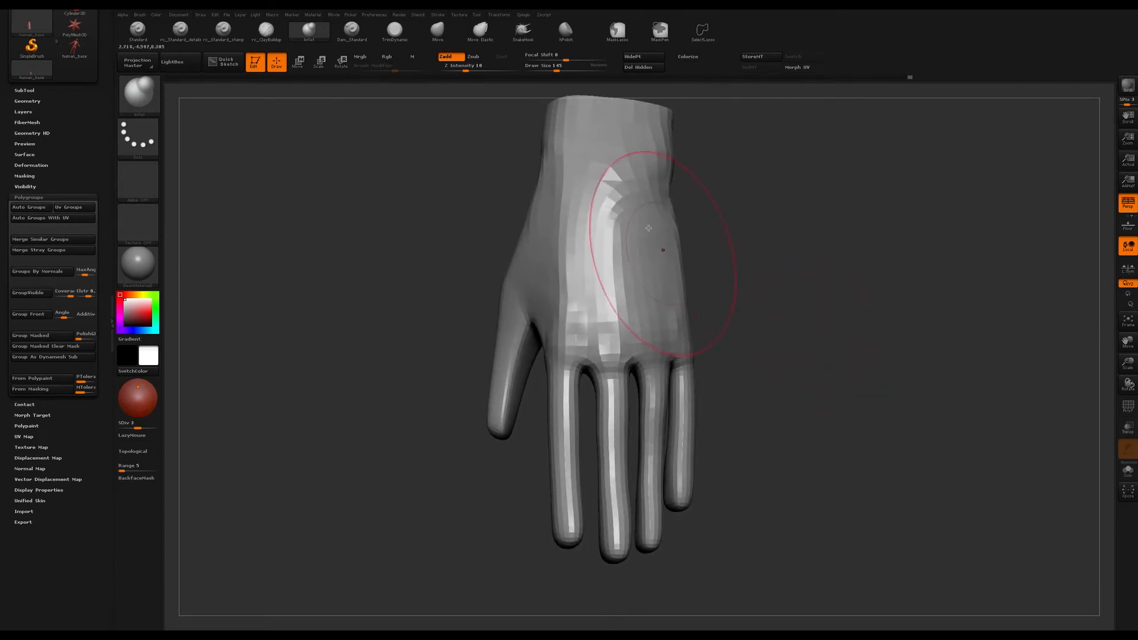
key(w)
drag(604, 152, 620, 566)
drag(621, 442, 617, 441)
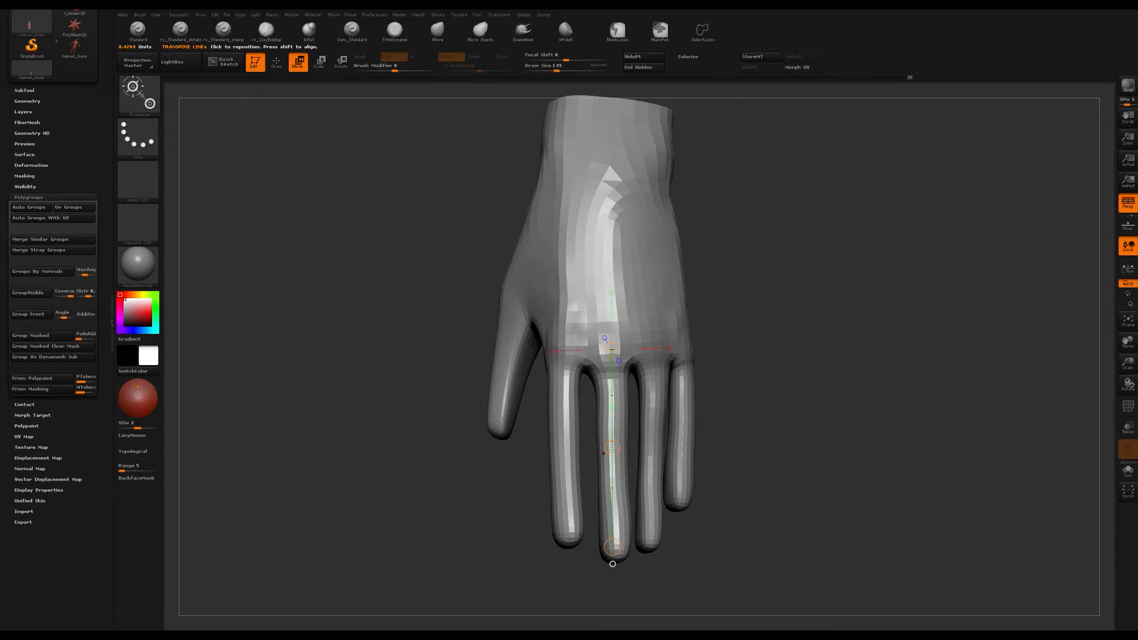
mouse_move(781, 414)
alt+mouse_down()
mouse_move(775, 340)
mouse_move(772, 362)
alt+mouse_up()
key(q)
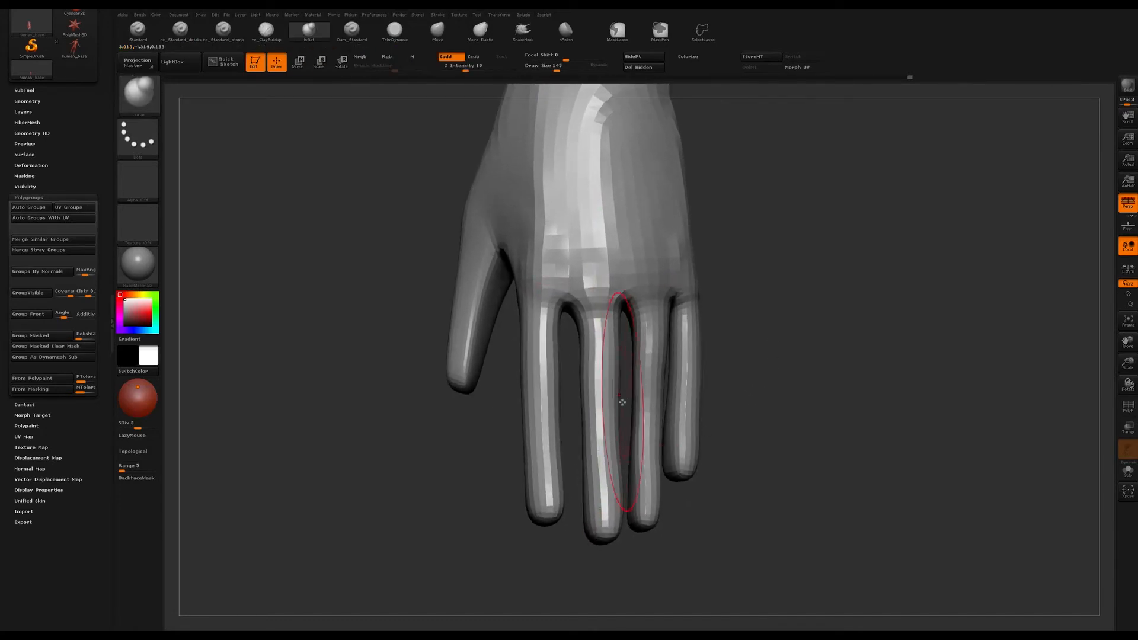
- Build up the middle finger's middle knuckle with the Clay brush at draw size 44
key(s)
drag(598, 406, 587, 406)
key(b)
key(c)
key(l)
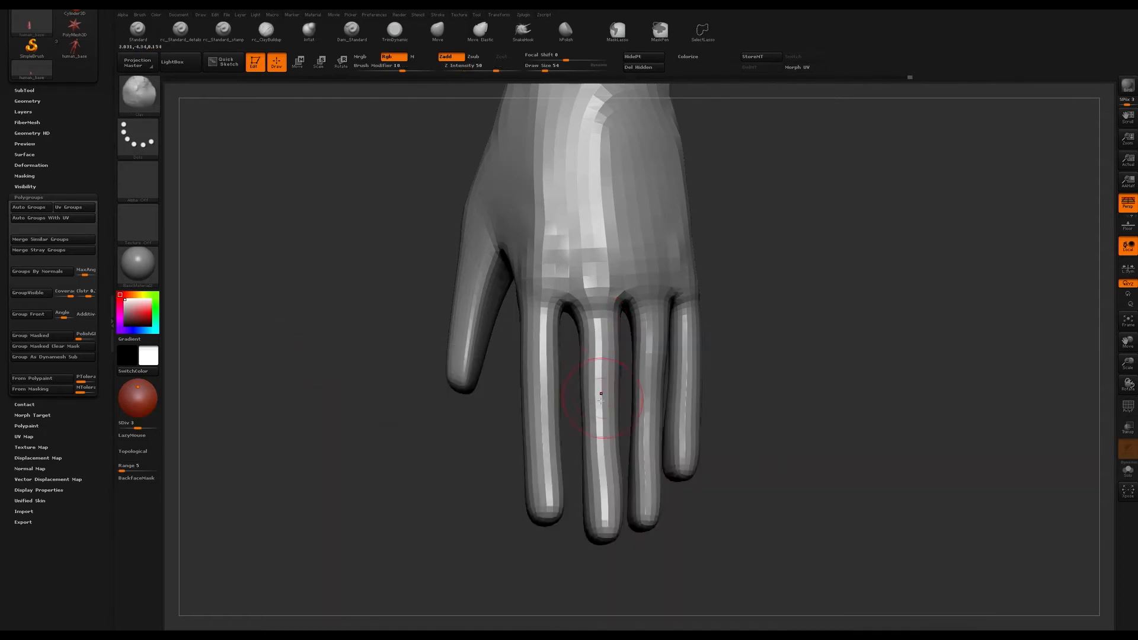
key(bracketleft)
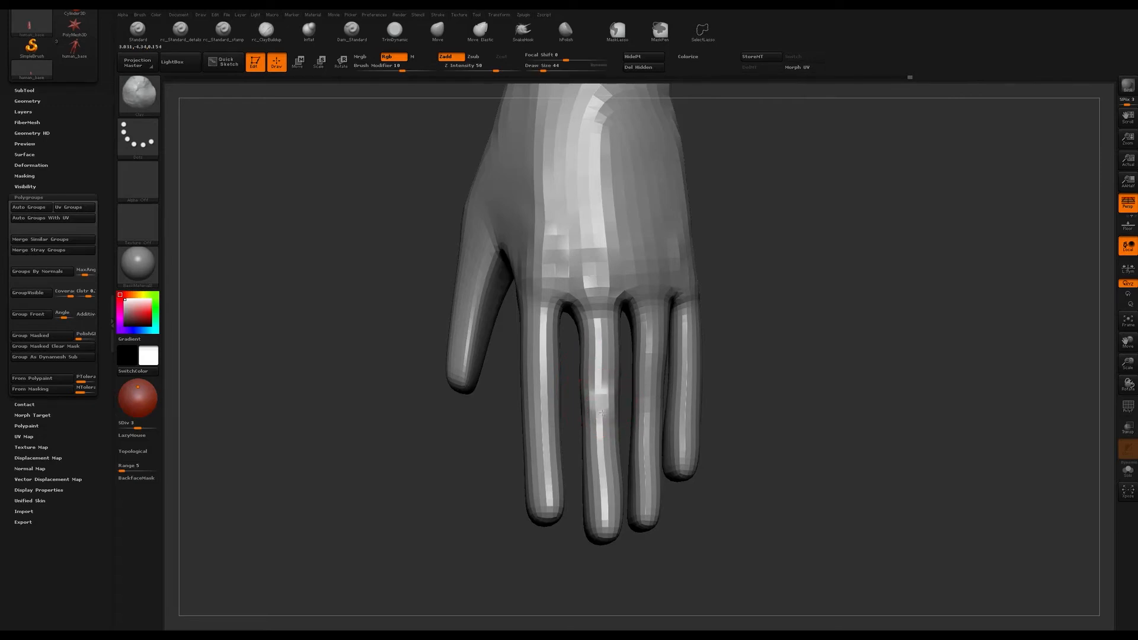
mouse_move(739, 371)
mouse_down()
mouse_move(699, 381)
mouse_move(727, 368)
mouse_up()
drag(611, 411, 598, 414)
mouse_move(795, 295)
mouse_down()
mouse_move(798, 356)
mouse_move(786, 371)
mouse_up()
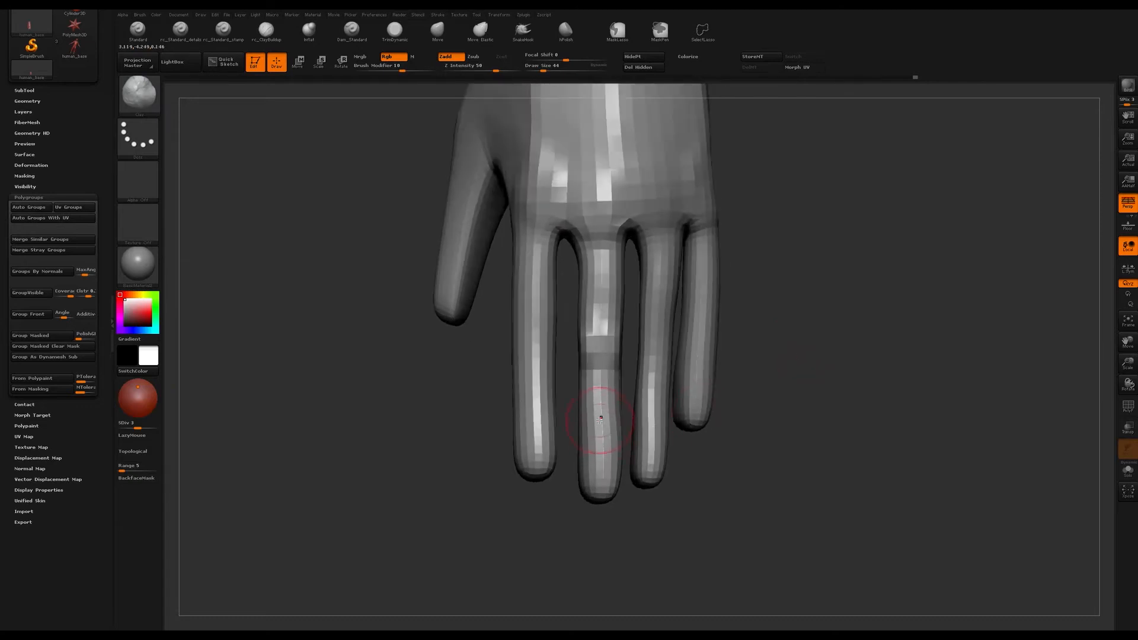
- Sculpt the middle finger's end joint at draw size 27 and subdivide the mesh to level 4
key(s)
drag(603, 418, 599, 417)
drag(780, 448, 764, 406)
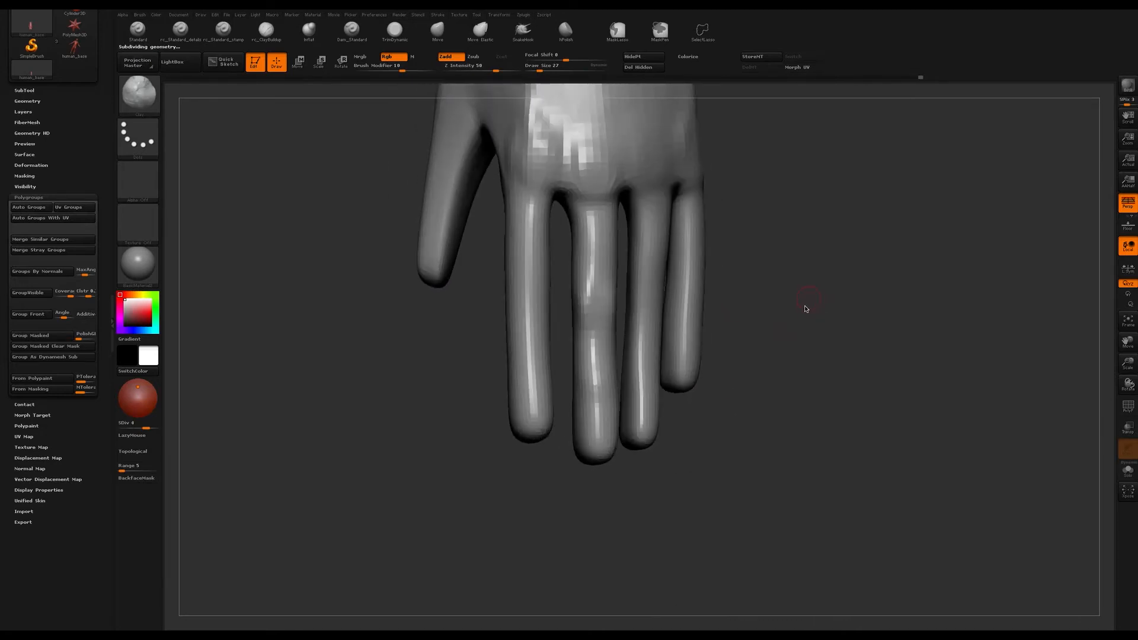
key(ctrl+d)
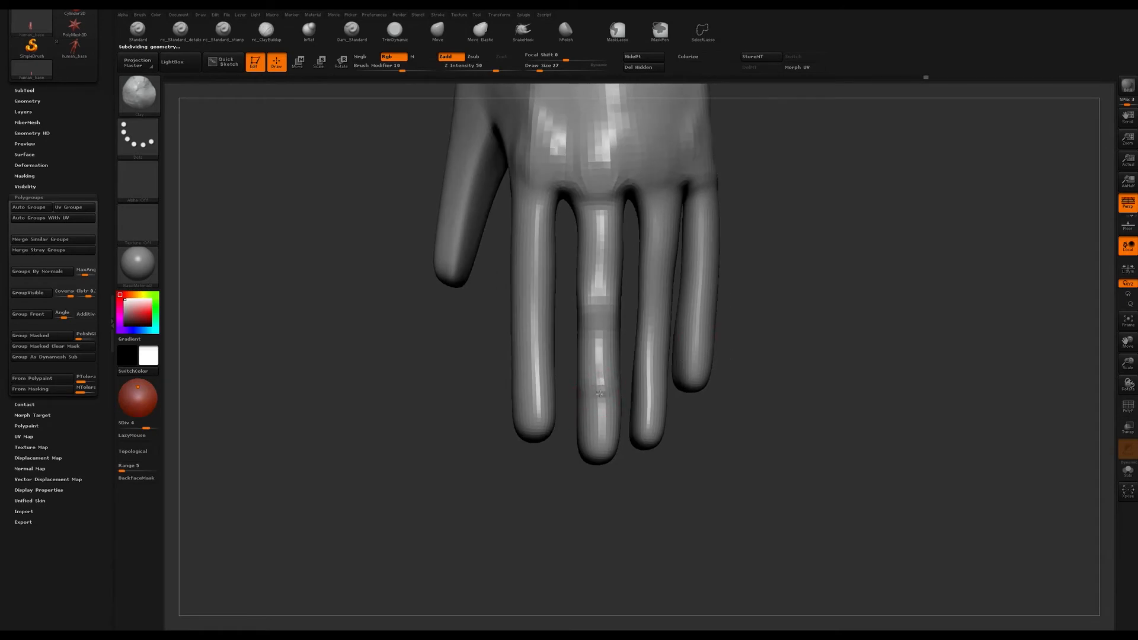
mouse_move(788, 368)
mouse_down()
mouse_move(812, 348)
mouse_move(767, 433)
mouse_move(717, 483)
mouse_move(651, 478)
mouse_move(666, 496)
mouse_move(690, 497)
mouse_move(676, 518)
mouse_move(762, 401)
mouse_move(594, 395)
mouse_up()
- Refine the middle finger's end joint and flatten the nail area of its tip at draw size 56
key(s)
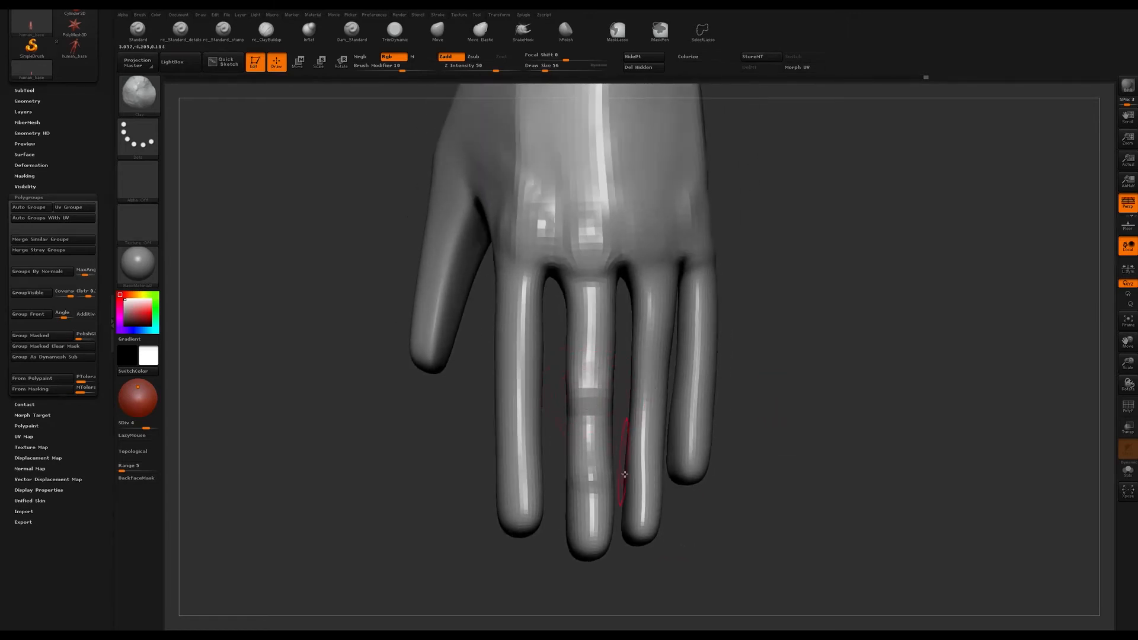
alt+drag(682, 578, 661, 521)
drag(582, 444, 611, 433)
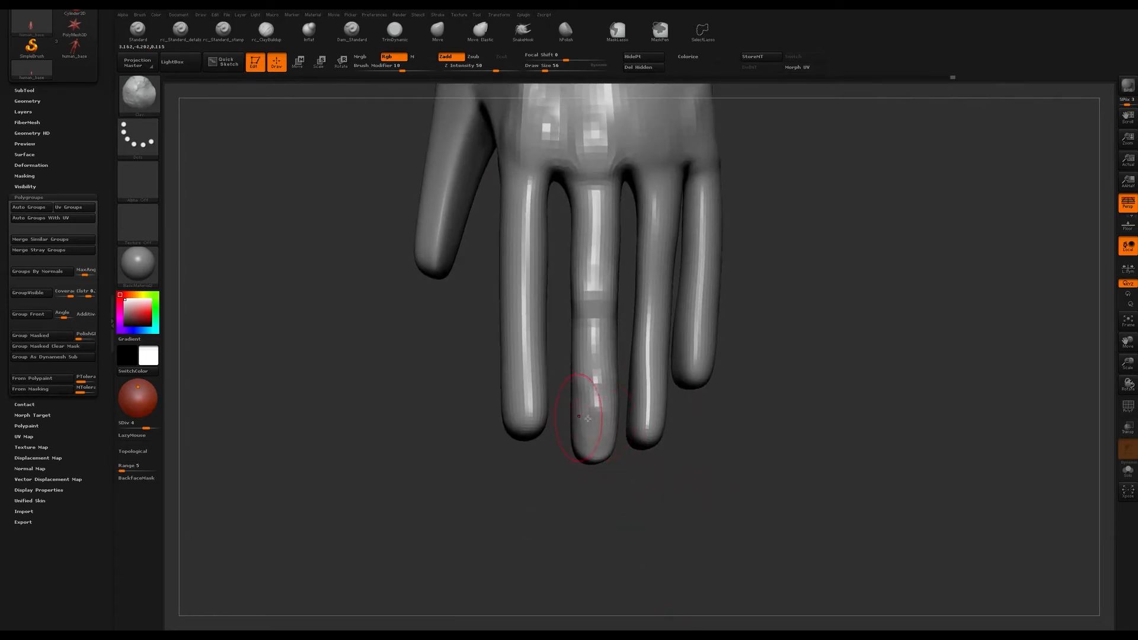
mouse_move(739, 491)
mouse_down()
mouse_move(674, 488)
mouse_move(727, 474)
mouse_up()
mouse_move(586, 432)
mouse_down()
mouse_move(611, 431)
mouse_move(652, 458)
mouse_move(643, 486)
mouse_move(611, 452)
mouse_up()
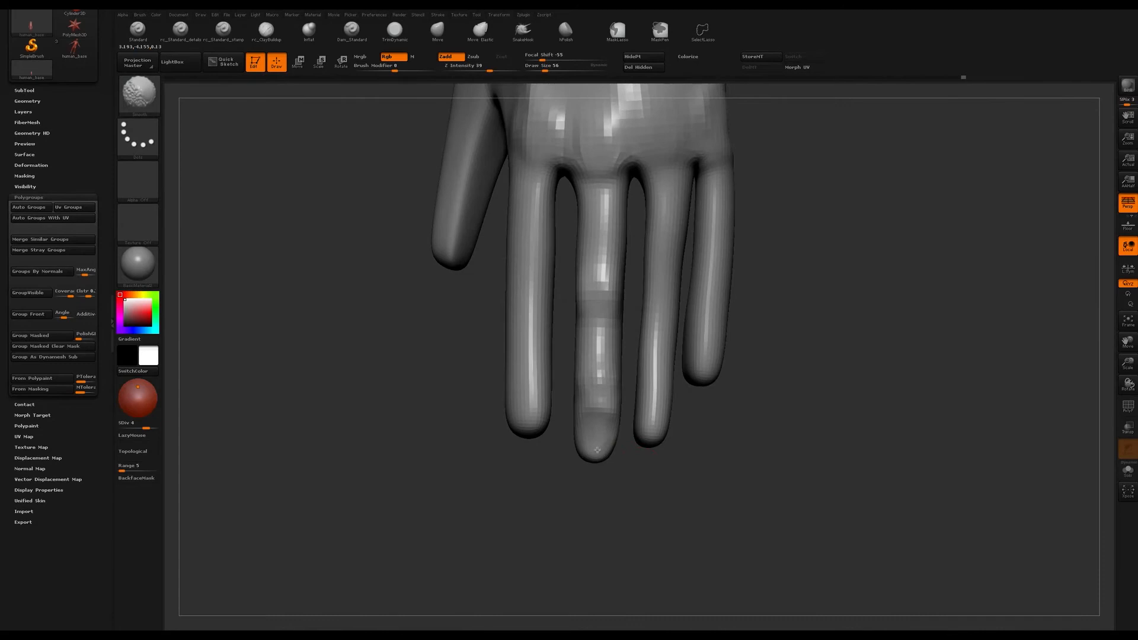
- Try to build up the ring finger's middle knuckle with the Clay brush
alt+drag(755, 427, 763, 452)
alt+drag(784, 358, 786, 379)
drag(785, 380, 790, 350)
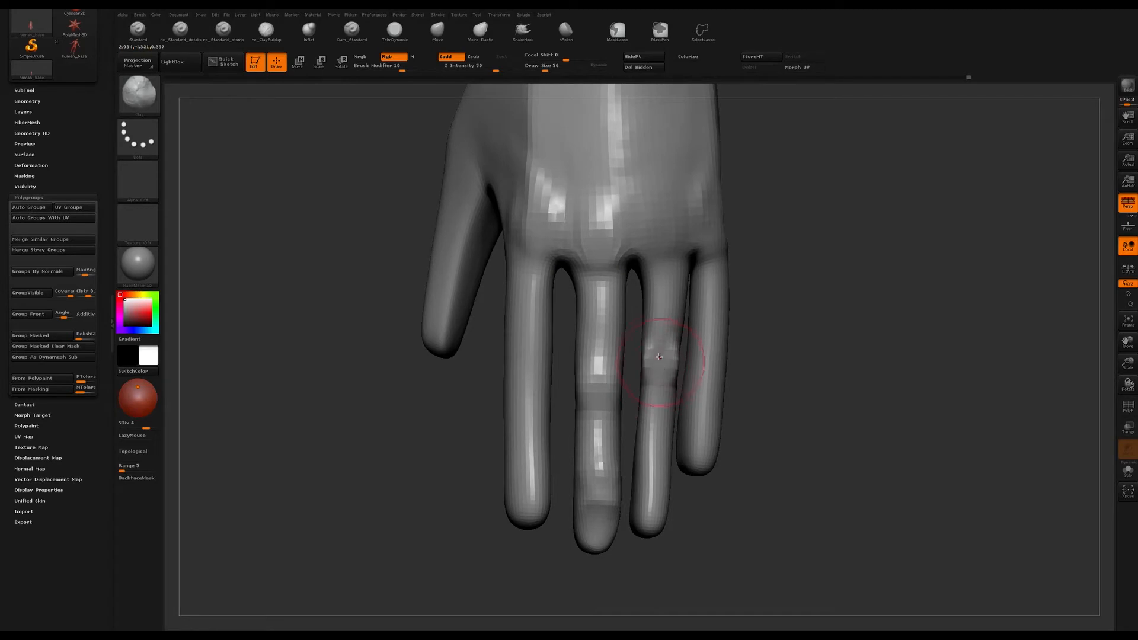
- Switch to the Inflat brush and mask everything except the ring finger
key(b)
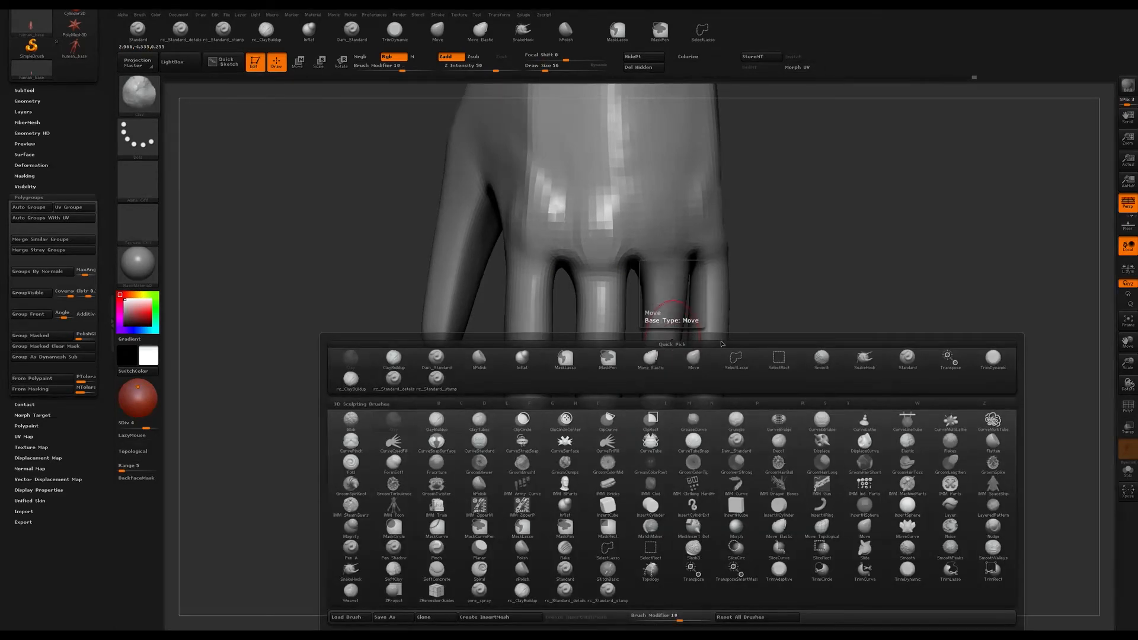
key(i)
key(n)
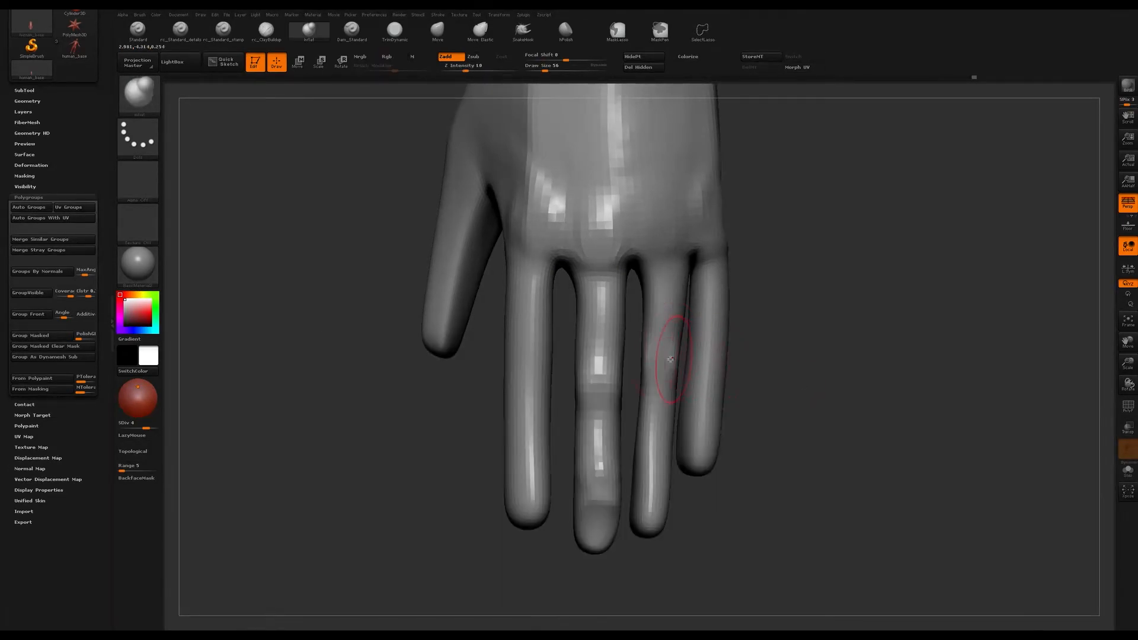
ctrl+click(669, 357)
key(s)
key(ctrl)
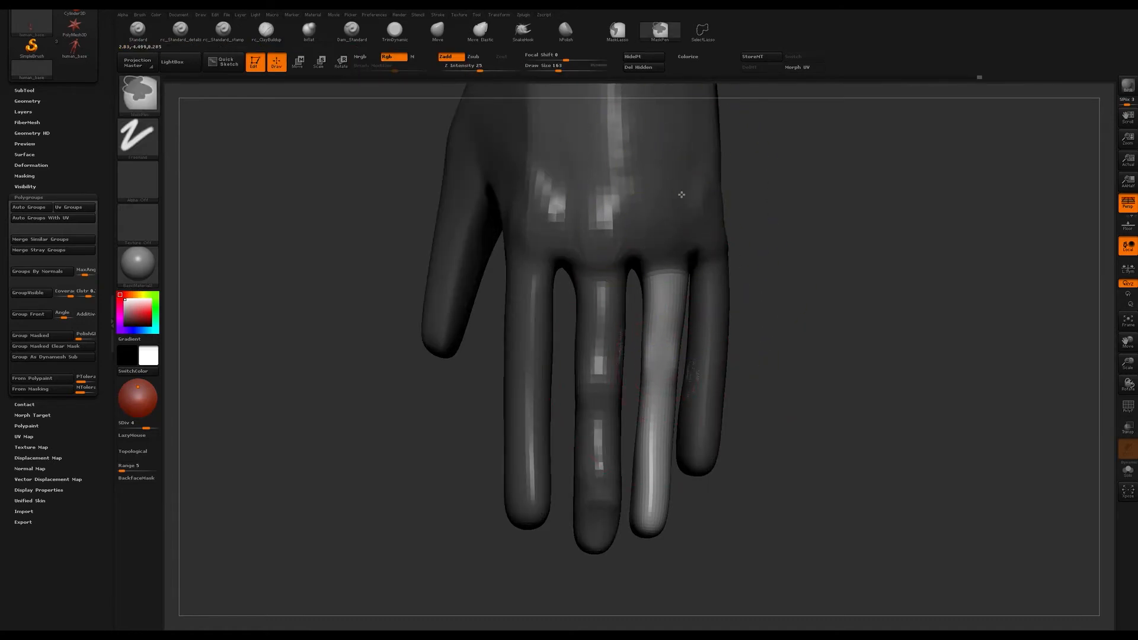
- Inflate the unmasked ring finger from base to tip at draw size 177 and smooth its surface
click(659, 344)
drag(768, 348, 772, 343)
drag(657, 328, 651, 534)
drag(652, 486, 654, 350)
drag(813, 287, 808, 297)
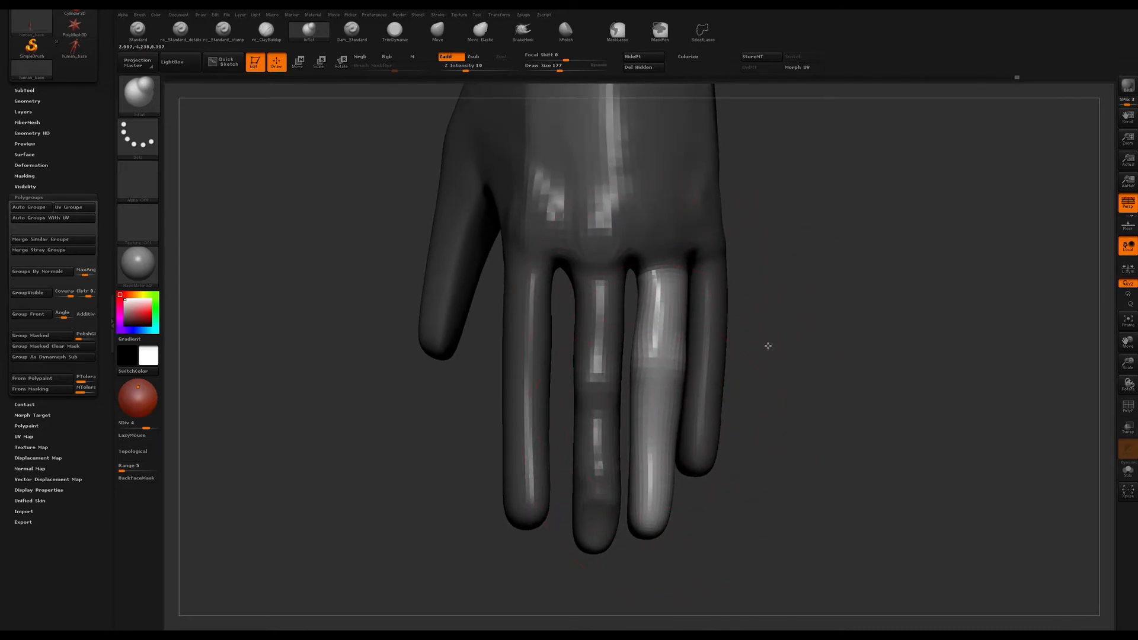
drag(768, 345, 757, 348)
shift+drag(656, 358, 654, 367)
drag(790, 357, 790, 340)
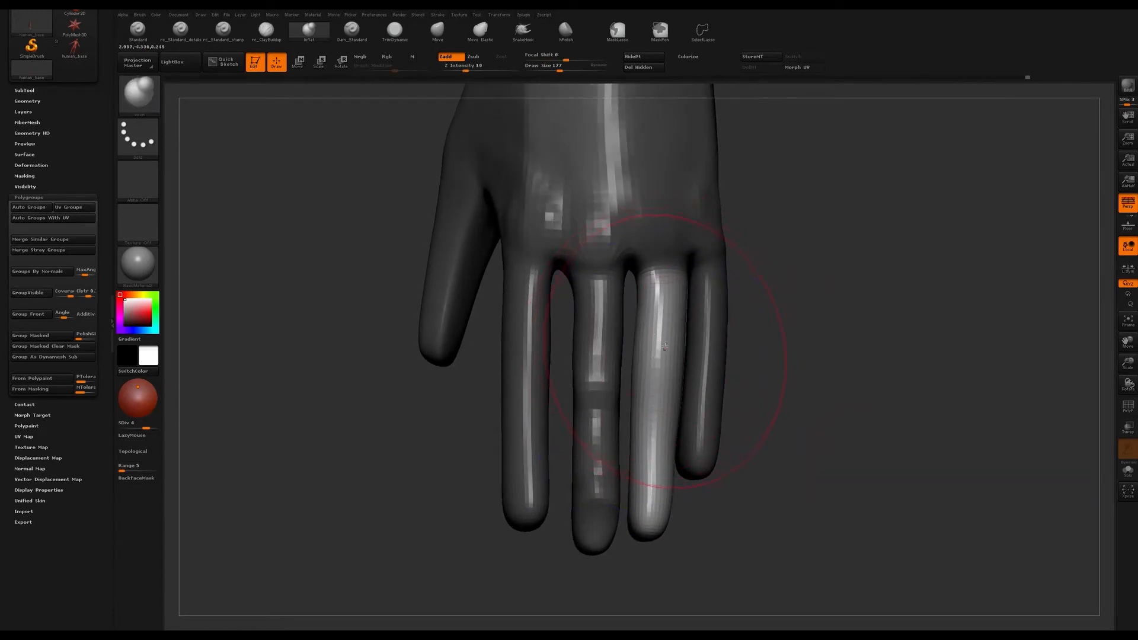
mouse_move(765, 477)
mouse_down()
mouse_move(780, 468)
mouse_move(793, 338)
mouse_move(806, 335)
mouse_move(767, 307)
mouse_move(734, 313)
mouse_move(779, 310)
mouse_up()
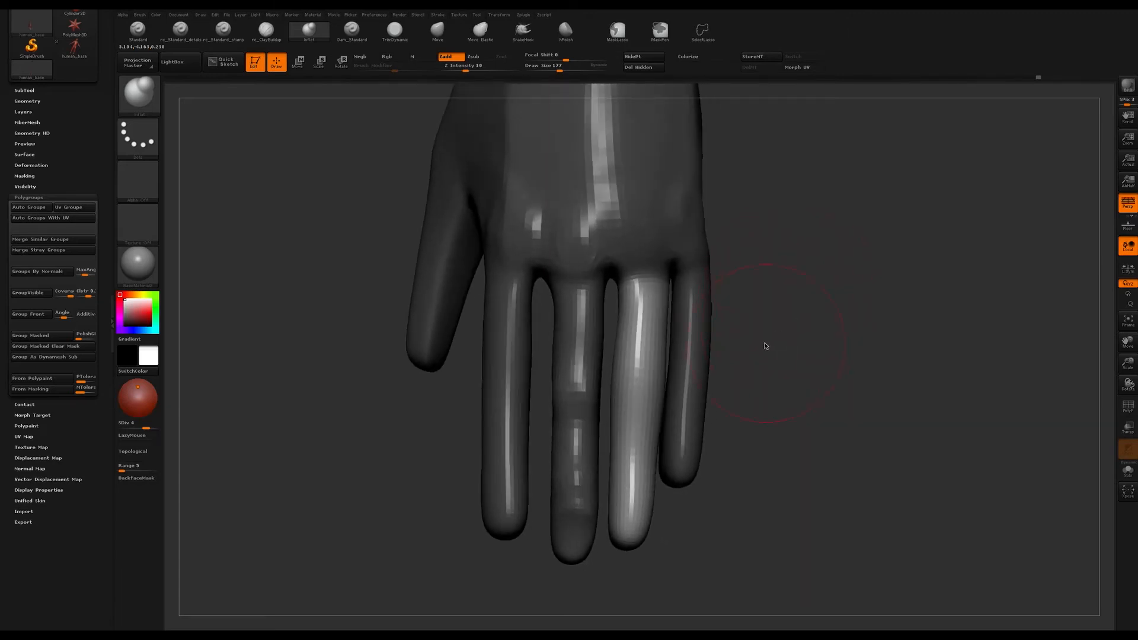
- Clear the mask and build up the ring finger's middle knuckle with the Clay brush at draw size 54
key(b)
click(333, 357)
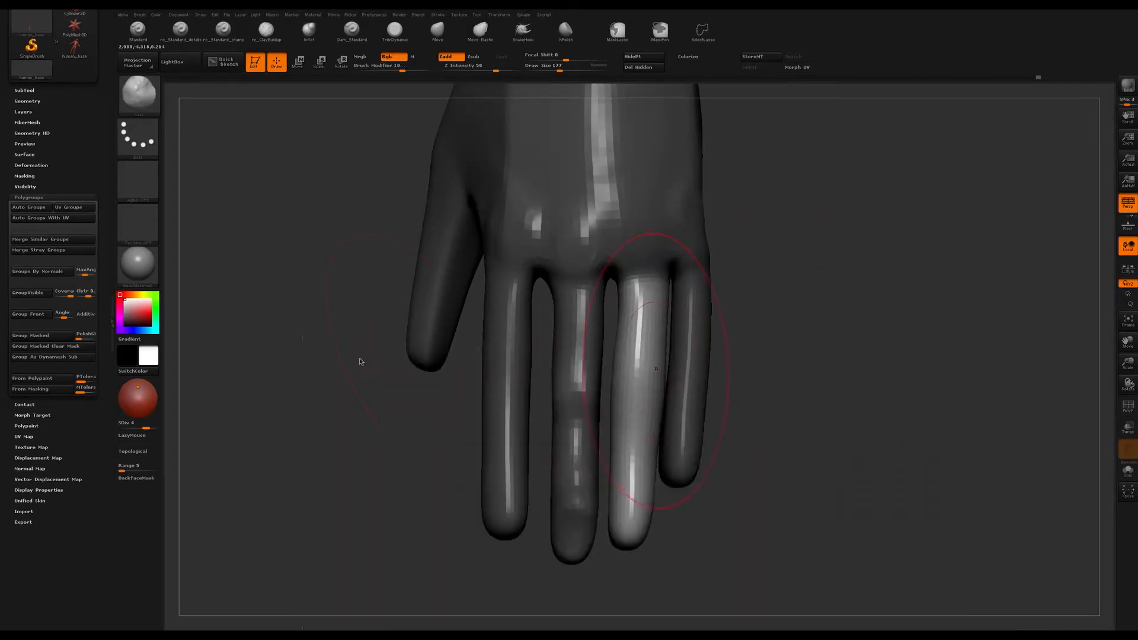
ctrl+drag(765, 334, 791, 328)
key(s)
drag(638, 370, 644, 364)
mouse_move(799, 383)
mouse_down()
mouse_move(783, 354)
mouse_move(783, 374)
mouse_move(737, 394)
mouse_up()
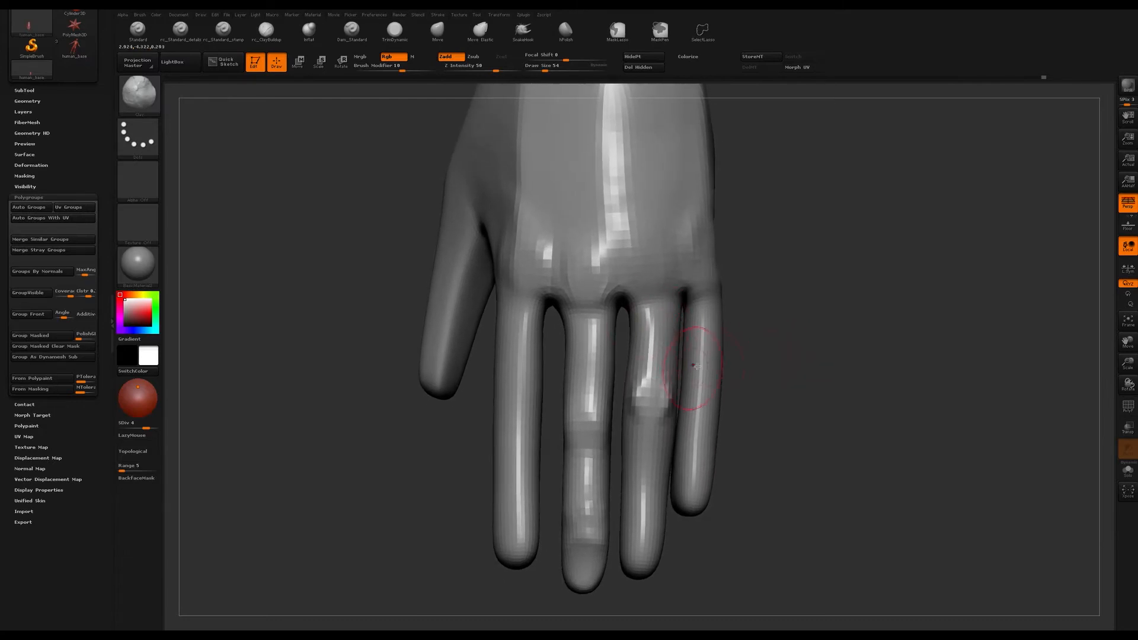
- Build up the little finger's middle knuckle, using the polyframe at subdivision level 2 to place it, and return to level 4
drag(823, 386, 771, 375)
key(shift)
key(shift+d)
key(shift+d)
key(shift+f)
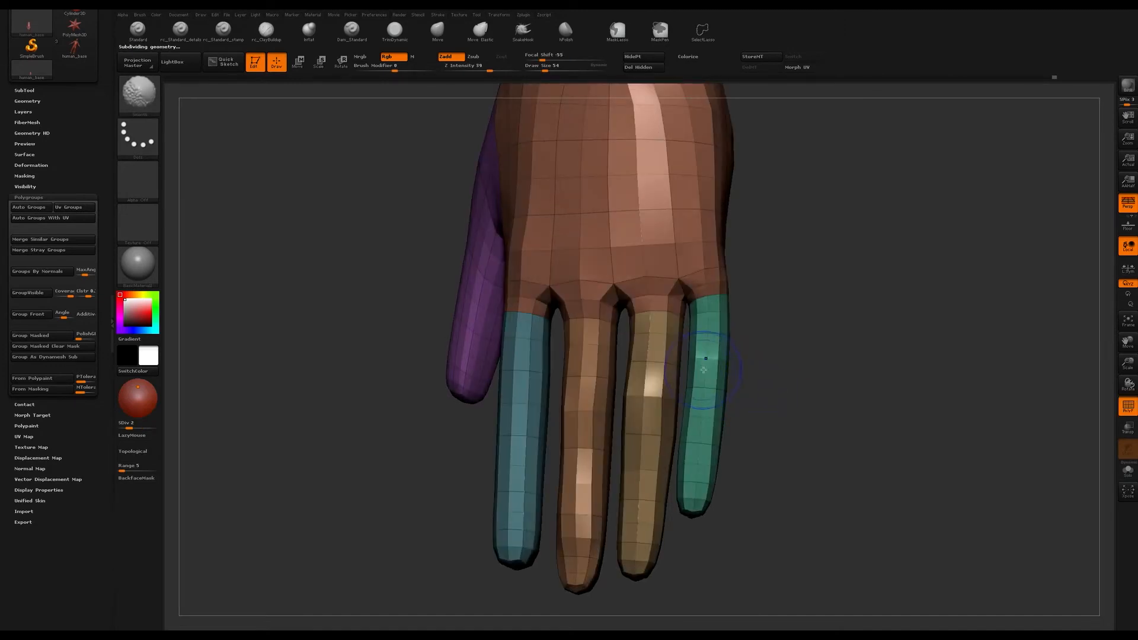
key(d)
key(d)
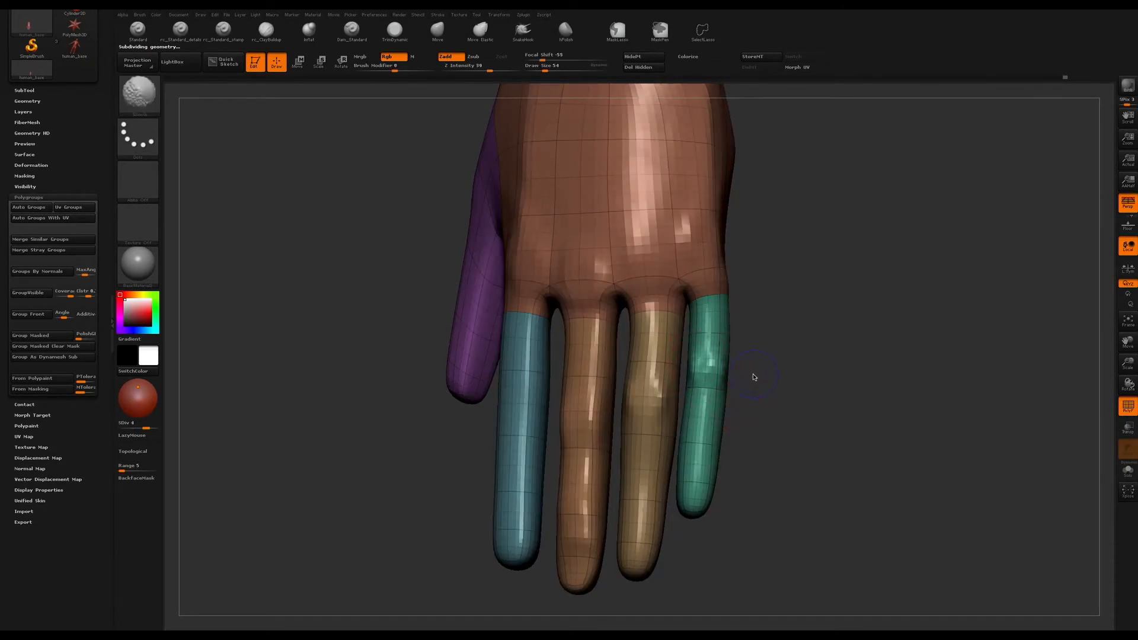
key(shift+f)
- Build up the index finger's middle knuckle with the Clay brush
drag(754, 371, 803, 348)
key(shift+f)
key(shift+f)
mouse_move(891, 260)
mouse_down()
mouse_move(876, 315)
mouse_move(884, 326)
mouse_move(915, 320)
mouse_up()
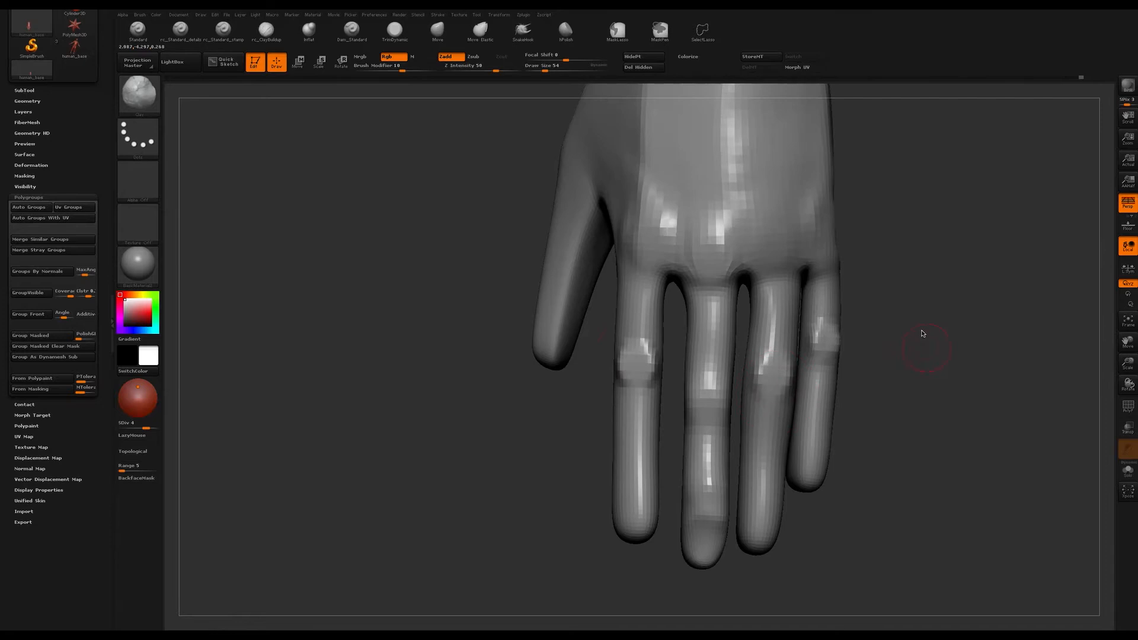
- Paint a mask over the middle knuckles of the index and ring fingers to compare their placement
alt+drag(924, 334, 874, 321)
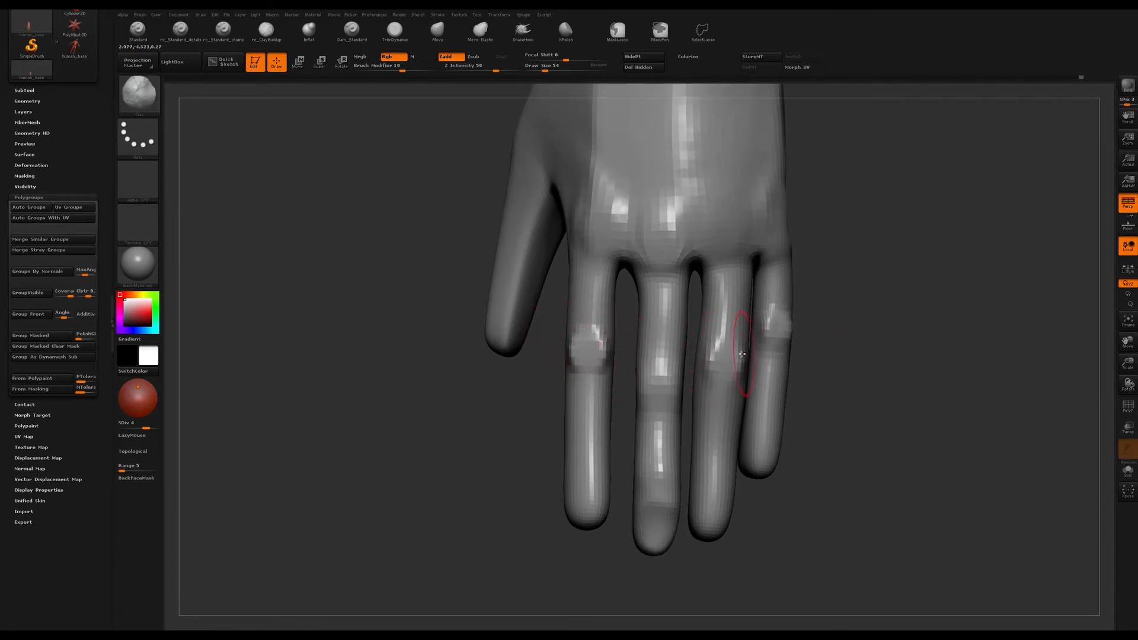
drag(585, 361, 596, 365)
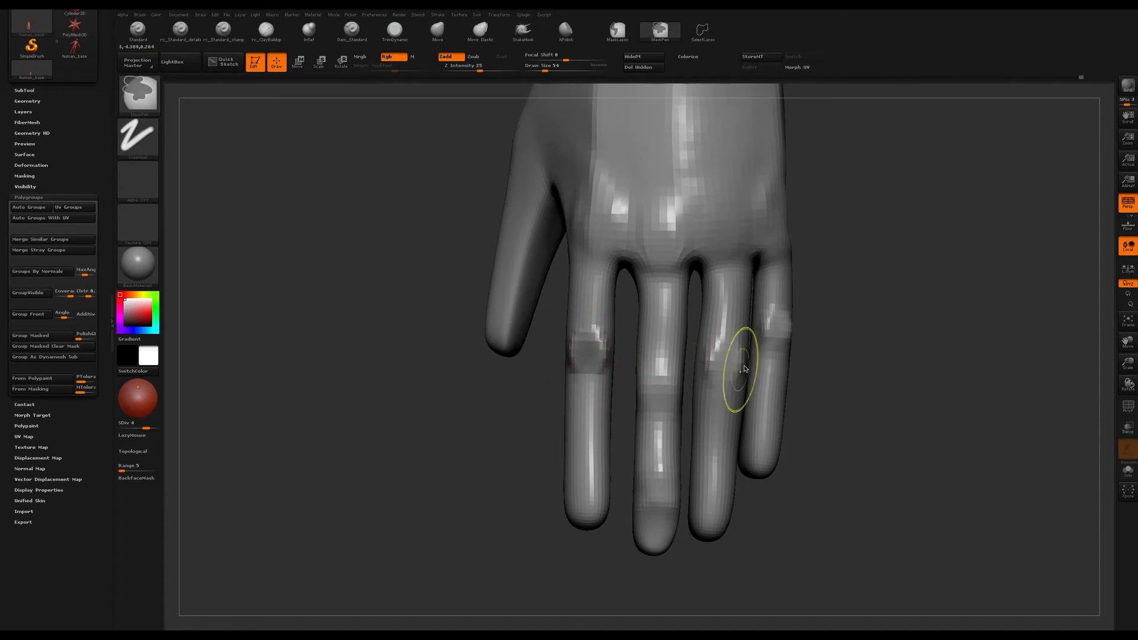
drag(723, 347, 732, 379)
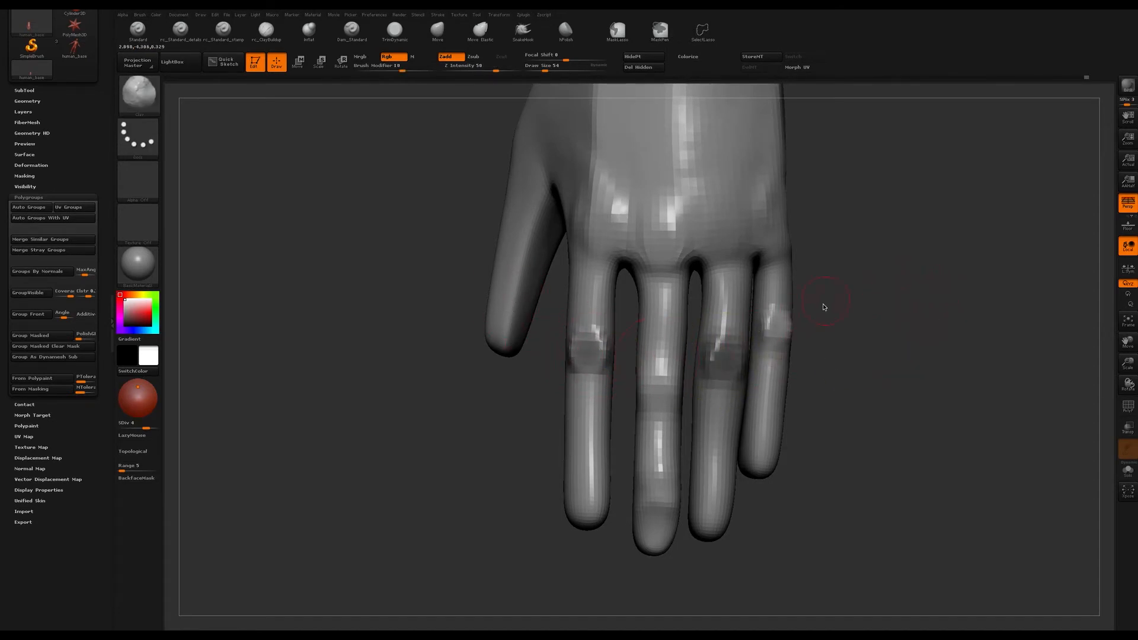
drag(883, 313, 877, 286)
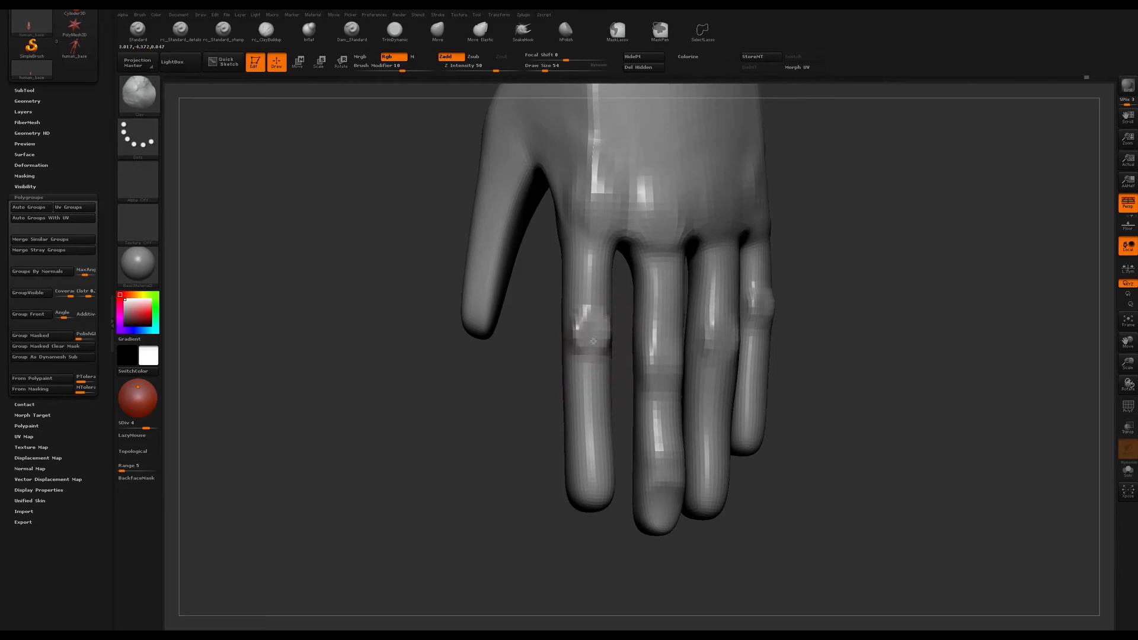
- Reshape the index finger's middle knuckle, build its end joint and flatten the nail area
drag(591, 322, 591, 343)
mouse_move(508, 452)
mouse_down()
mouse_move(501, 430)
mouse_move(505, 442)
mouse_up()
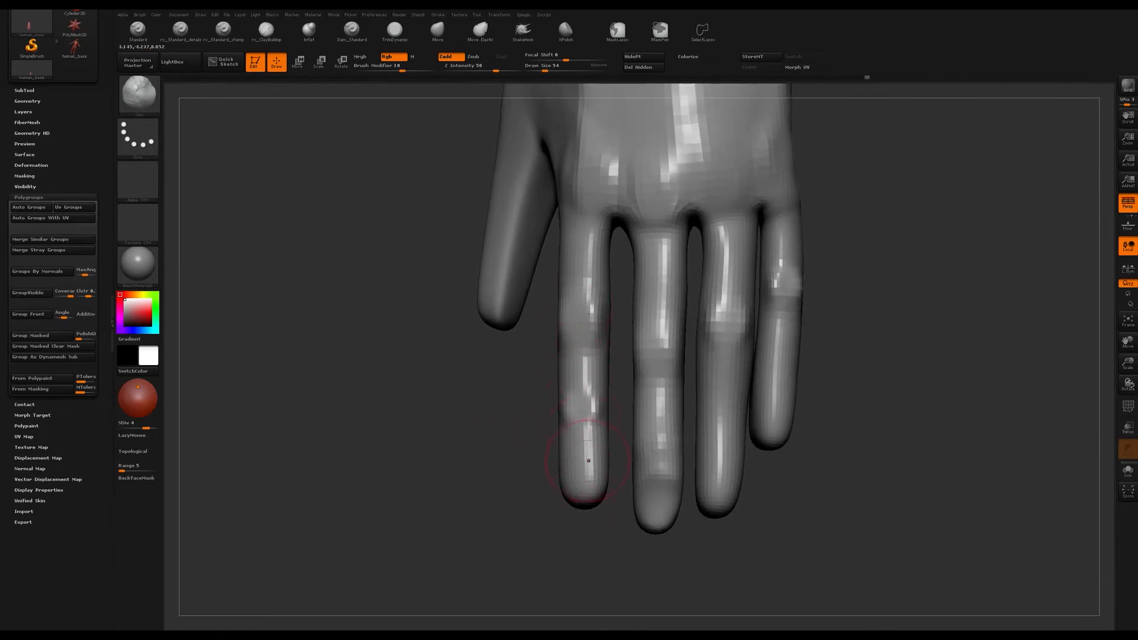
drag(524, 452, 528, 453)
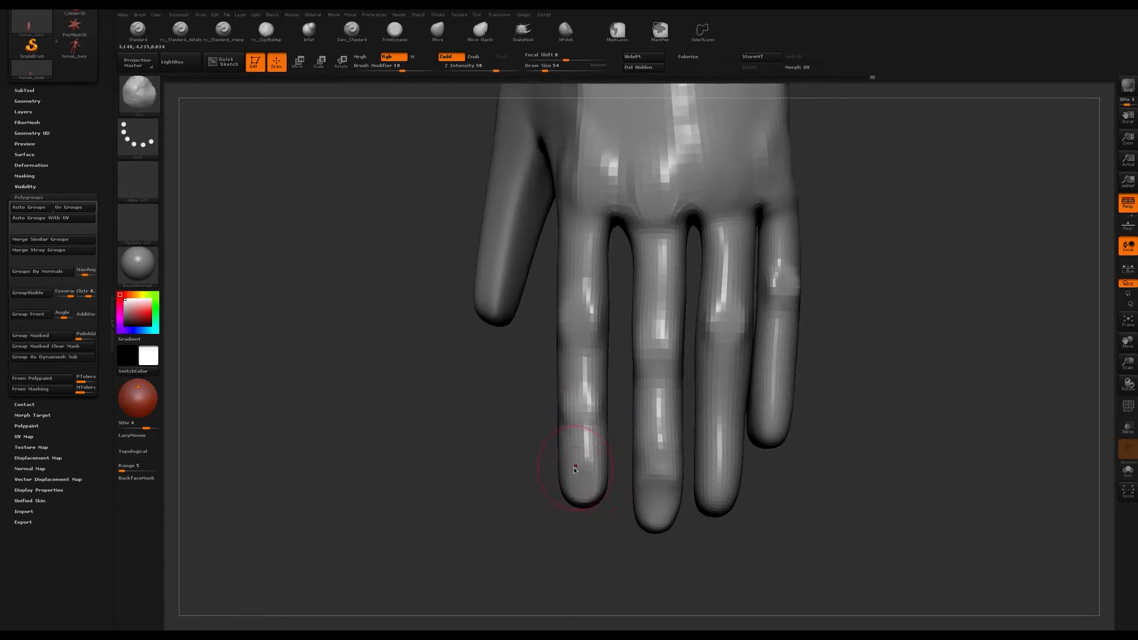
mouse_move(887, 416)
mouse_down()
mouse_move(848, 430)
mouse_move(866, 426)
mouse_move(857, 446)
mouse_up()
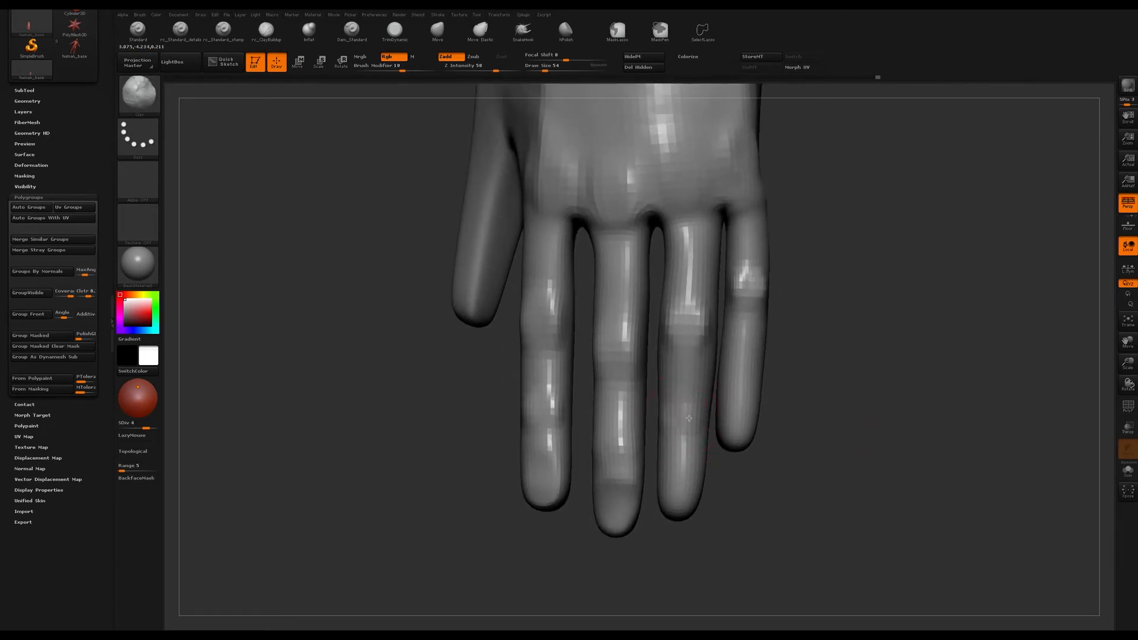
- Sculpt the end joints of the ring and little fingers, reducing the Clay brush to draw size 41
drag(810, 486, 771, 445)
drag(777, 397, 695, 405)
key(bracketleft)
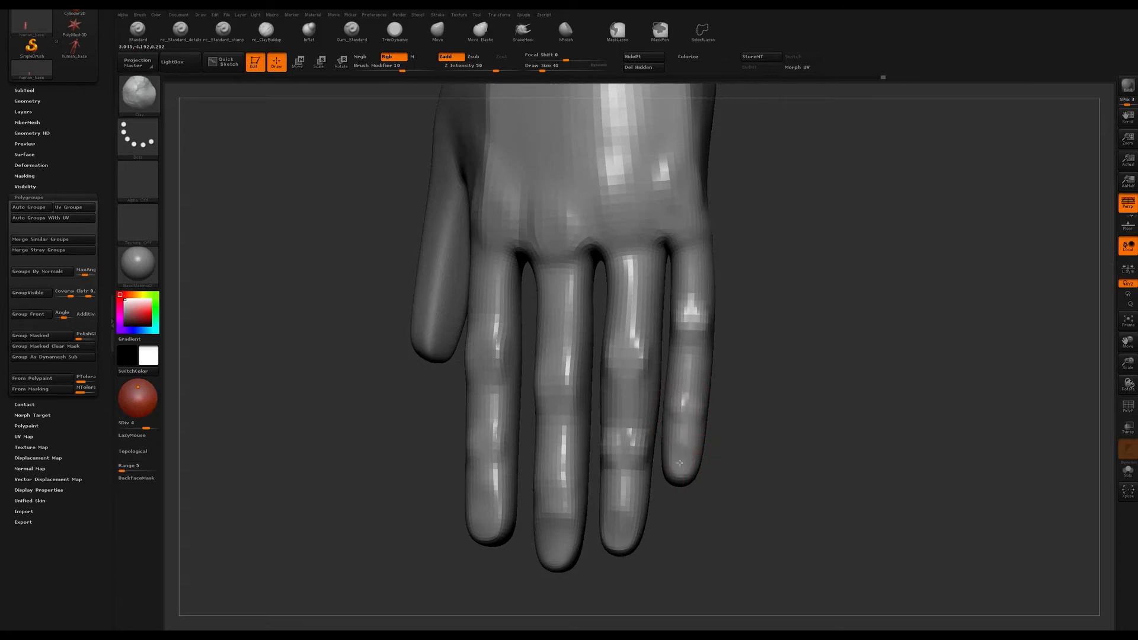
- Enlarge the Clay brush and sculpt the little finger's base knuckle and the adjoining outer edge of the hand
key(f)
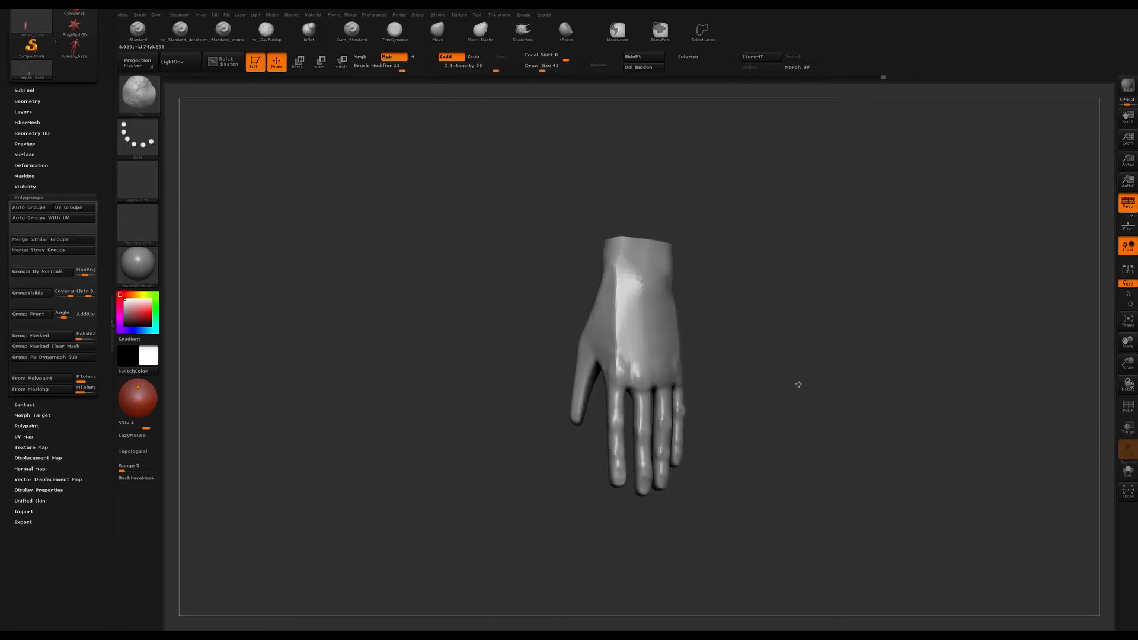
mouse_move(796, 387)
mouse_down()
mouse_move(782, 412)
mouse_move(761, 413)
mouse_move(803, 409)
mouse_move(794, 392)
mouse_move(817, 388)
mouse_move(785, 409)
mouse_move(783, 419)
mouse_move(802, 419)
mouse_up()
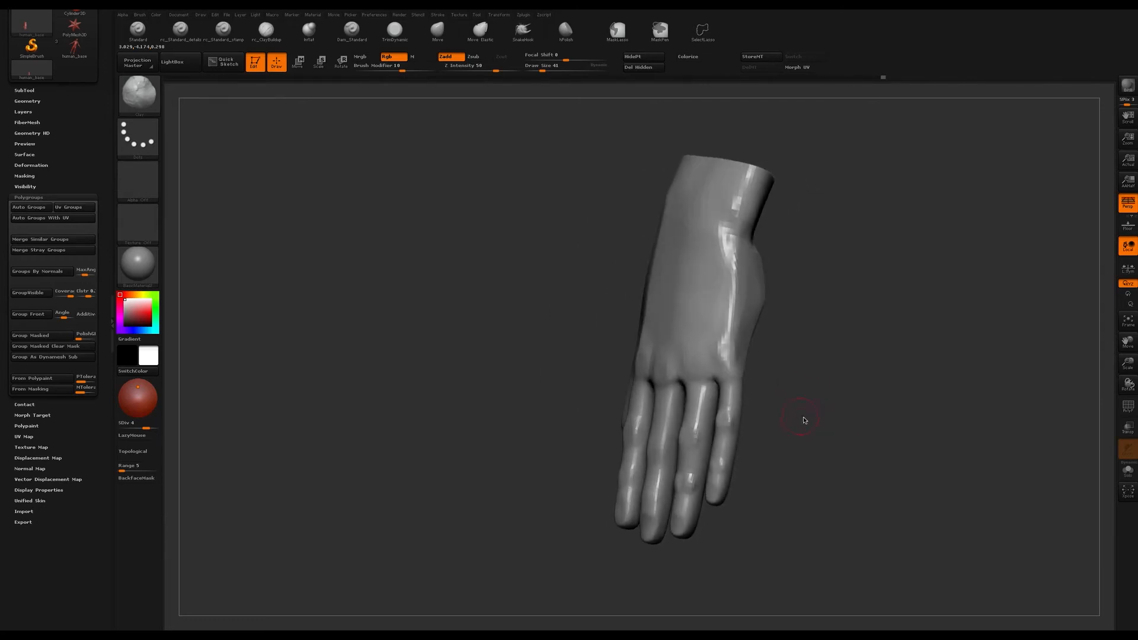
mouse_move(802, 345)
mouse_down()
mouse_move(846, 397)
mouse_move(810, 399)
mouse_move(782, 415)
mouse_move(789, 425)
mouse_move(795, 376)
mouse_move(681, 249)
mouse_move(701, 233)
mouse_up()
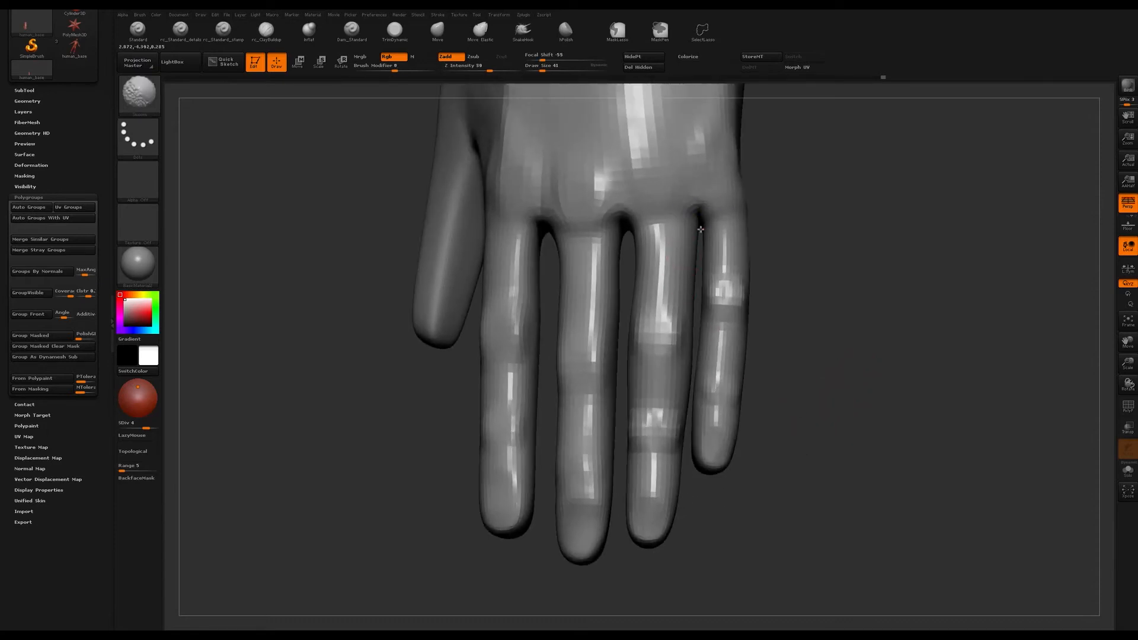
mouse_move(743, 183)
mouse_down()
mouse_move(818, 213)
mouse_move(816, 333)
mouse_move(801, 287)
mouse_move(788, 311)
mouse_move(702, 300)
mouse_up()
key(bracketright)
key(bracketright)
key(bracketright)
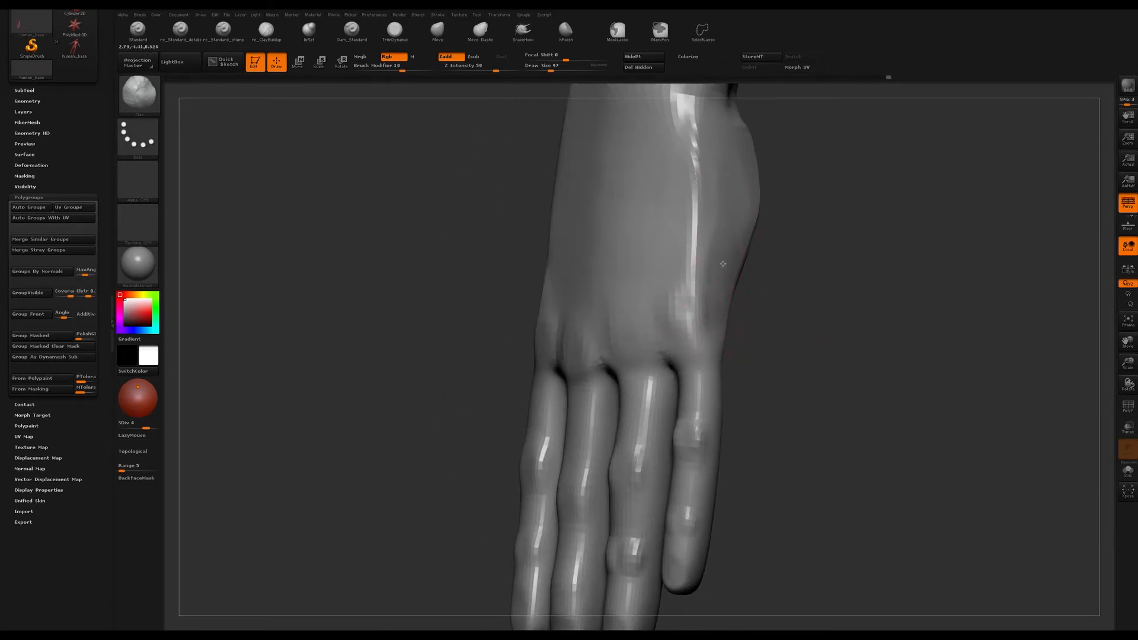
mouse_move(724, 260)
mouse_down()
mouse_move(798, 350)
mouse_move(737, 305)
mouse_move(708, 312)
mouse_up()
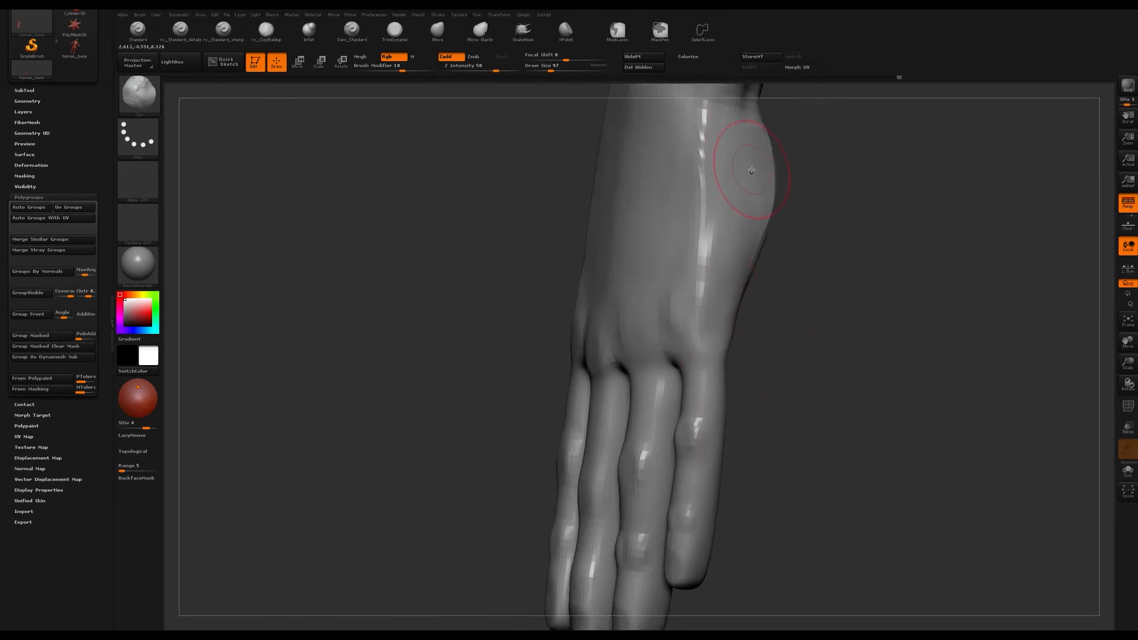
- Smooth the palm pad on the little-finger side of the hand
drag(915, 264, 866, 261)
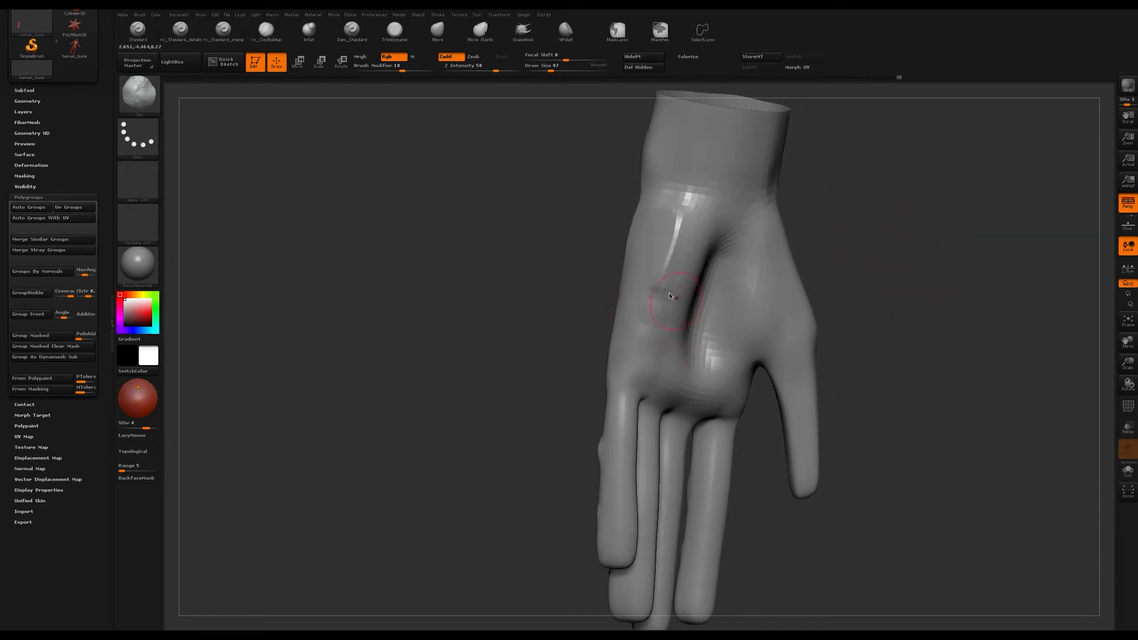
shift+drag(672, 249, 670, 261)
drag(526, 317, 711, 414)
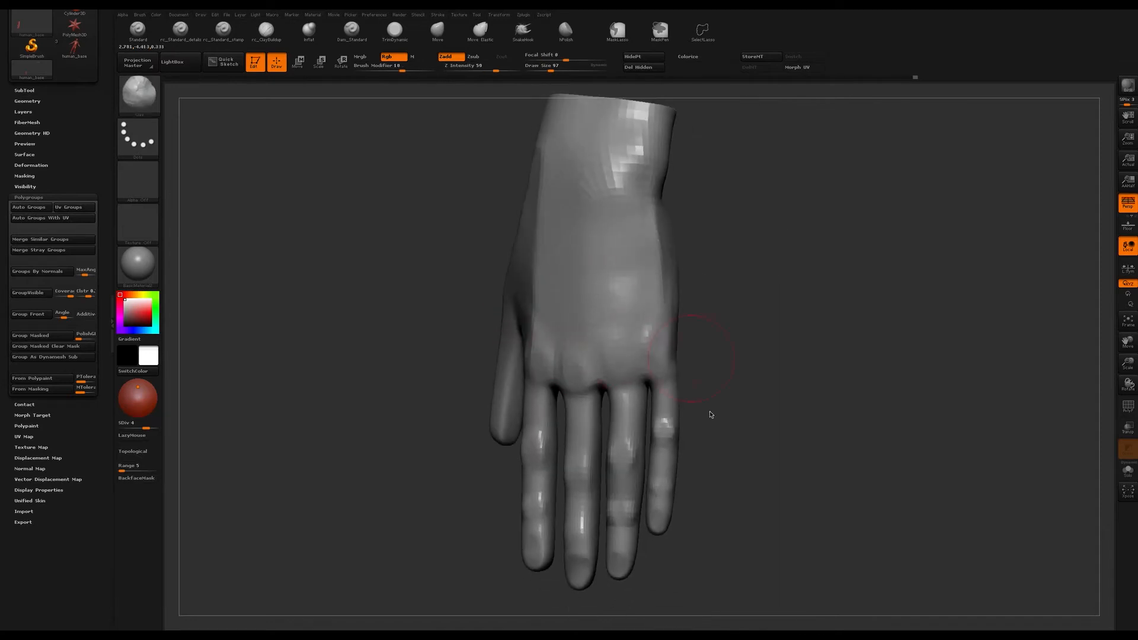
- Reduce the Clay brush to draw size 54 and sculpt the little-finger side of the wrist where it meets the hand
mouse_move(797, 325)
mouse_down()
mouse_move(801, 292)
mouse_move(798, 315)
mouse_move(771, 310)
mouse_move(599, 487)
mouse_up()
drag(714, 364, 763, 322)
key(bracketleft)
key(bracketleft)
key(bracketleft)
key(bracketleft)
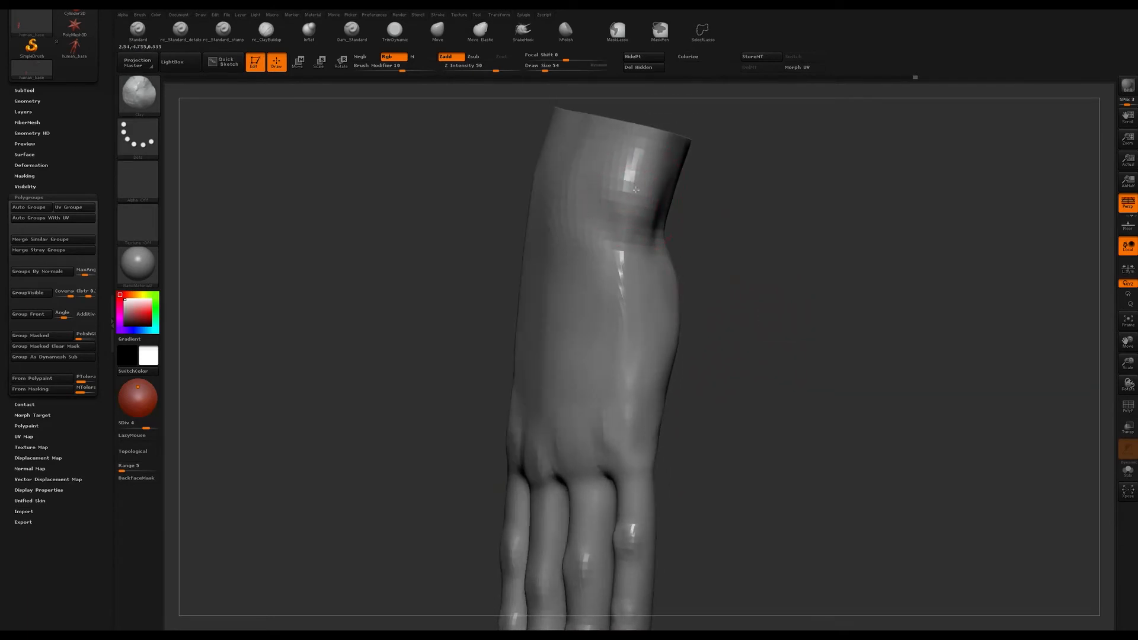
mouse_move(725, 235)
mouse_down()
mouse_move(712, 279)
mouse_move(701, 254)
mouse_move(592, 300)
mouse_move(712, 249)
mouse_move(589, 339)
mouse_move(626, 325)
mouse_up()
drag(613, 268, 619, 208)
drag(706, 221, 616, 225)
drag(722, 263, 734, 253)
- Sculpt the tendon ridge running to the middle finger on the back of the hand, reducing the Clay brush to draw size 41
key(s)
drag(595, 249, 590, 249)
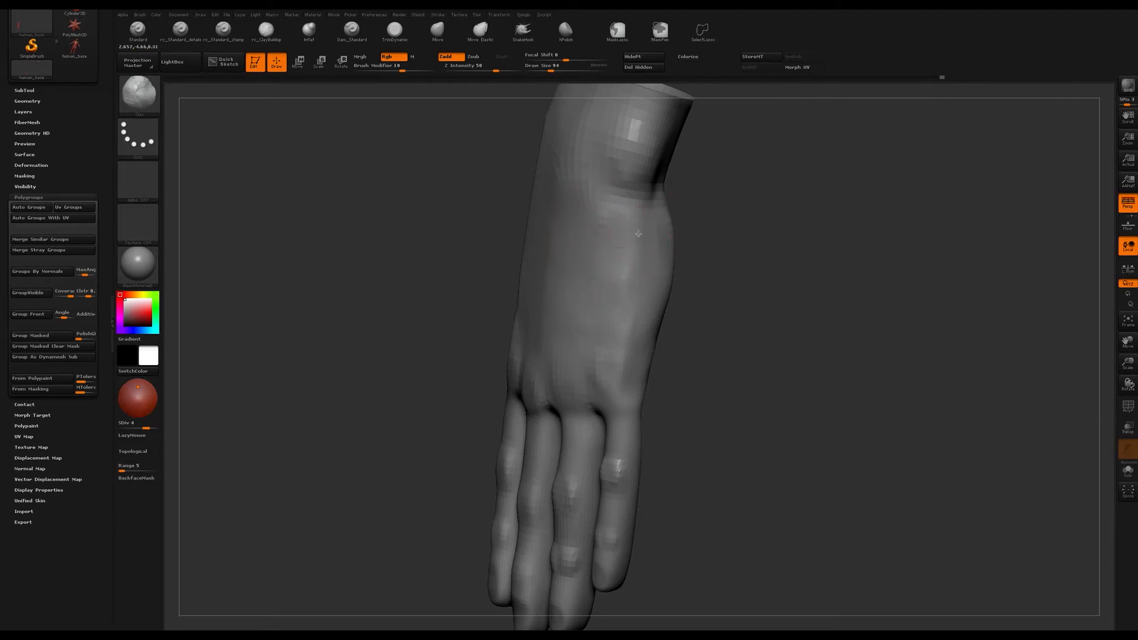
mouse_move(756, 288)
mouse_down()
mouse_move(702, 247)
mouse_move(729, 244)
mouse_move(585, 249)
mouse_up()
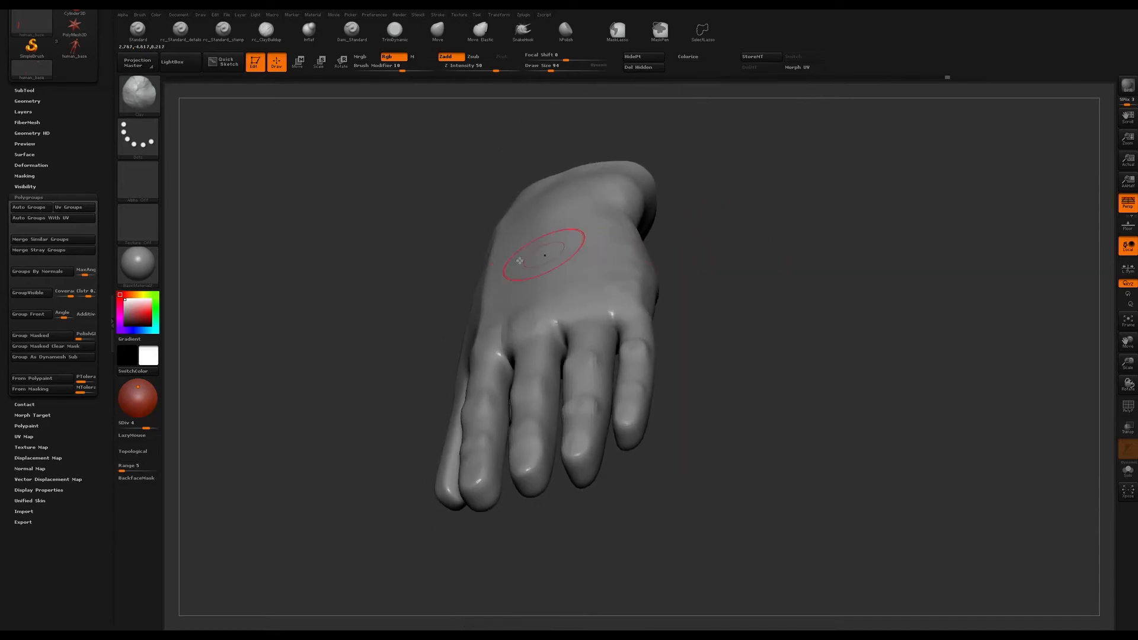
mouse_move(682, 284)
mouse_down()
mouse_move(745, 239)
mouse_move(737, 283)
mouse_up()
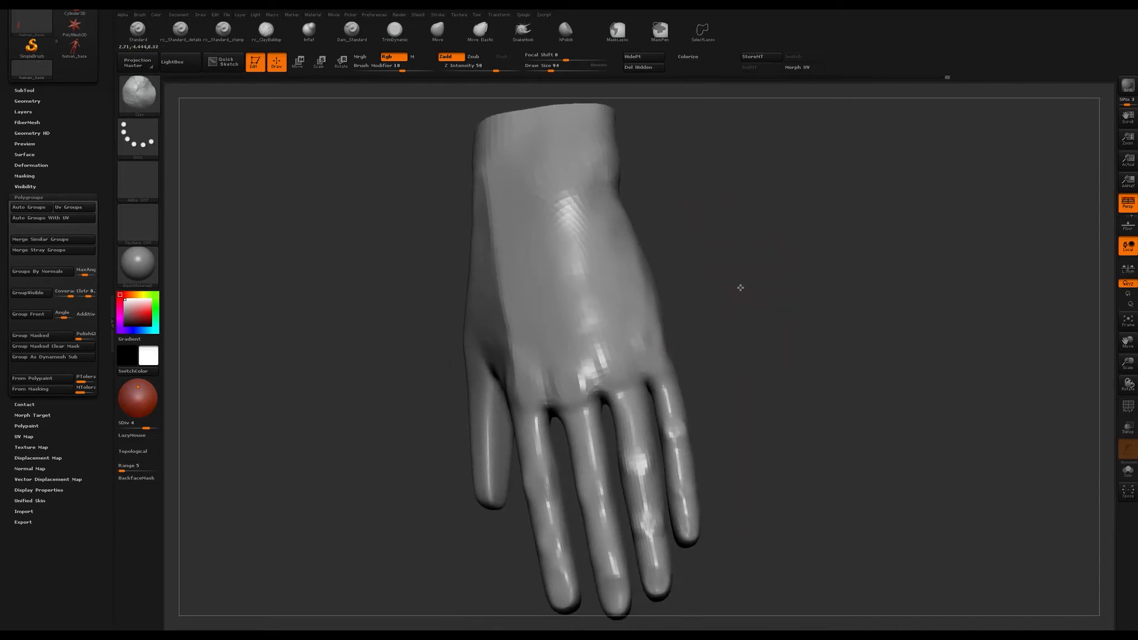
key(s)
drag(572, 261, 568, 262)
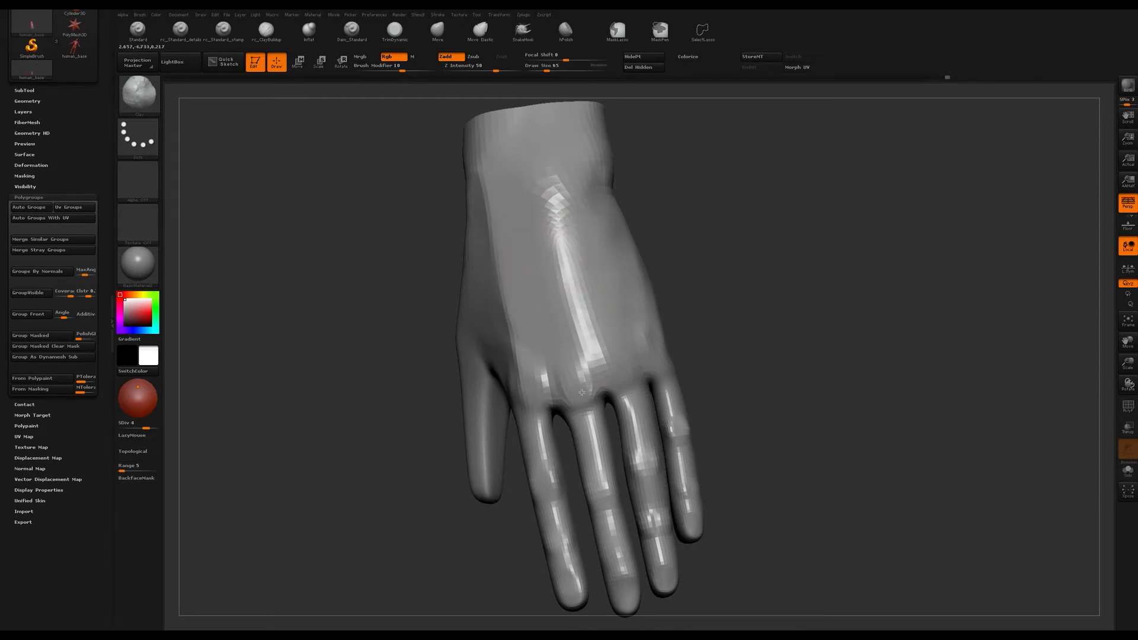
key(s)
drag(548, 241, 541, 241)
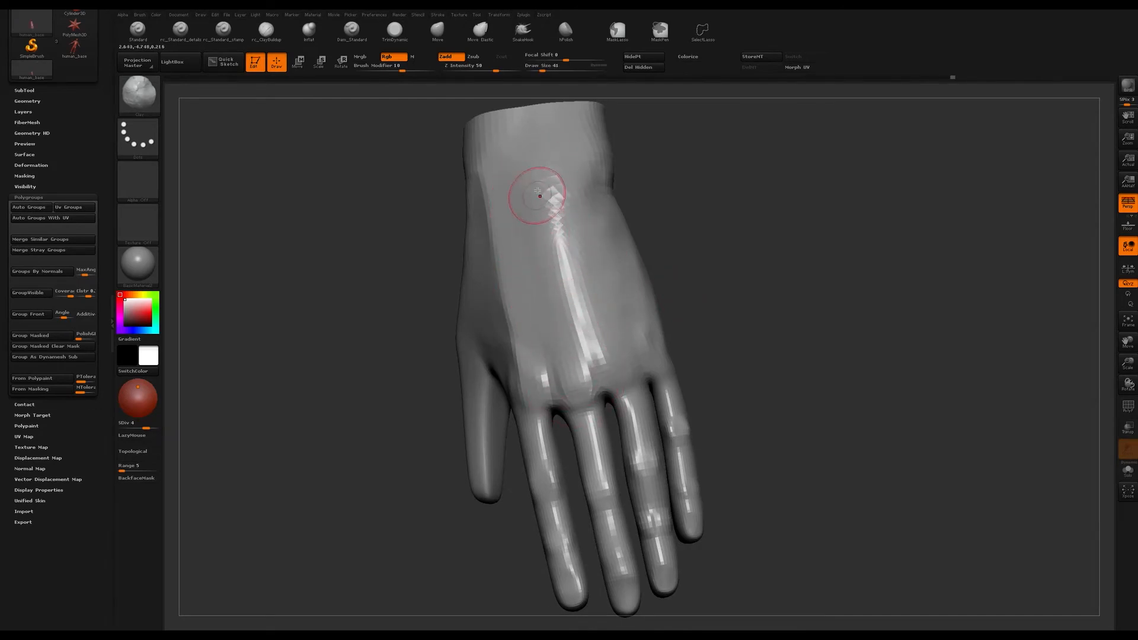
- Enlarge the Clay brush slightly, build up the back of the wrist and smooth its transition into the hand
mouse_move(636, 215)
mouse_down()
mouse_move(704, 243)
mouse_move(700, 262)
mouse_up()
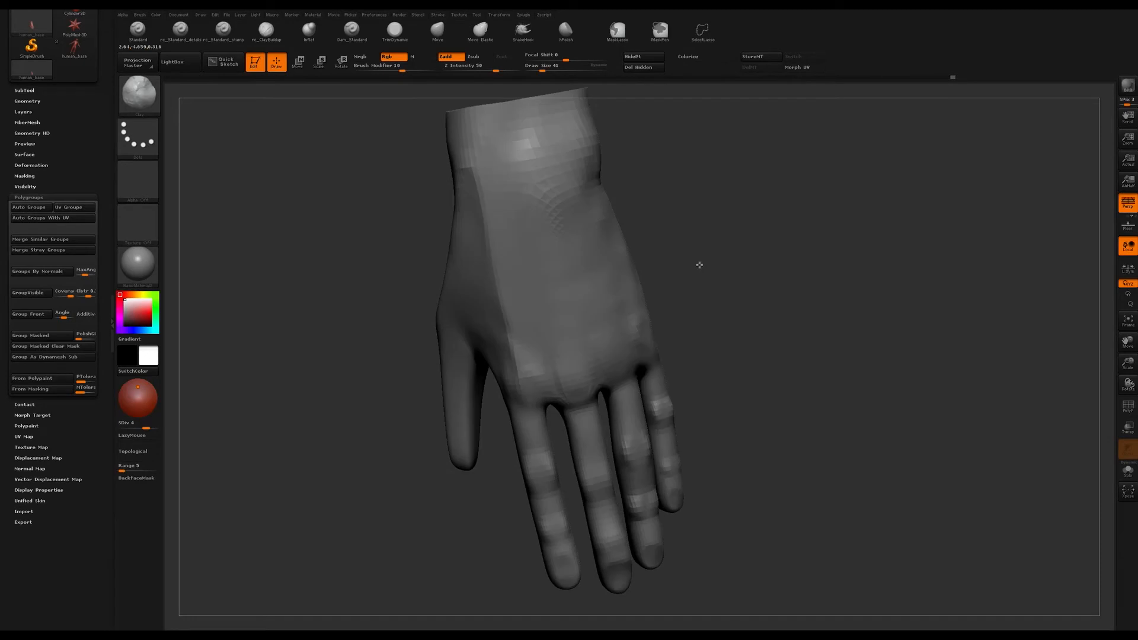
key(s)
click(612, 360)
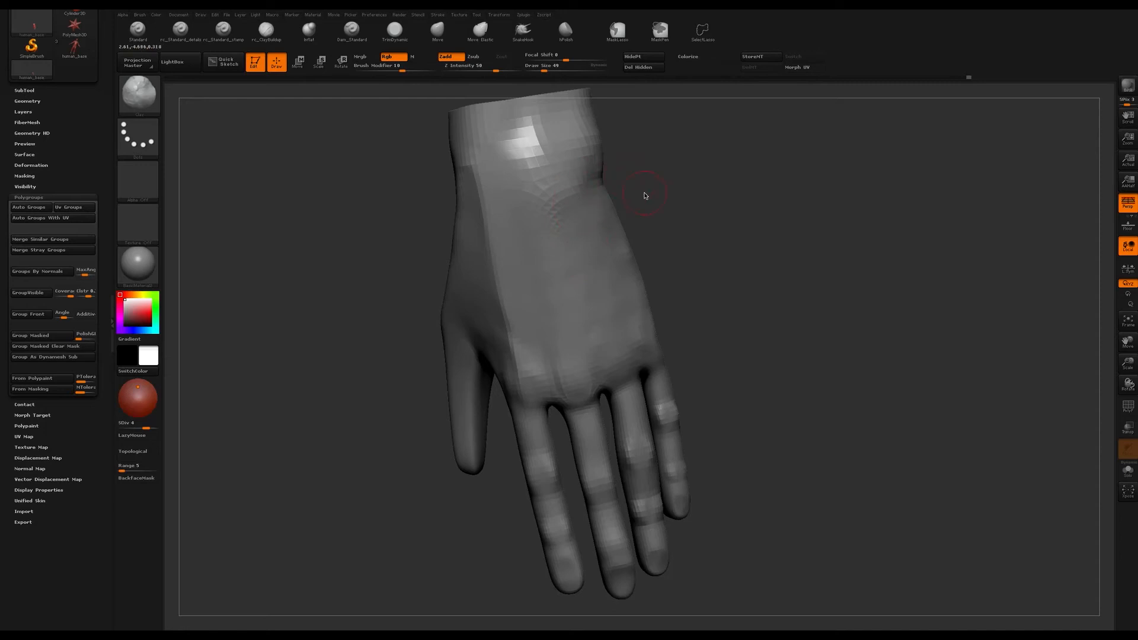
mouse_move(724, 193)
mouse_down()
mouse_move(795, 198)
mouse_move(757, 246)
mouse_move(702, 247)
mouse_move(728, 238)
mouse_up()
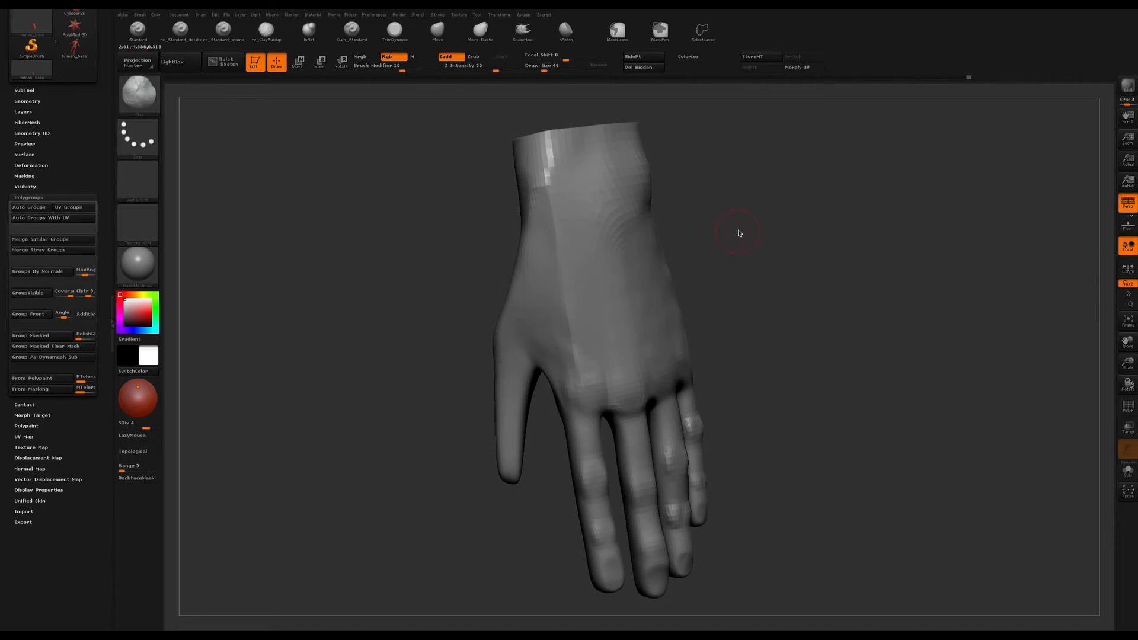
mouse_move(774, 214)
mouse_down()
mouse_move(724, 211)
mouse_move(676, 233)
mouse_up()
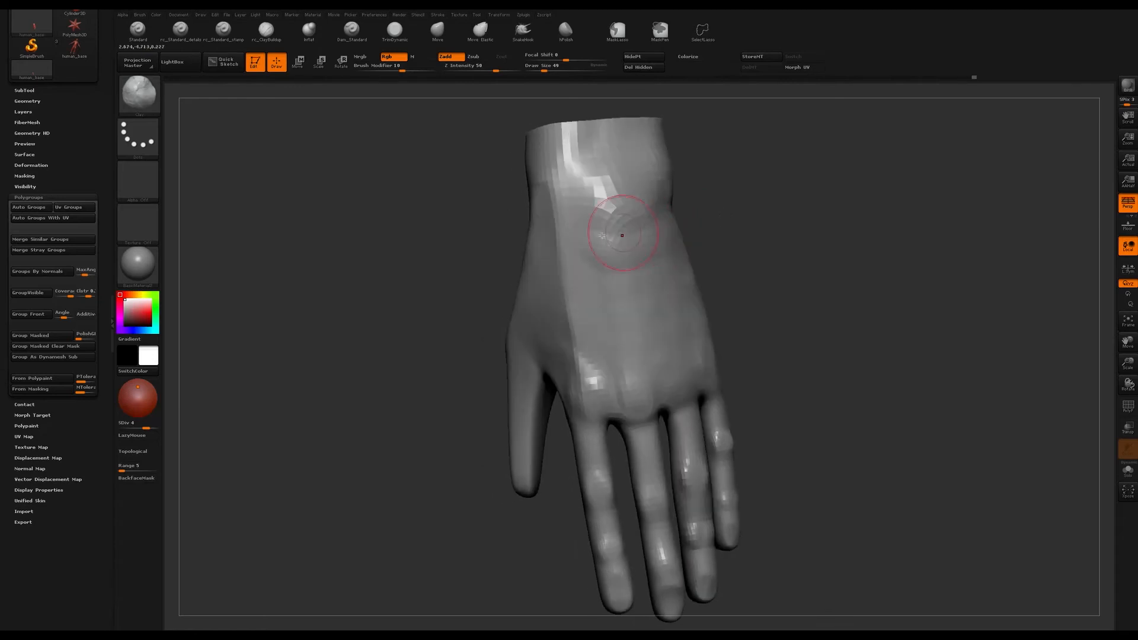
mouse_move(705, 215)
mouse_down()
mouse_move(740, 203)
mouse_move(711, 221)
mouse_up()
drag(566, 233, 632, 256)
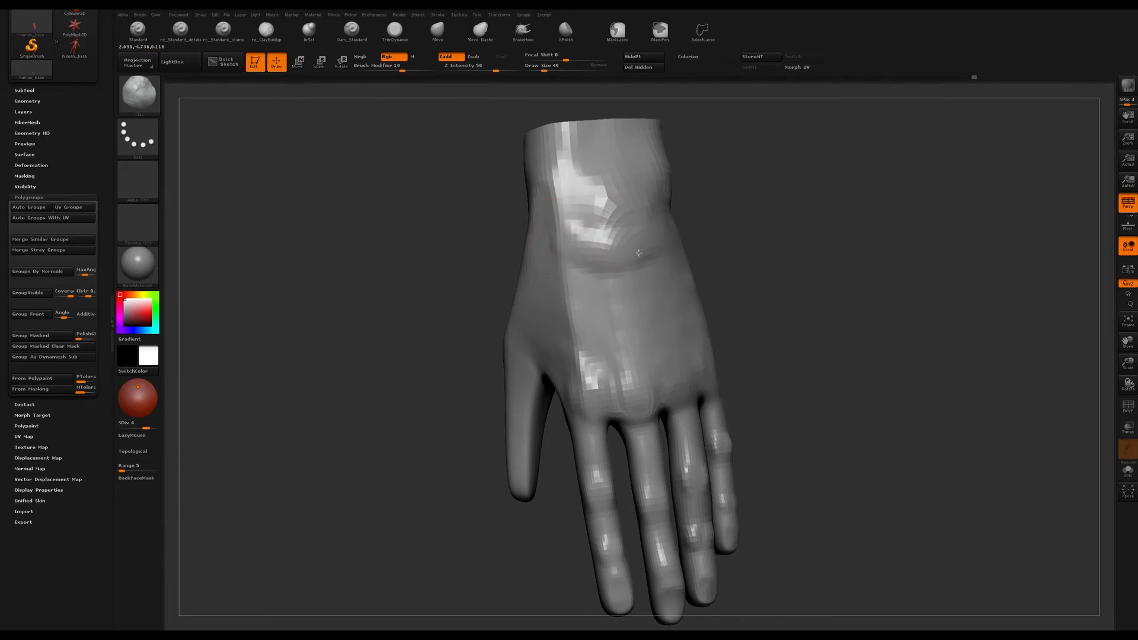
shift+drag(599, 250, 645, 203)
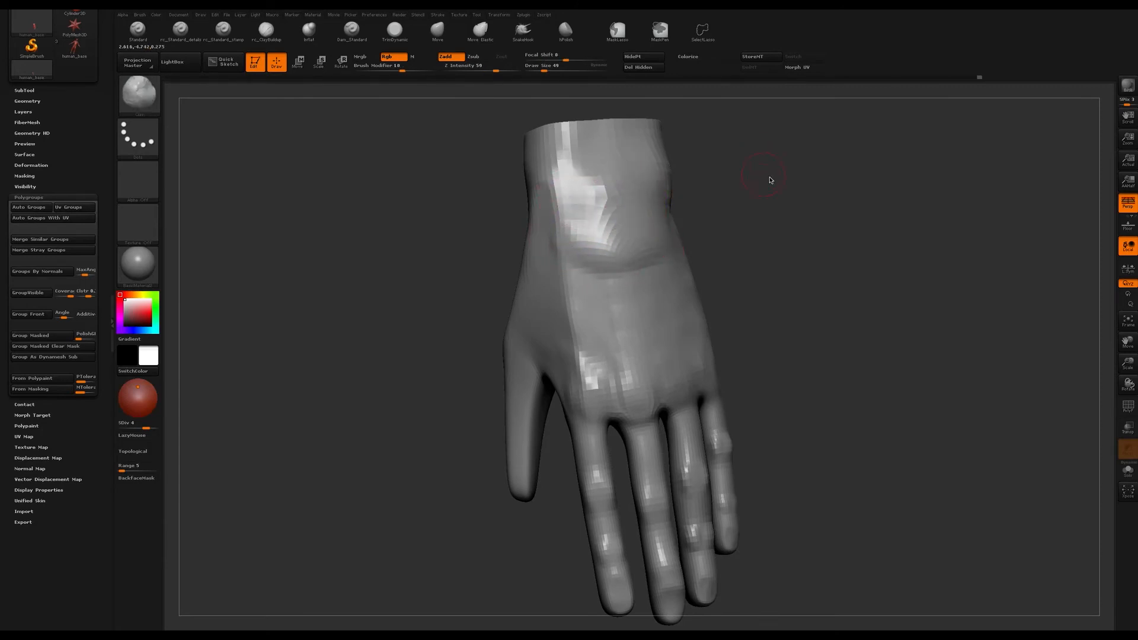
alt+drag(764, 176, 775, 206)
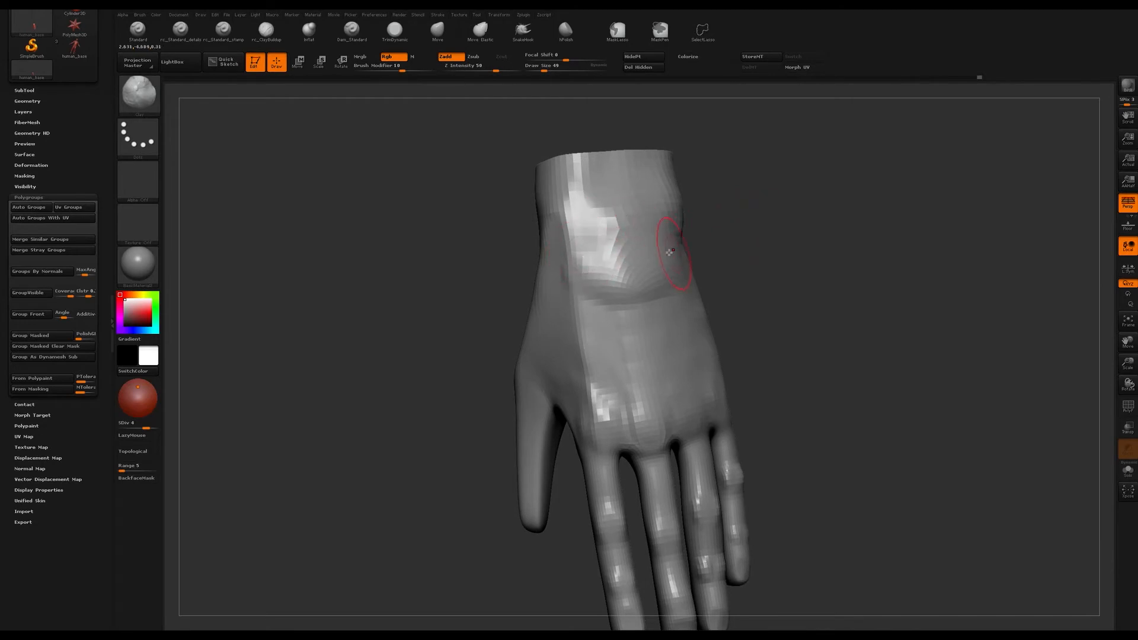
drag(735, 241, 772, 231)
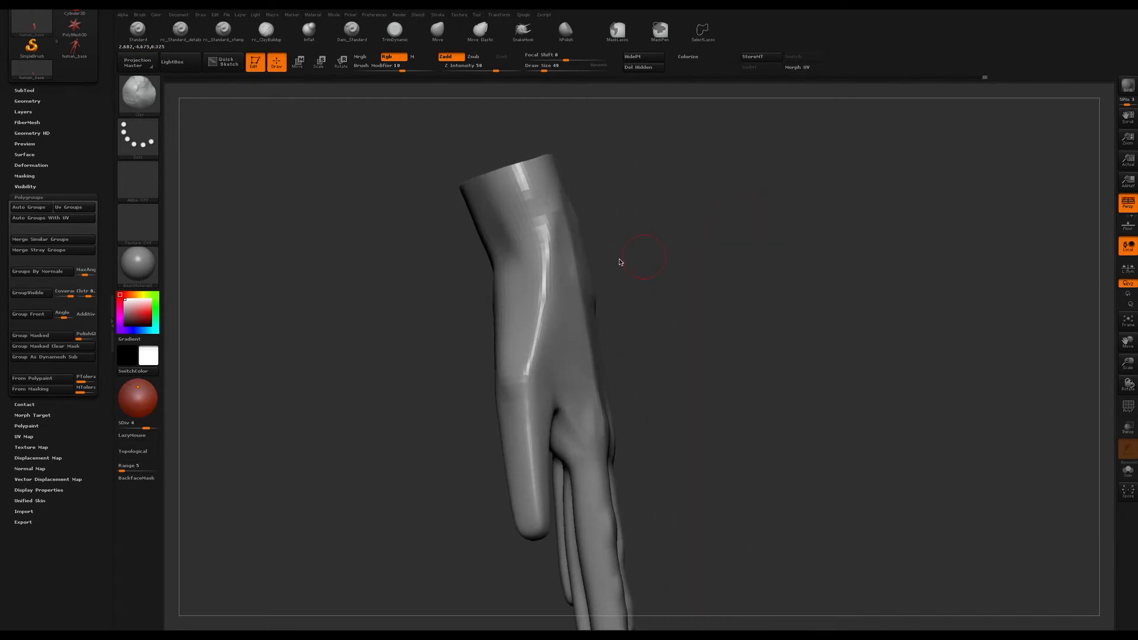
- Lay a transpose line from the wrist along the back of the hand to check its side profile
key(w)
mouse_move(548, 154)
mouse_down()
mouse_move(627, 315)
mouse_move(619, 356)
mouse_up()
drag(548, 147, 562, 147)
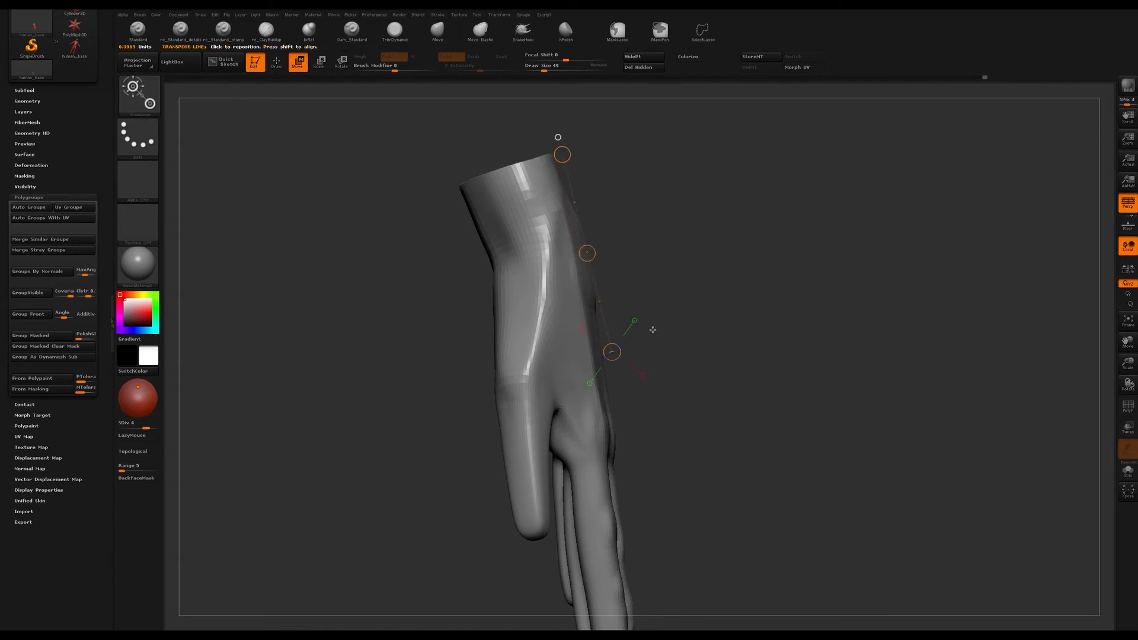
mouse_move(619, 352)
right_down()
mouse_move(640, 433)
mouse_move(625, 368)
right_up()
drag(613, 349, 625, 496)
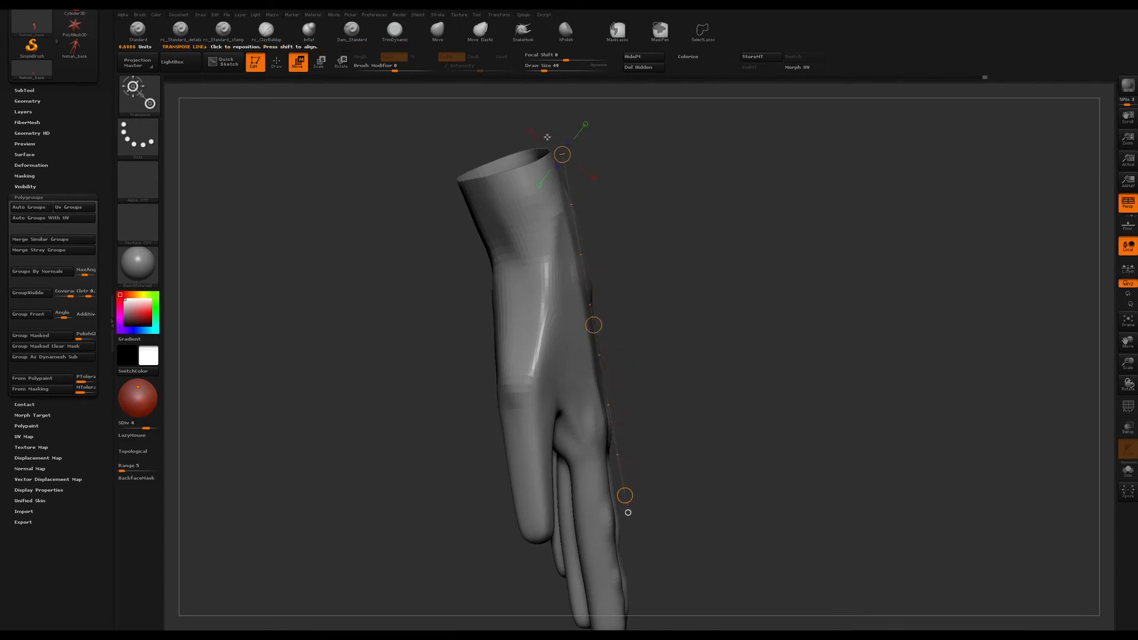
drag(561, 148, 572, 144)
key(q)
- Flatten the raised wrist area and the back of the hand with the TrimDynamic brush and smooth the result
mouse_move(702, 182)
mouse_down()
mouse_move(704, 222)
mouse_move(739, 201)
mouse_move(735, 219)
mouse_up()
key(b)
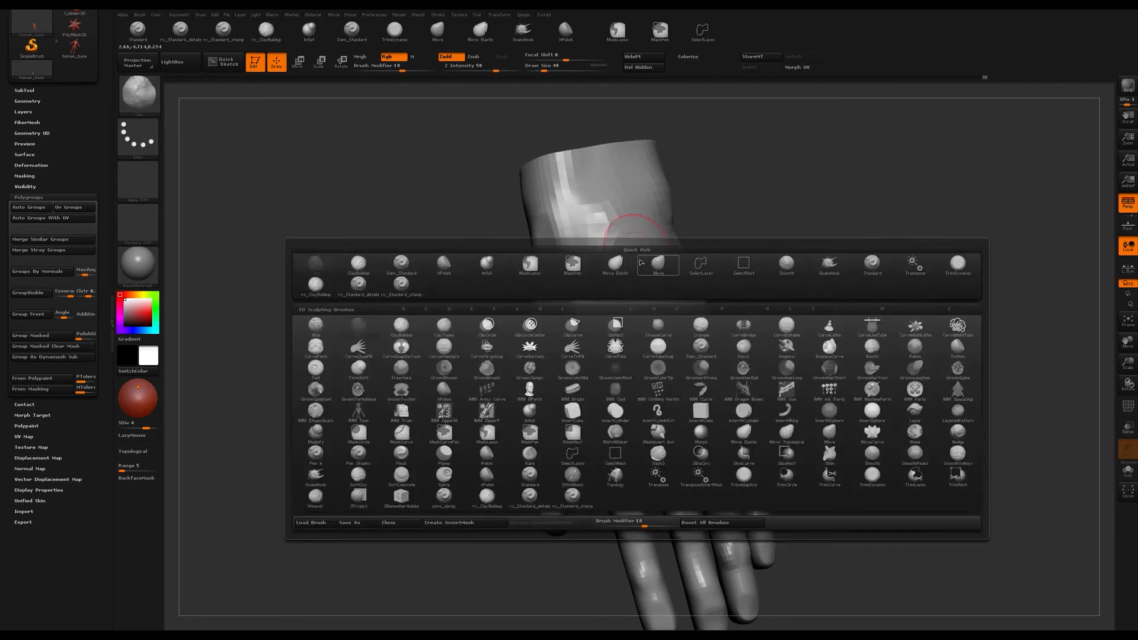
key(t)
key(d)
mouse_move(605, 241)
mouse_down()
mouse_move(584, 262)
mouse_move(624, 263)
mouse_up()
mouse_move(732, 233)
mouse_down()
mouse_move(739, 221)
mouse_move(709, 257)
mouse_move(617, 247)
mouse_up()
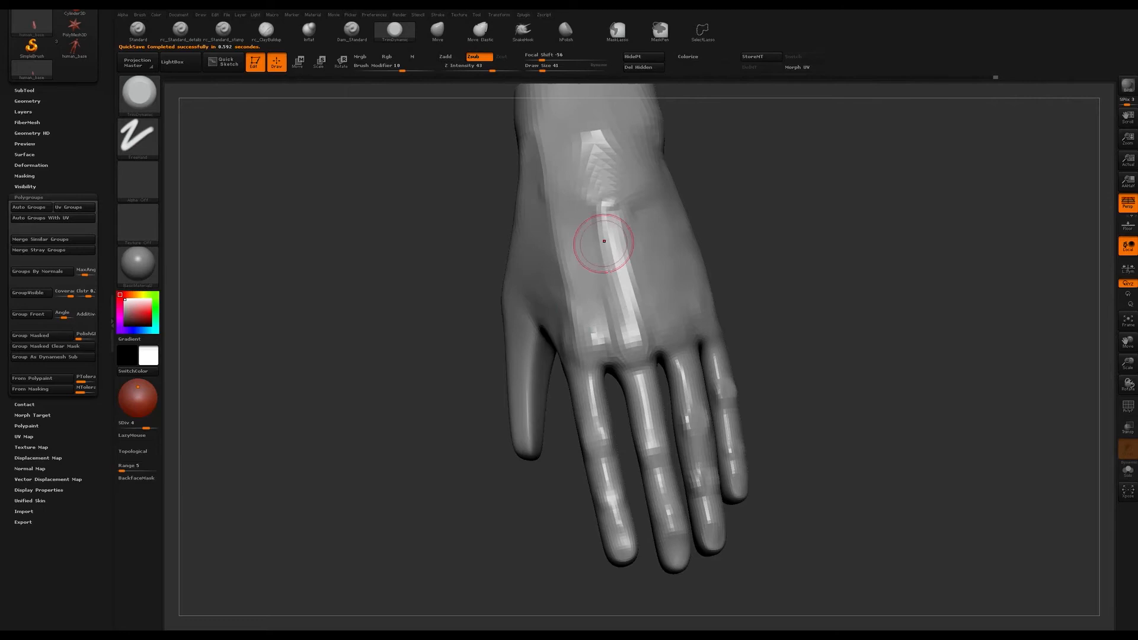
key(shift)
mouse_move(720, 234)
alt+mouse_down()
mouse_move(719, 209)
mouse_move(638, 214)
mouse_move(711, 216)
mouse_move(735, 277)
alt+mouse_up()
alt+drag(720, 211, 726, 270)
mouse_move(715, 242)
mouse_down()
mouse_move(737, 243)
mouse_move(758, 210)
mouse_move(774, 212)
mouse_move(747, 213)
mouse_move(740, 188)
mouse_up()
- Build up the thumb pad and the adjoining thumb side of the wrist with the Clay brush
key(b)
click(327, 229)
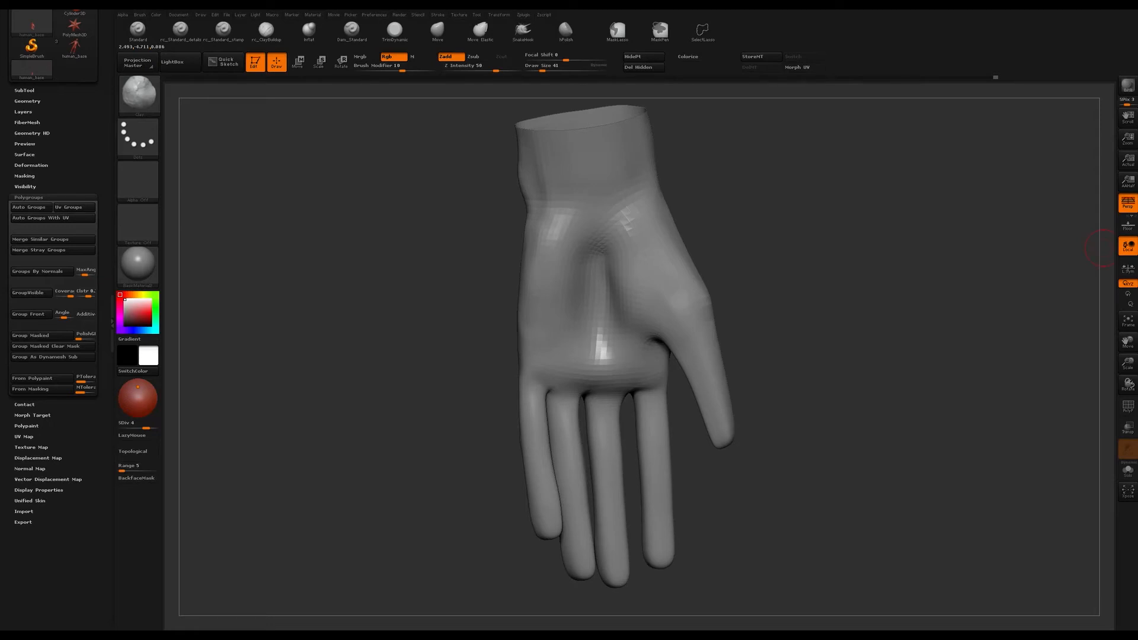
drag(852, 289, 759, 365)
mouse_move(779, 338)
mouse_down()
mouse_move(785, 321)
mouse_move(795, 363)
mouse_move(785, 343)
mouse_move(762, 339)
mouse_up()
drag(727, 258, 639, 243)
drag(475, 234, 652, 246)
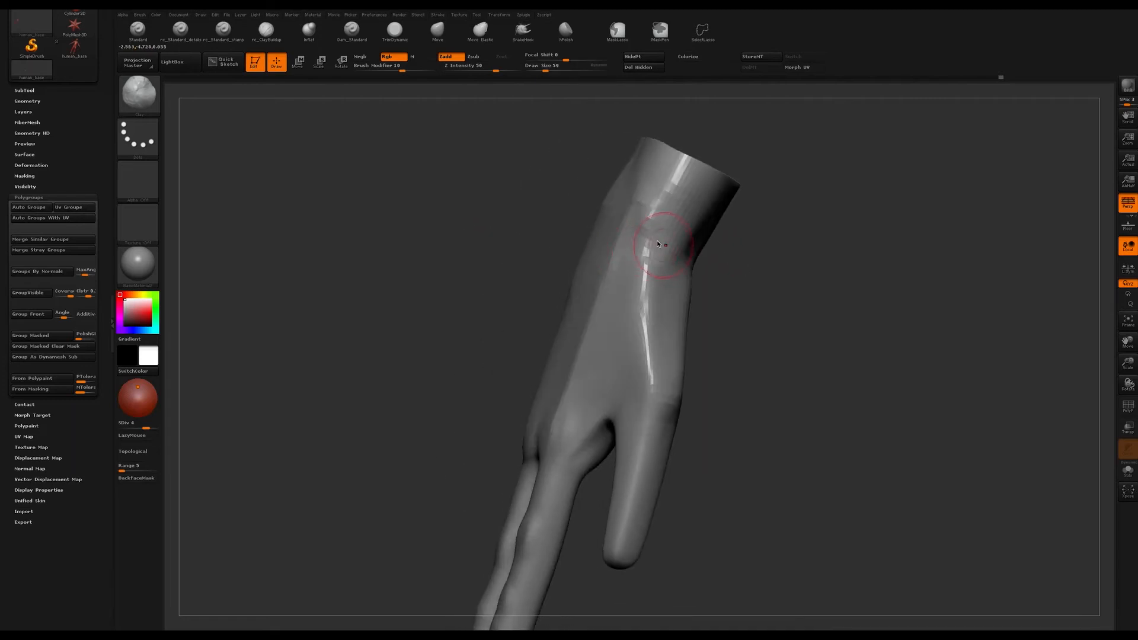
drag(768, 274, 634, 252)
mouse_move(794, 297)
mouse_down()
mouse_move(821, 269)
mouse_move(811, 216)
mouse_move(834, 186)
mouse_move(863, 234)
mouse_move(842, 243)
mouse_up()
- Carve the curved crease around the thumb pad with the Dam_Standard brush
key(b)
key(d)
key(s)
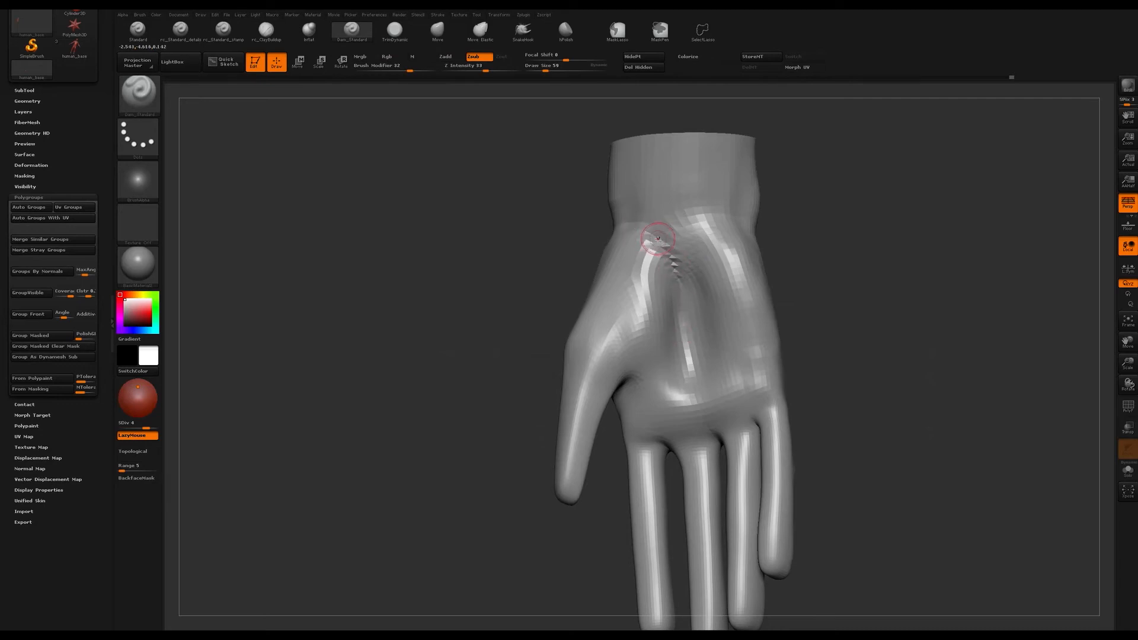
drag(842, 231, 788, 245)
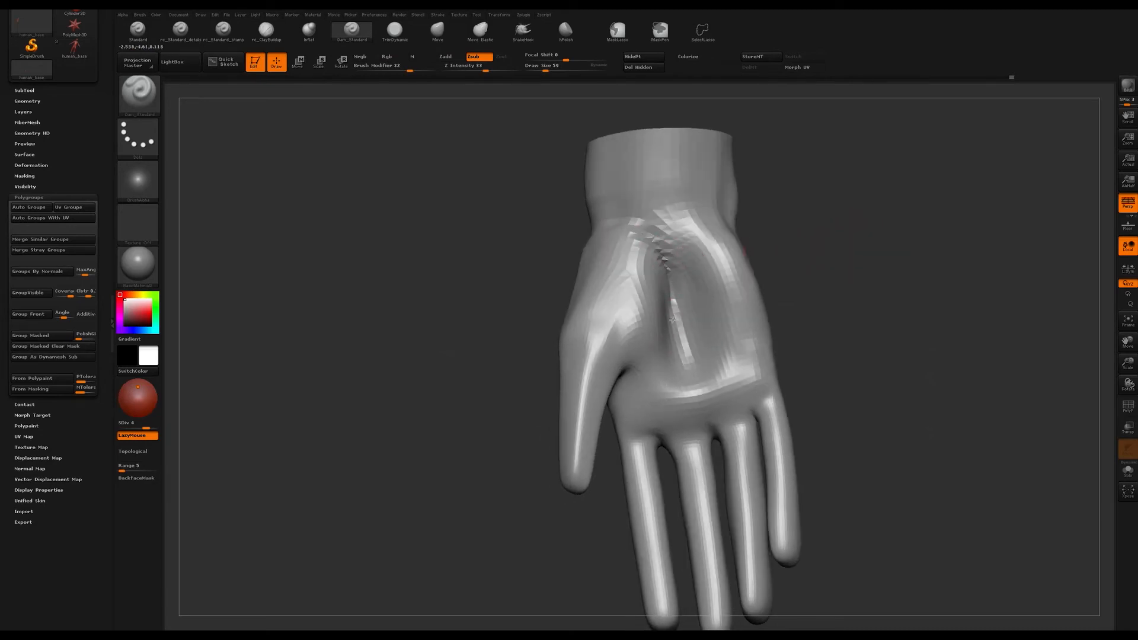
drag(832, 222, 796, 213)
drag(610, 338, 636, 314)
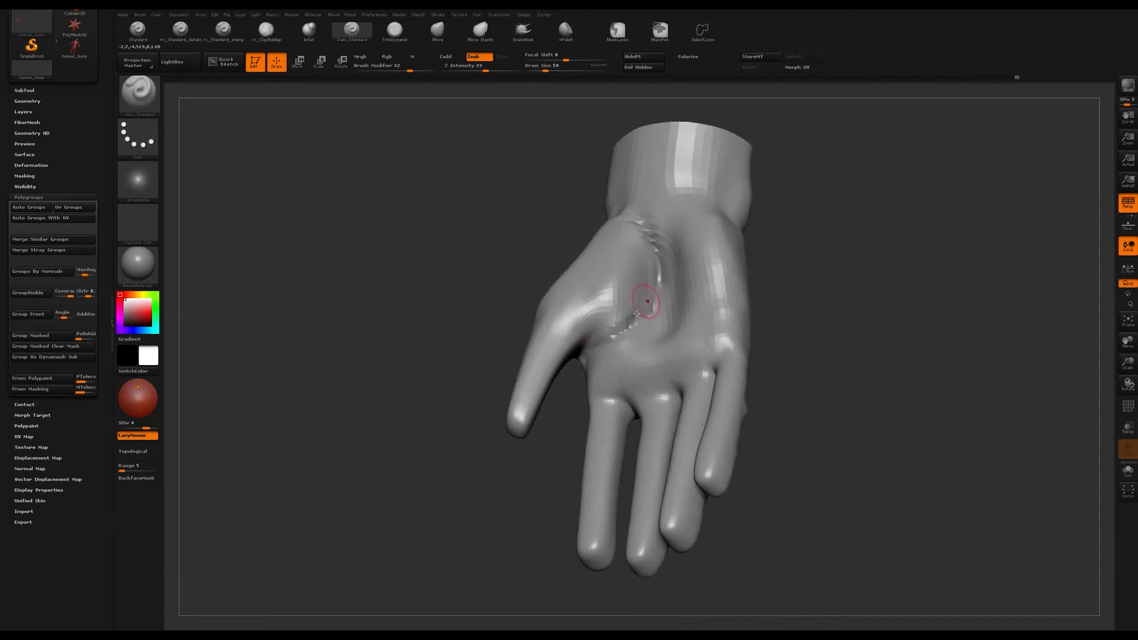
- Carve the creases across the palm below the fingers, down its centre and around the wrist
mouse_move(813, 262)
mouse_down()
mouse_move(772, 236)
mouse_move(741, 239)
mouse_move(764, 252)
mouse_move(772, 239)
mouse_move(717, 306)
mouse_move(770, 313)
mouse_move(778, 279)
mouse_move(750, 273)
mouse_up()
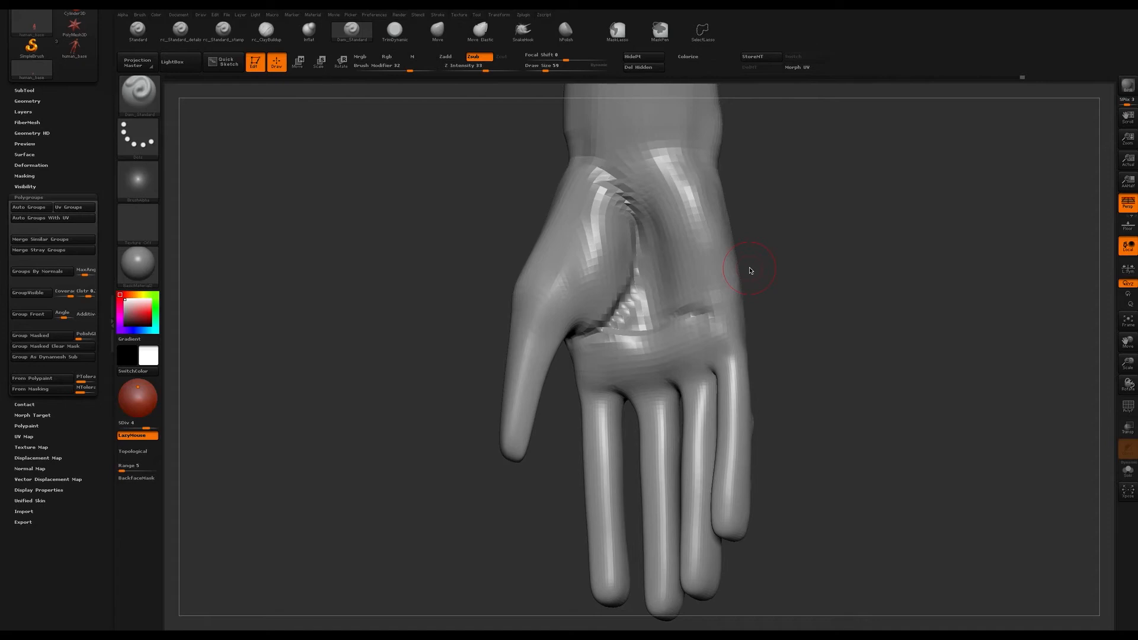
drag(940, 162, 657, 269)
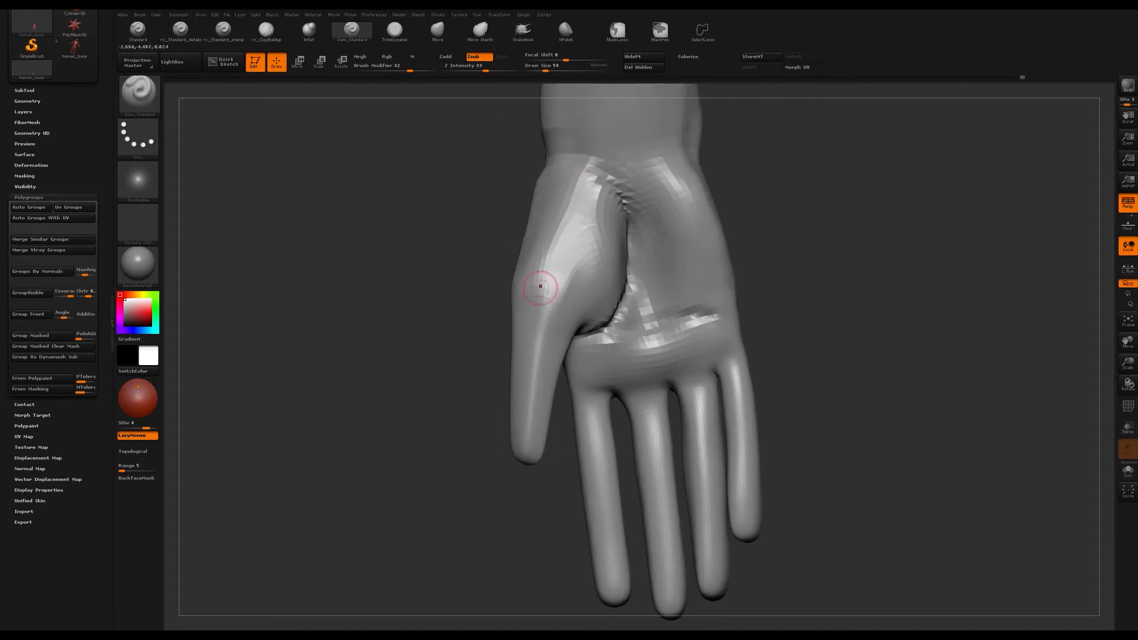
mouse_move(621, 221)
mouse_down()
mouse_move(813, 229)
mouse_move(617, 154)
mouse_move(667, 165)
mouse_move(628, 202)
mouse_move(635, 243)
mouse_move(676, 309)
mouse_up()
mouse_move(584, 345)
mouse_down()
mouse_move(714, 321)
mouse_move(760, 266)
mouse_up()
drag(750, 341, 741, 299)
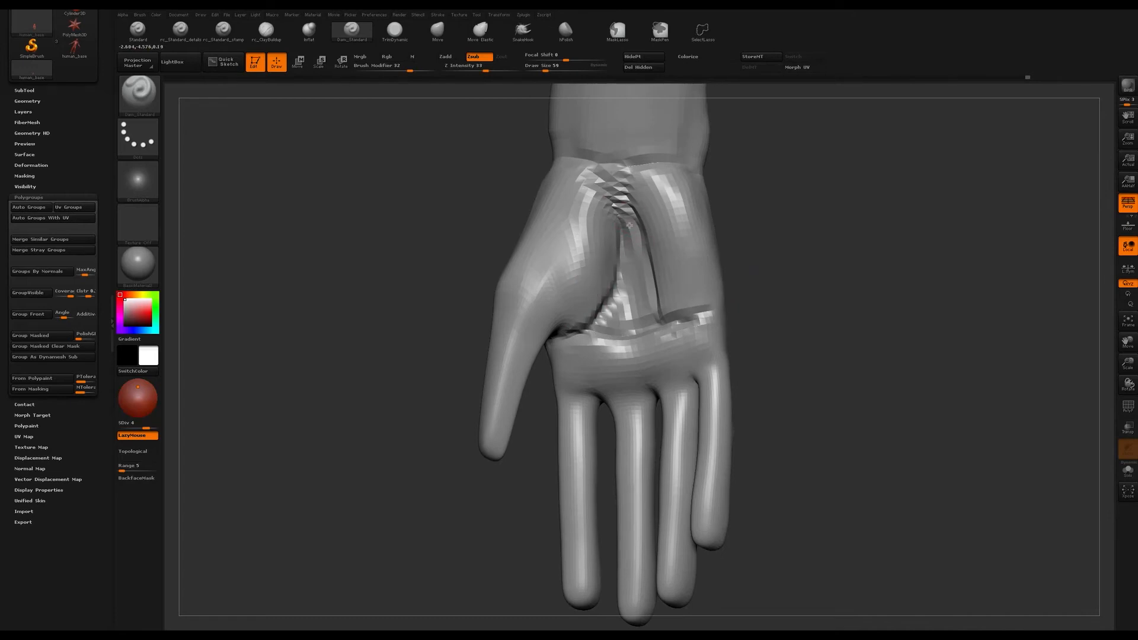
- Soften the jagged creases in the centre of the palm
mouse_move(625, 224)
ctrl+mouse_down()
mouse_move(601, 323)
mouse_move(647, 314)
mouse_move(656, 287)
ctrl+mouse_up()
mouse_move(756, 254)
mouse_down()
mouse_move(805, 236)
mouse_move(798, 252)
mouse_move(785, 238)
mouse_move(798, 238)
mouse_up()
shift+drag(625, 245, 629, 264)
mouse_move(762, 228)
mouse_down()
mouse_move(696, 219)
mouse_move(737, 206)
mouse_move(755, 183)
mouse_move(759, 202)
mouse_move(775, 175)
mouse_move(729, 210)
mouse_up()
- Reshape the hollow between the two palm pads near the wrist with an enlarged Move brush
key(b)
key(m)
key(v)
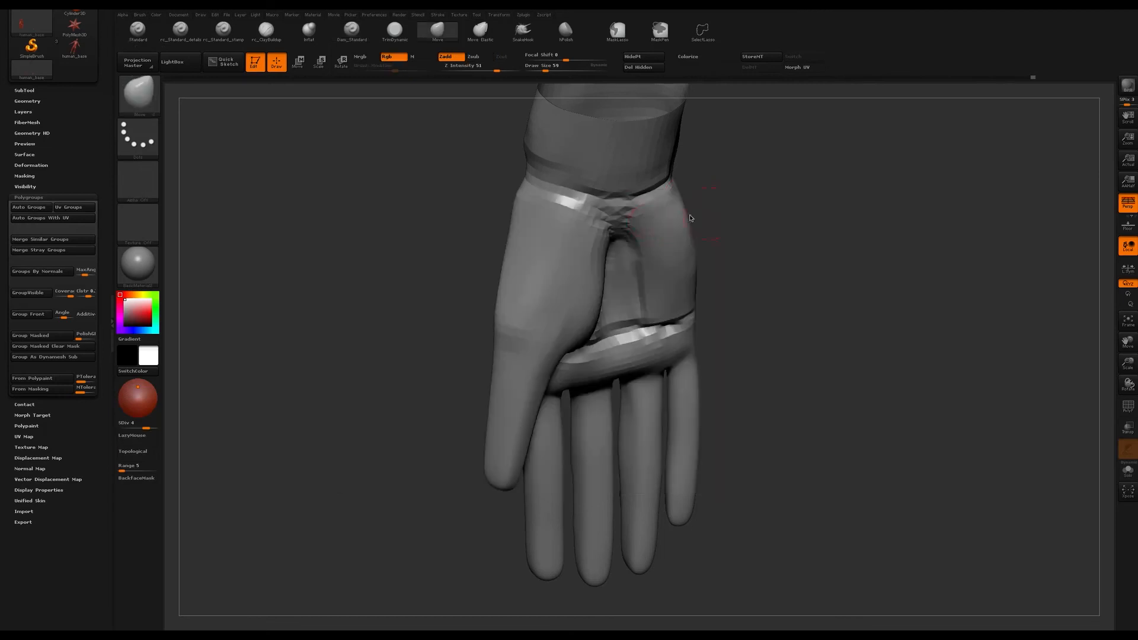
drag(621, 217, 622, 207)
drag(733, 222, 800, 231)
key(s)
drag(622, 216, 624, 216)
drag(582, 264, 495, 260)
mouse_move(624, 215)
mouse_down()
mouse_move(623, 198)
mouse_move(613, 205)
mouse_up()
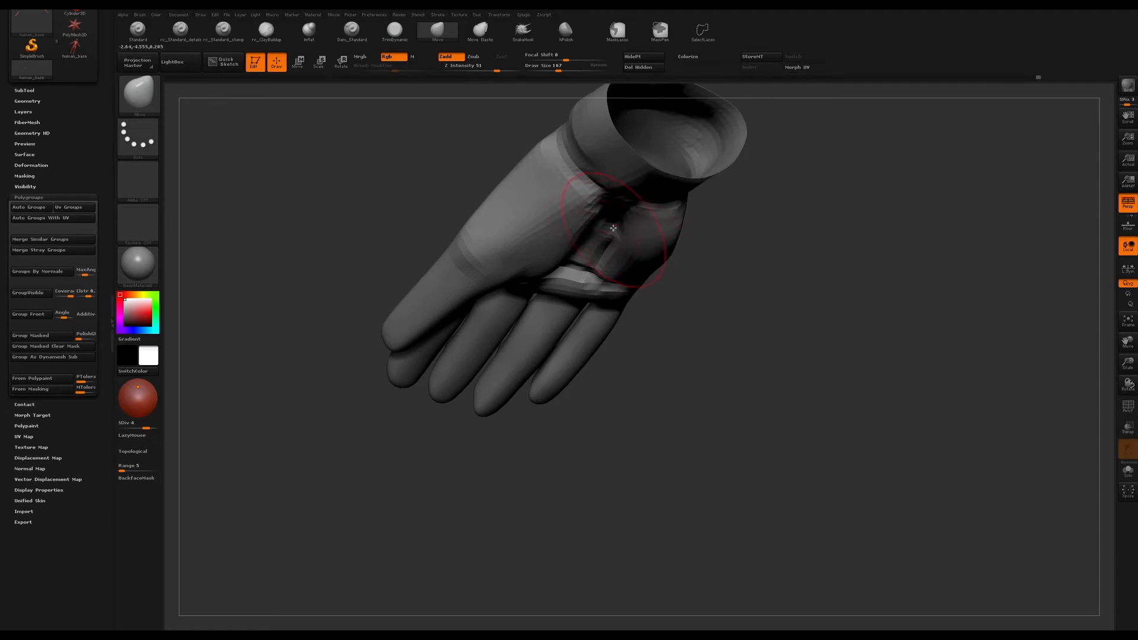
- Adjust the heel of the palm with a smaller Move brush and smooth the centre of the palm
drag(730, 282, 705, 230)
key(s)
drag(608, 229, 606, 219)
shift+drag(615, 280, 577, 284)
mouse_move(679, 244)
mouse_down()
mouse_move(735, 213)
mouse_move(740, 224)
mouse_move(713, 218)
mouse_up()
- Subdivide the mesh to level 5, then fill out the thumb pad with the Clay brush and smooth it
key(b)
key(c)
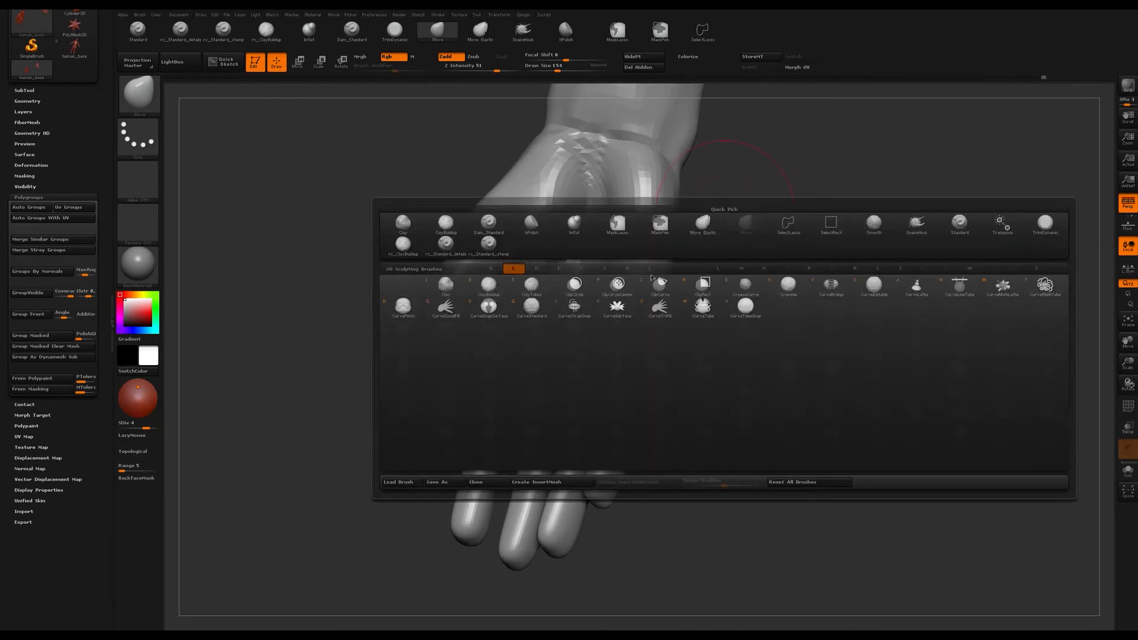
click(404, 228)
key(ctrl+d)
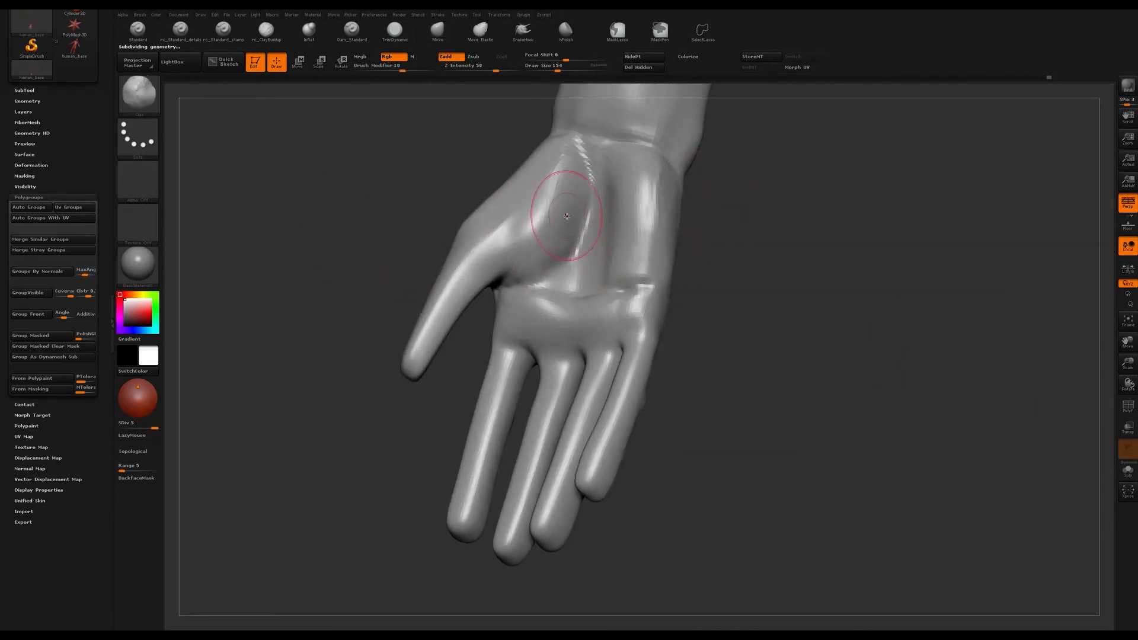
mouse_move(570, 201)
mouse_down()
mouse_move(582, 162)
mouse_move(575, 240)
mouse_move(546, 272)
mouse_up()
mouse_move(399, 219)
alt+mouse_down()
mouse_move(433, 213)
mouse_move(381, 211)
mouse_move(384, 237)
mouse_move(424, 246)
alt+mouse_up()
key(shift)
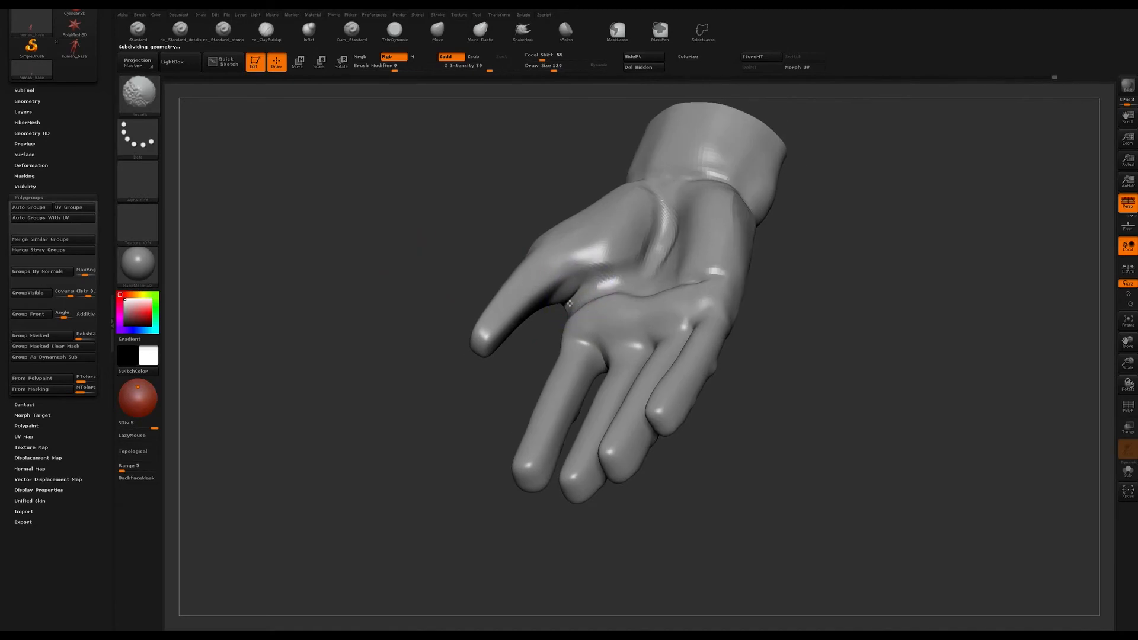
- Smooth the web between the thumb and the index finger with a smaller brush
drag(476, 209, 502, 141)
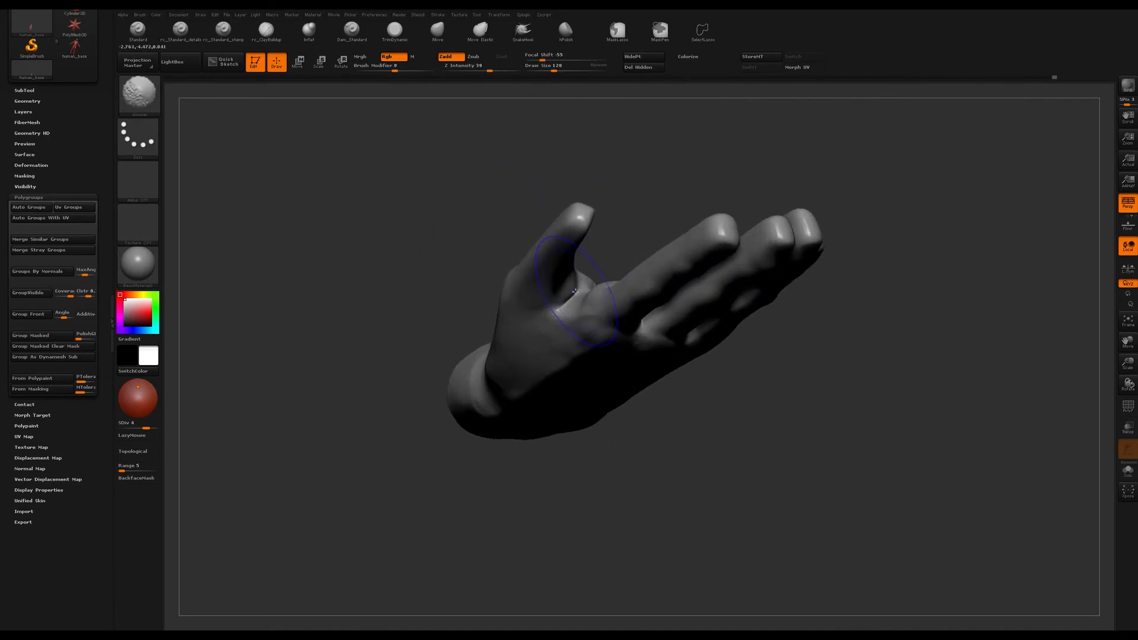
key(s)
drag(575, 294, 571, 294)
shift+drag(569, 297, 560, 308)
mouse_move(636, 233)
mouse_down()
mouse_move(660, 186)
mouse_move(682, 213)
mouse_move(736, 237)
mouse_move(712, 224)
mouse_move(750, 173)
mouse_move(567, 276)
mouse_move(606, 239)
mouse_up()
- Build up the inner edge of the thumb pad with the Clay brush and smooth it into the palm
key(ctrl+d)
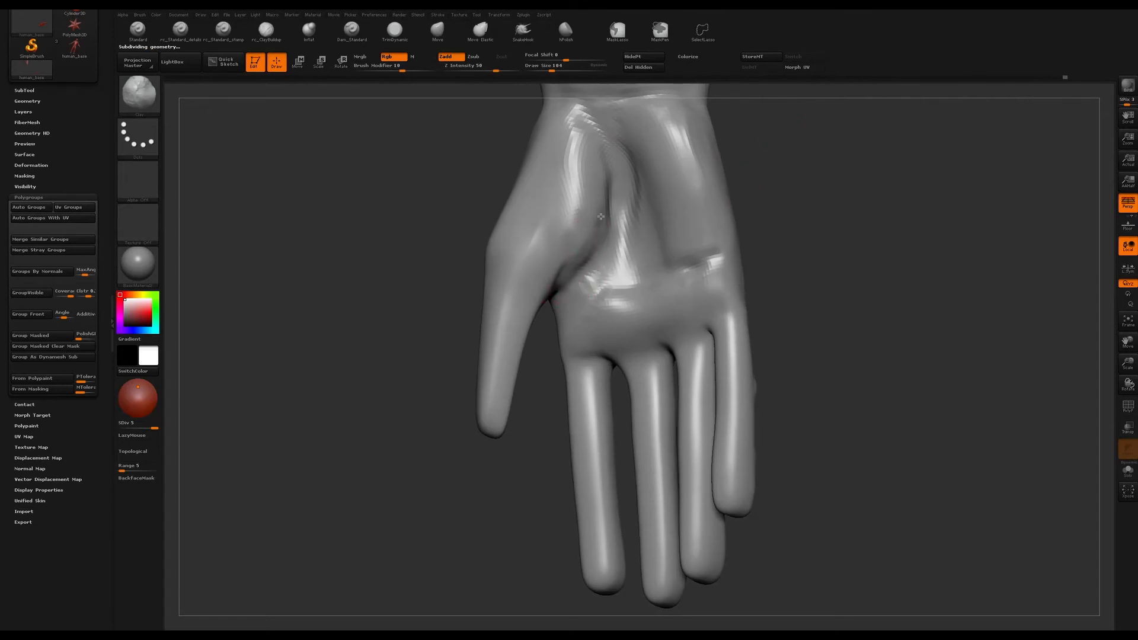
drag(579, 126, 582, 199)
mouse_move(411, 195)
alt+mouse_down()
mouse_move(413, 236)
mouse_move(554, 185)
alt+mouse_up()
shift+drag(579, 224, 681, 220)
- Flatten the back of the thumb's metacarpal from the wrist to the knuckle with the TrimDynamic brush
mouse_move(753, 234)
alt+mouse_down()
mouse_move(741, 201)
mouse_move(712, 239)
mouse_move(757, 204)
mouse_move(716, 219)
mouse_move(734, 186)
mouse_move(818, 166)
mouse_move(746, 192)
mouse_move(714, 178)
mouse_move(678, 211)
mouse_move(628, 299)
mouse_move(593, 303)
alt+mouse_up()
key(bracketleft)
drag(555, 335, 648, 267)
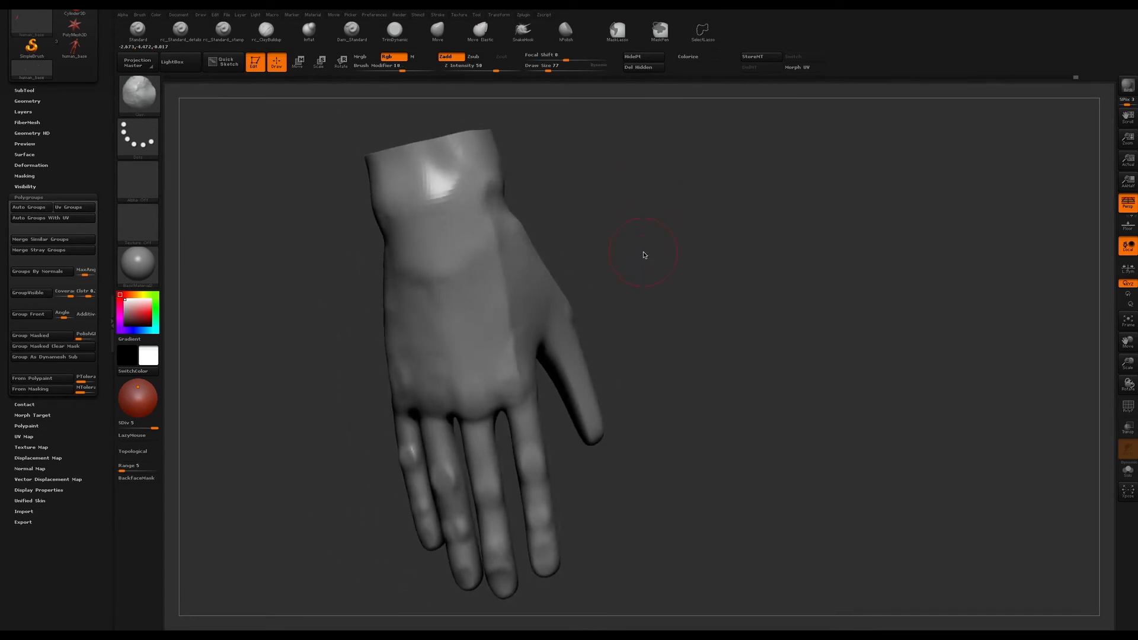
mouse_move(654, 207)
mouse_down()
mouse_move(638, 254)
mouse_move(585, 318)
mouse_move(554, 314)
mouse_move(554, 279)
mouse_up()
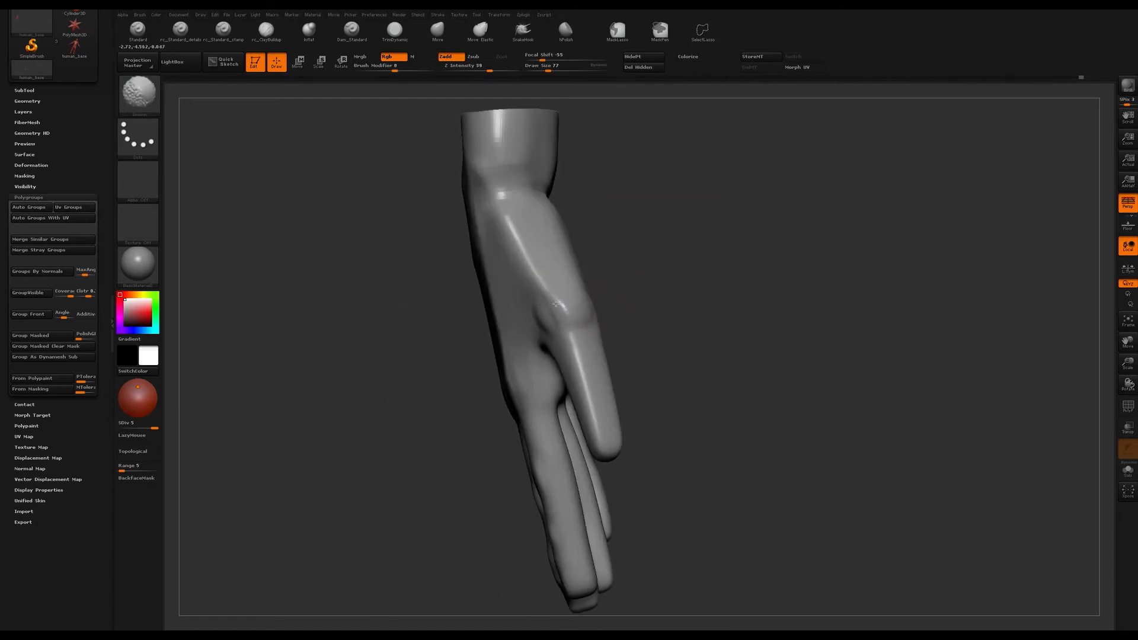
key(b)
key(d)
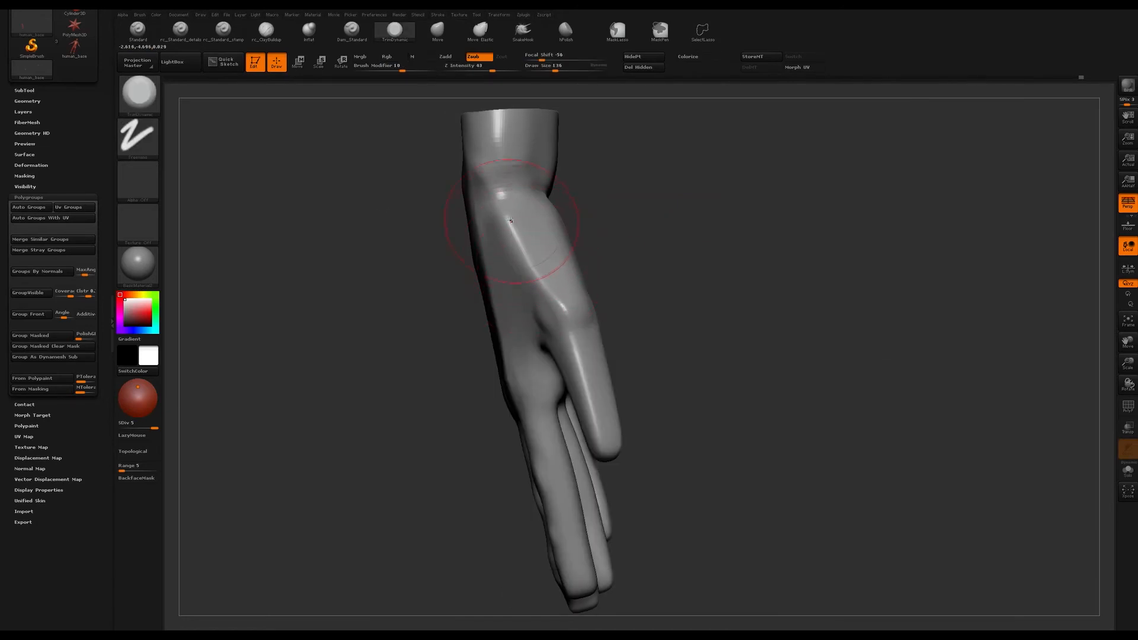
drag(558, 302, 567, 253)
mouse_move(403, 273)
mouse_down()
mouse_move(492, 240)
mouse_move(544, 290)
mouse_move(535, 265)
mouse_up()
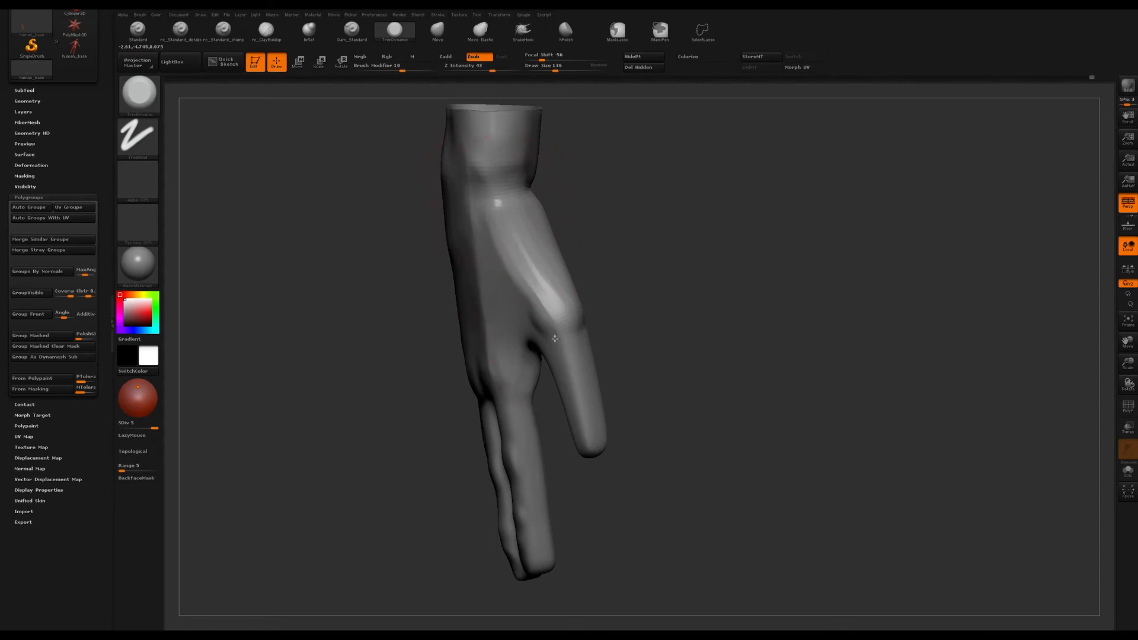
mouse_move(591, 271)
mouse_down()
mouse_move(609, 249)
mouse_move(569, 243)
mouse_move(560, 278)
mouse_up()
mouse_move(634, 272)
mouse_down()
mouse_move(653, 269)
mouse_move(647, 283)
mouse_up()
- Build up the thumb's knuckle and the tendon running down its back from the wrist with the Clay brush
key(b)
key(b)
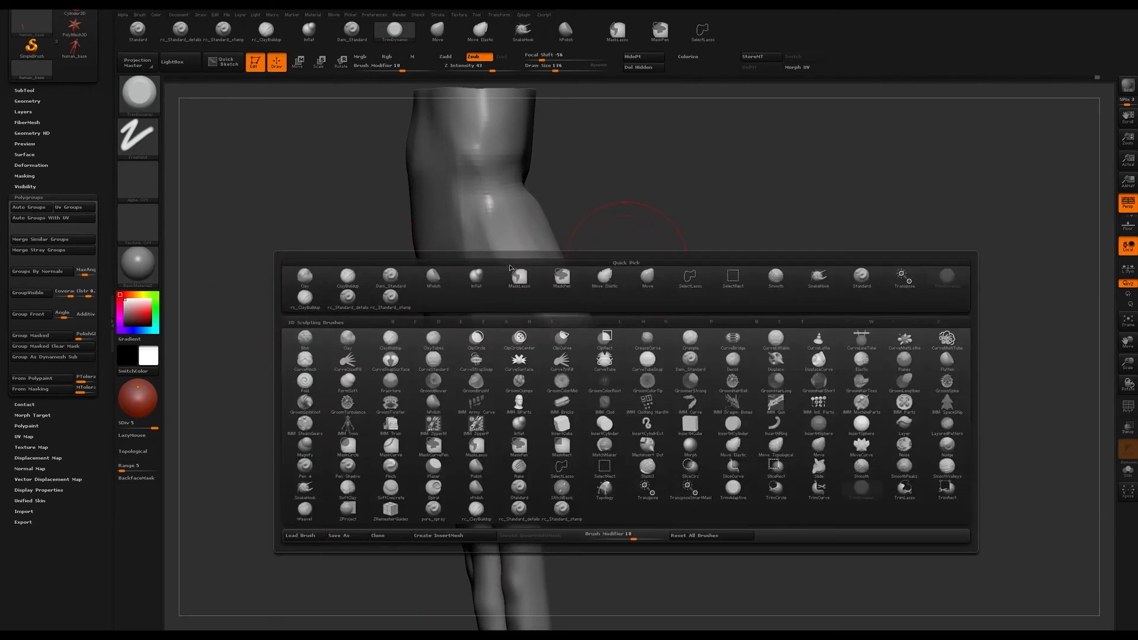
click(300, 284)
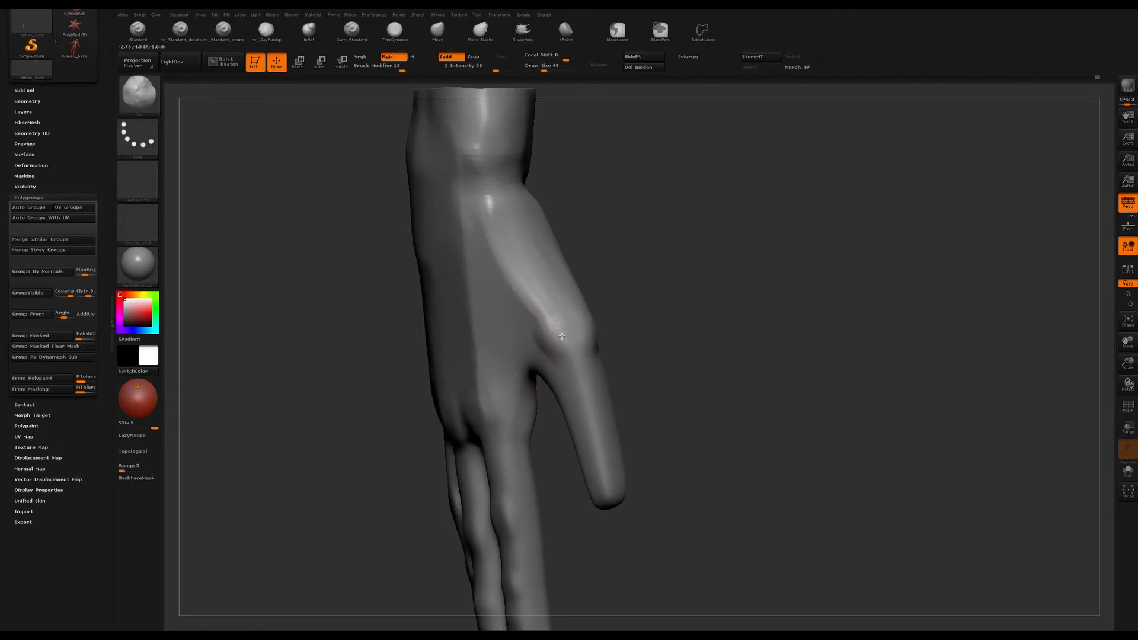
drag(656, 300, 638, 234)
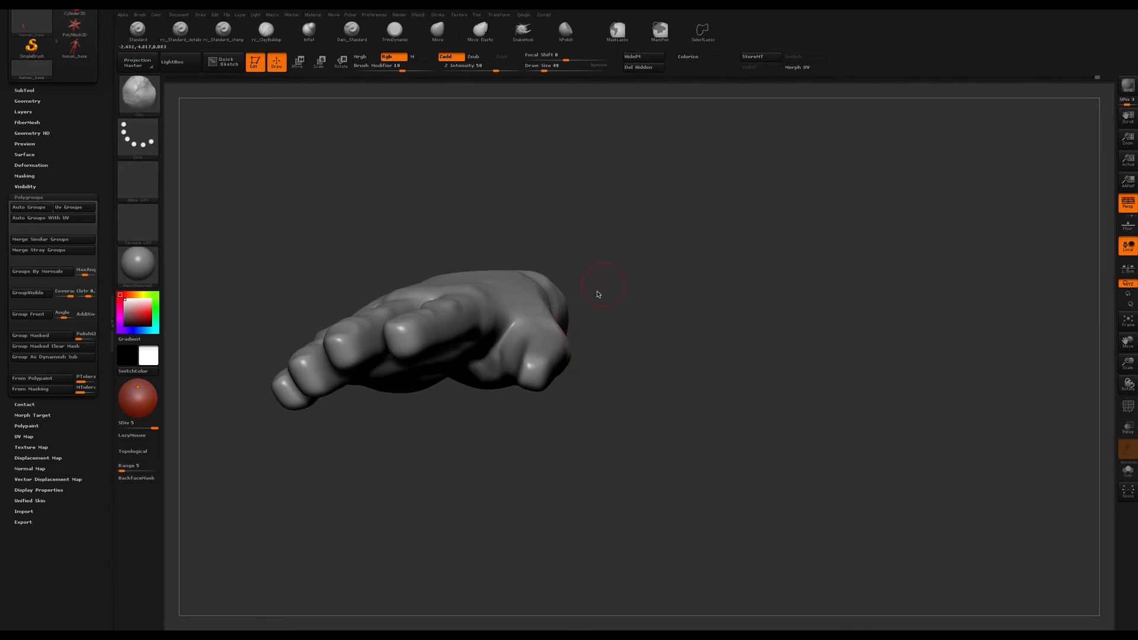
drag(634, 281, 619, 344)
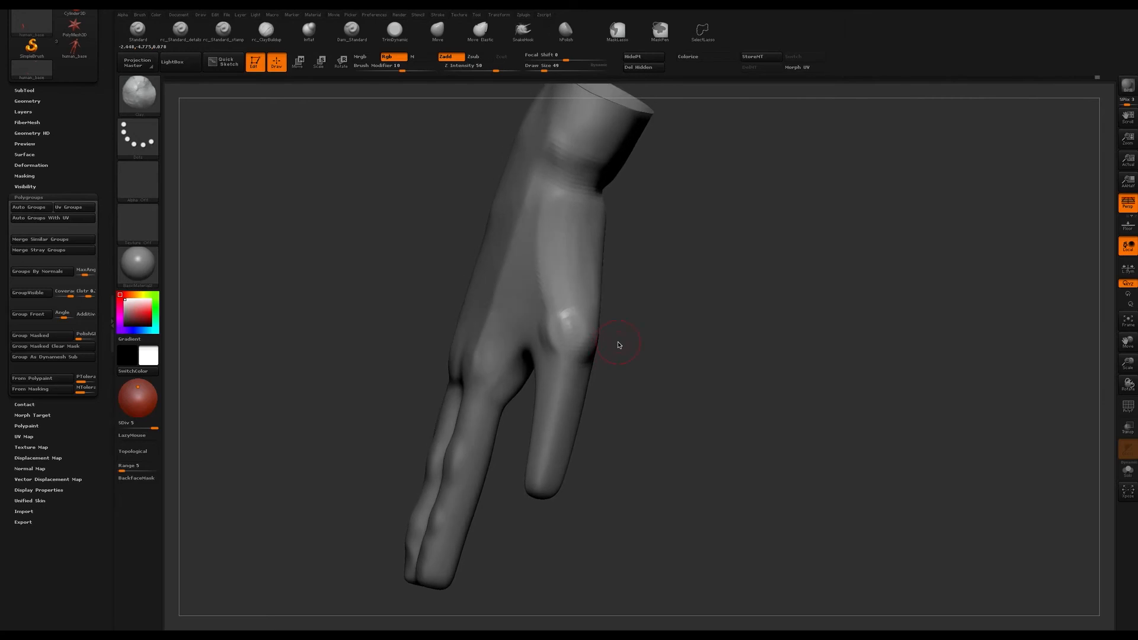
mouse_move(665, 300)
mouse_down()
mouse_move(671, 382)
mouse_move(673, 370)
mouse_move(622, 332)
mouse_move(552, 392)
mouse_move(544, 432)
mouse_up()
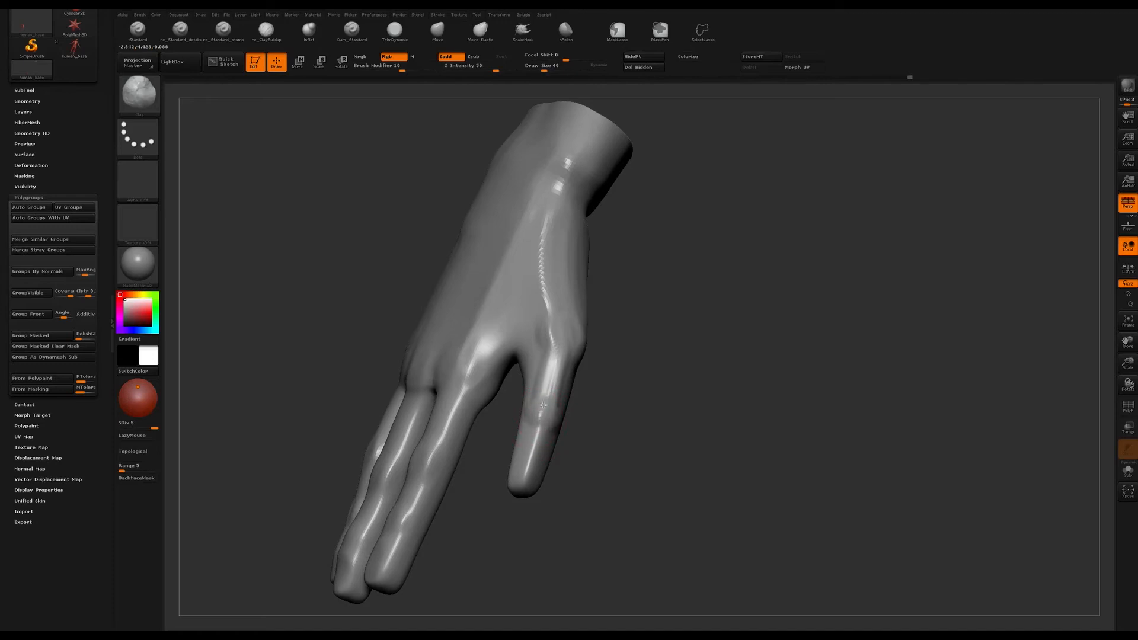
- Smooth the thumb's tendon into the hand and shape the upper joint and nail area of the thumb
drag(655, 371, 579, 375)
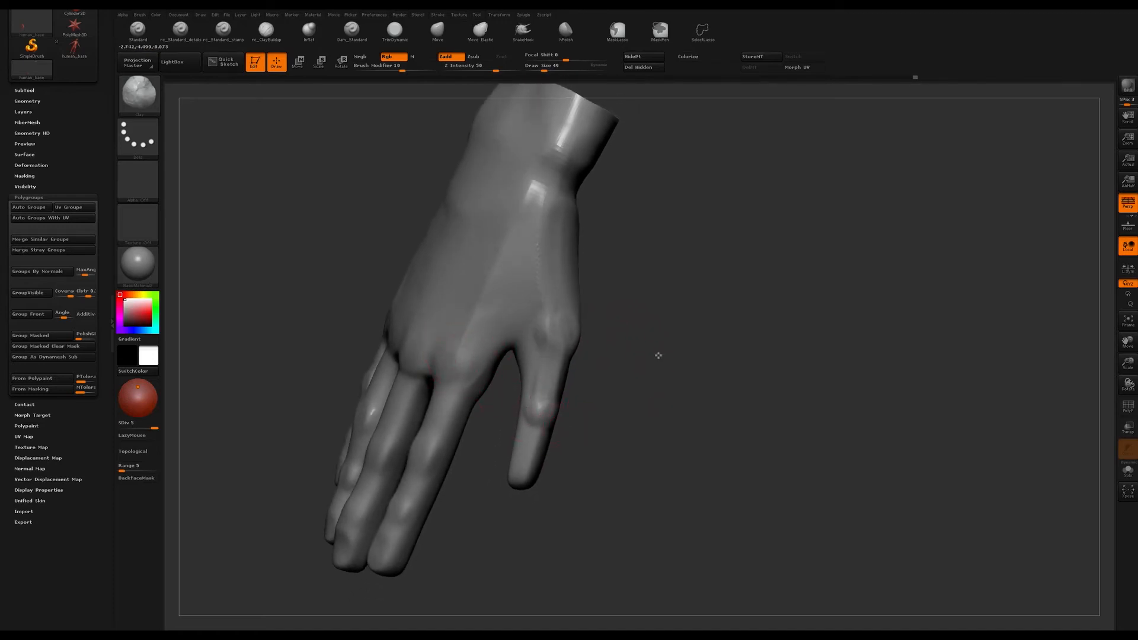
drag(659, 356, 676, 344)
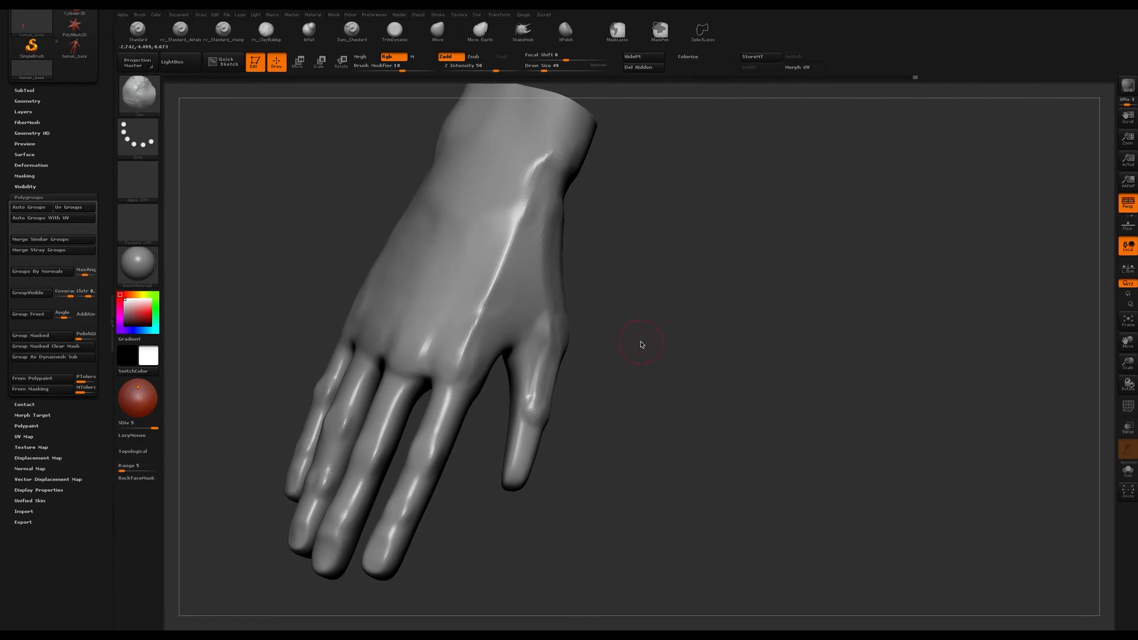
mouse_move(674, 360)
mouse_down()
mouse_move(686, 356)
mouse_move(648, 325)
mouse_move(691, 389)
mouse_move(710, 359)
mouse_move(745, 384)
mouse_move(629, 373)
mouse_up()
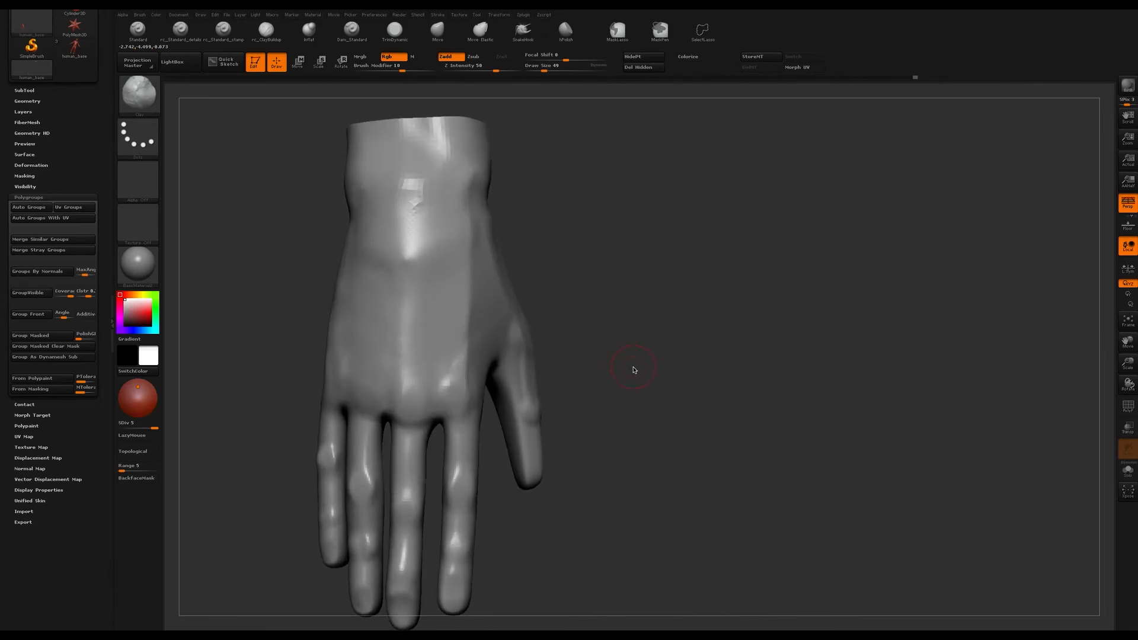
drag(651, 346, 531, 398)
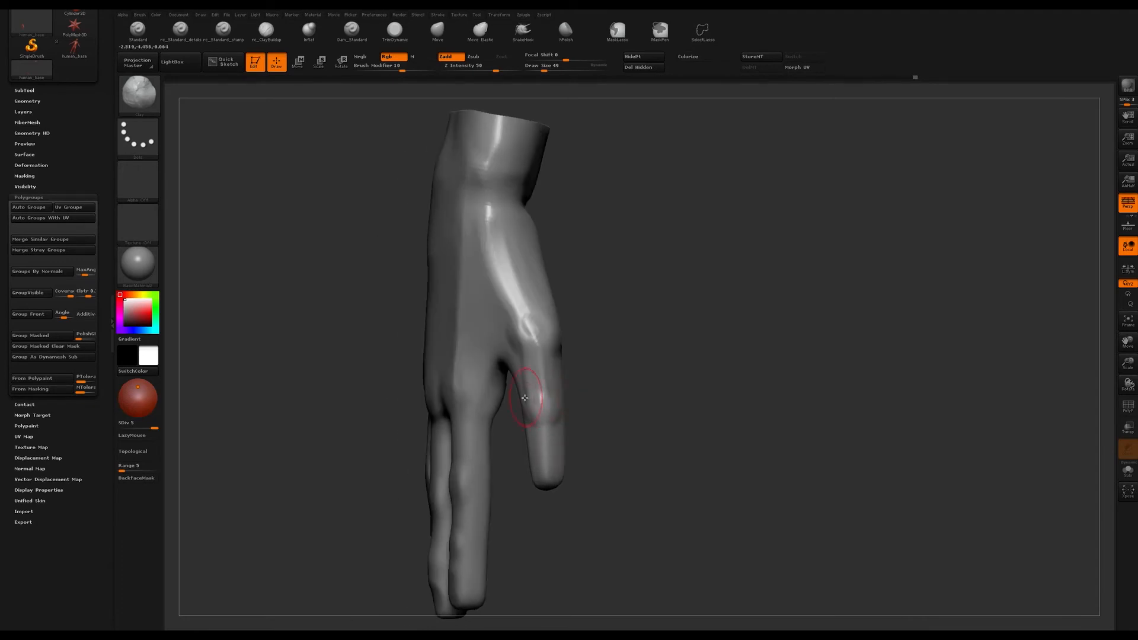
mouse_move(596, 423)
mouse_down()
mouse_move(568, 414)
mouse_move(532, 443)
mouse_up()
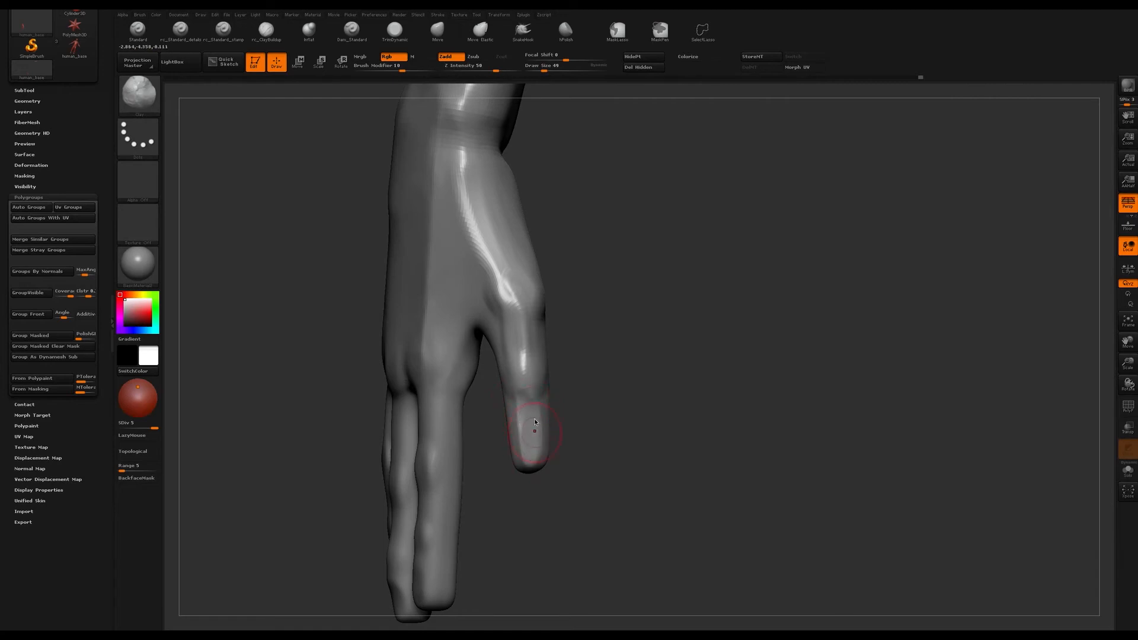
mouse_move(587, 424)
mouse_down()
mouse_move(600, 394)
mouse_move(580, 431)
mouse_up()
- Mask the fingertips and draw Transpose lines from the finger and thumb tips to compare their orientation
mouse_move(582, 540)
alt+mouse_down()
mouse_move(587, 425)
mouse_move(577, 427)
alt+mouse_up()
ctrl+drag(465, 448, 471, 458)
mouse_move(412, 489)
ctrl+mouse_down()
mouse_move(409, 476)
mouse_move(368, 478)
ctrl+mouse_up()
ctrl+drag(315, 434, 328, 443)
mouse_move(577, 448)
mouse_down()
mouse_move(561, 389)
mouse_move(559, 398)
mouse_up()
key(w)
drag(396, 398, 361, 260)
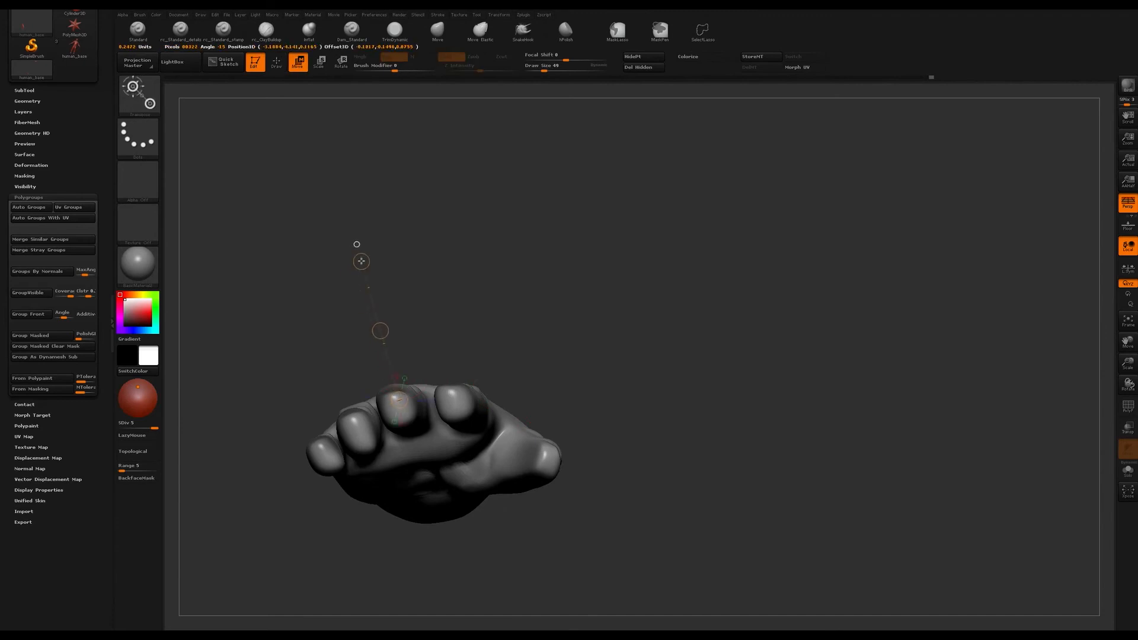
mouse_move(611, 437)
mouse_down()
mouse_move(581, 447)
mouse_move(657, 415)
mouse_up()
drag(668, 287, 670, 326)
drag(652, 354, 645, 332)
- Try rotating the thumb with Transpose while the rest of the hand is masked, undo the rotation and clear the mask
key(r)
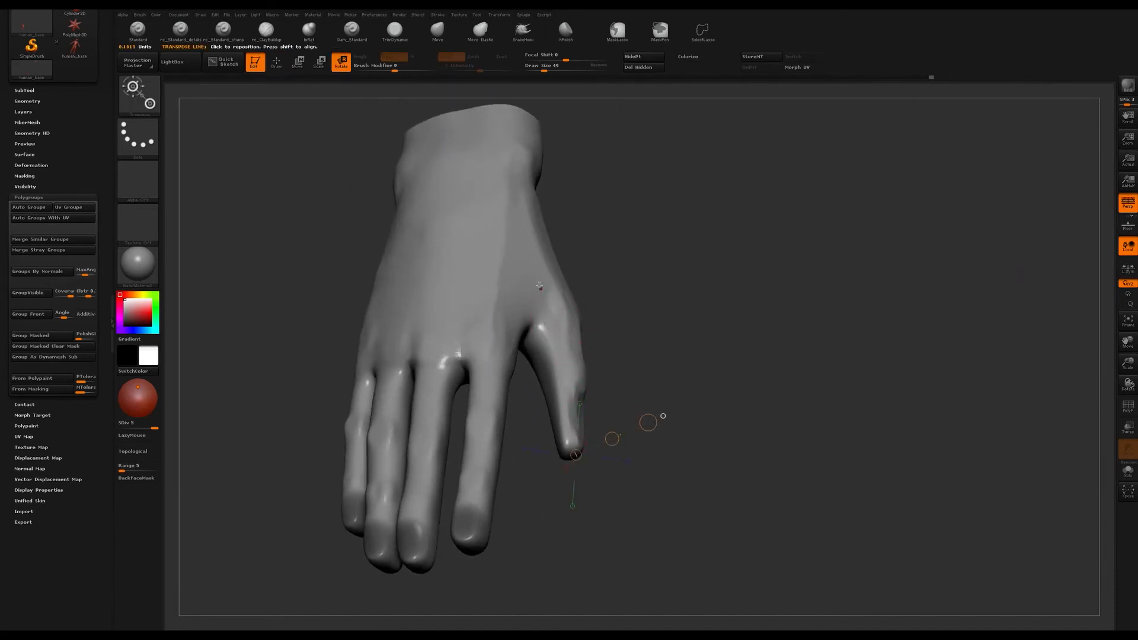
mouse_move(541, 307)
ctrl+mouse_down()
mouse_move(569, 367)
mouse_move(576, 432)
mouse_move(560, 436)
mouse_move(585, 417)
mouse_move(571, 422)
mouse_move(569, 473)
mouse_move(558, 448)
ctrl+mouse_up()
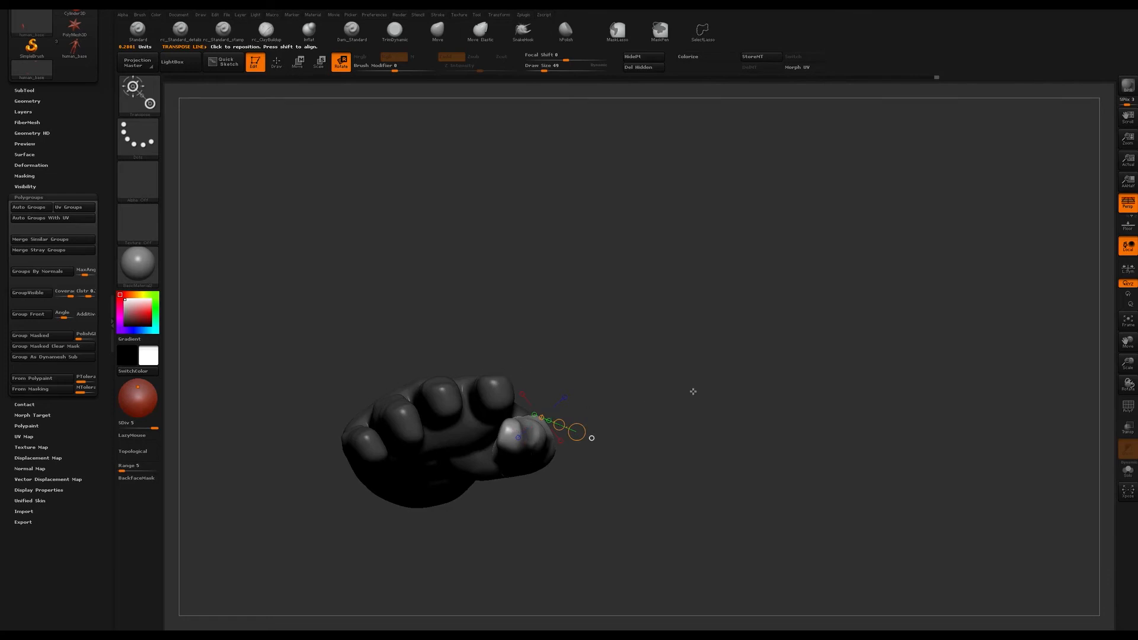
key(ctrl+z)
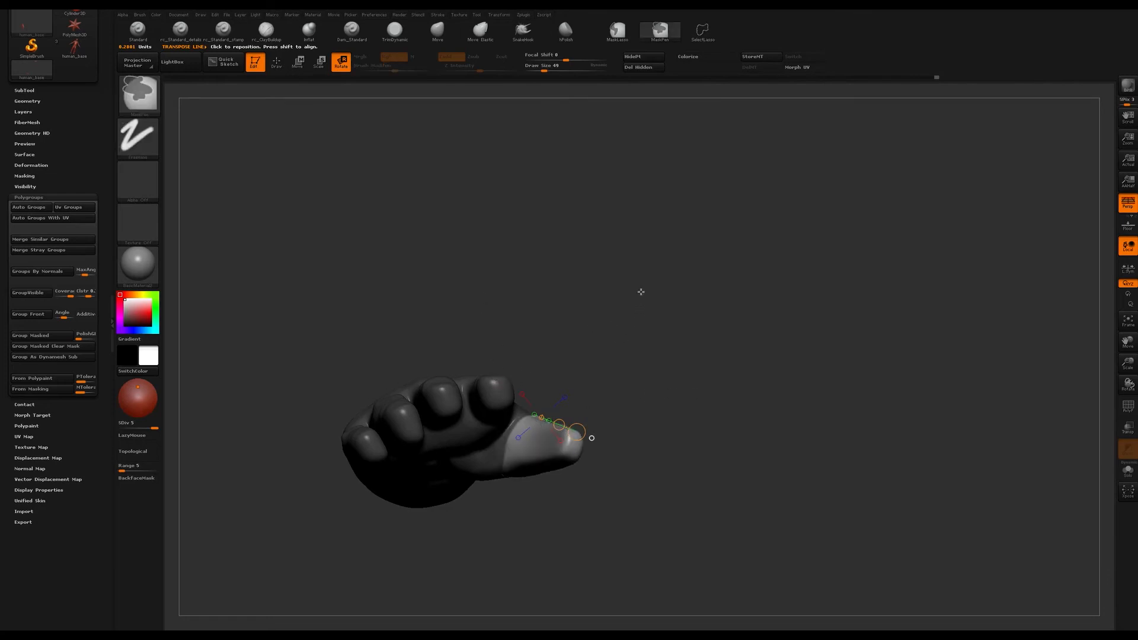
mouse_move(643, 265)
mouse_down()
mouse_move(650, 368)
mouse_move(641, 402)
mouse_up()
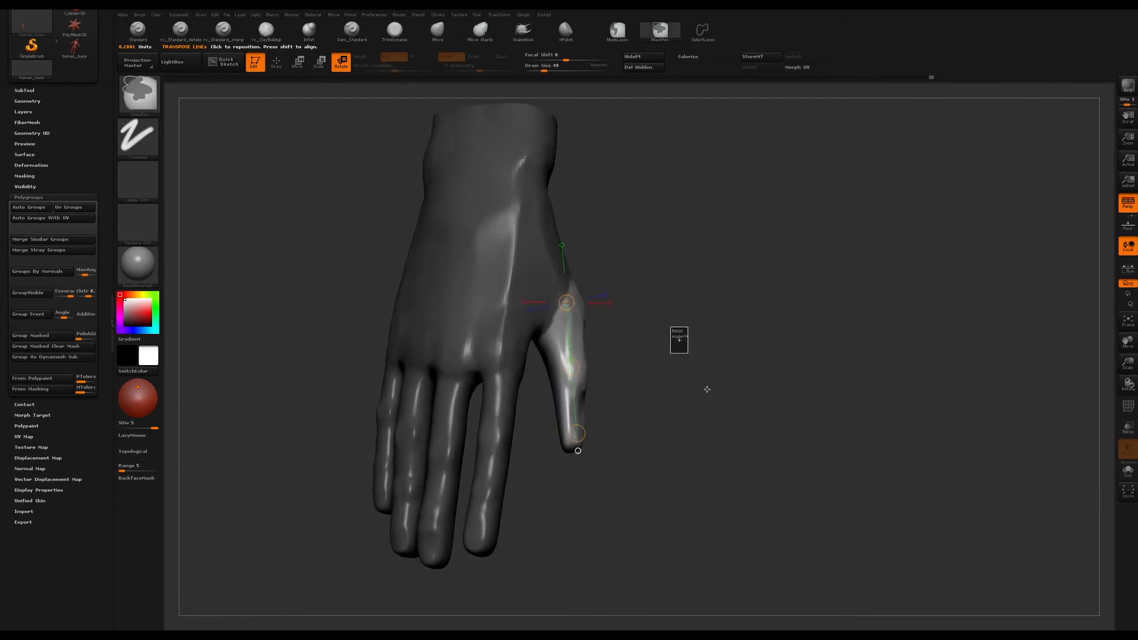
key(ctrl+shift+a)
key(q)
ctrl+click(642, 379)
- Build up the end segment of the thumb around its upper joint with the Clay brush
alt+drag(643, 369, 650, 364)
key(b)
key(b)
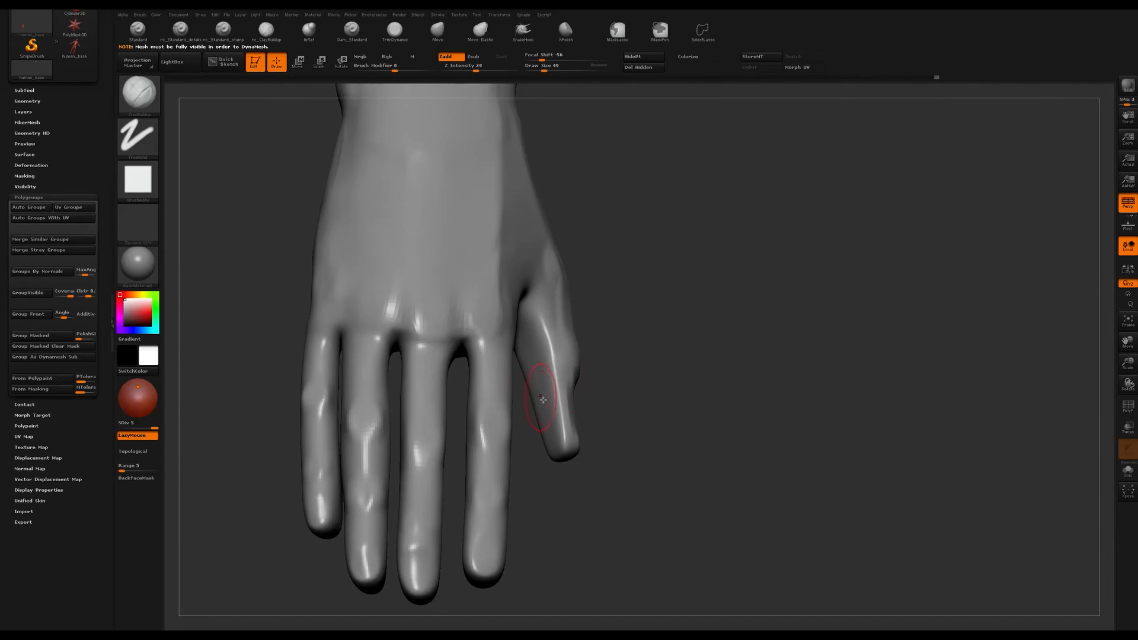
key(b)
click(231, 378)
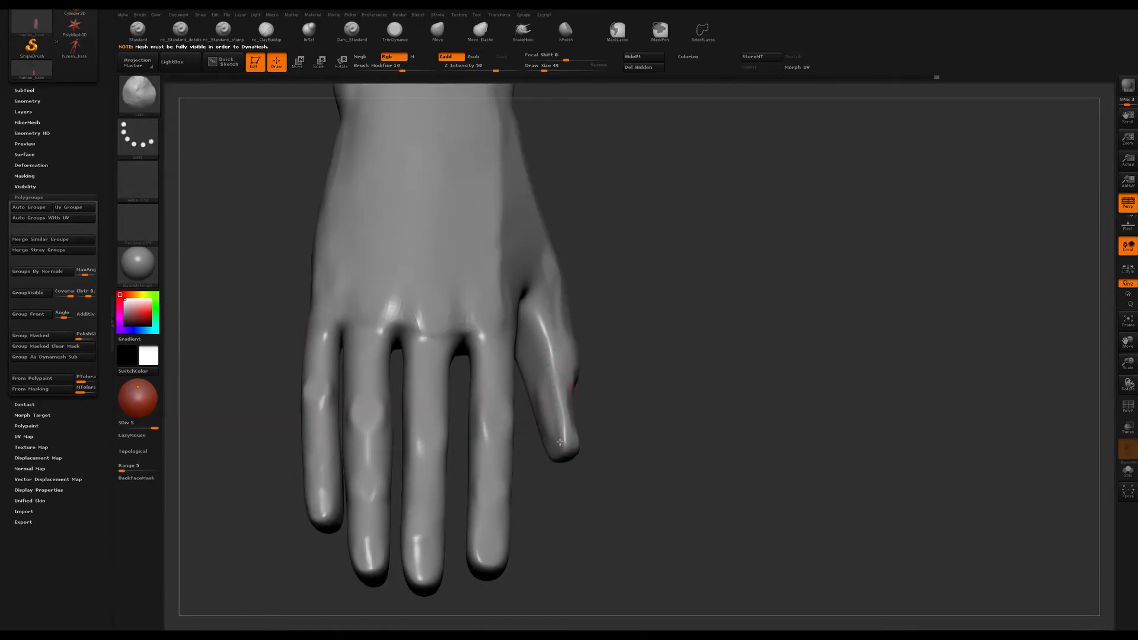
mouse_move(579, 502)
mouse_down()
mouse_move(589, 401)
mouse_move(565, 398)
mouse_move(593, 398)
mouse_move(569, 427)
mouse_move(618, 508)
mouse_move(643, 490)
mouse_move(599, 415)
mouse_move(623, 386)
mouse_move(612, 389)
mouse_up()
key(s)
key(s)
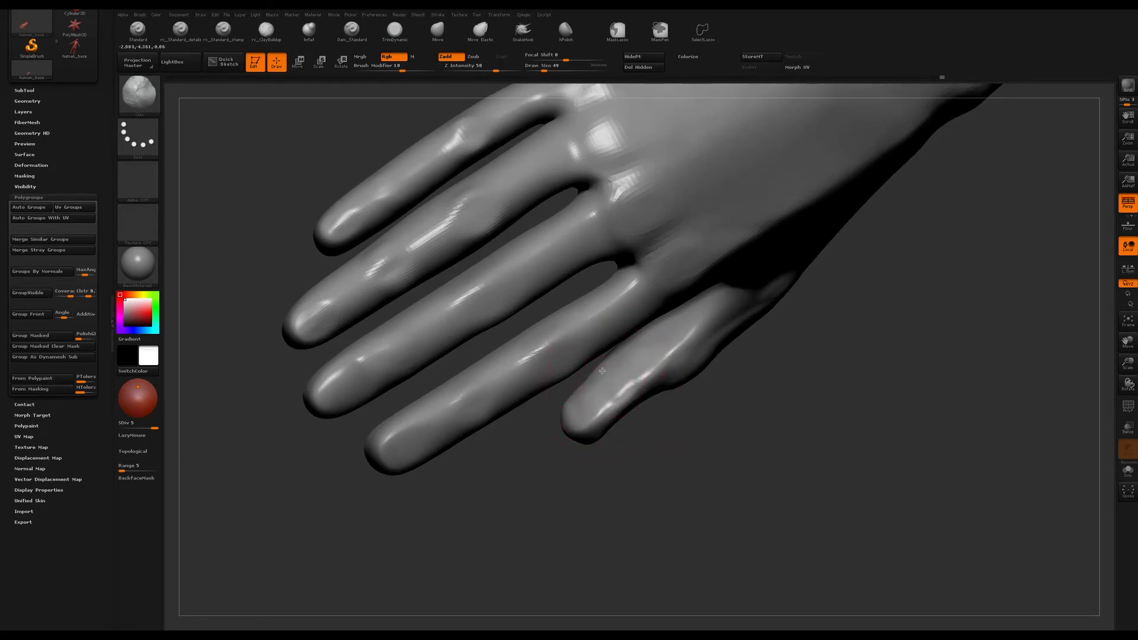
- Lower the mesh to subdivision level 4 and fill out the fleshy pad of the thumb tip with the Clay brush at size 124
mouse_move(616, 470)
mouse_down()
mouse_move(648, 440)
mouse_move(579, 432)
mouse_up()
key(shift+d)
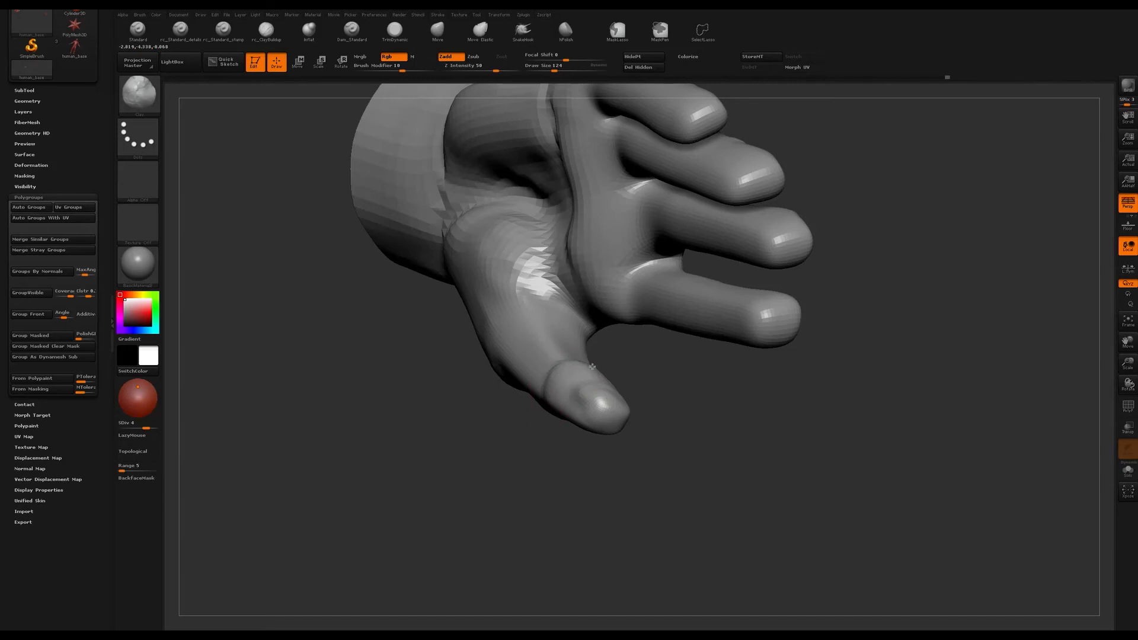
drag(611, 442, 616, 472)
drag(557, 440, 562, 504)
mouse_move(671, 409)
mouse_down()
mouse_move(679, 425)
mouse_move(539, 449)
mouse_up()
key(shift)
mouse_move(583, 356)
mouse_down()
mouse_move(620, 399)
mouse_move(537, 431)
mouse_up()
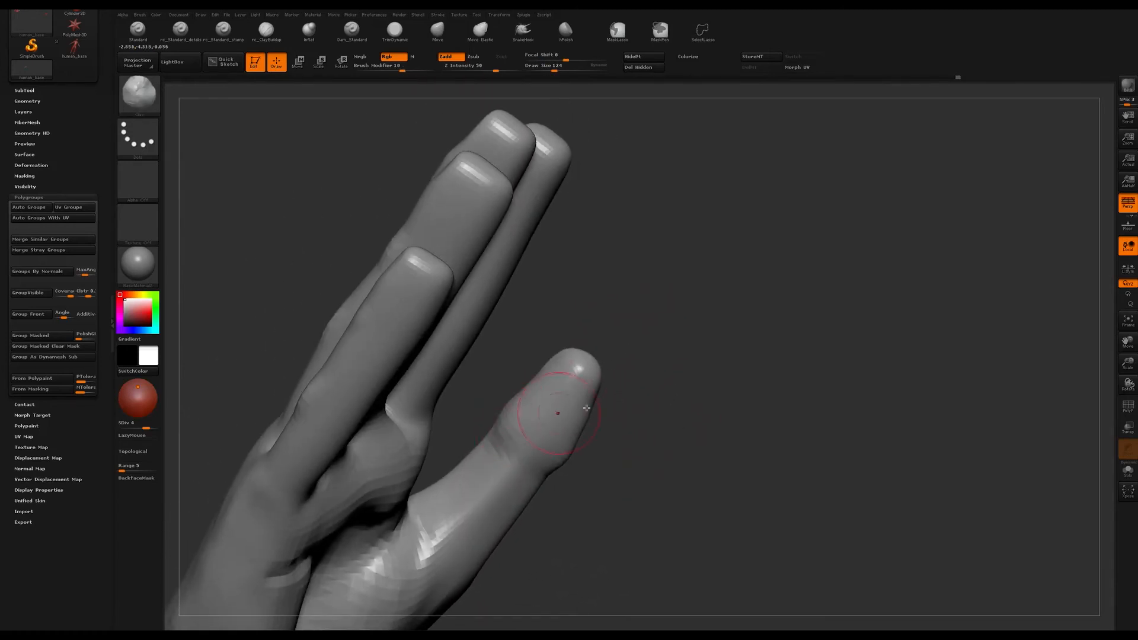
- Smooth the crease below the thumb tip's pad and refine the back of the thumb tip with the brush at size 54
drag(643, 306, 611, 341)
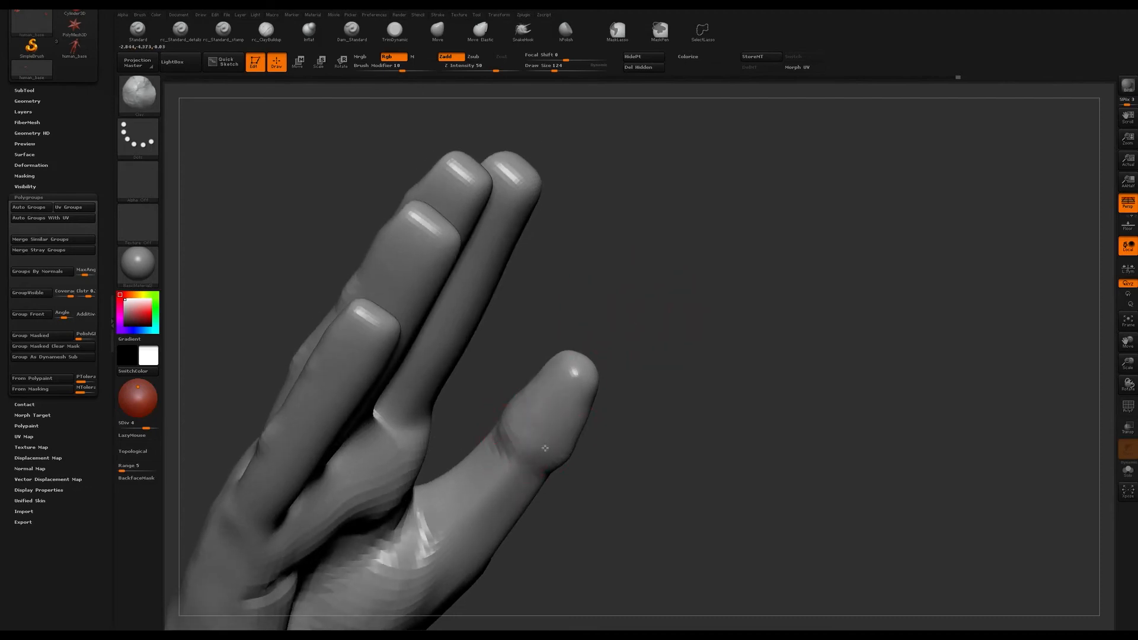
shift+drag(527, 422, 514, 412)
mouse_move(588, 356)
mouse_down()
mouse_move(608, 399)
mouse_move(645, 376)
mouse_move(538, 393)
mouse_up()
text(s54)
key(Return)
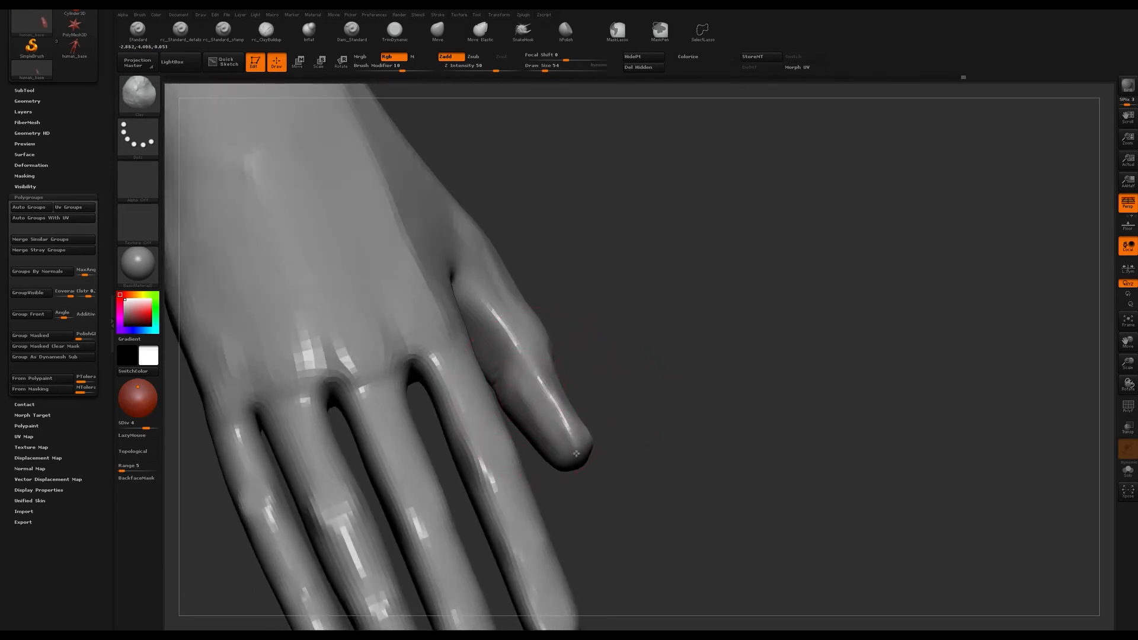
drag(601, 443, 585, 423)
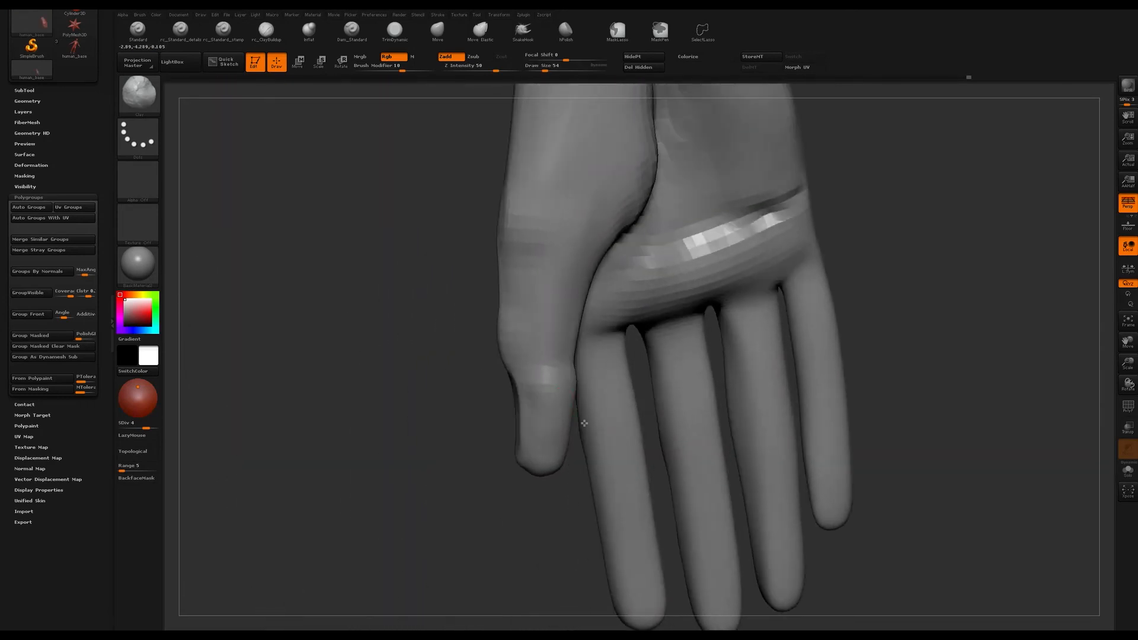
- Shape the thumb tip with the brush at size 112, and smooth its nail area at subdivision level 3
text(112)
key(Return)
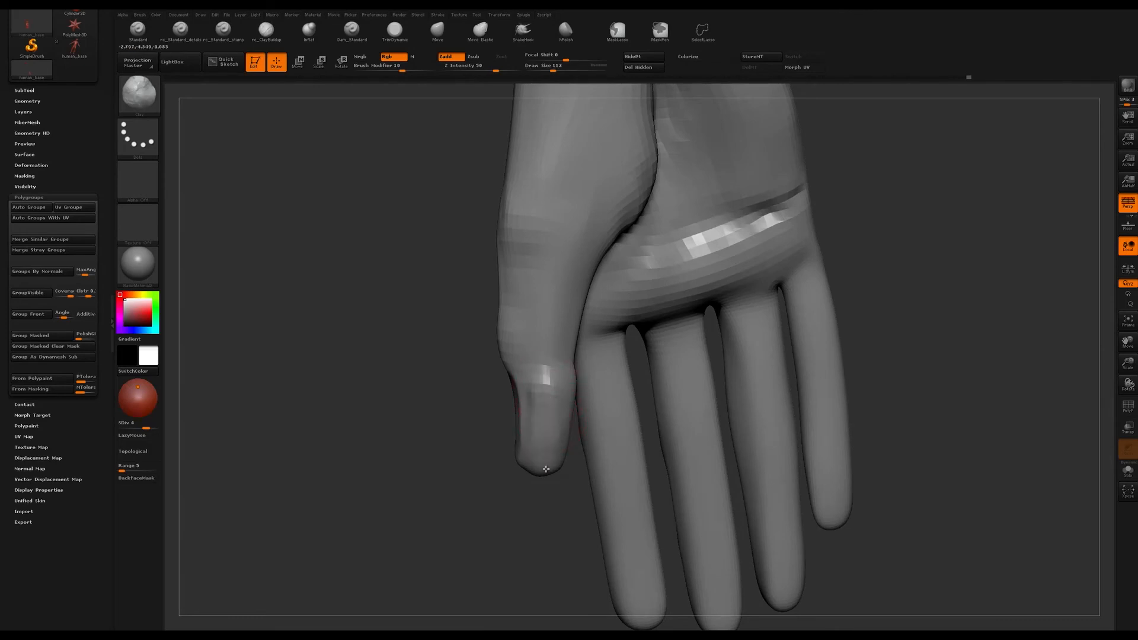
drag(487, 504, 526, 472)
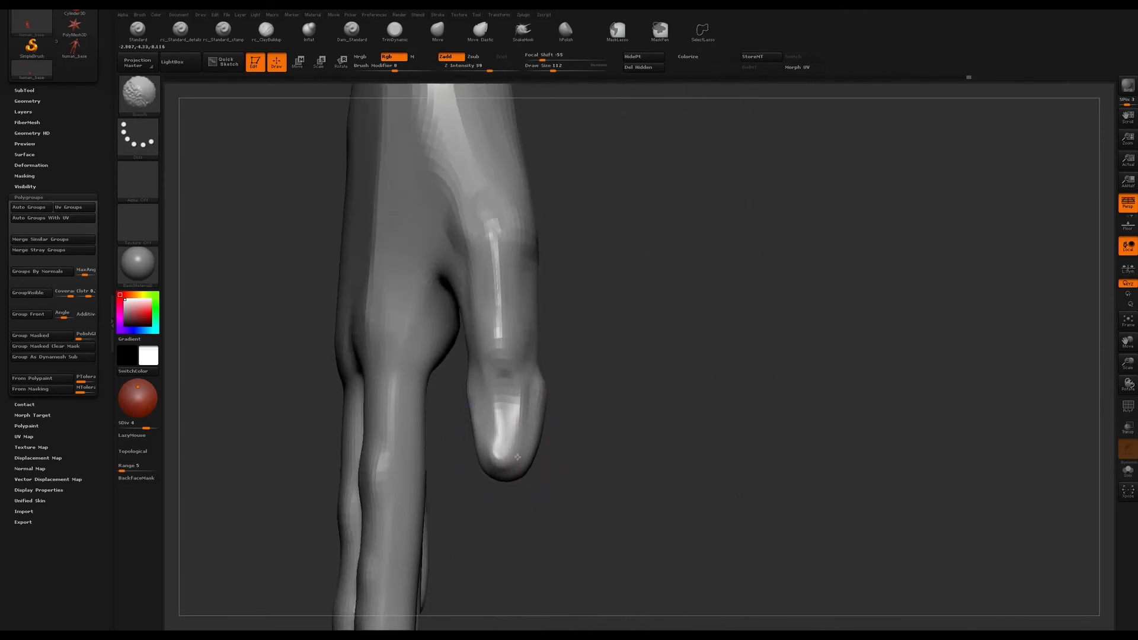
key(shift+d)
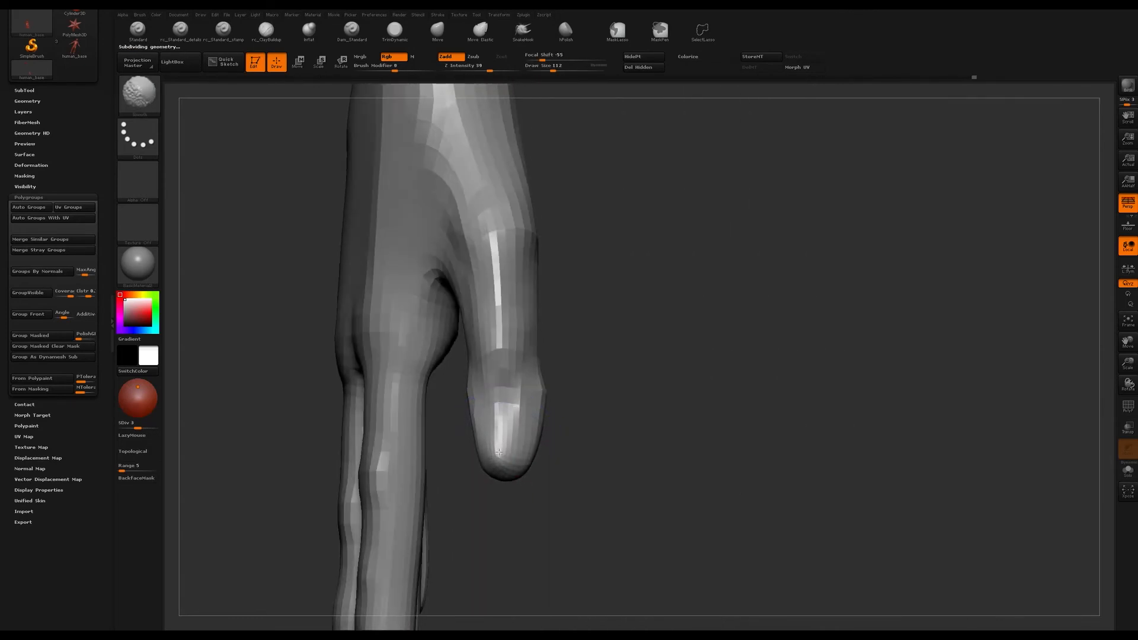
shift+drag(515, 440, 525, 428)
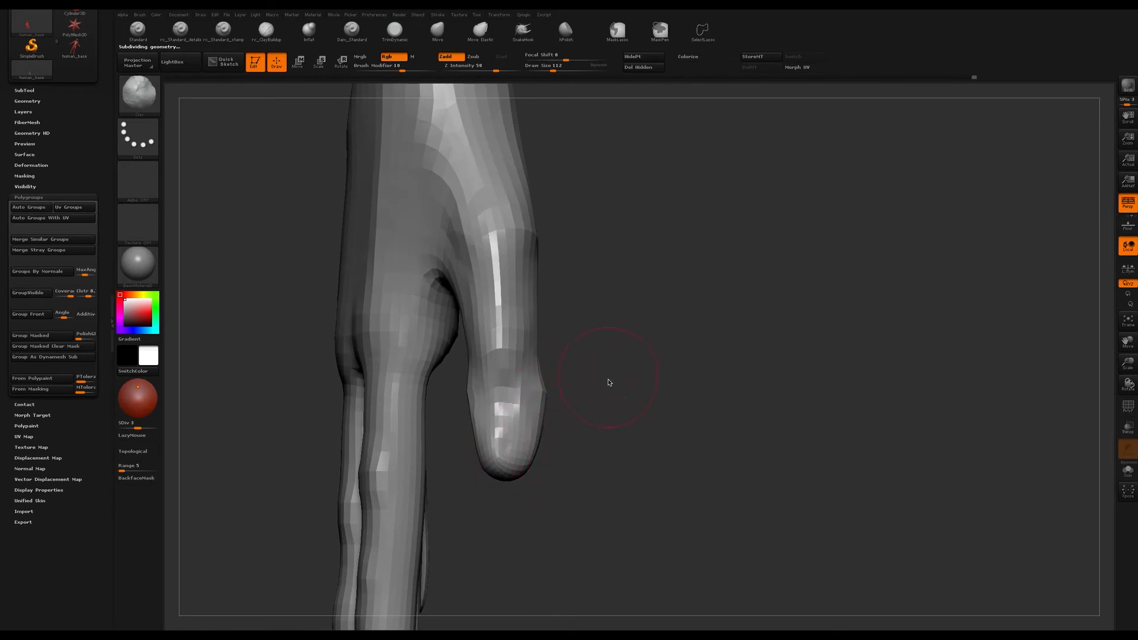
mouse_move(630, 382)
mouse_down()
mouse_move(653, 409)
mouse_move(587, 401)
mouse_move(597, 419)
mouse_up()
- Refine the thumb's upper joint and the segment below it with a smaller Clay brush
key(bracketleft)
key(bracketleft)
key(bracketleft)
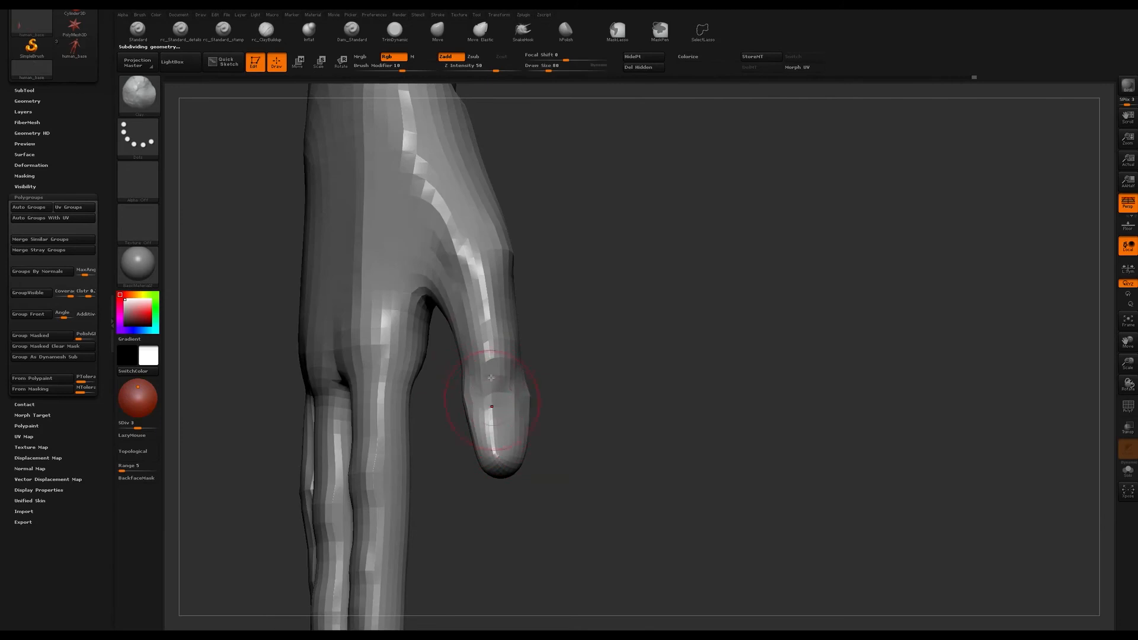
drag(495, 317, 484, 278)
mouse_move(539, 369)
mouse_down()
mouse_move(538, 383)
mouse_move(549, 363)
mouse_move(511, 371)
mouse_up()
key(p)
key(p)
key(s)
drag(483, 409, 465, 409)
drag(457, 490, 415, 480)
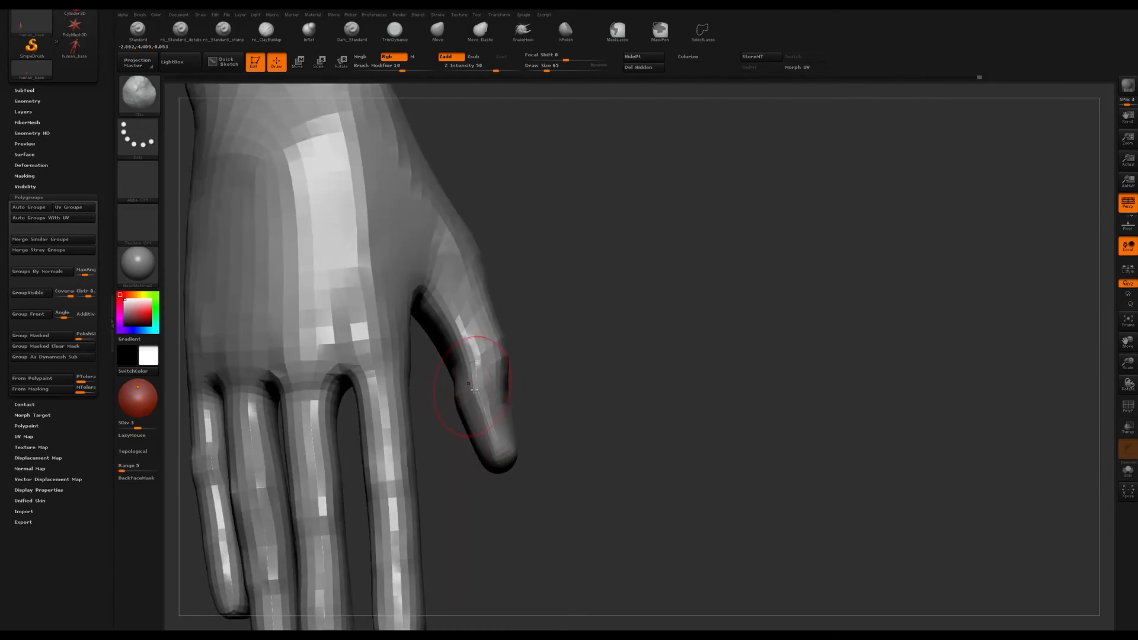
- Sculpt the thumb's end segment with the brush at size 37, smooth it and return to subdivision level 4
key(s)
drag(474, 386, 506, 469)
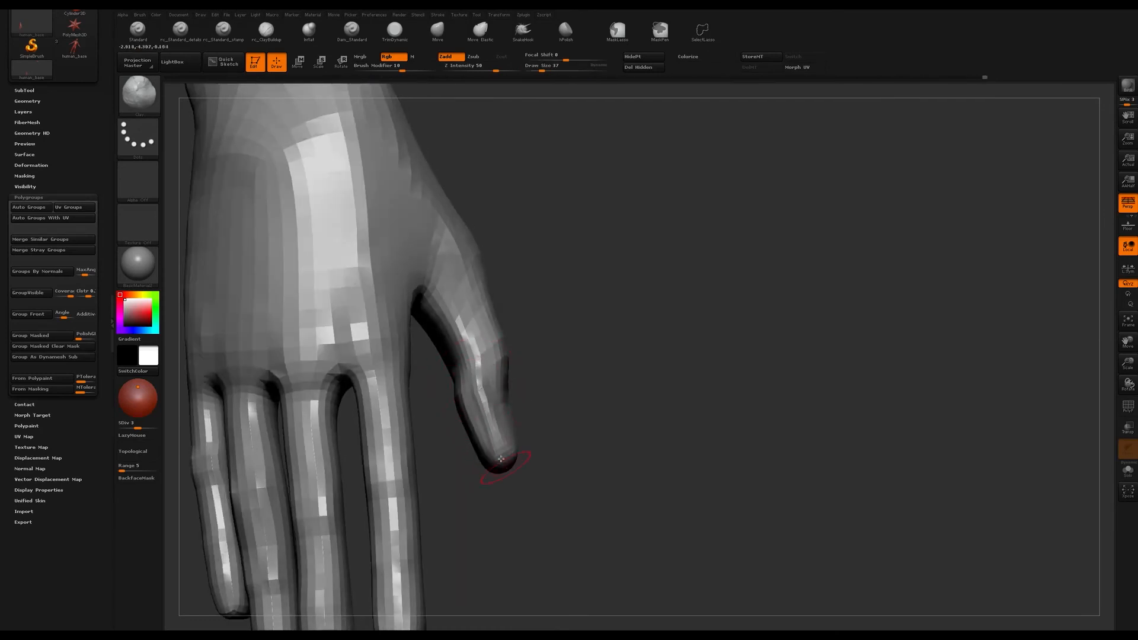
shift+drag(489, 413, 482, 391)
mouse_move(475, 478)
mouse_down()
mouse_move(534, 460)
mouse_move(613, 411)
mouse_move(705, 398)
mouse_up()
mouse_move(503, 386)
mouse_down()
mouse_move(504, 396)
mouse_move(508, 386)
mouse_up()
key(s)
drag(424, 410, 594, 380)
key(ctrl+d)
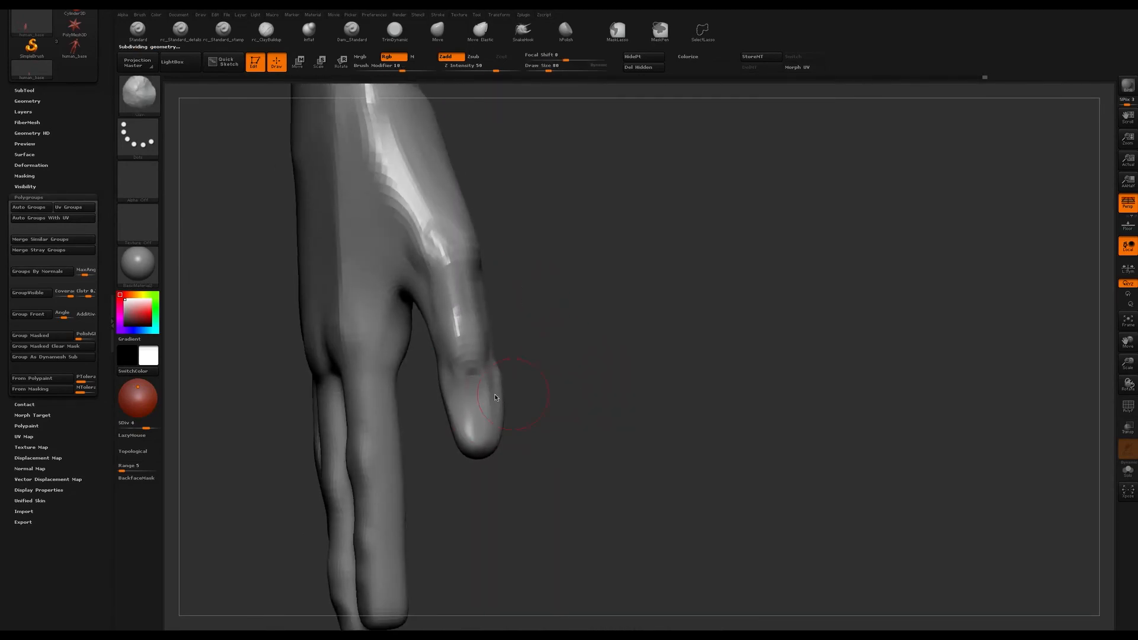
- Lower the mesh to subdivision level 2 and check the whole hand's shape from several sides
mouse_move(539, 386)
mouse_down()
mouse_move(572, 300)
mouse_move(612, 353)
mouse_move(559, 295)
mouse_move(568, 280)
mouse_up()
alt+drag(620, 164, 592, 447)
key(shift+d)
key(d)
key(shift+d)
key(shift+d)
alt+drag(626, 402, 650, 315)
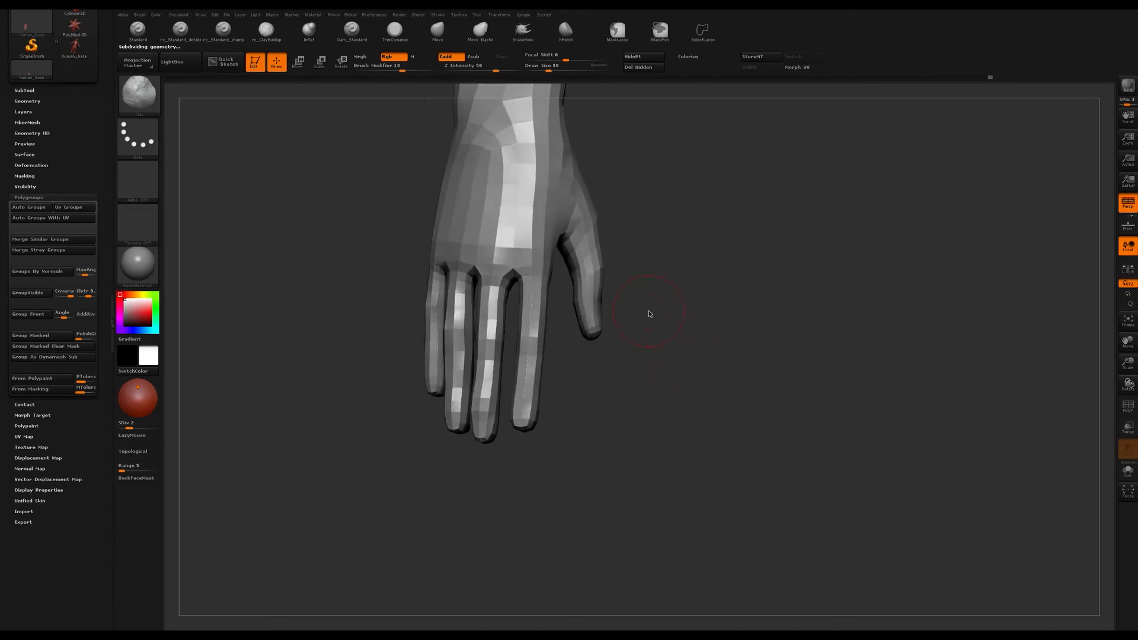
drag(716, 335, 881, 285)
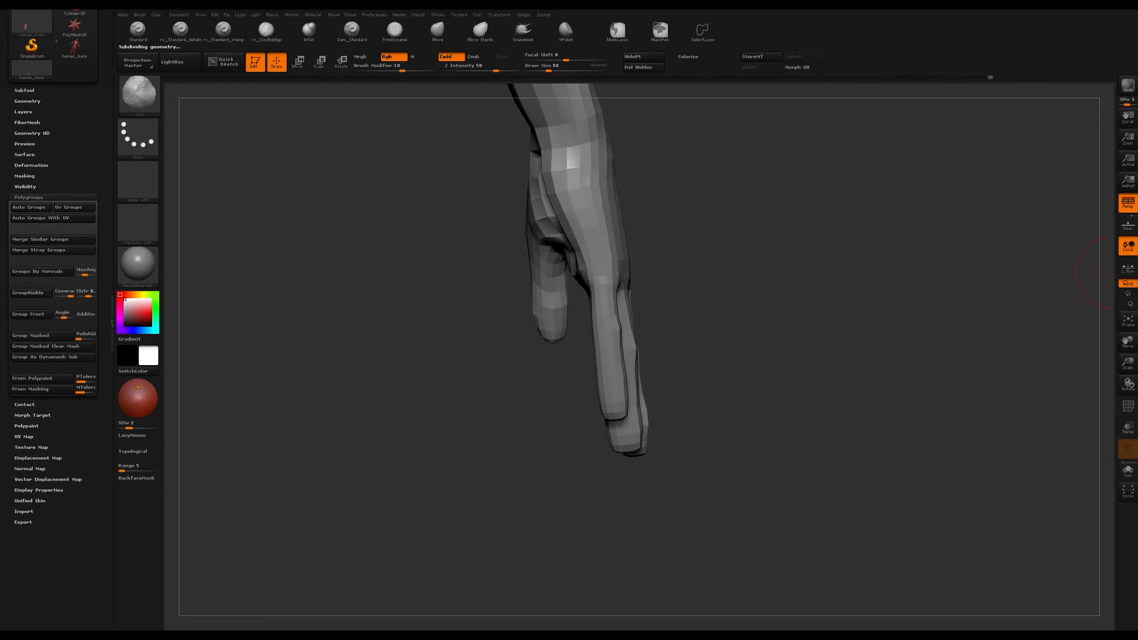
key(super+Tab)
key(super+Tab)
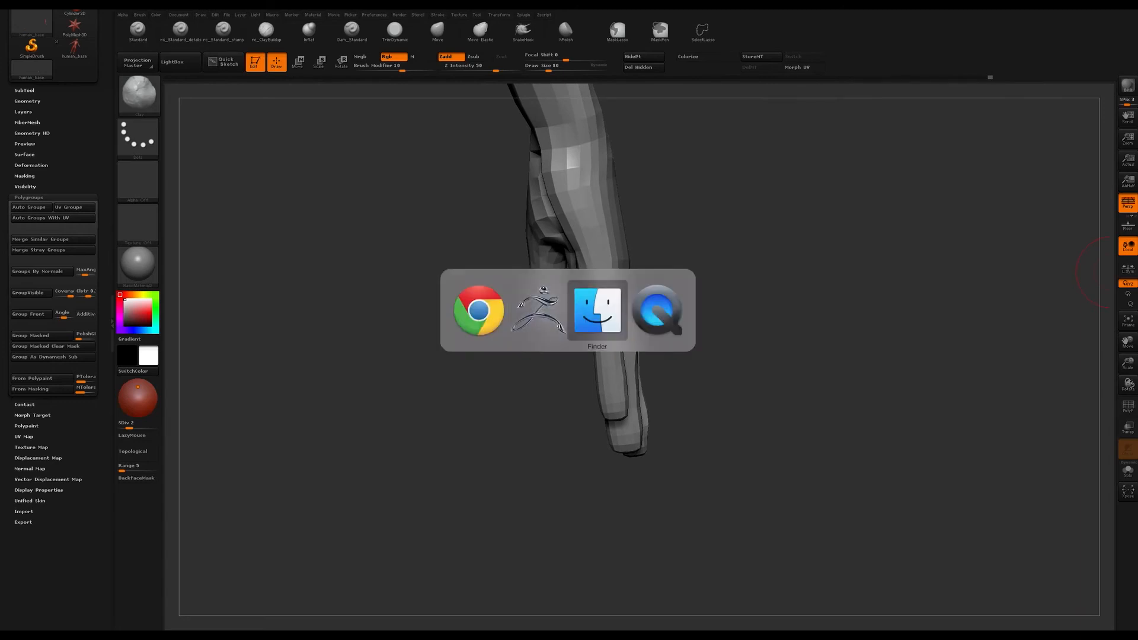
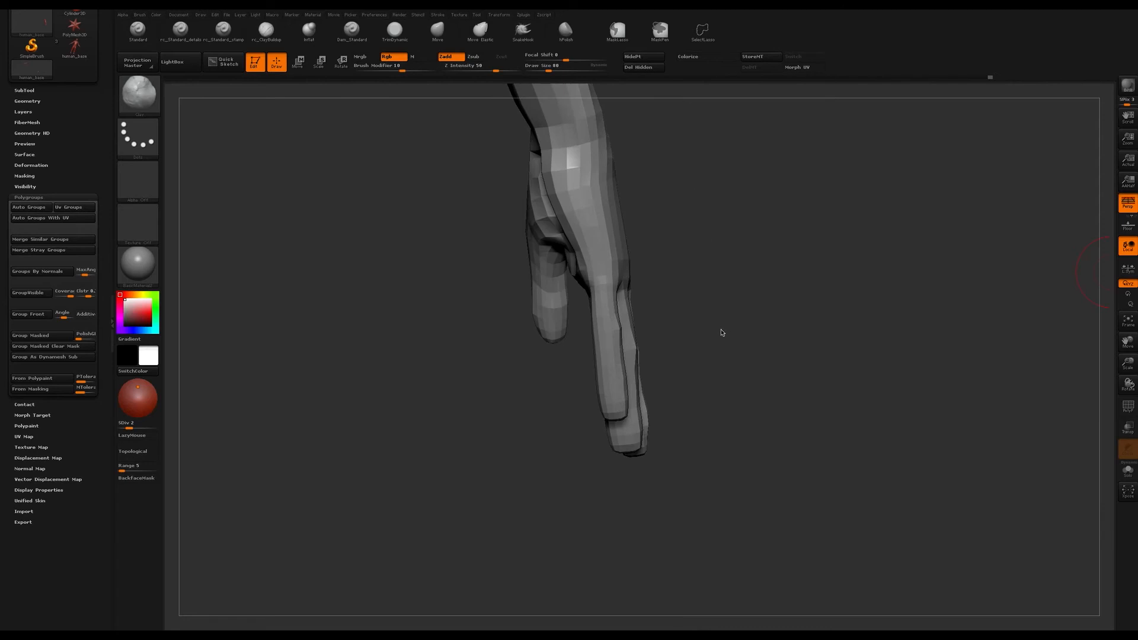
mouse_move(795, 304)
mouse_down()
mouse_move(793, 328)
mouse_move(737, 269)
mouse_move(729, 449)
mouse_move(736, 227)
mouse_move(709, 233)
mouse_move(741, 371)
mouse_move(745, 280)
mouse_move(734, 349)
mouse_move(737, 287)
mouse_move(747, 325)
mouse_move(808, 297)
mouse_move(790, 353)
mouse_move(804, 348)
mouse_move(767, 305)
mouse_up()
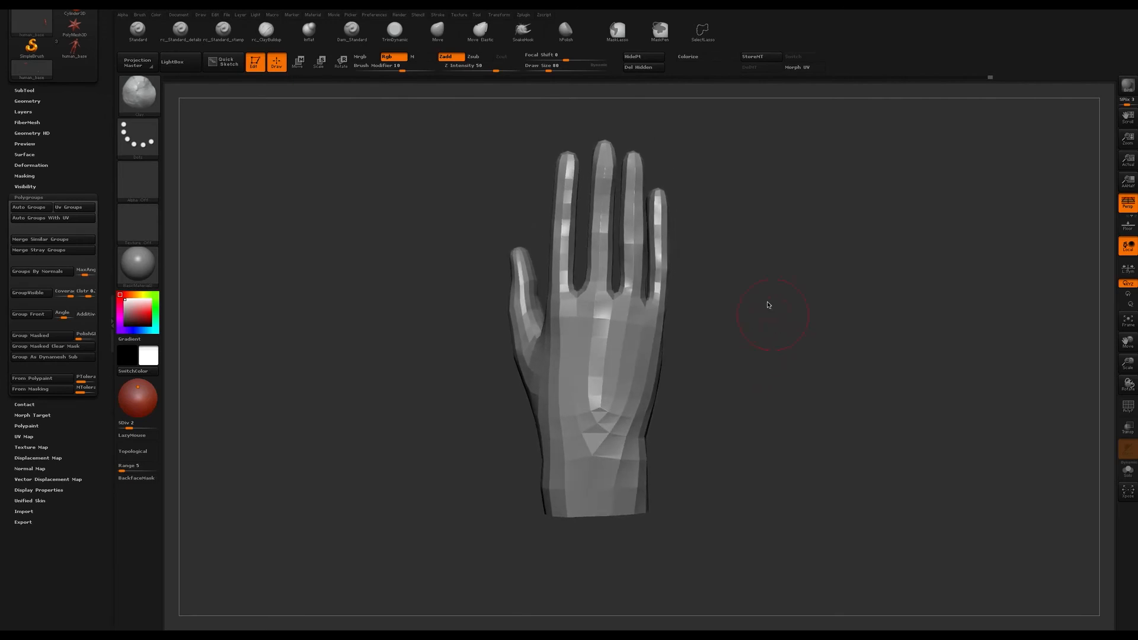
- Adjust the finger lengths and the outer edge of the hand with the Move brush, starting at size 212
key(b)
click(718, 196)
key(bracketright)
key(bracketright)
key(bracketright)
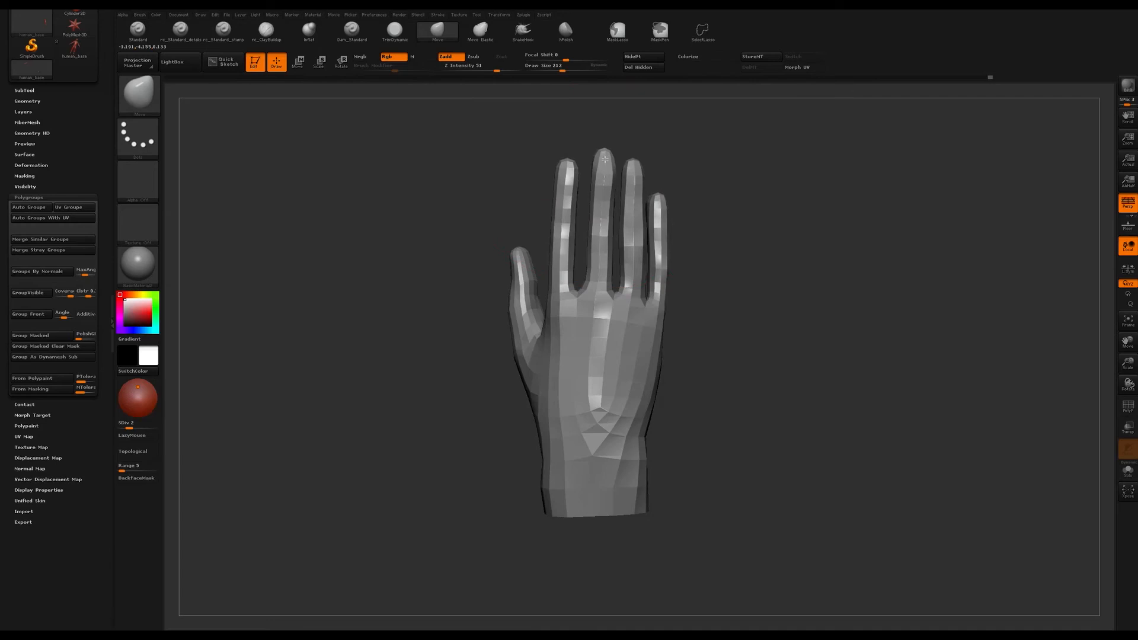
key(s)
drag(650, 374, 644, 375)
drag(678, 415, 654, 407)
key(s)
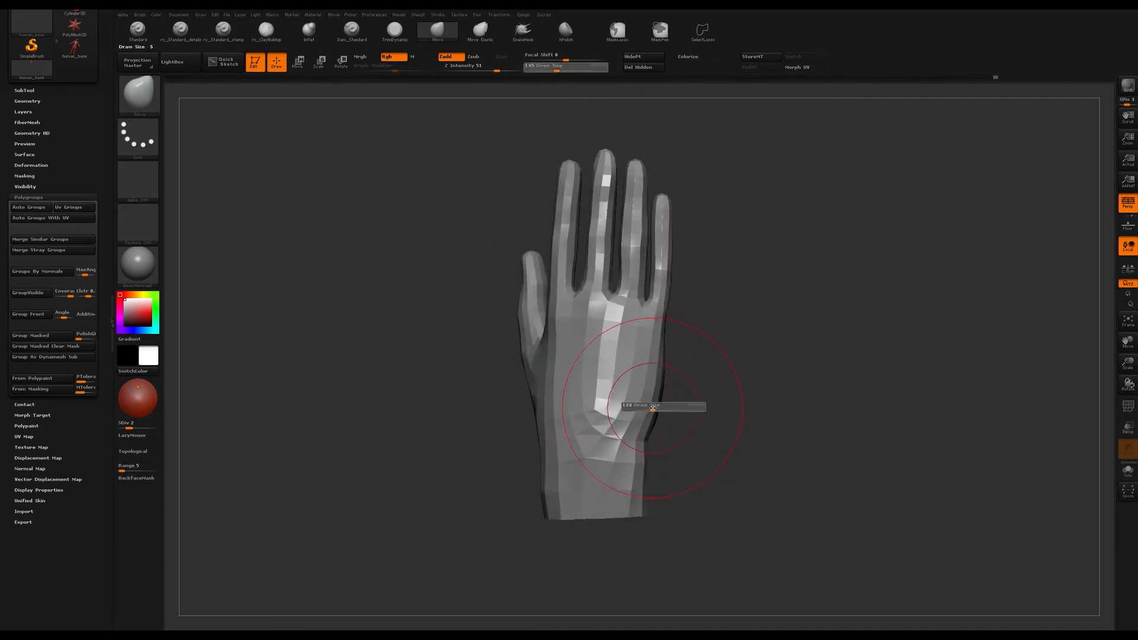
drag(677, 320, 701, 326)
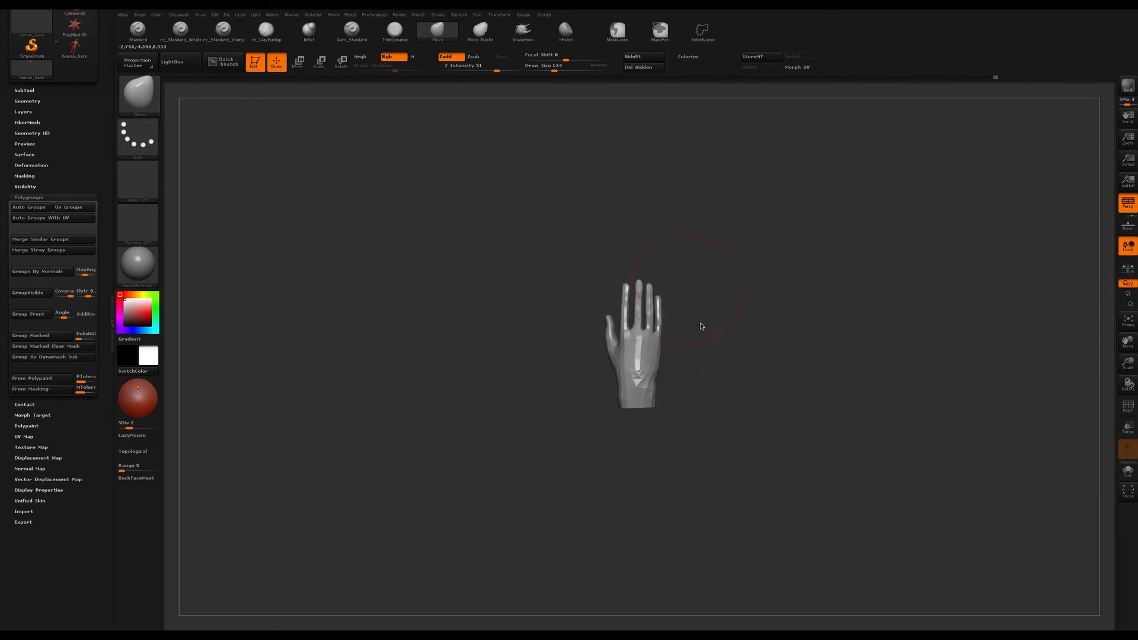
- Mask everything except the little finger using Transpose Rotate and raise the mesh to subdivision level 3
drag(777, 529, 396, 299)
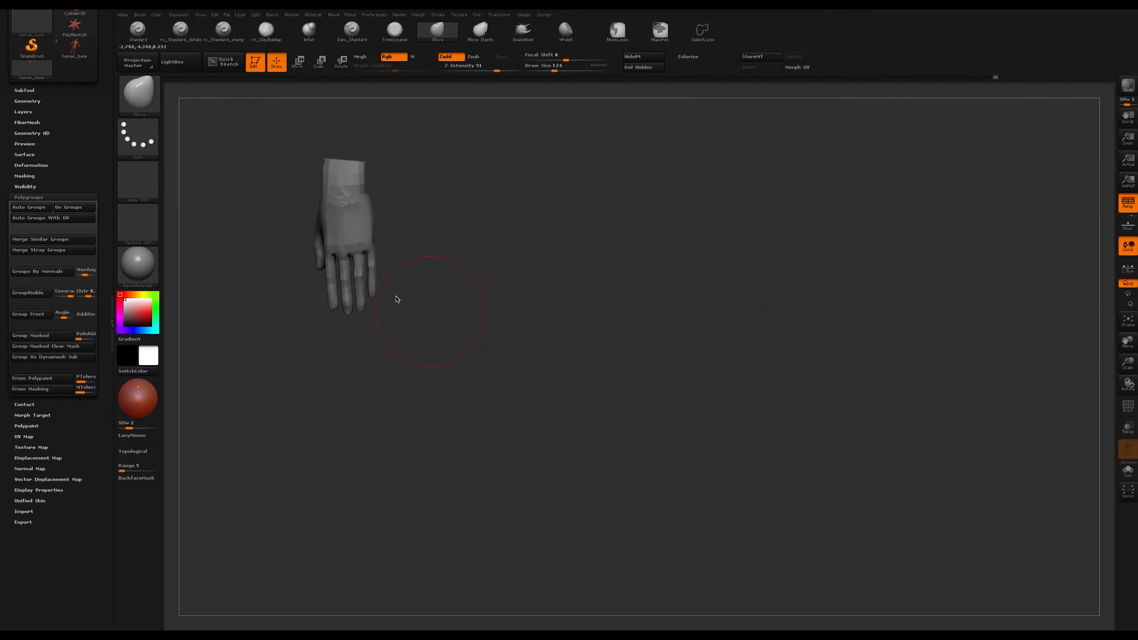
alt+drag(461, 279, 836, 293)
alt+drag(848, 237, 834, 283)
key(r)
ctrl+click(583, 256)
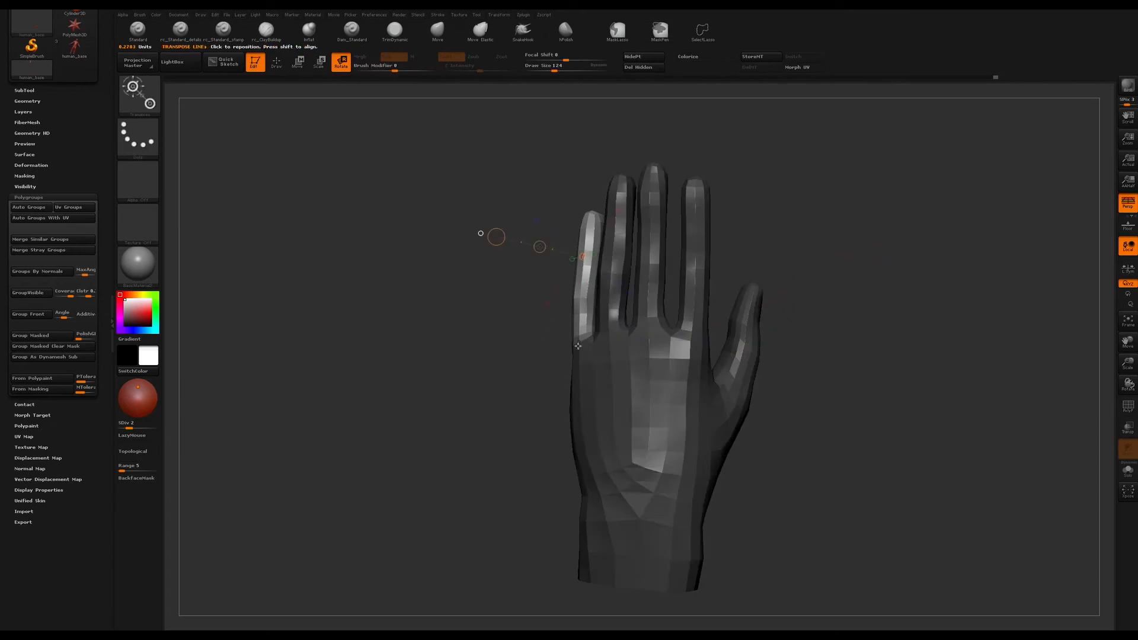
drag(577, 345, 582, 298)
key(ctrl+d)
- Bend the little finger towards the palm at its base and middle joint with Transpose Rotate
drag(399, 308, 615, 386)
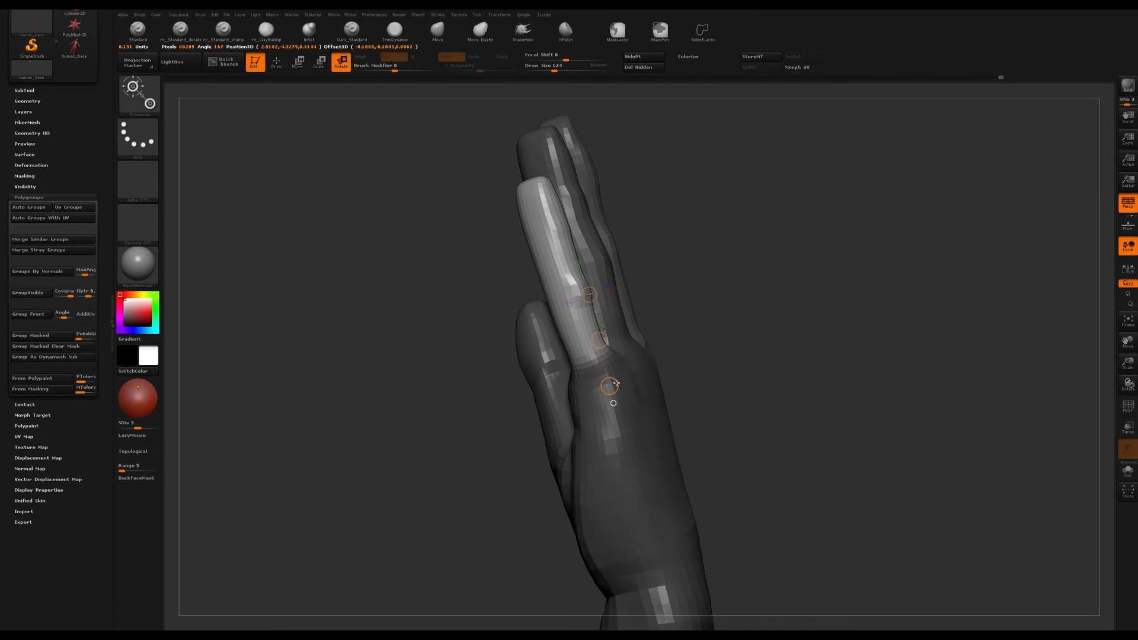
alt+drag(684, 259, 692, 287)
drag(605, 317, 570, 335)
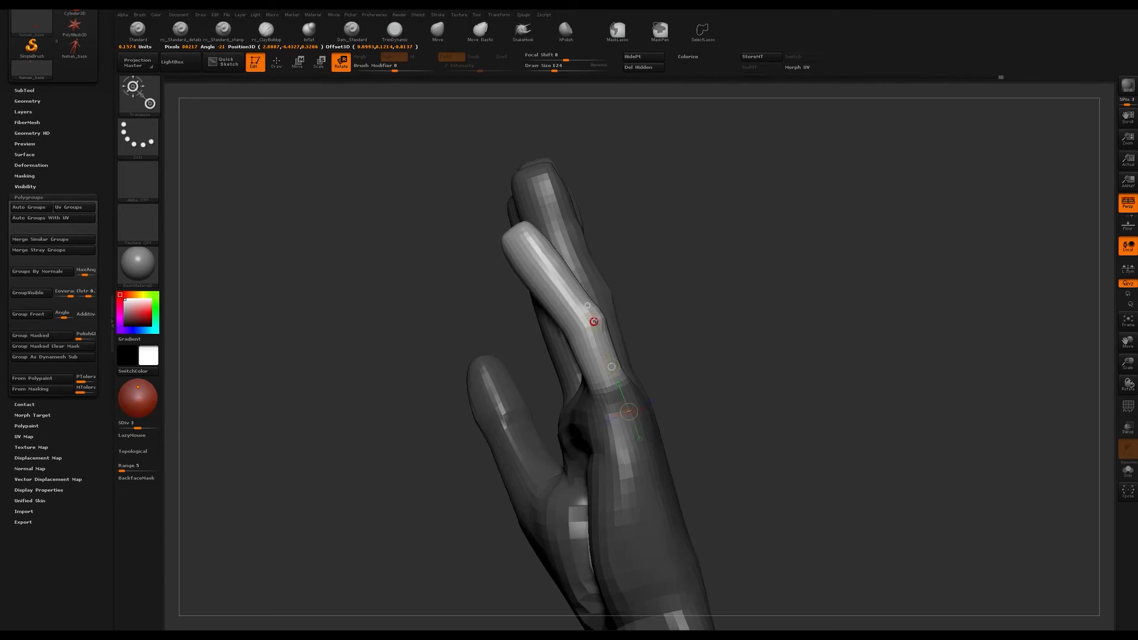
drag(682, 298, 618, 353)
mouse_move(828, 137)
mouse_down()
mouse_move(808, 165)
mouse_move(851, 161)
mouse_up()
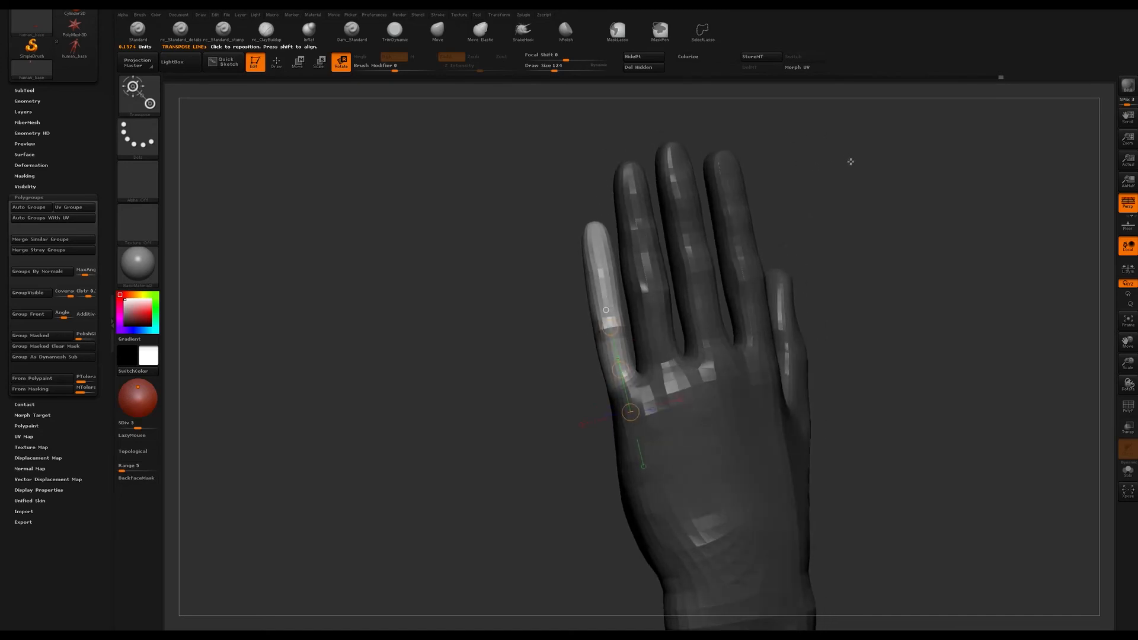
- Adjust the little finger's tip from the back of the hand with the Move brush at size 207
key(q)
key(s)
drag(598, 234, 607, 234)
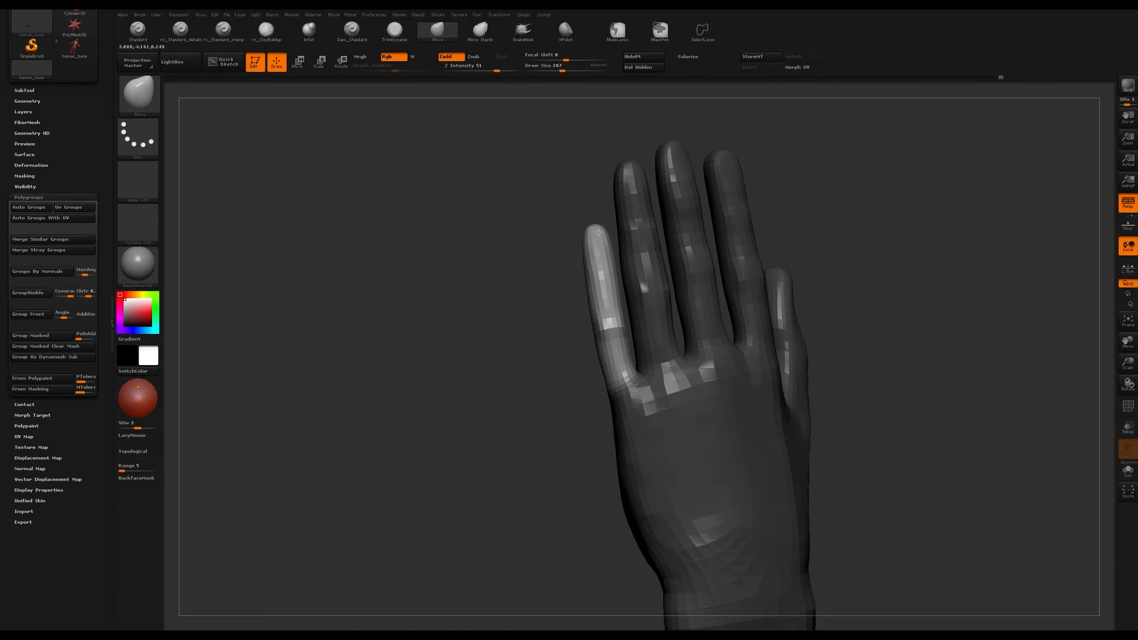
mouse_move(505, 287)
mouse_down()
mouse_move(526, 292)
mouse_move(496, 290)
mouse_move(518, 305)
mouse_move(616, 254)
mouse_move(638, 282)
mouse_move(681, 223)
mouse_move(670, 261)
mouse_up()
- Refine the bent little finger's shape from the palm side with the Move brush at sizes 182 and 177
key(s)
drag(571, 273, 569, 272)
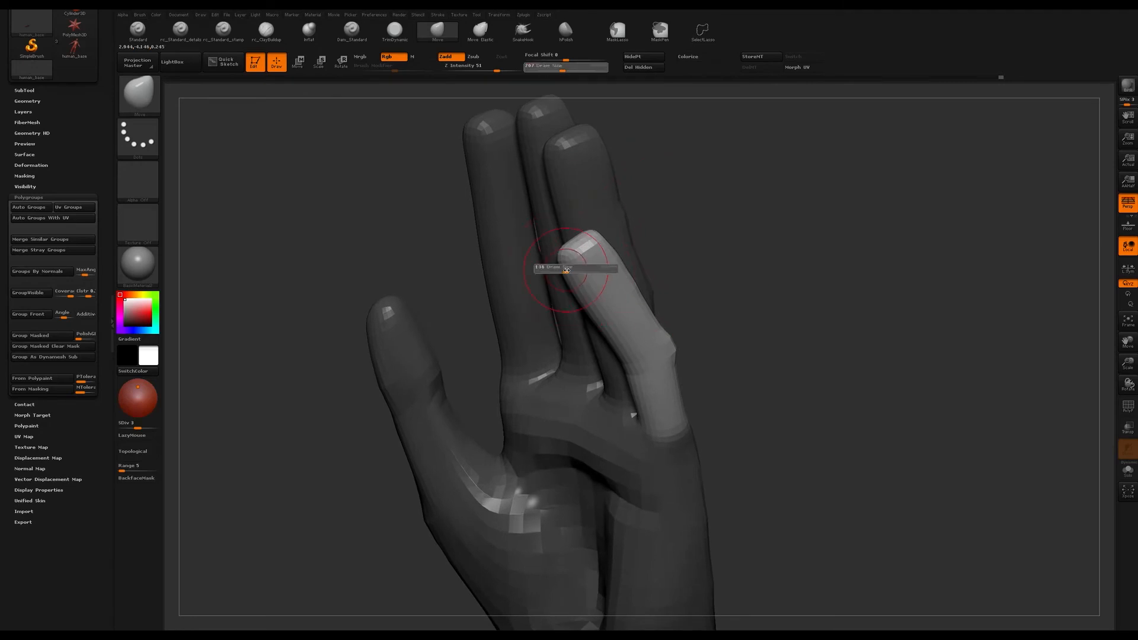
right_drag(563, 266, 575, 275)
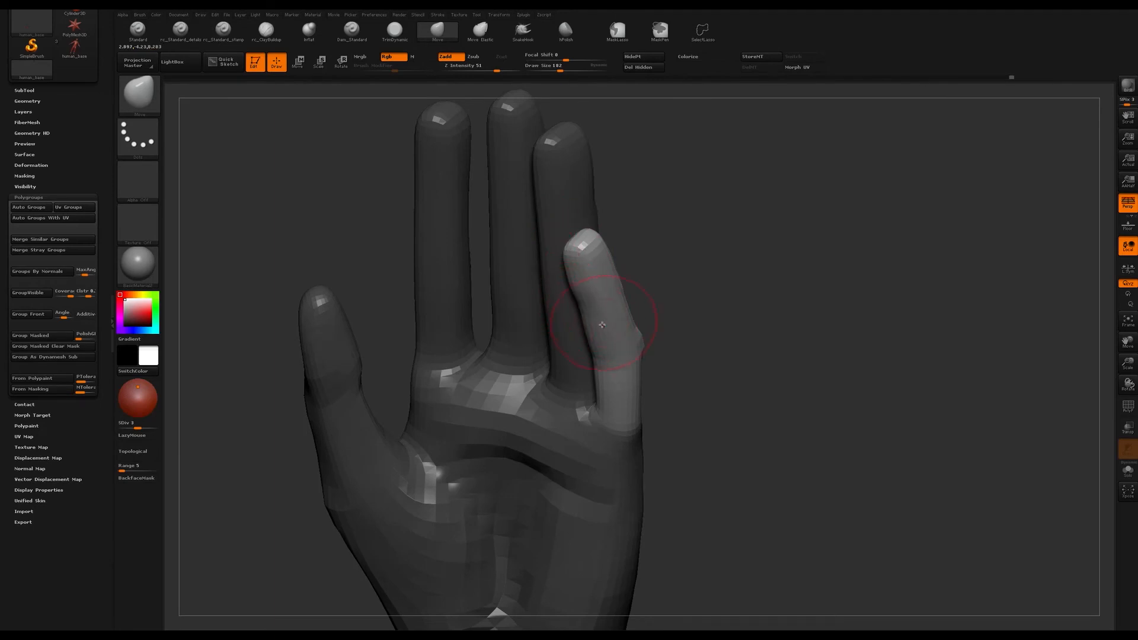
mouse_move(593, 329)
right_down()
mouse_move(656, 241)
mouse_move(636, 259)
right_up()
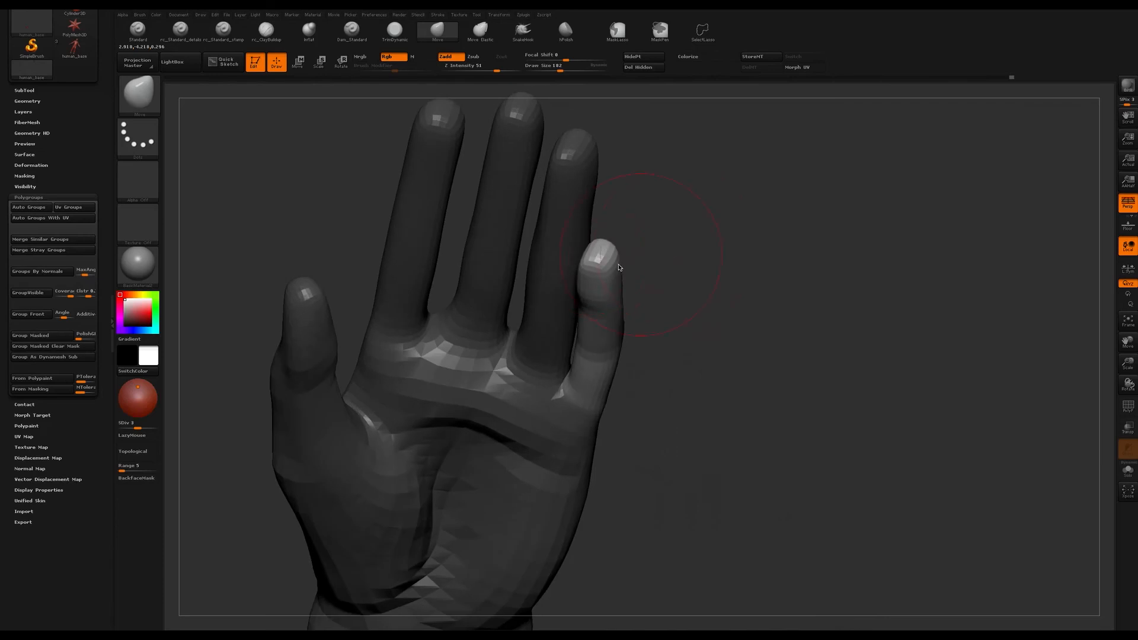
right_drag(614, 222, 610, 249)
key(s)
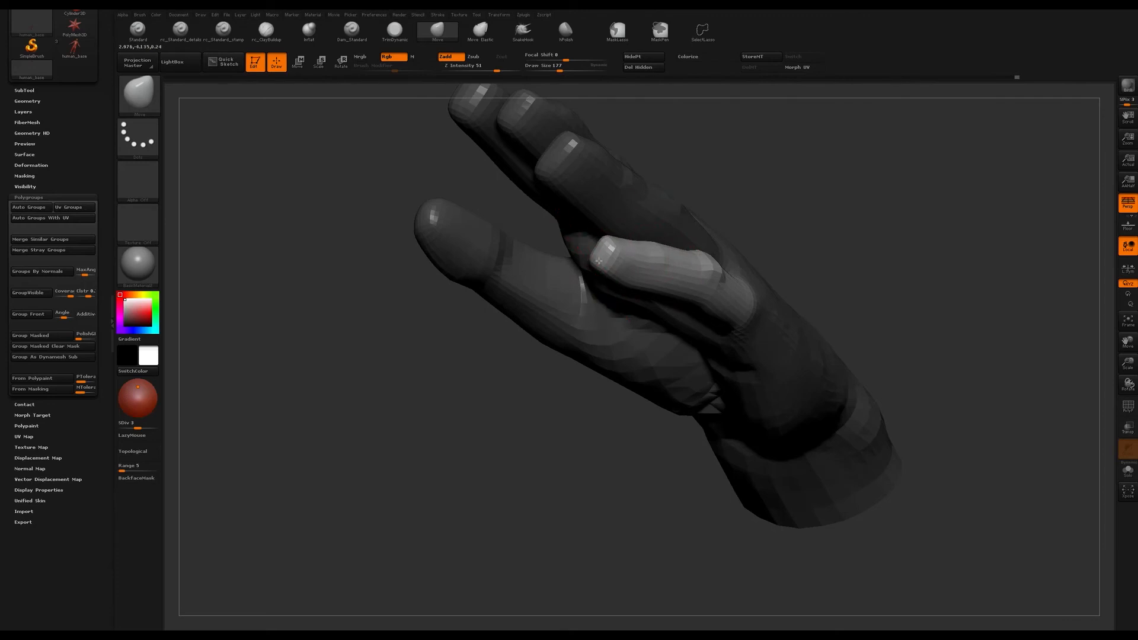
mouse_move(767, 143)
mouse_down()
mouse_move(755, 178)
mouse_move(792, 160)
mouse_move(579, 264)
mouse_up()
mouse_move(722, 257)
mouse_down()
mouse_move(684, 295)
mouse_move(671, 275)
mouse_up()
- Switch the mask so that only the ring finger remains editable
key(r)
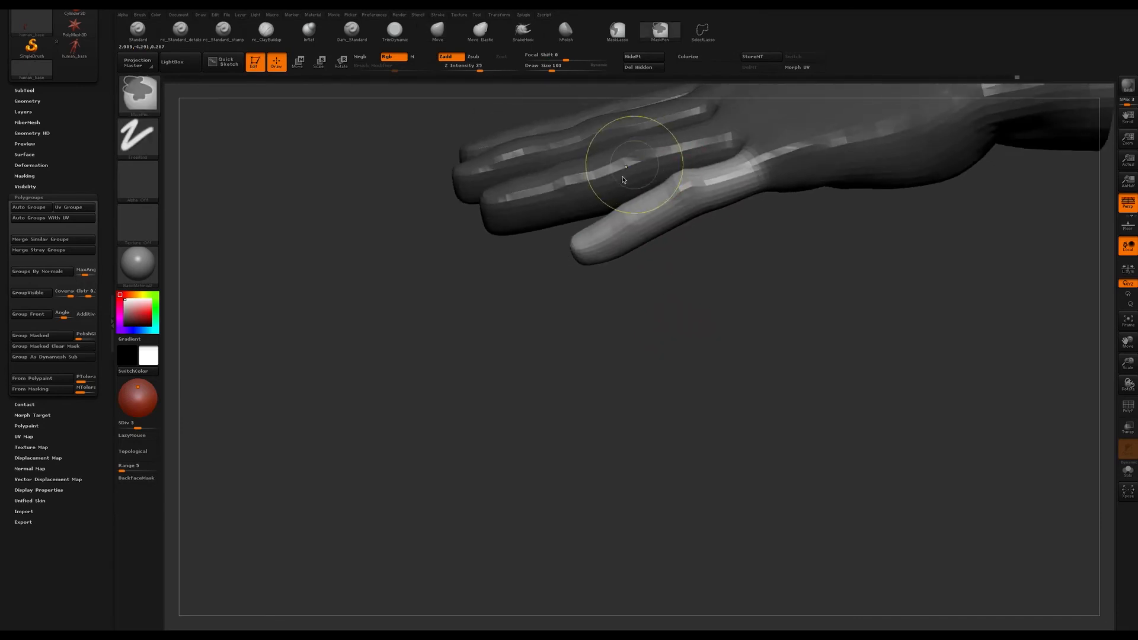
drag(625, 160, 574, 274)
drag(687, 189, 787, 151)
drag(719, 292, 819, 174)
key(b)
key(m)
key(v)
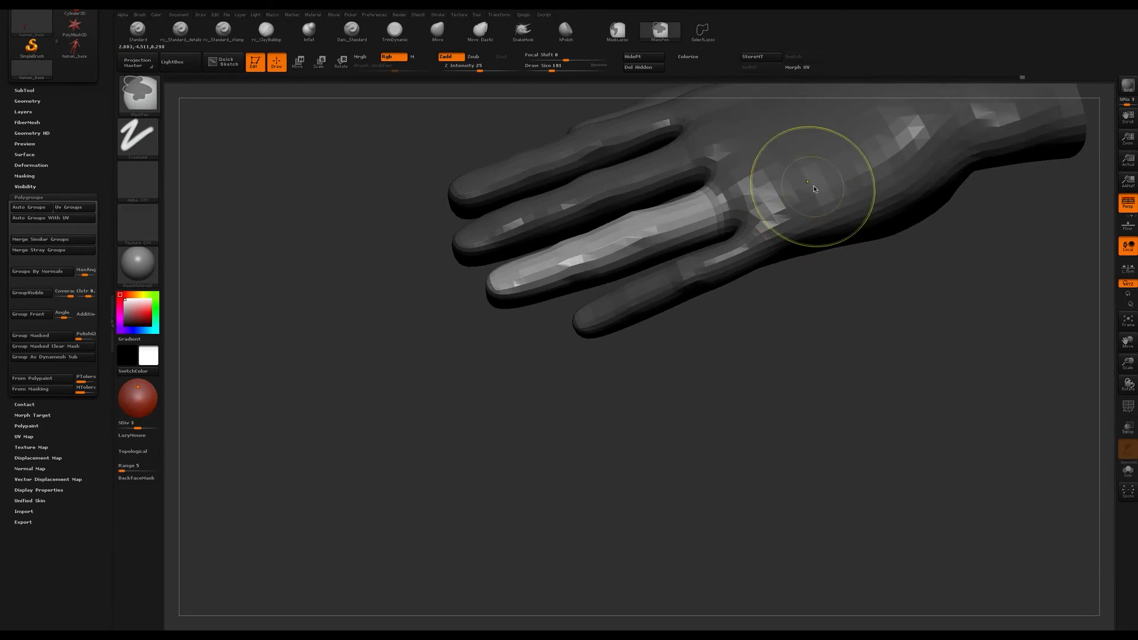
- Bend the ring finger towards the palm at its middle joint with Transpose Rotate and clear the mask
drag(741, 346, 736, 288)
key(r)
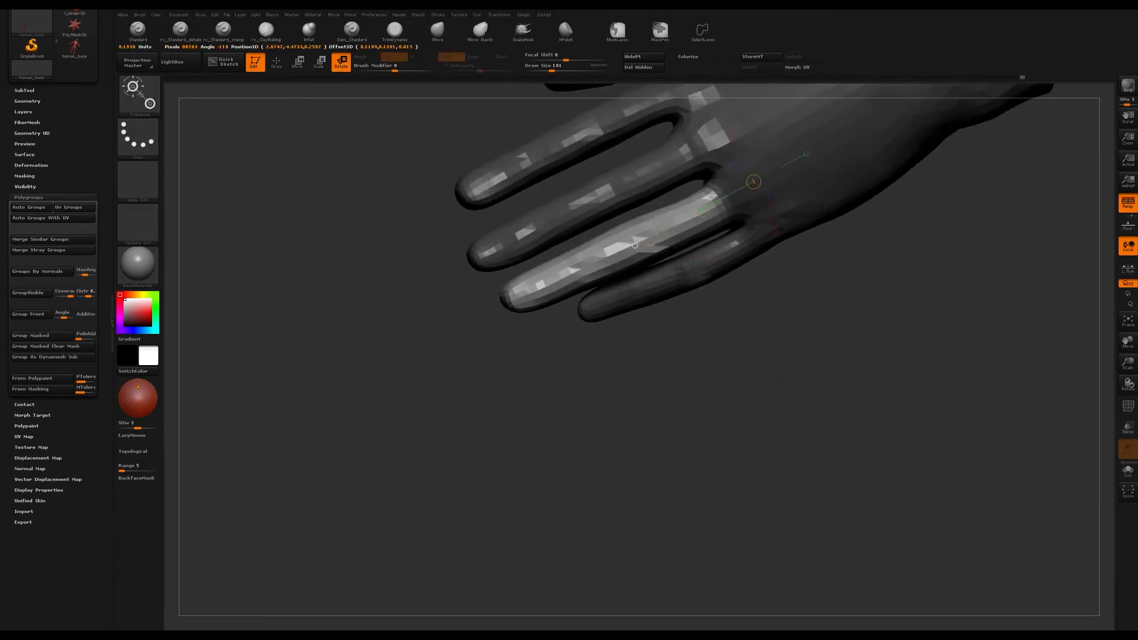
drag(706, 358, 657, 251)
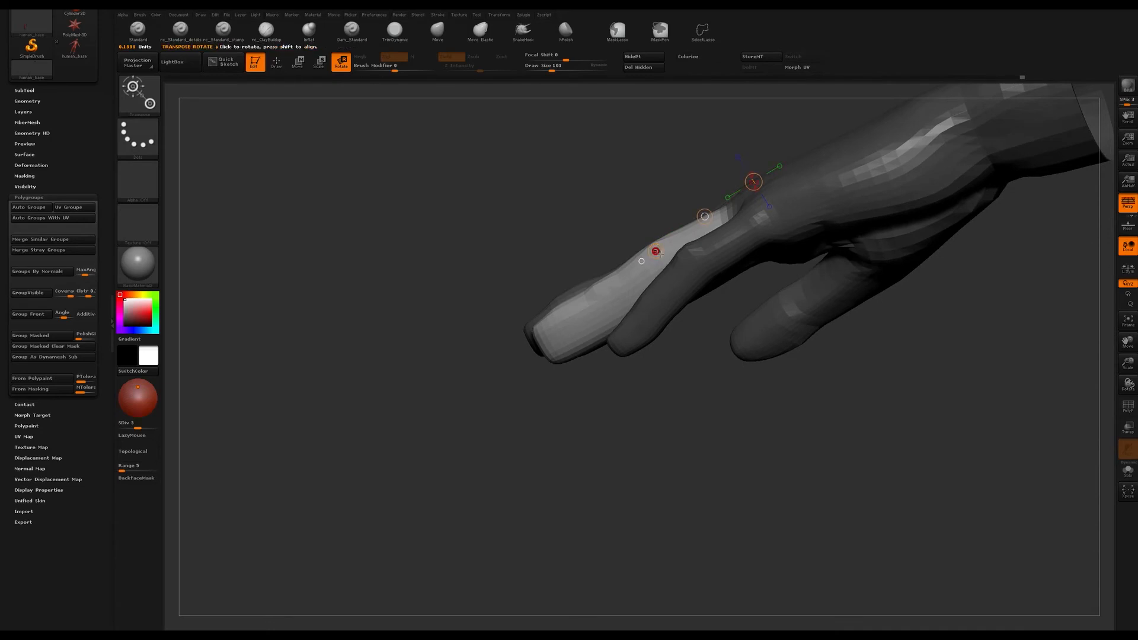
drag(651, 198, 644, 209)
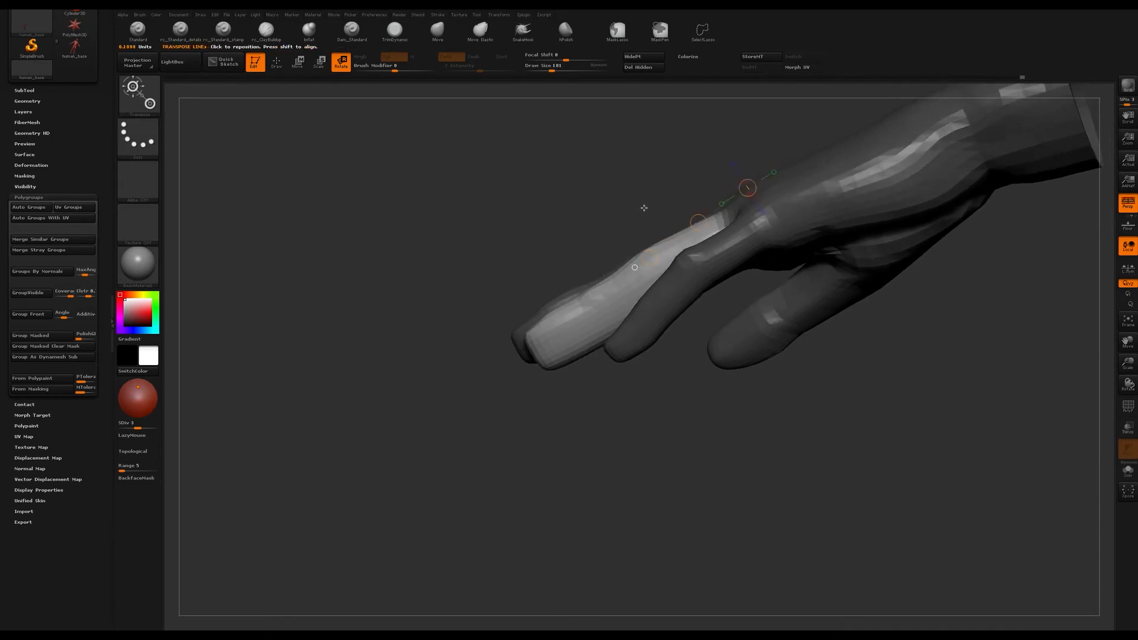
mouse_move(655, 265)
mouse_down()
mouse_move(677, 298)
mouse_move(650, 265)
mouse_up()
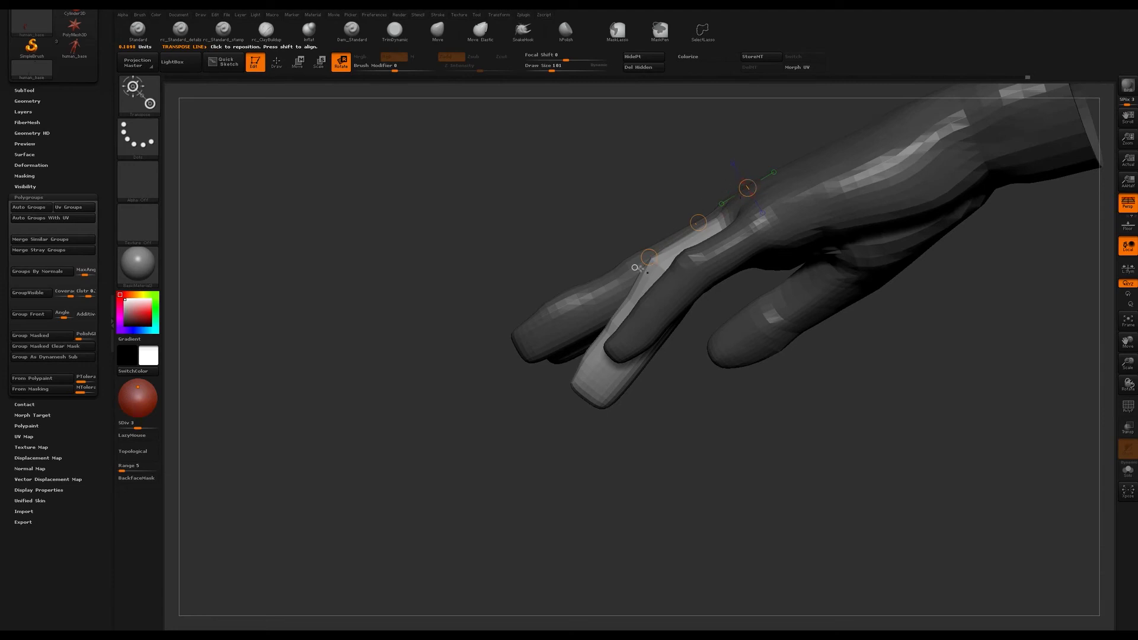
drag(633, 203, 771, 384)
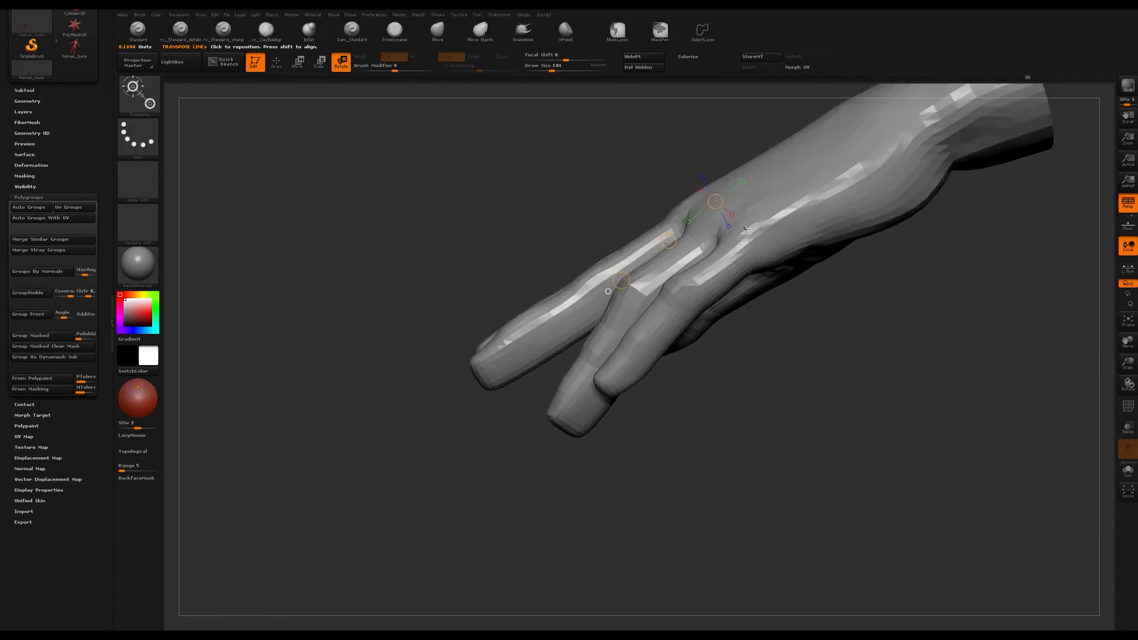
- Mask everything except the little finger and extend the unmasked area over its knuckle
ctrl+click(701, 298)
key(q)
drag(807, 317, 832, 371)
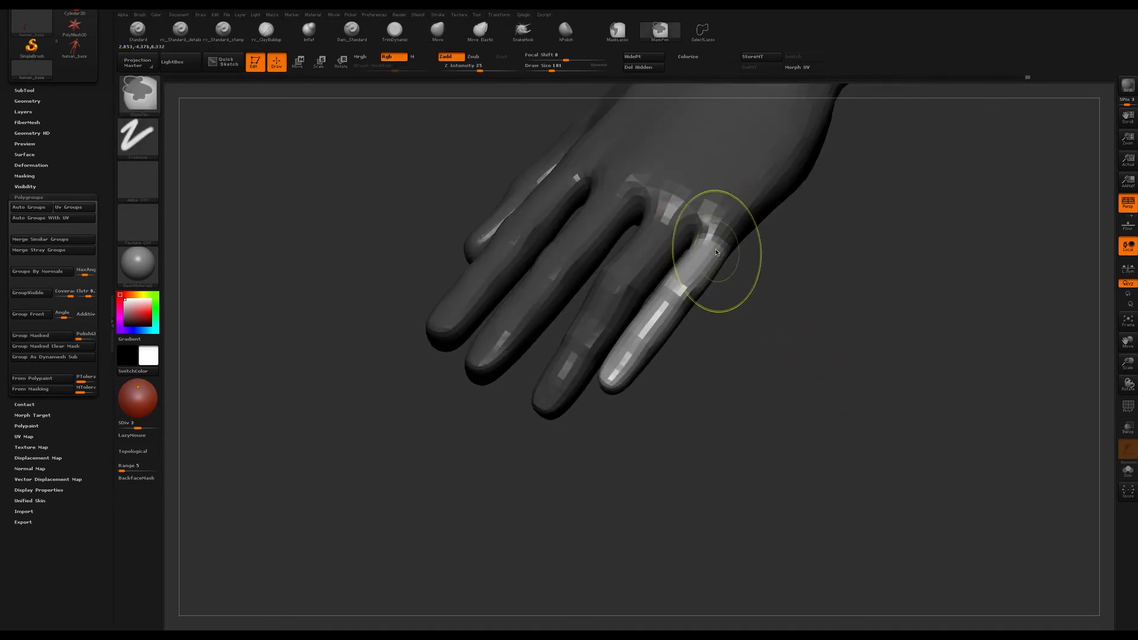
mouse_move(729, 237)
mouse_down()
mouse_move(783, 261)
mouse_move(735, 236)
mouse_move(718, 259)
mouse_up()
key(ctrl)
drag(756, 206, 732, 214)
- Rotate the little finger from its knuckle with Transpose Rotate, clear the mask and check the hand
key(r)
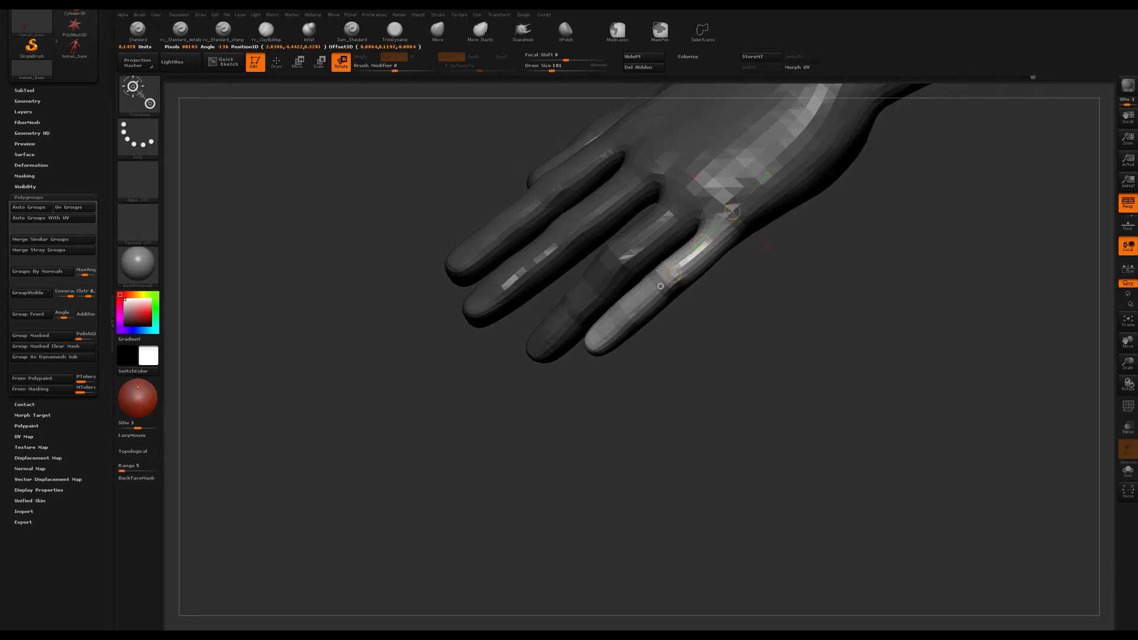
drag(726, 340, 703, 289)
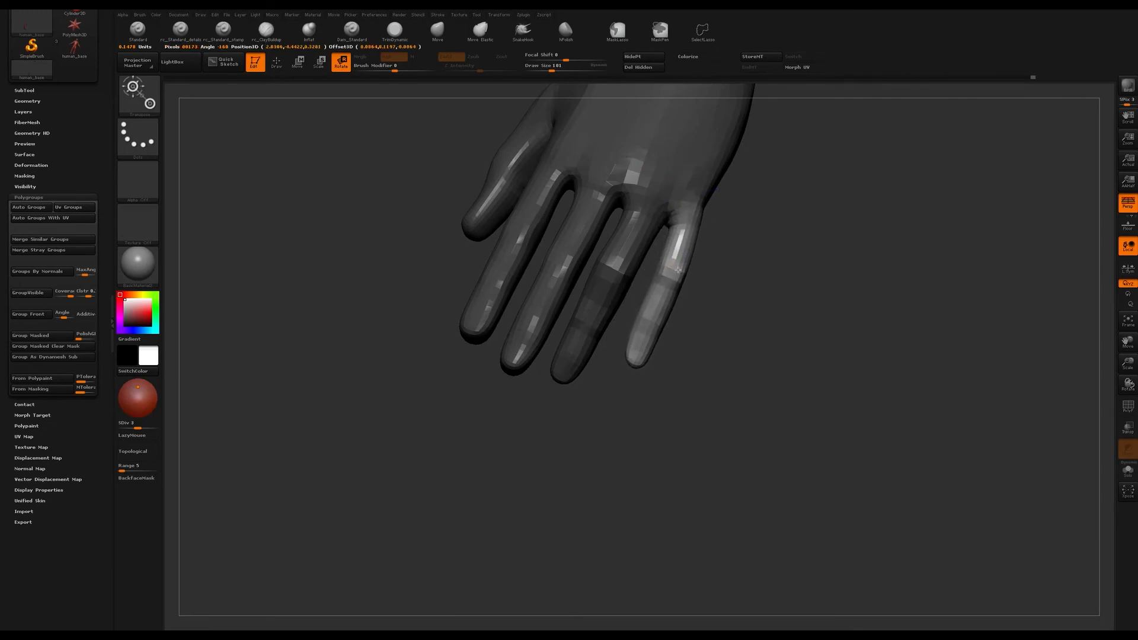
key(ctrl)
ctrl+drag(753, 242, 761, 233)
alt+drag(833, 244, 499, 275)
drag(586, 276, 563, 354)
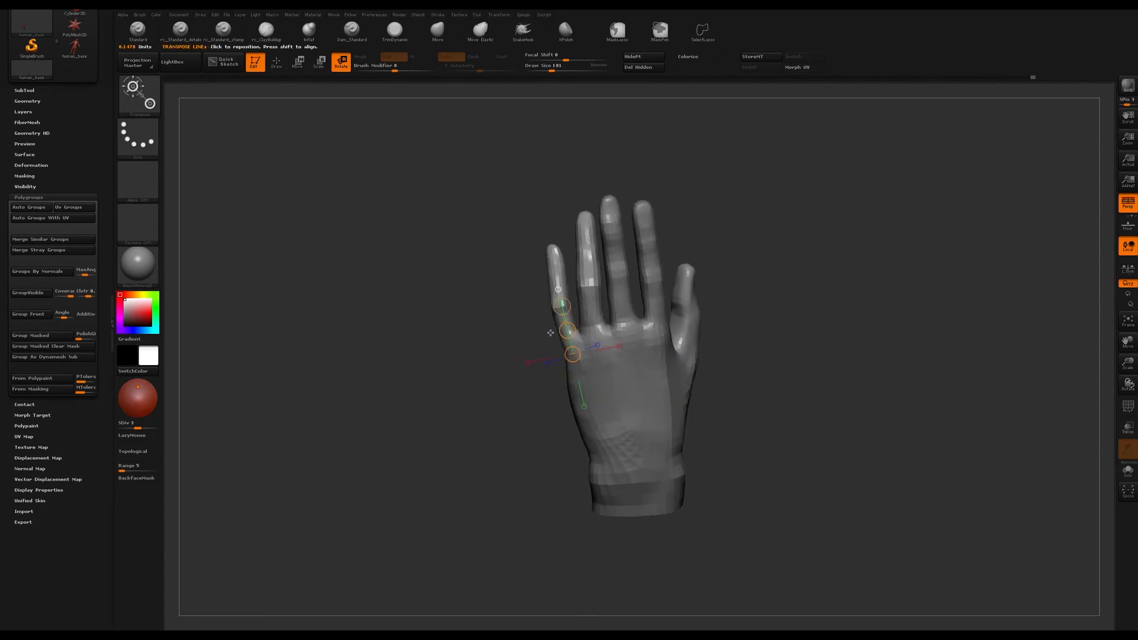
drag(778, 274, 801, 286)
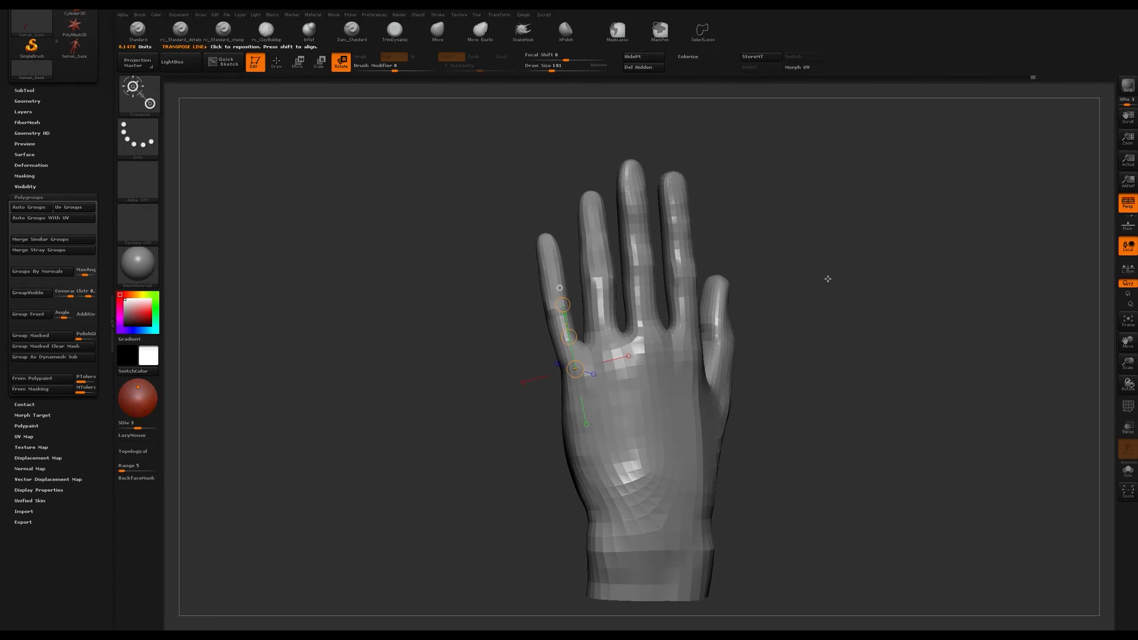
mouse_move(848, 262)
mouse_down()
mouse_move(805, 278)
mouse_move(806, 261)
mouse_move(797, 292)
mouse_up()
key(ctrl+shift+a)
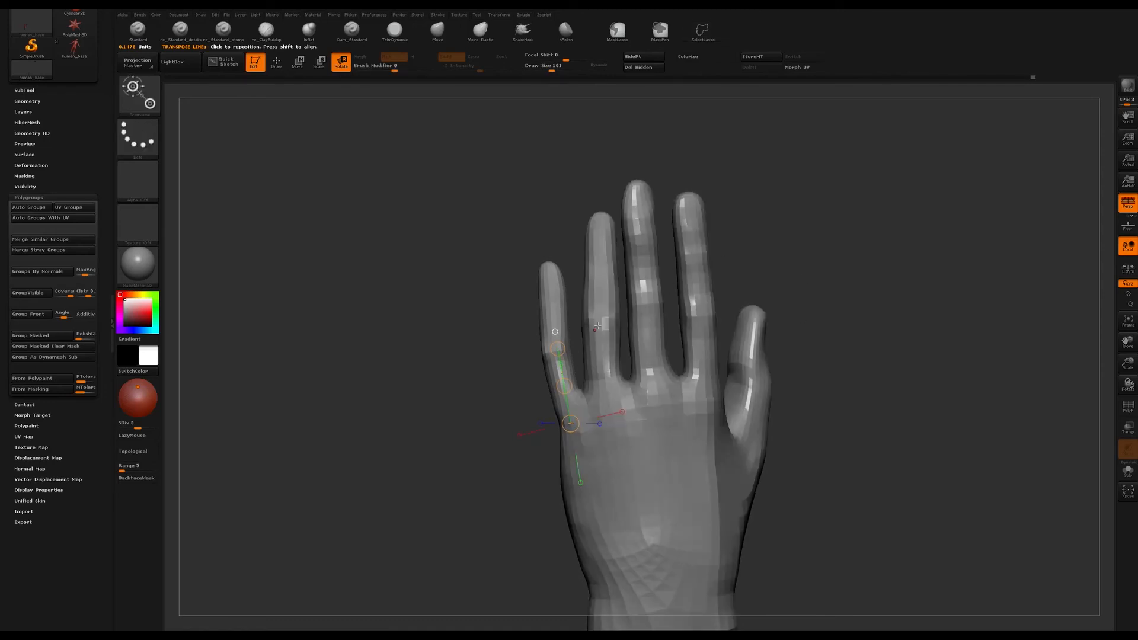
- Mask everything except the ring finger and extend the unmasked area over its knuckle with the brush at size 51
ctrl+click(600, 319)
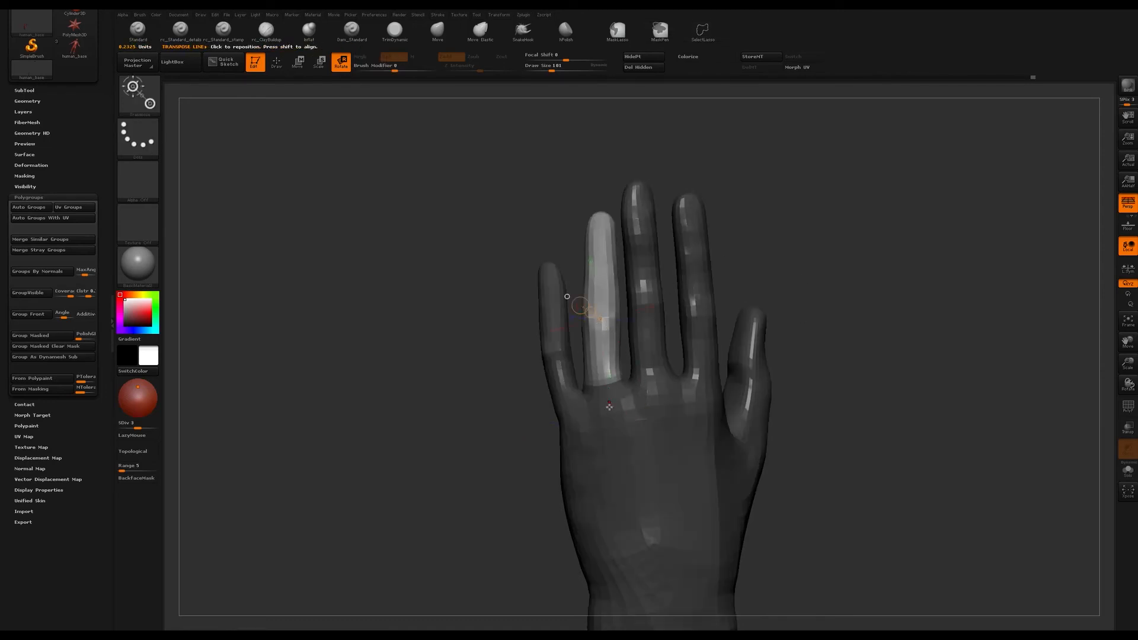
key(q)
key(s)
drag(605, 387, 598, 381)
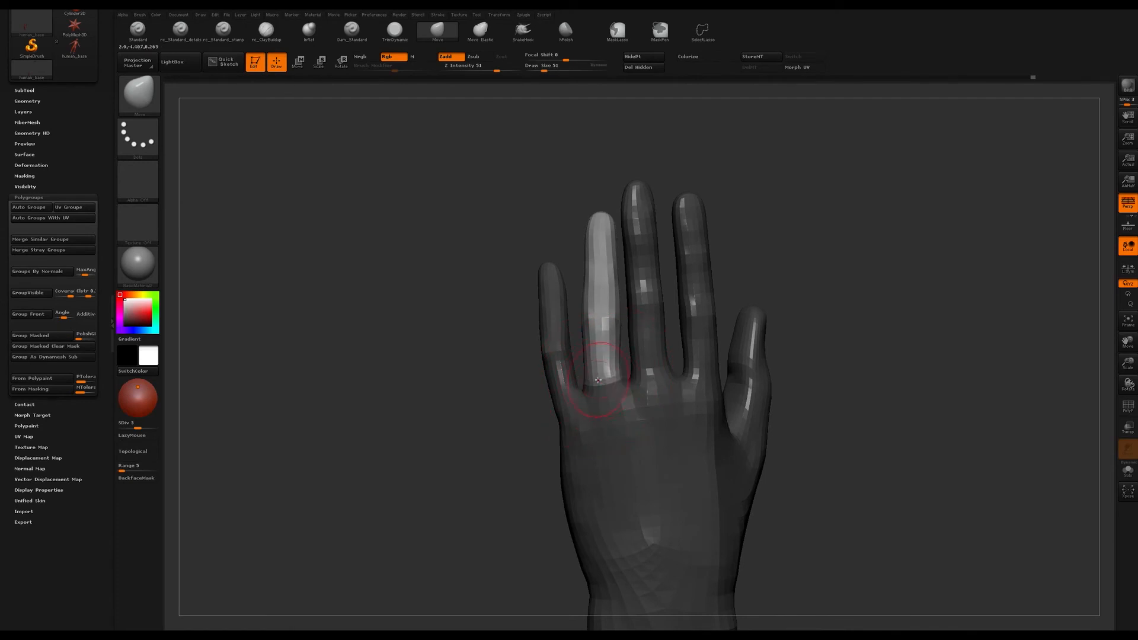
key(ctrl)
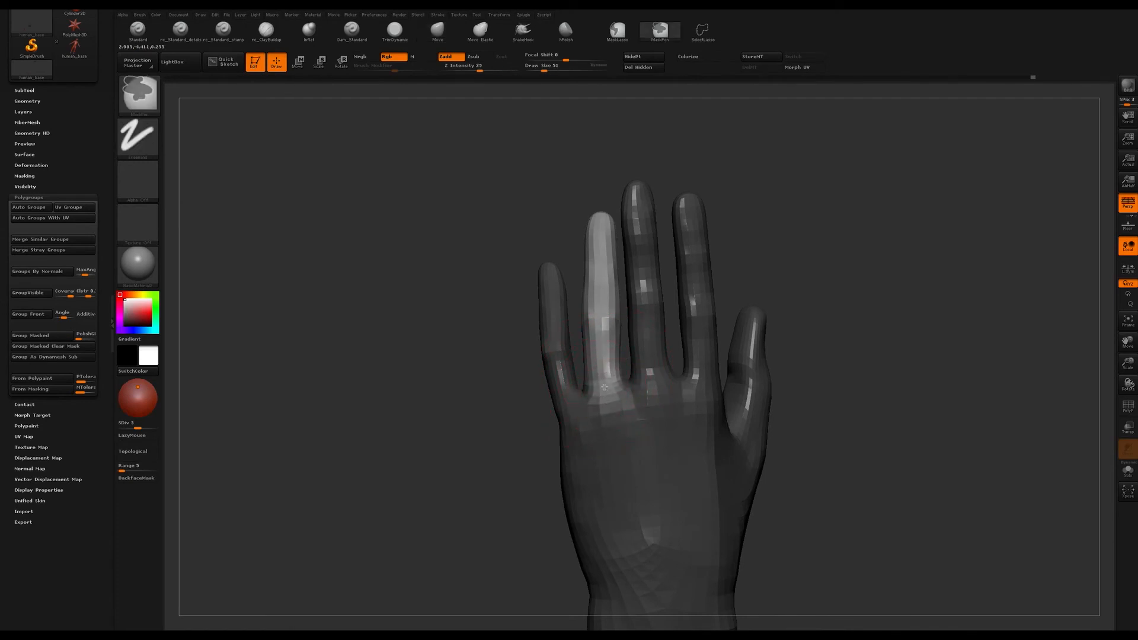
mouse_move(748, 224)
mouse_down()
mouse_move(780, 222)
mouse_move(744, 247)
mouse_up()
key(ctrl)
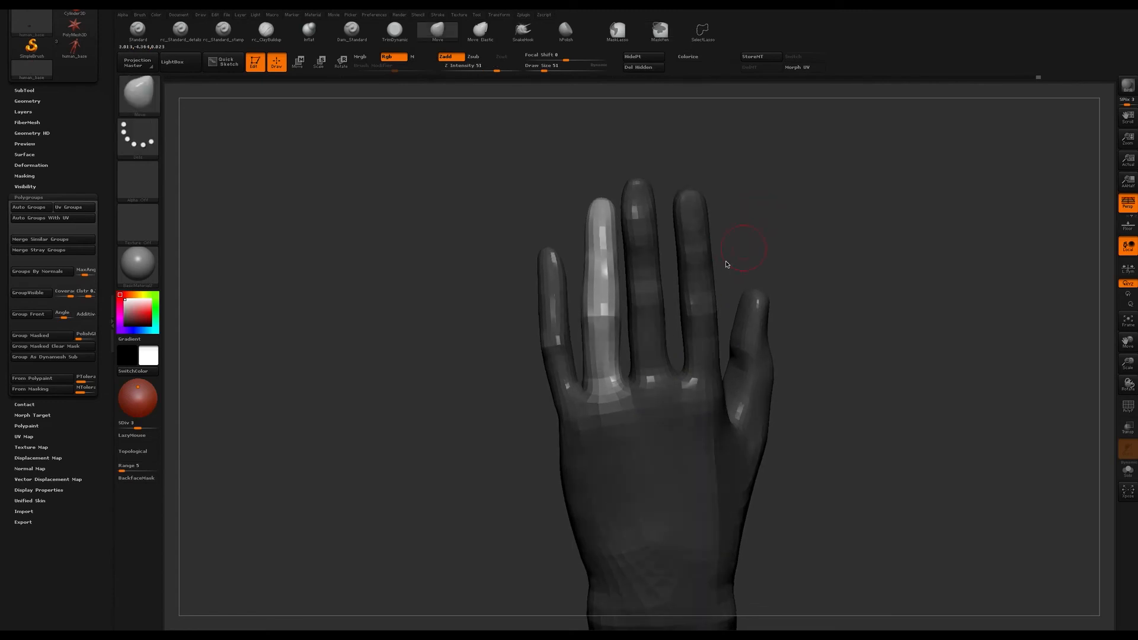
- Rotate the ring finger sideways from its knuckle towards the little finger with Transpose Rotate
key(r)
drag(563, 335, 607, 394)
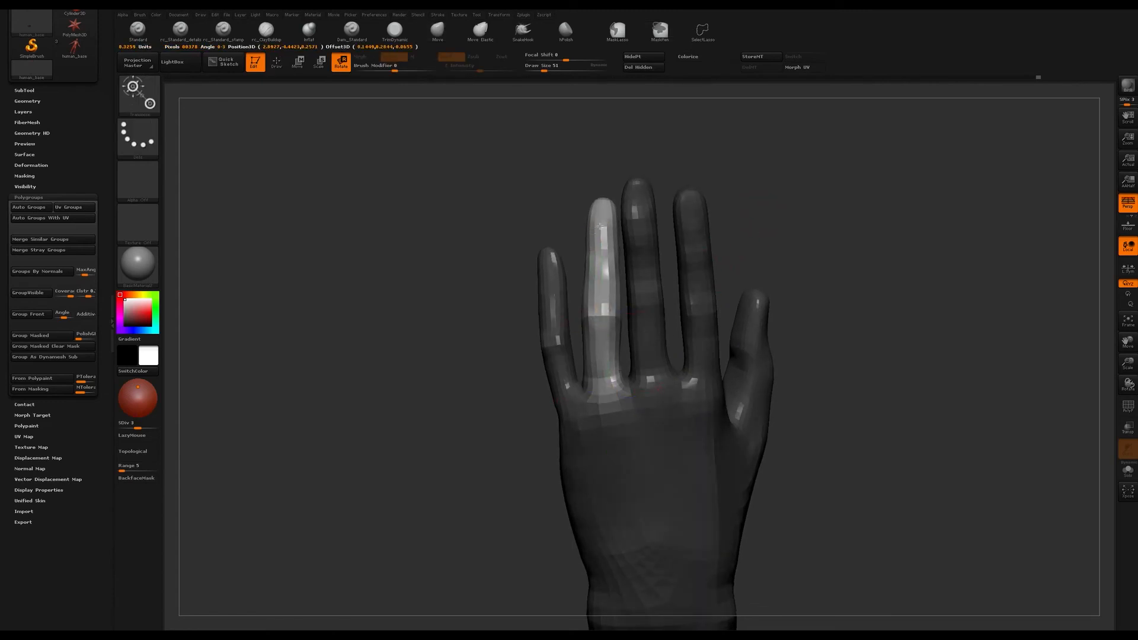
drag(584, 230, 590, 229)
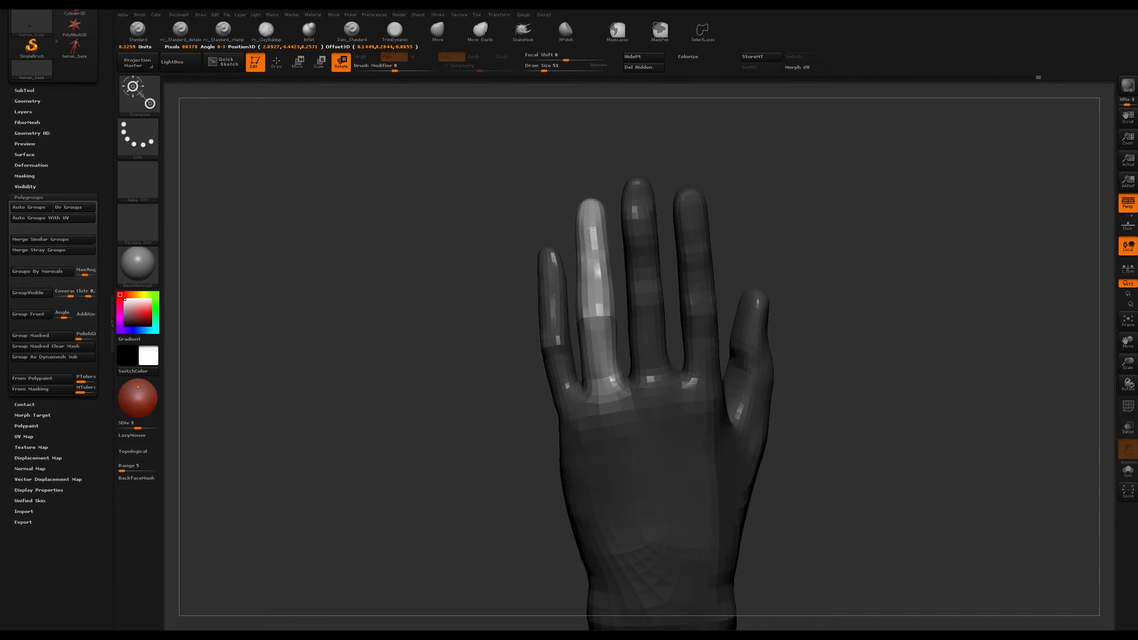
mouse_move(808, 208)
mouse_down()
mouse_move(808, 172)
mouse_move(798, 241)
mouse_move(820, 190)
mouse_move(722, 168)
mouse_move(735, 275)
mouse_move(712, 269)
mouse_move(737, 219)
mouse_move(745, 333)
mouse_move(756, 283)
mouse_move(691, 321)
mouse_move(745, 308)
mouse_move(775, 279)
mouse_move(737, 295)
mouse_move(740, 312)
mouse_move(785, 236)
mouse_move(741, 304)
mouse_up()
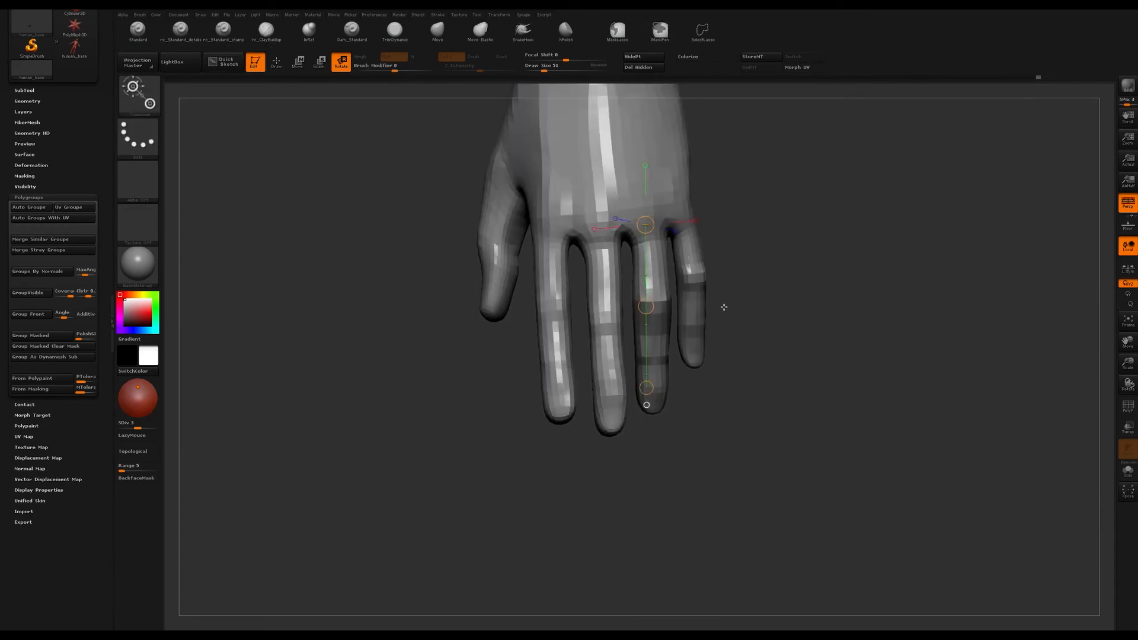
- Mask everything except the middle finger and extend the unmasked area over its knuckle
ctrl+click(604, 282)
mouse_move(717, 268)
mouse_down()
mouse_move(758, 199)
mouse_move(735, 249)
mouse_up()
key(q)
drag(765, 207, 800, 197)
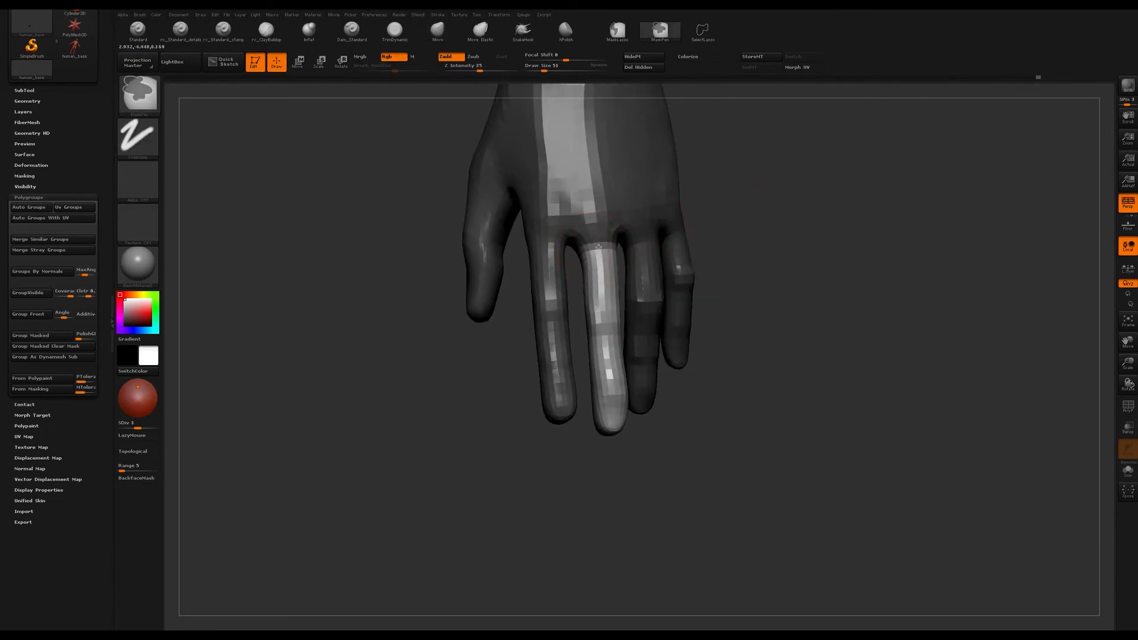
mouse_move(753, 207)
mouse_down()
mouse_move(712, 247)
mouse_move(714, 235)
mouse_up()
key(ctrl)
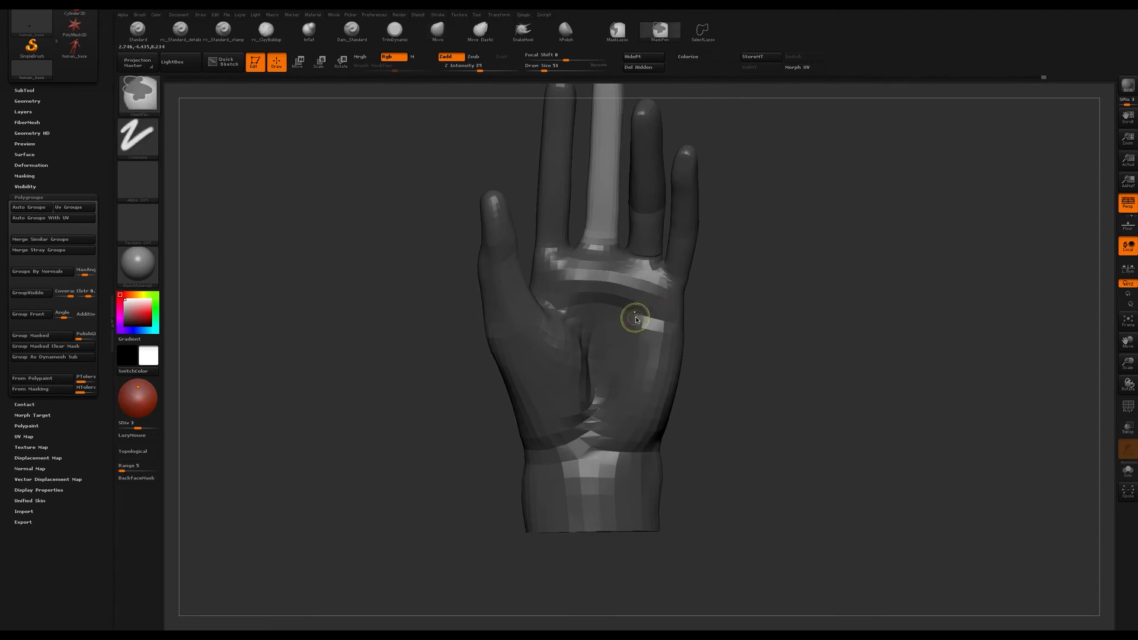
- Reposition the middle finger at its knuckle with Transpose Rotate and Move
mouse_move(757, 186)
mouse_down()
mouse_move(749, 351)
mouse_move(780, 279)
mouse_move(741, 355)
mouse_move(752, 237)
mouse_move(760, 247)
mouse_move(778, 211)
mouse_move(797, 224)
mouse_move(655, 234)
mouse_up()
key(r)
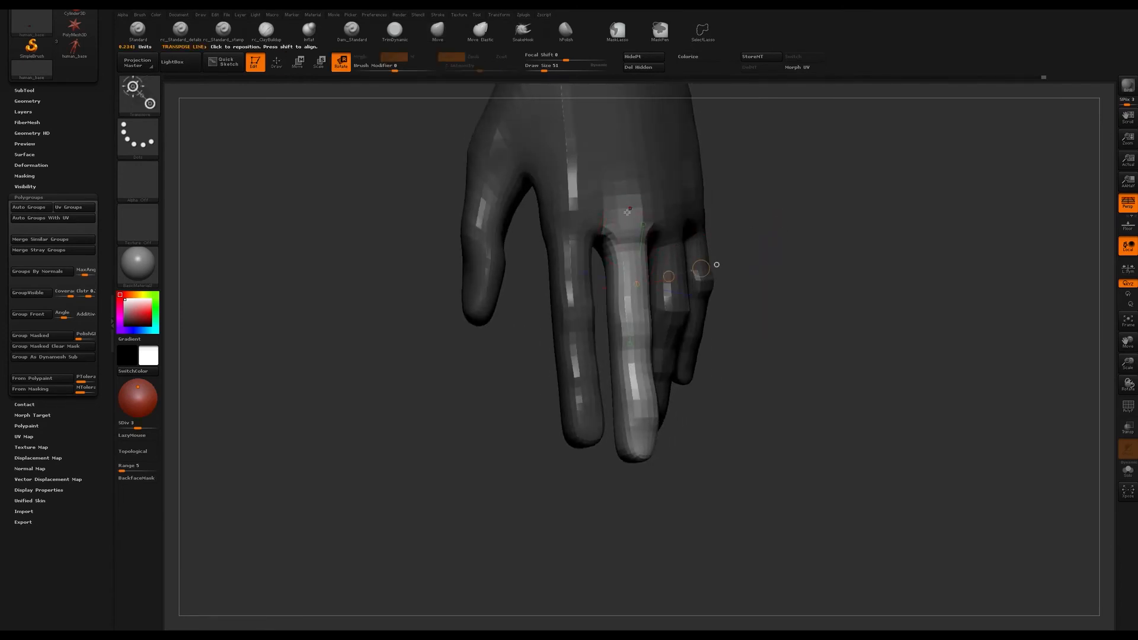
drag(745, 337, 688, 347)
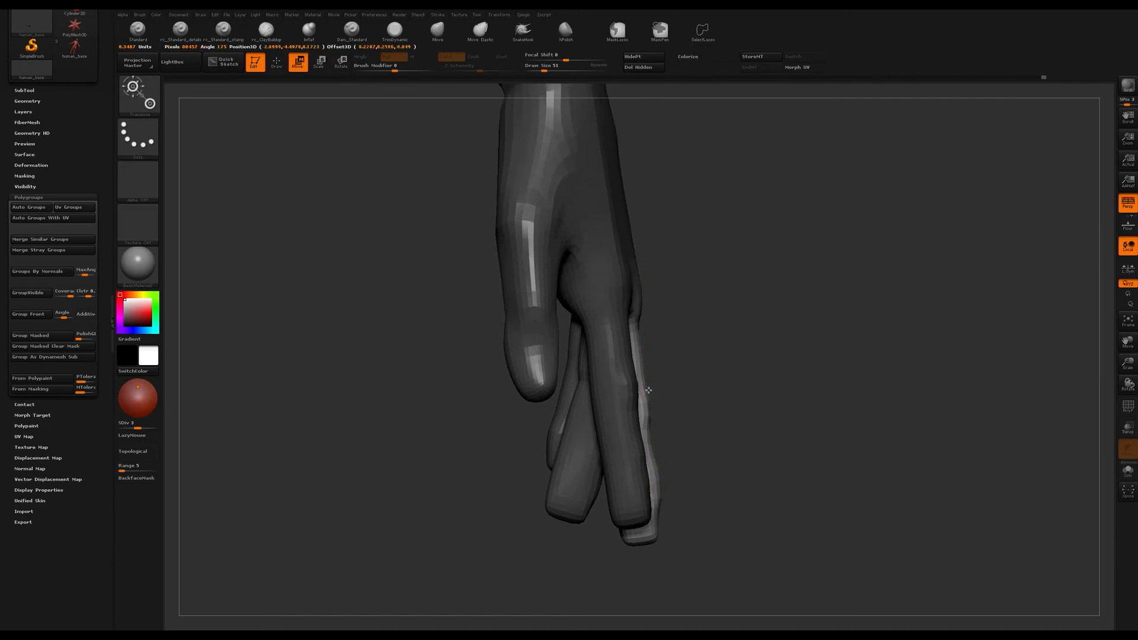
drag(667, 387, 750, 315)
- Bend the middle finger towards the palm at its middle joint with Transpose Rotate and check the pose from several sides
key(r)
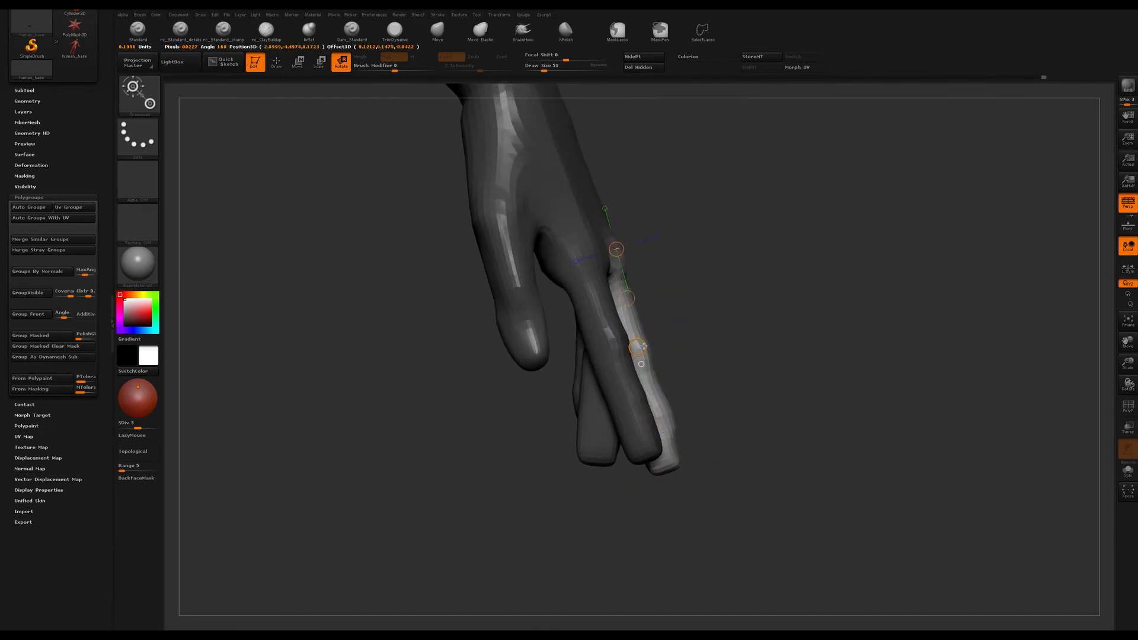
mouse_move(691, 346)
mouse_down()
mouse_move(822, 309)
mouse_move(692, 340)
mouse_move(694, 330)
mouse_up()
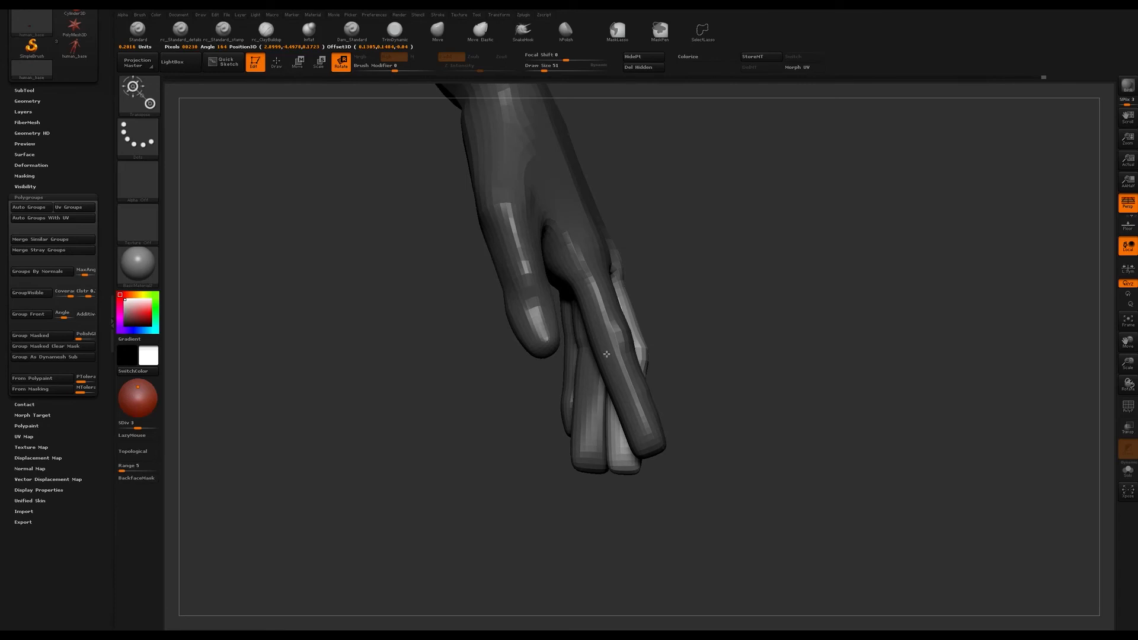
drag(731, 321, 814, 284)
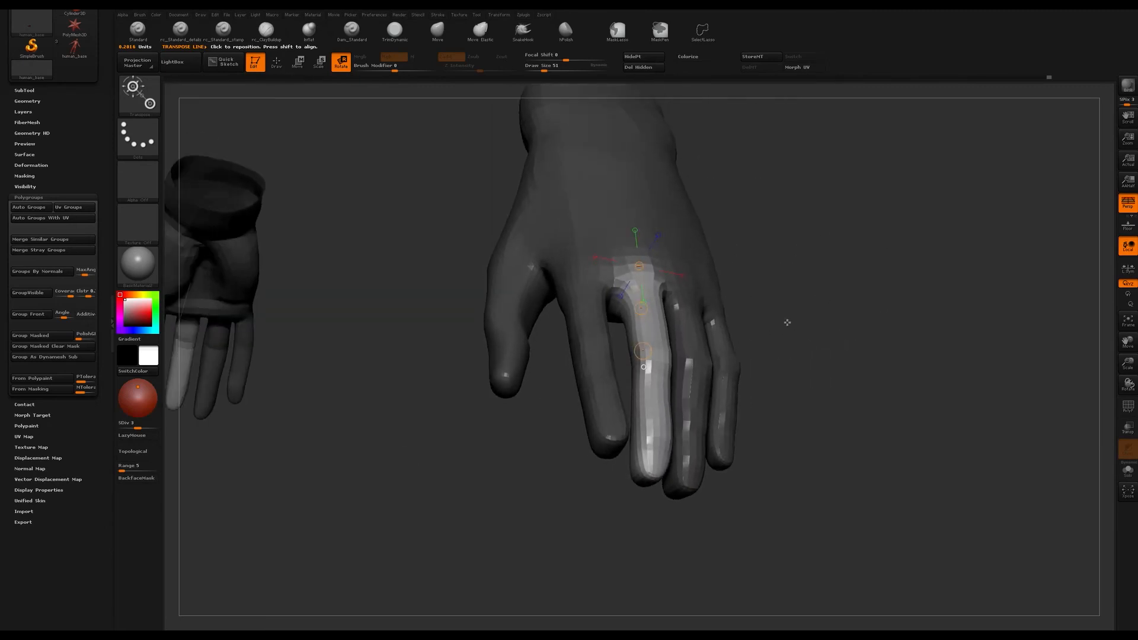
drag(787, 319, 848, 322)
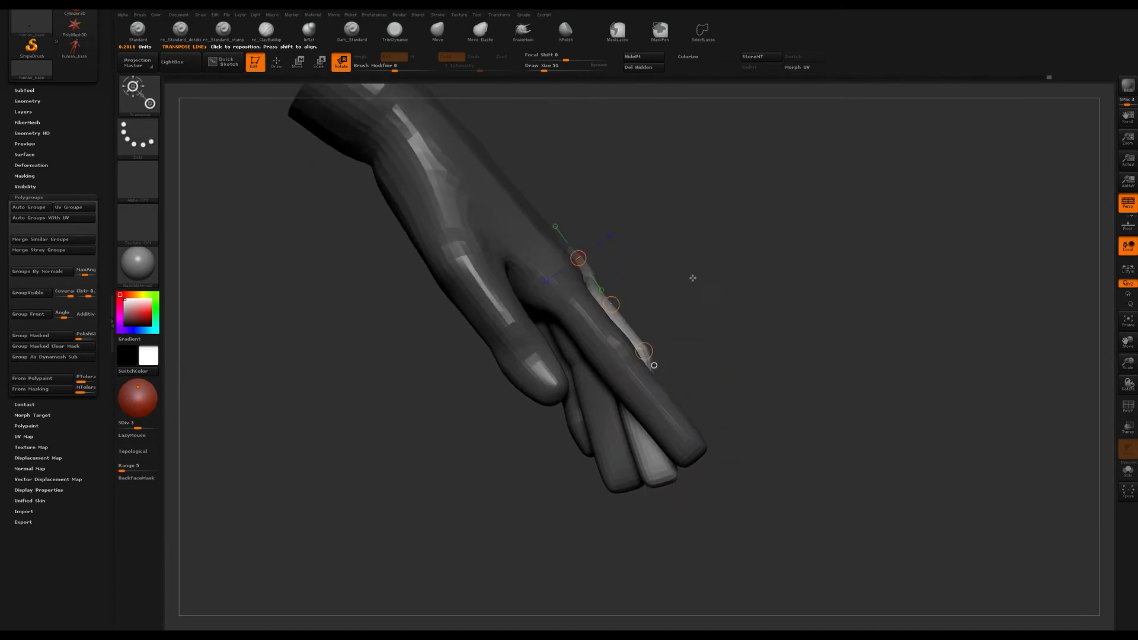
- Isolate the index finger with a mask and bend it towards the palm at its middle joint with Transpose Rotate
drag(647, 287, 593, 313)
drag(528, 273, 558, 309)
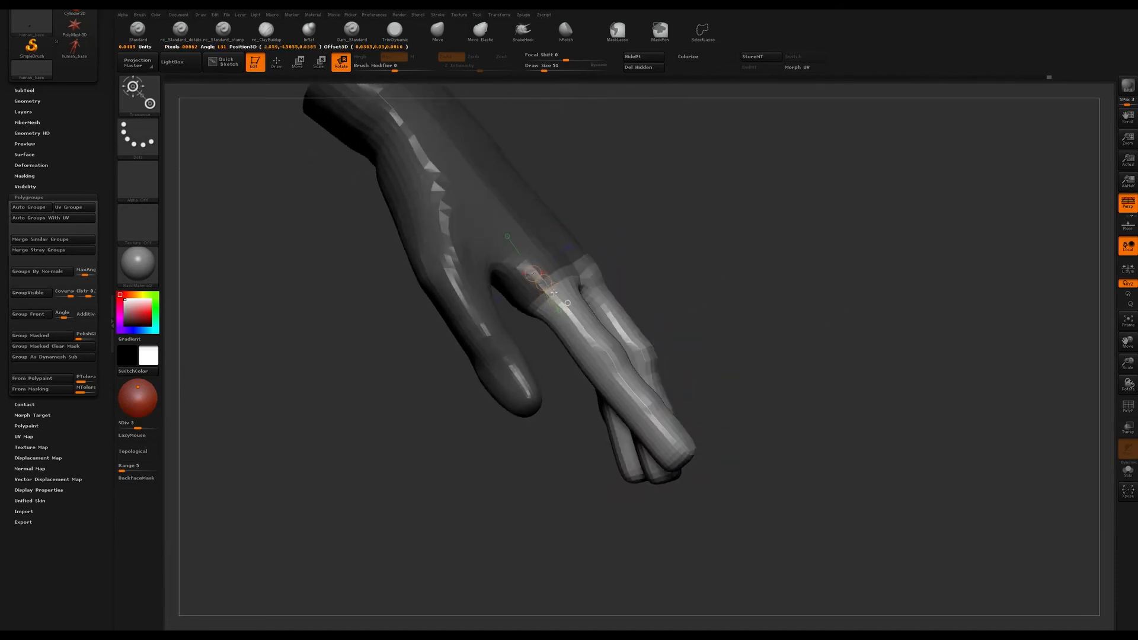
drag(711, 259, 637, 349)
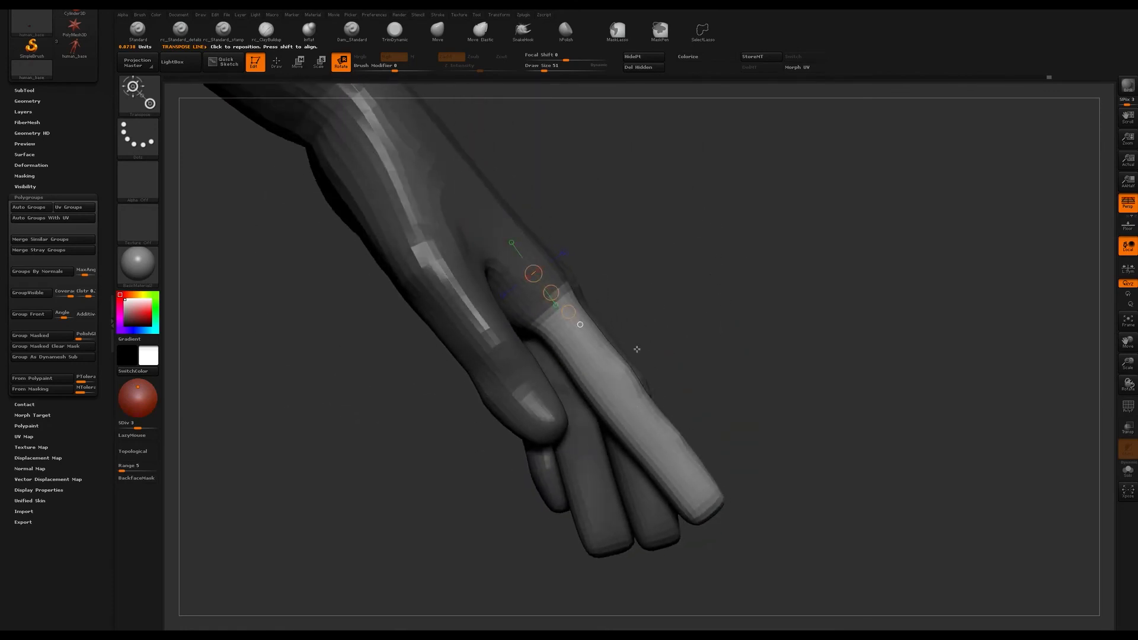
drag(634, 385, 606, 393)
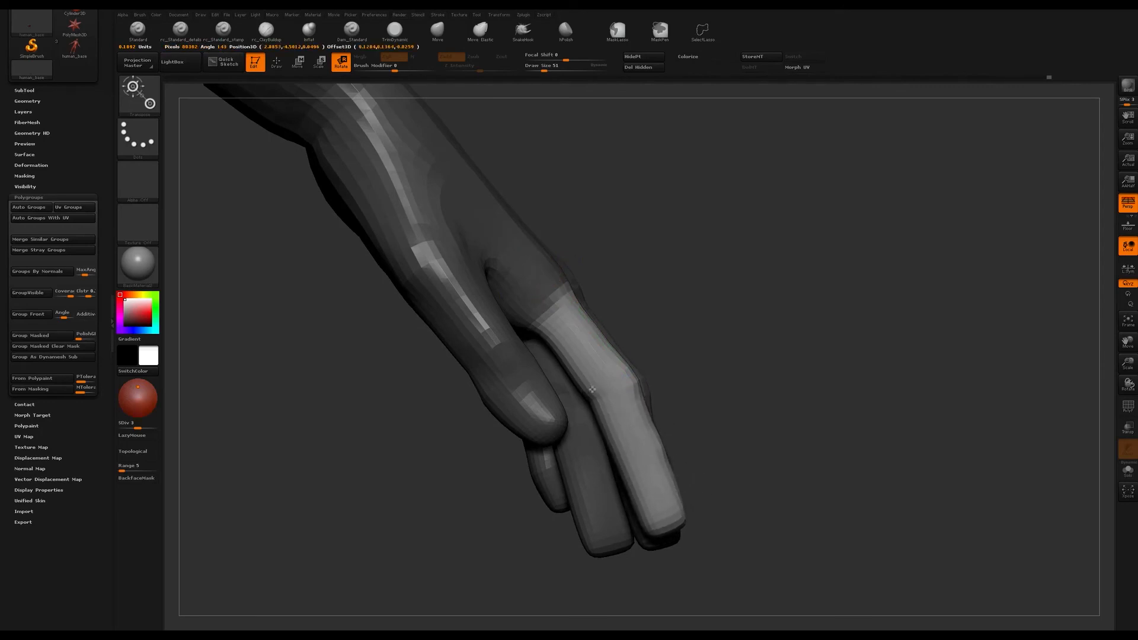
alt+drag(740, 385, 596, 395)
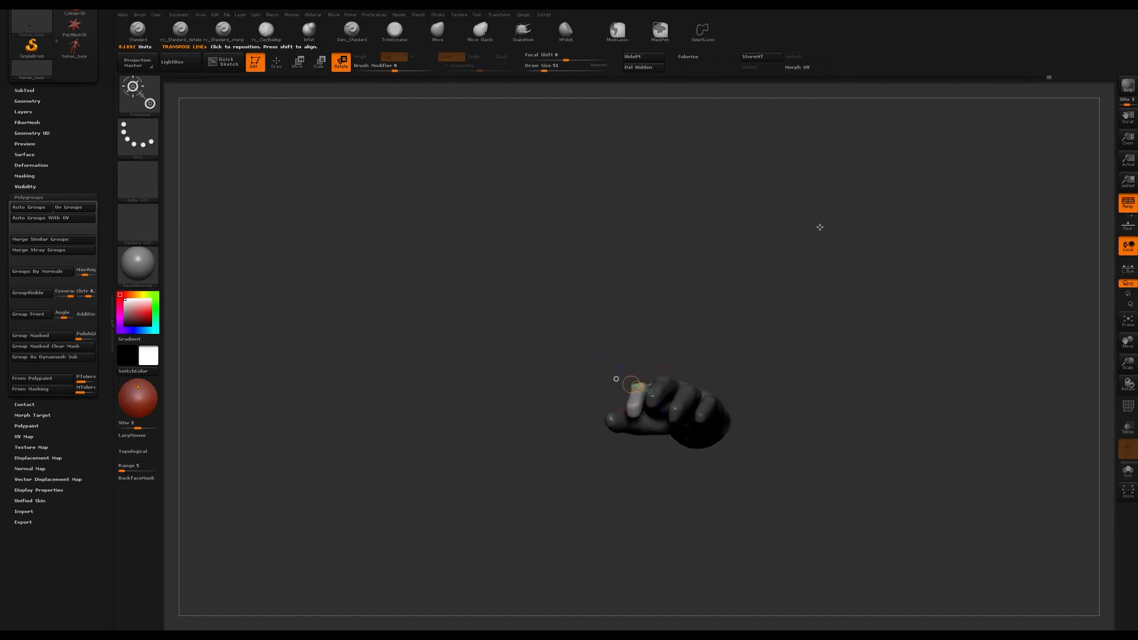
drag(848, 214, 841, 279)
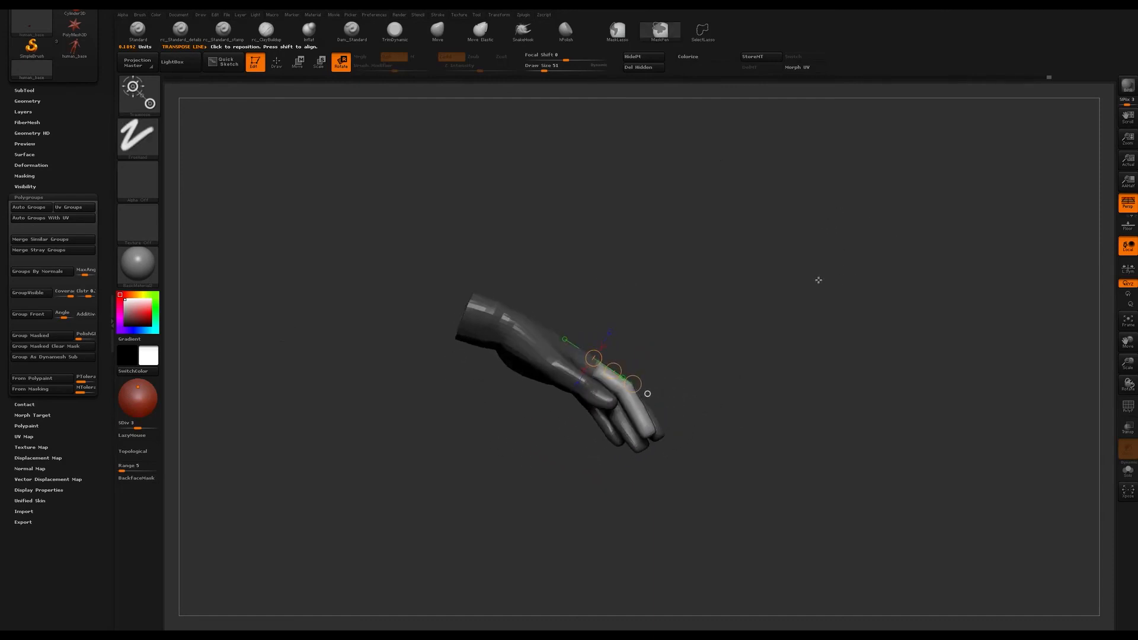
drag(732, 254, 777, 317)
mouse_move(767, 240)
mouse_down()
mouse_move(790, 231)
mouse_move(759, 226)
mouse_move(785, 303)
mouse_move(713, 283)
mouse_move(694, 232)
mouse_move(747, 185)
mouse_move(737, 239)
mouse_move(788, 248)
mouse_move(714, 318)
mouse_move(750, 302)
mouse_move(707, 323)
mouse_move(710, 309)
mouse_move(648, 297)
mouse_move(706, 261)
mouse_move(763, 341)
mouse_move(669, 328)
mouse_move(727, 326)
mouse_move(720, 294)
mouse_move(729, 460)
mouse_move(673, 371)
mouse_up()
- Adjust the outer segments and tip of the index finger with the Move brush at size 116
click(438, 30)
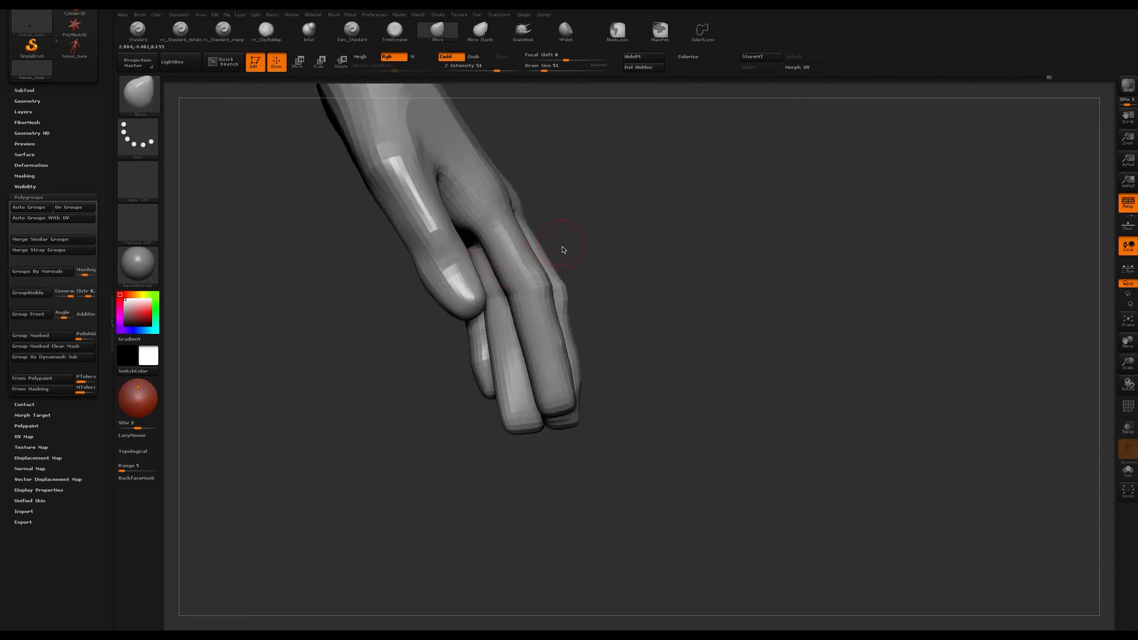
drag(607, 375, 610, 363)
key(s)
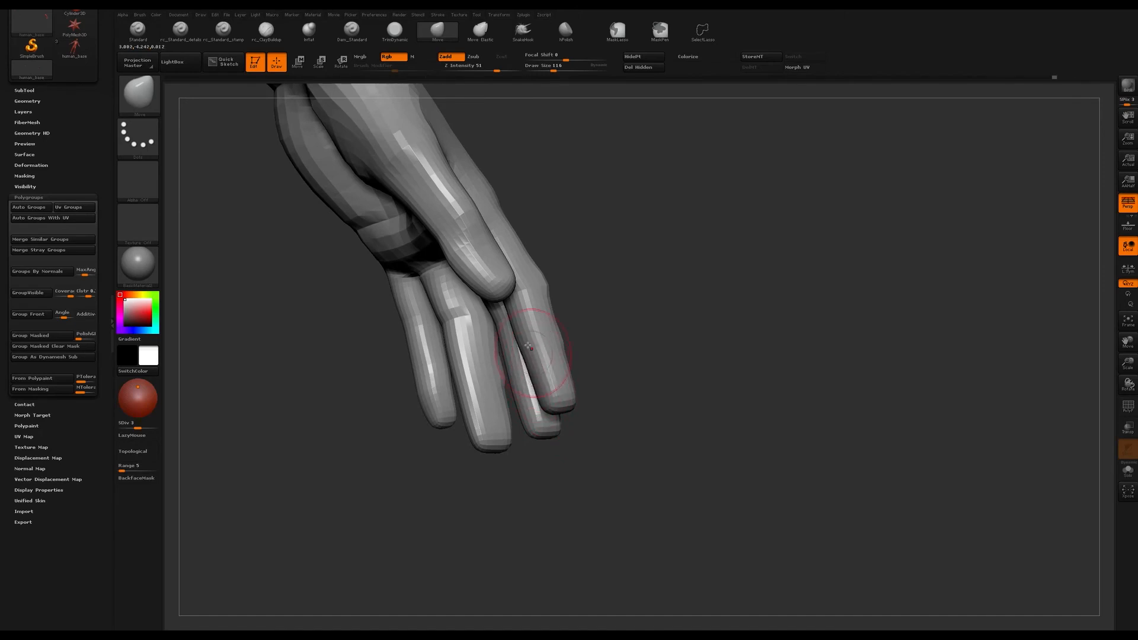
mouse_move(537, 327)
mouse_down()
mouse_move(607, 315)
mouse_move(607, 325)
mouse_move(505, 288)
mouse_up()
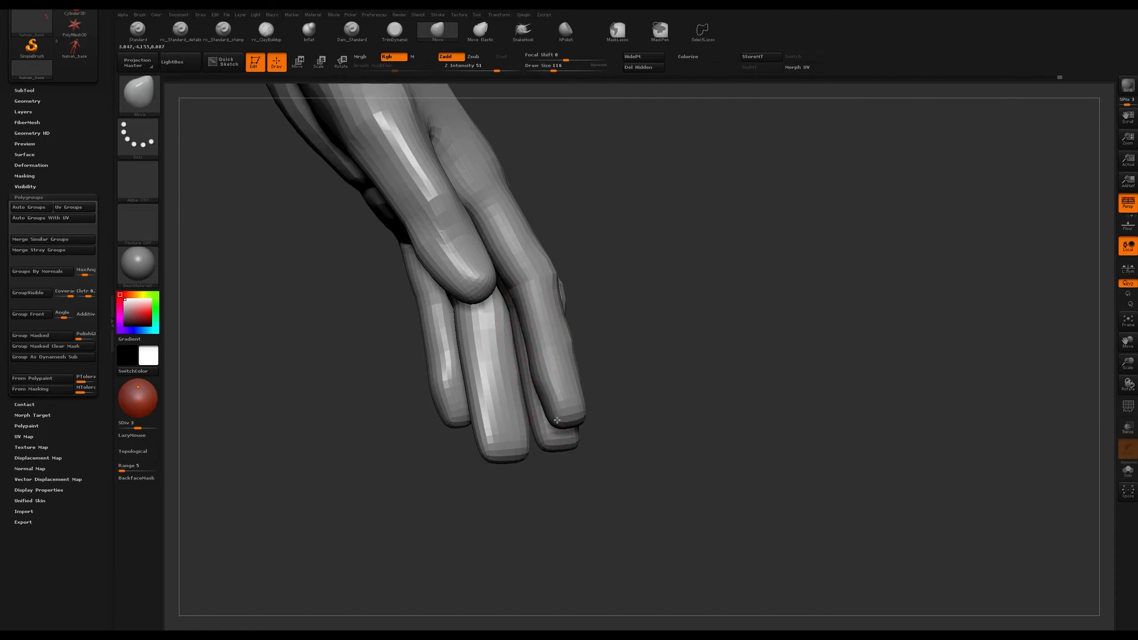
mouse_move(584, 402)
mouse_down()
mouse_move(603, 471)
mouse_move(603, 426)
mouse_move(582, 429)
mouse_up()
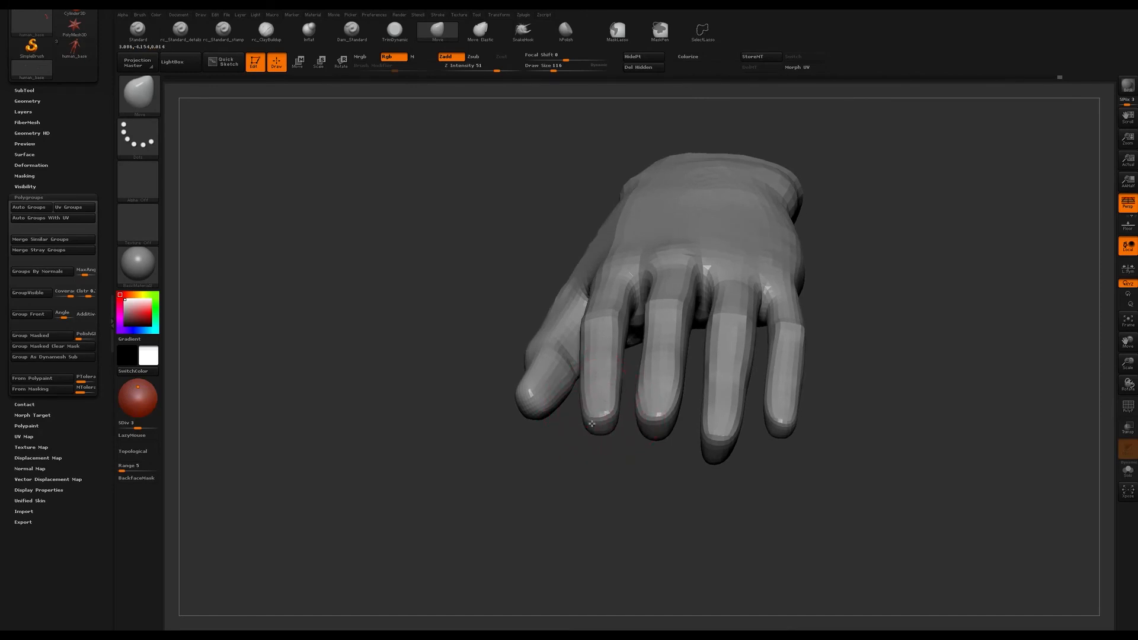
drag(679, 512, 612, 424)
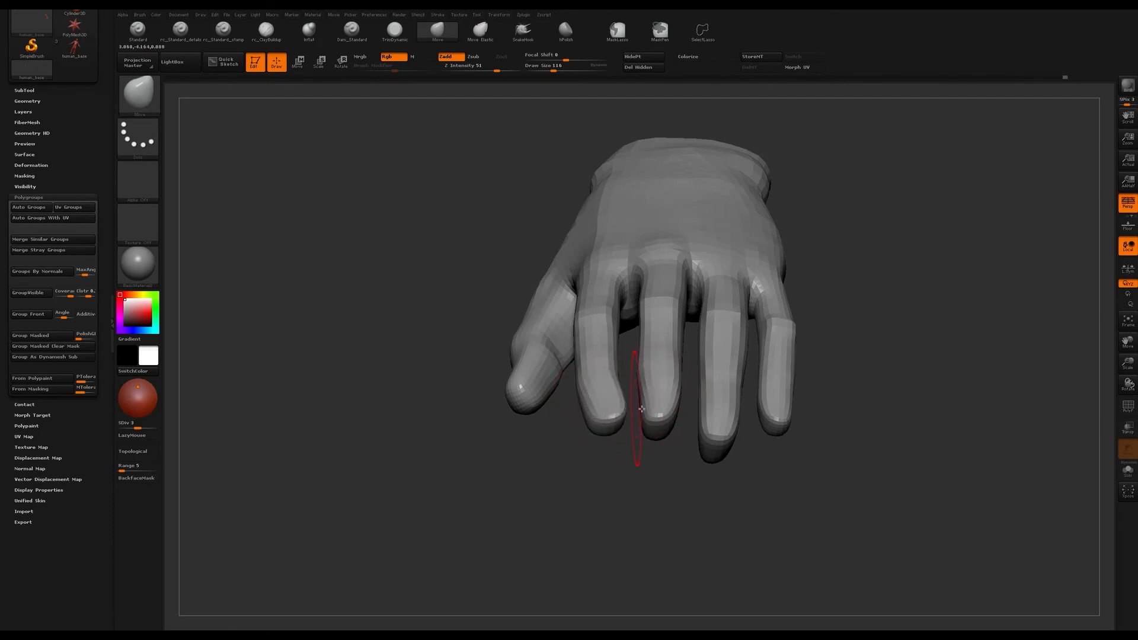
- Mask everything except the index finger and shift its tip with the Move brush
key(r)
ctrl+drag(614, 427, 571, 330)
key(q)
key(b)
key(m)
key(v)
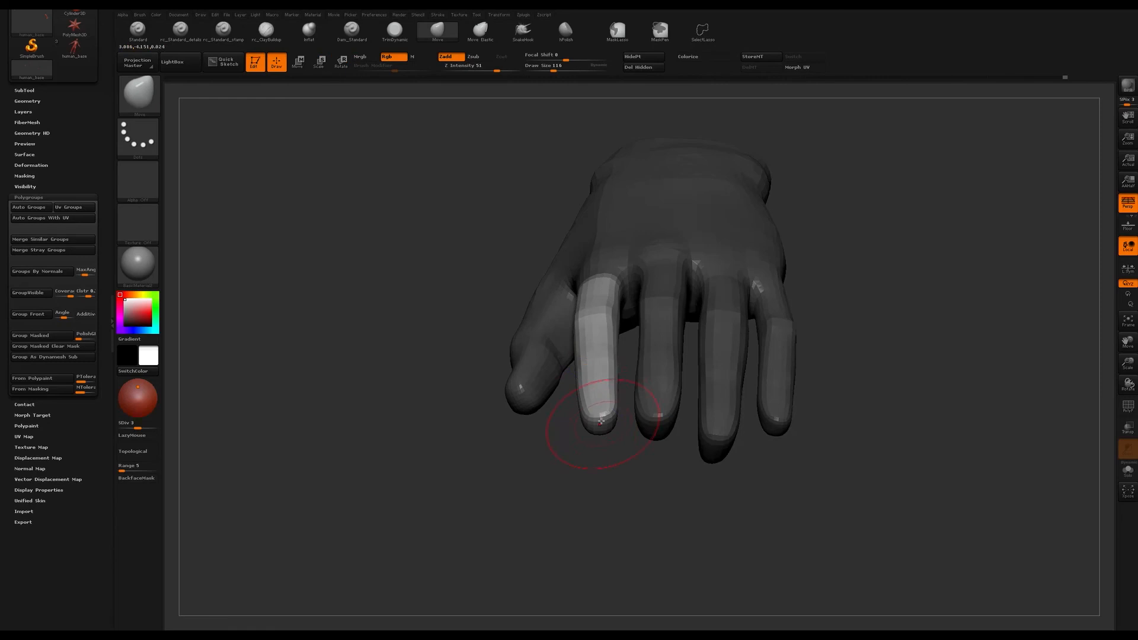
drag(581, 413, 610, 426)
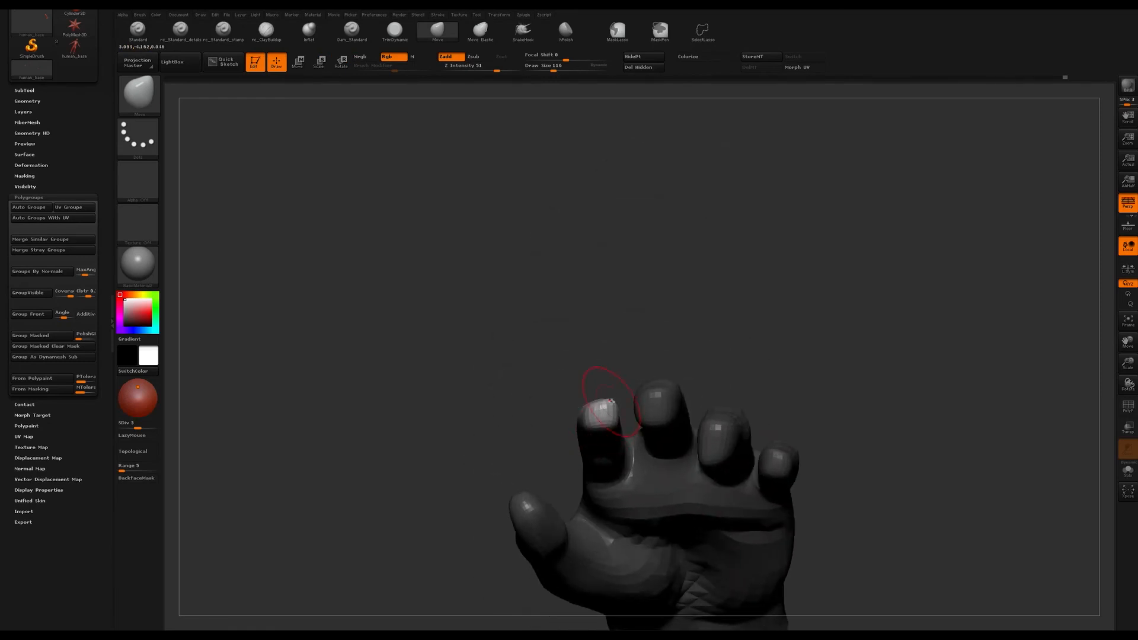
mouse_move(609, 384)
mouse_down()
mouse_move(666, 425)
mouse_move(686, 326)
mouse_move(679, 363)
mouse_move(635, 354)
mouse_move(609, 362)
mouse_move(650, 261)
mouse_move(595, 372)
mouse_up()
key(shift)
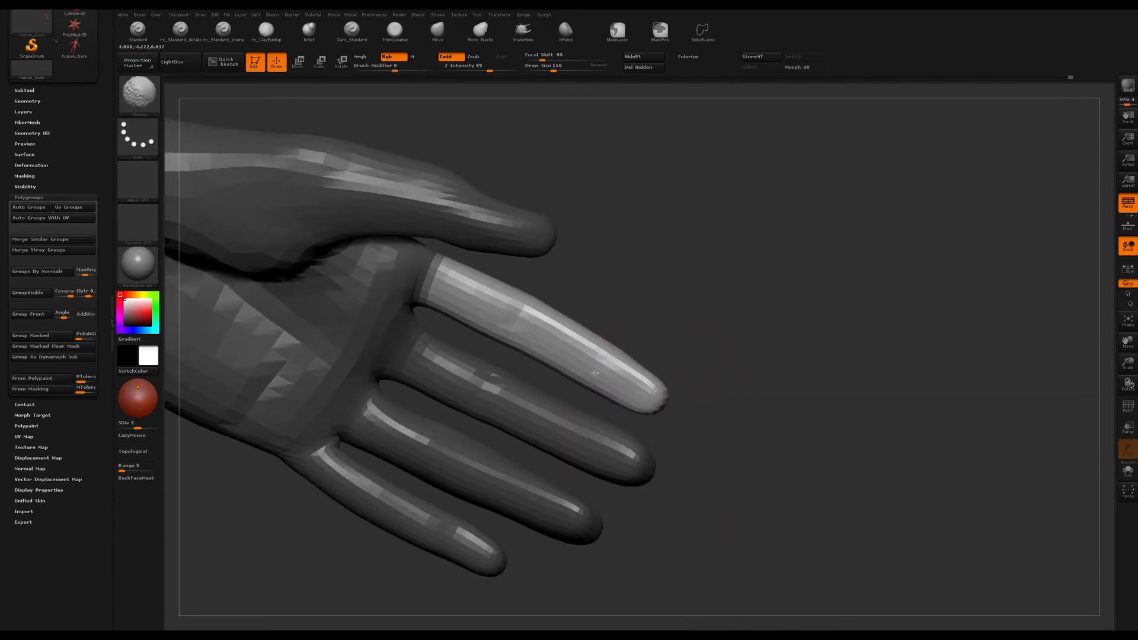
- Refine the bent shape of the index finger with the Move brush at size 187 and clear the mask
mouse_move(711, 245)
mouse_down()
mouse_move(656, 332)
mouse_move(623, 330)
mouse_move(605, 310)
mouse_up()
key(s)
key(s)
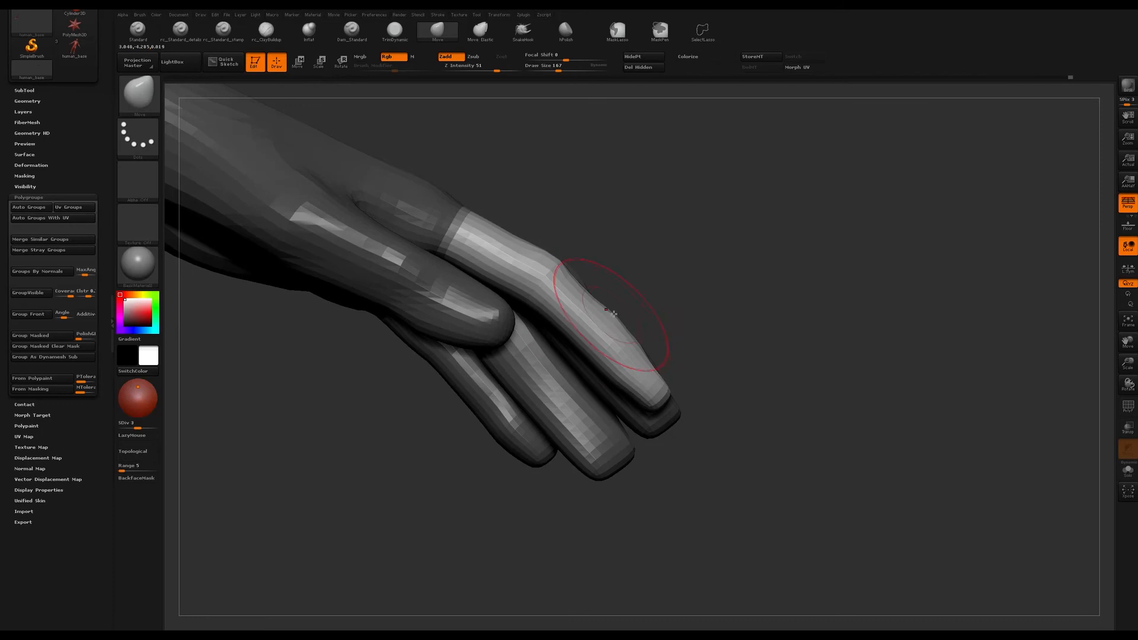
mouse_move(651, 329)
mouse_down()
mouse_move(732, 219)
mouse_move(703, 119)
mouse_move(575, 379)
mouse_move(573, 447)
mouse_move(640, 450)
mouse_move(714, 419)
mouse_move(674, 414)
mouse_move(756, 396)
mouse_move(846, 348)
mouse_up()
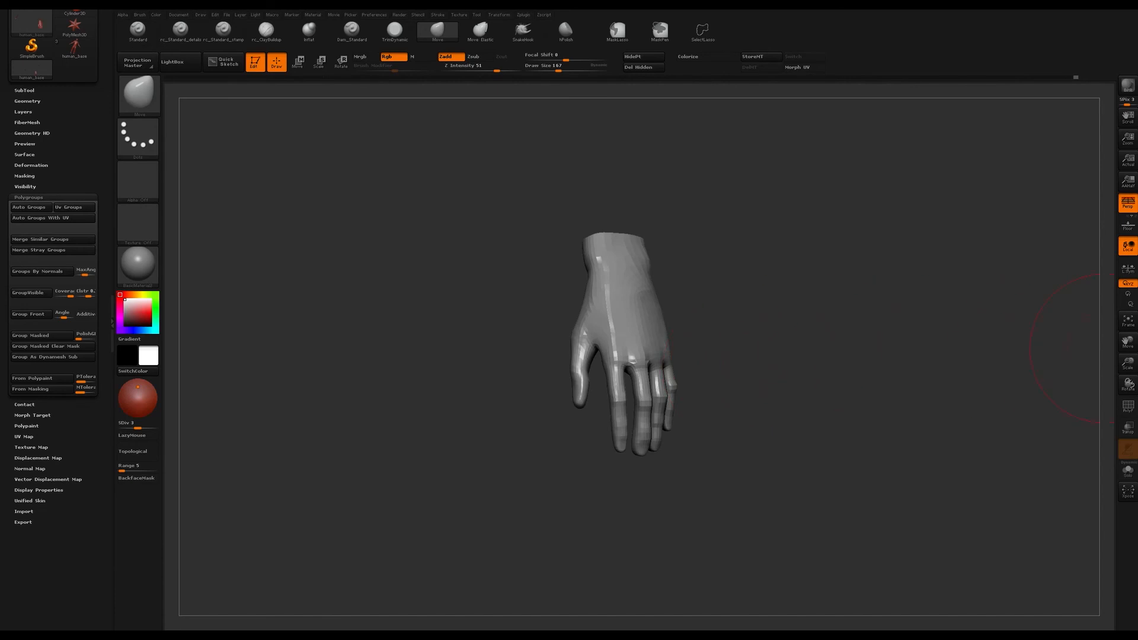
- Mask everything except the index finger and rotate it slightly sideways from its knuckle with Transpose Rotate
drag(771, 376, 727, 325)
key(r)
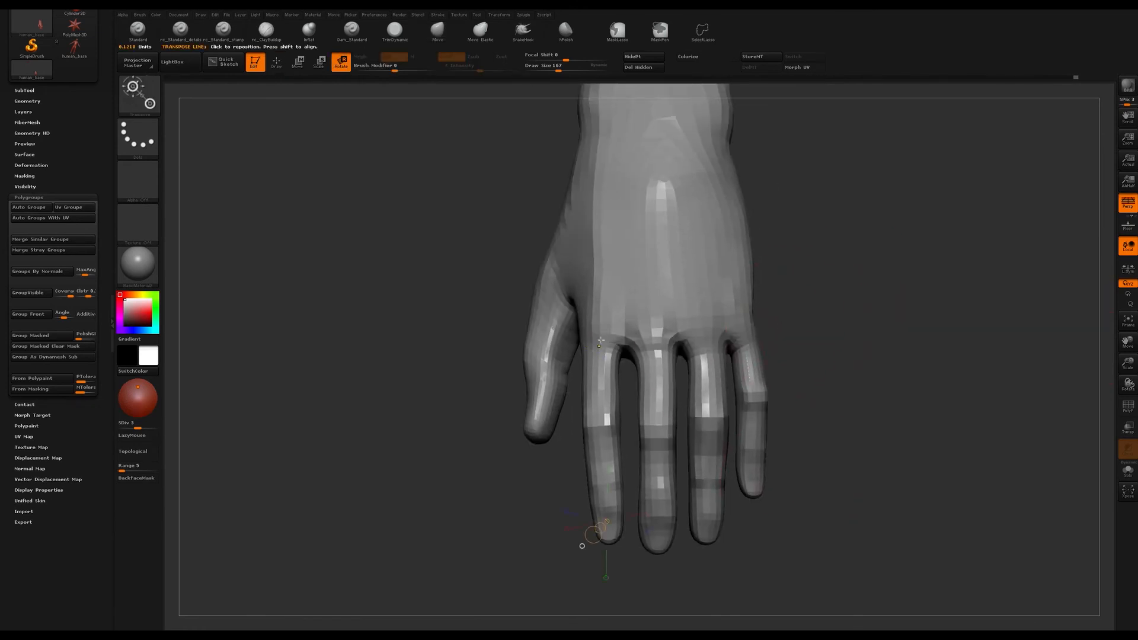
ctrl+drag(589, 534, 601, 357)
drag(613, 297, 605, 440)
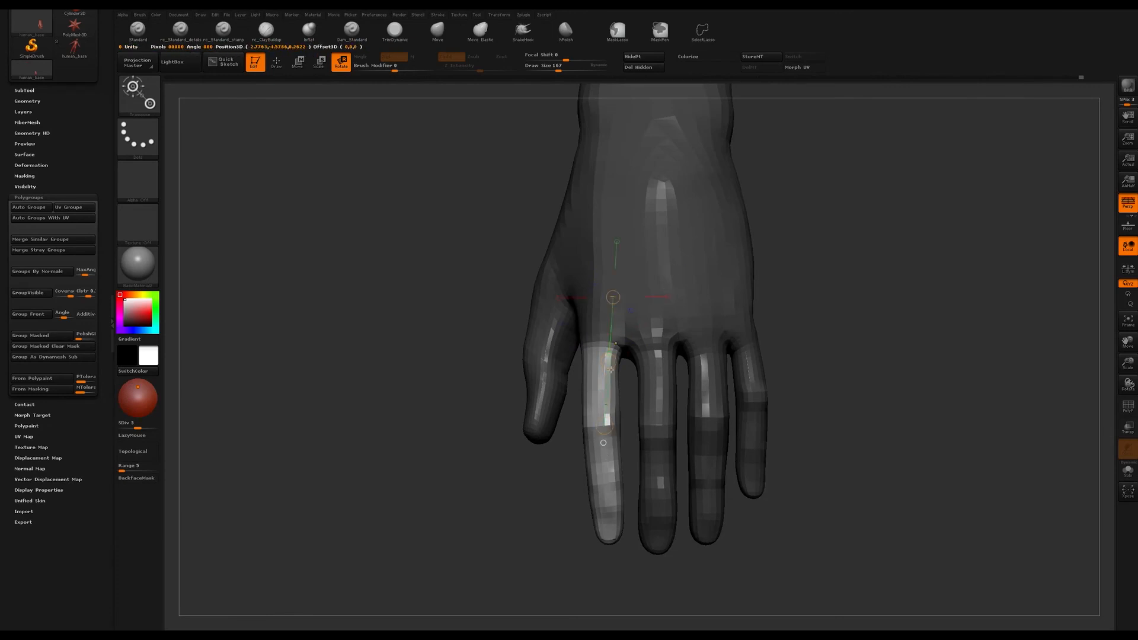
drag(608, 423, 600, 431)
- Mask everything except the ring finger and adjust its angle from the knuckle with Transpose Rotate
alt+drag(800, 283, 748, 277)
ctrl+click(616, 334)
drag(617, 218, 618, 218)
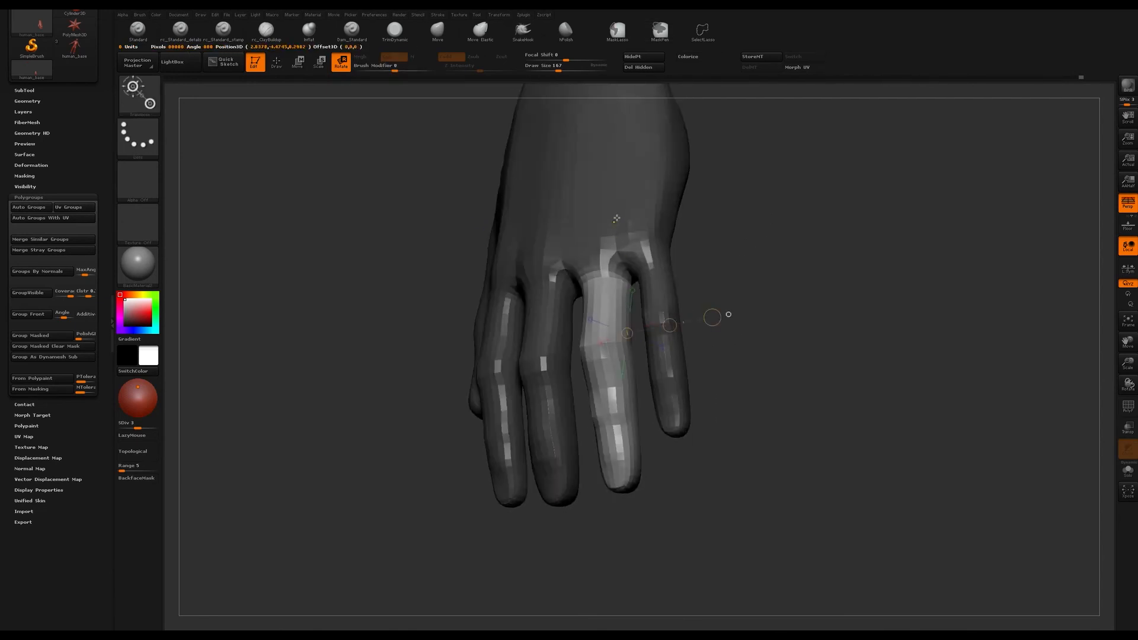
mouse_move(759, 234)
mouse_down()
mouse_move(742, 221)
mouse_move(756, 254)
mouse_up()
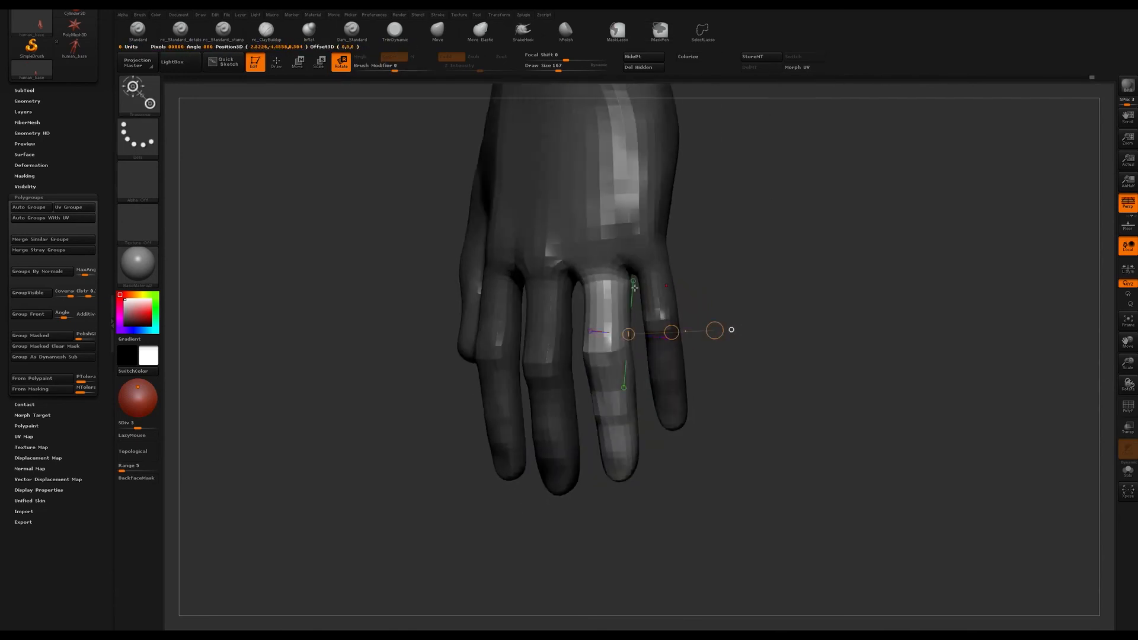
drag(598, 244, 605, 372)
drag(729, 276, 677, 294)
drag(606, 302, 603, 303)
key(w)
drag(612, 364, 629, 359)
key(ctrl+z)
- Mask everything except the little finger and undo the accidental distortion of the hand
ctrl+drag(643, 296, 578, 339)
ctrl+drag(648, 244, 652, 256)
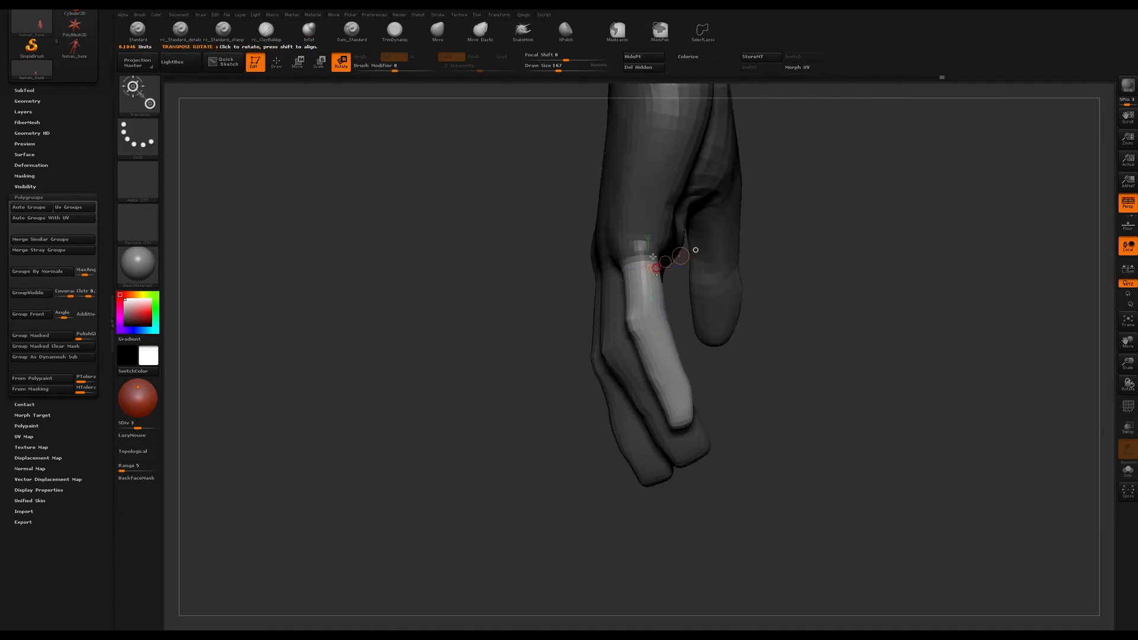
ctrl+drag(642, 180, 648, 184)
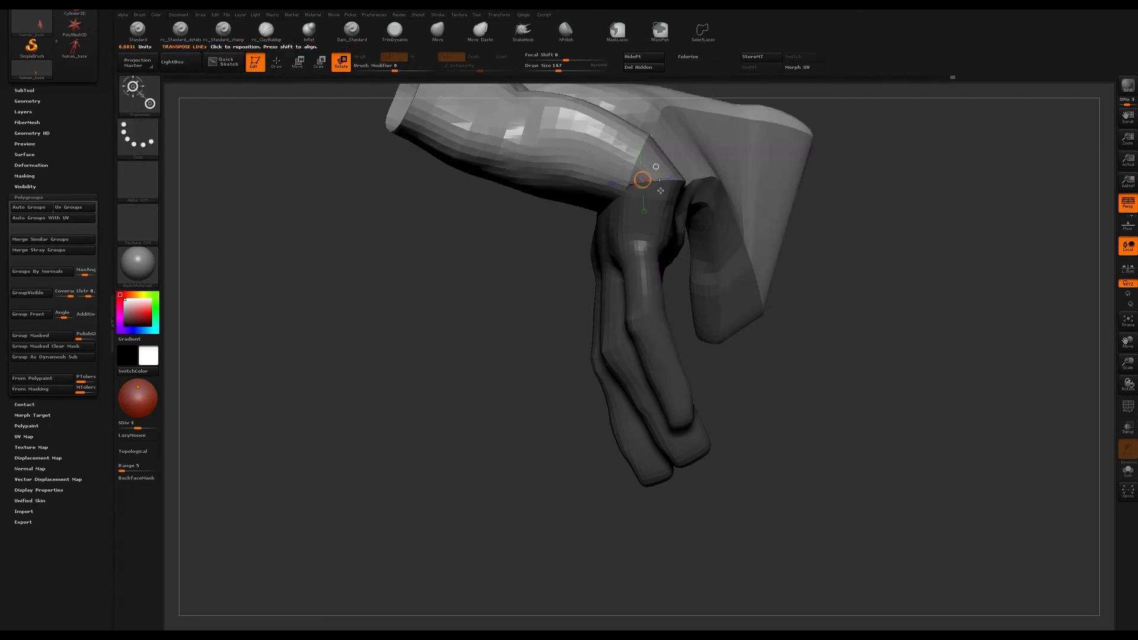
key(ctrl+z)
- Pose the little finger at its knuckle and middle joint with Transpose Rotate
mouse_move(785, 196)
mouse_down()
mouse_move(816, 193)
mouse_move(830, 239)
mouse_move(897, 234)
mouse_move(737, 300)
mouse_move(623, 249)
mouse_move(636, 350)
mouse_up()
drag(708, 357, 704, 358)
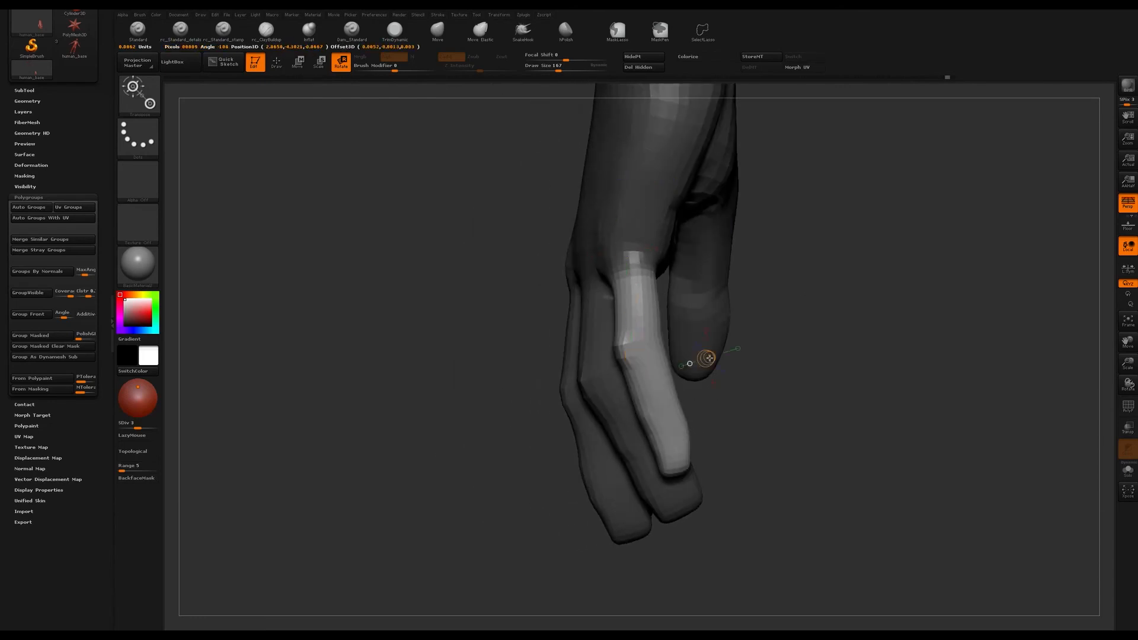
drag(625, 255, 626, 272)
drag(635, 349, 632, 356)
mouse_move(743, 332)
mouse_down()
mouse_move(781, 308)
mouse_move(756, 318)
mouse_up()
drag(631, 356, 645, 354)
drag(914, 269, 897, 379)
- Build up and smooth the middle joint of the unmasked ring finger with the Clay brush
ctrl+click(667, 368)
mouse_move(748, 188)
mouse_down()
mouse_move(803, 186)
mouse_move(809, 283)
mouse_move(760, 228)
mouse_up()
key(b)
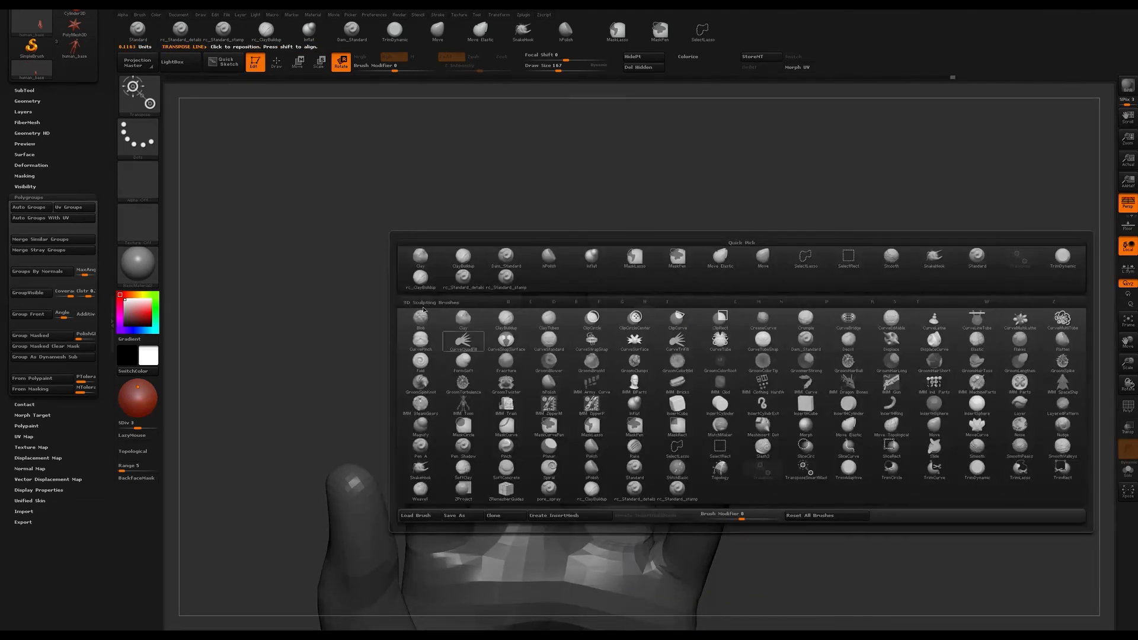
click(420, 255)
key(q)
mouse_move(419, 253)
mouse_down()
mouse_move(753, 229)
mouse_move(699, 278)
mouse_up()
key(s)
drag(644, 345, 644, 344)
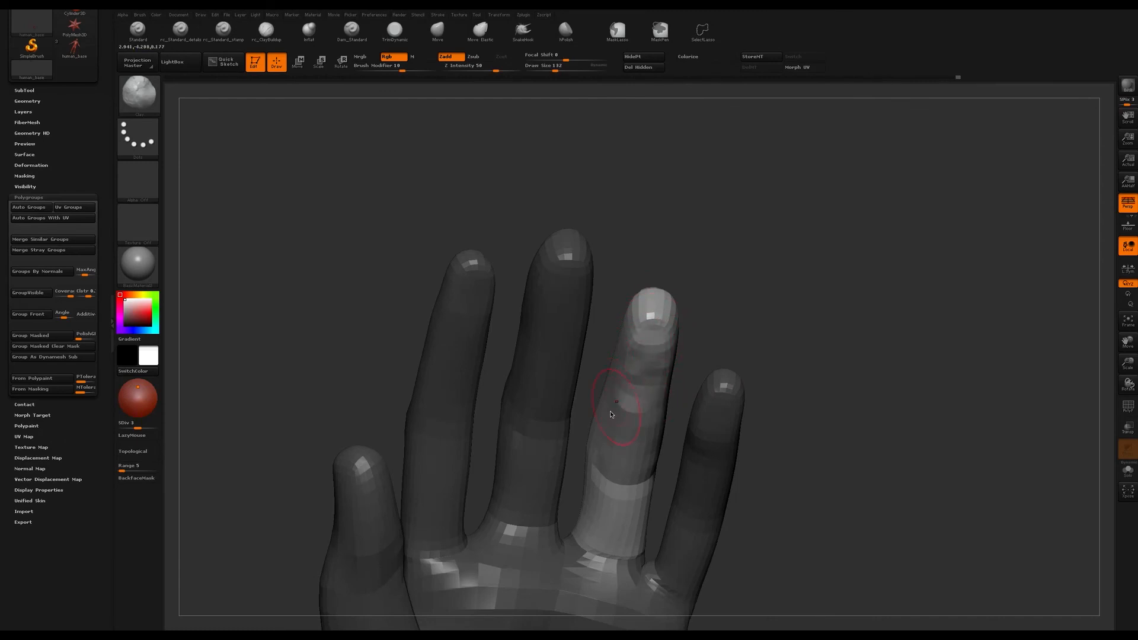
drag(846, 324, 826, 285)
drag(640, 425, 599, 401)
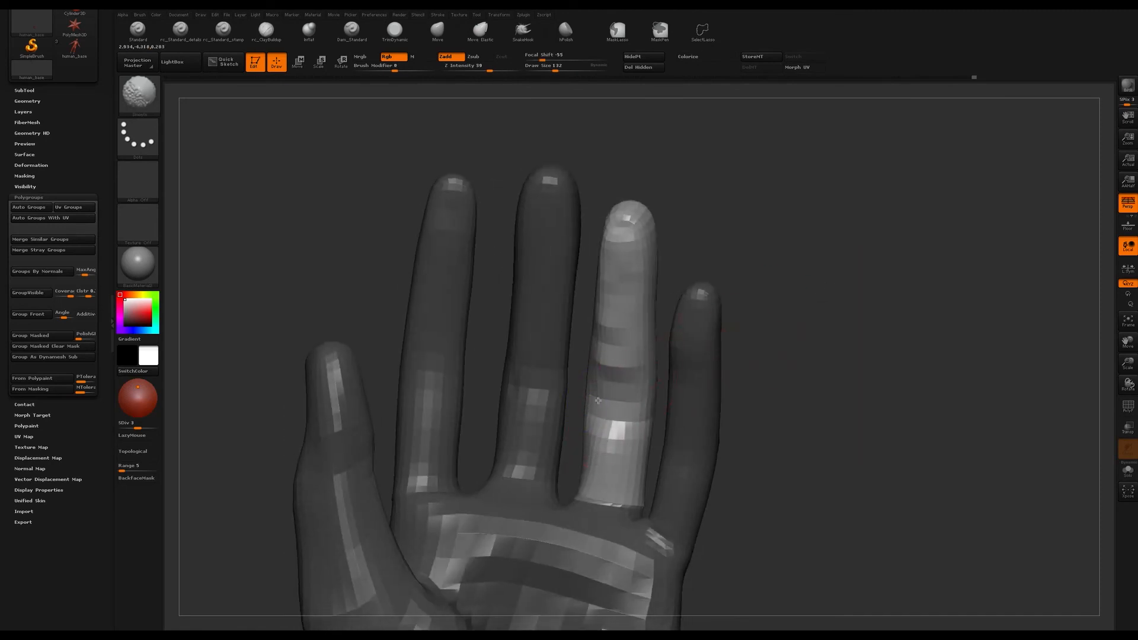
- Refine the back of the ring finger's tip with the Clay brush at draw size 54
drag(727, 204, 471, 464)
key(s)
drag(555, 364, 545, 361)
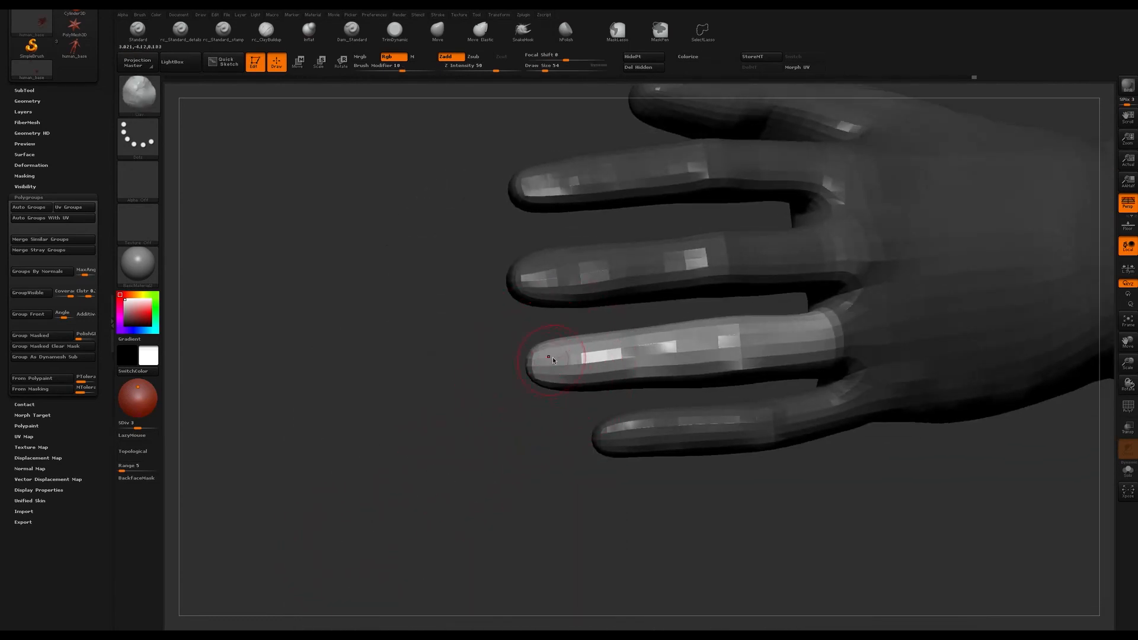
mouse_move(524, 396)
mouse_down()
mouse_move(593, 450)
mouse_move(610, 437)
mouse_move(595, 409)
mouse_move(537, 377)
mouse_move(546, 375)
mouse_move(553, 401)
mouse_up()
- Sculpt the palm-side pads and joint creases of the ring finger with a larger Clay brush, and smooth them
key(s)
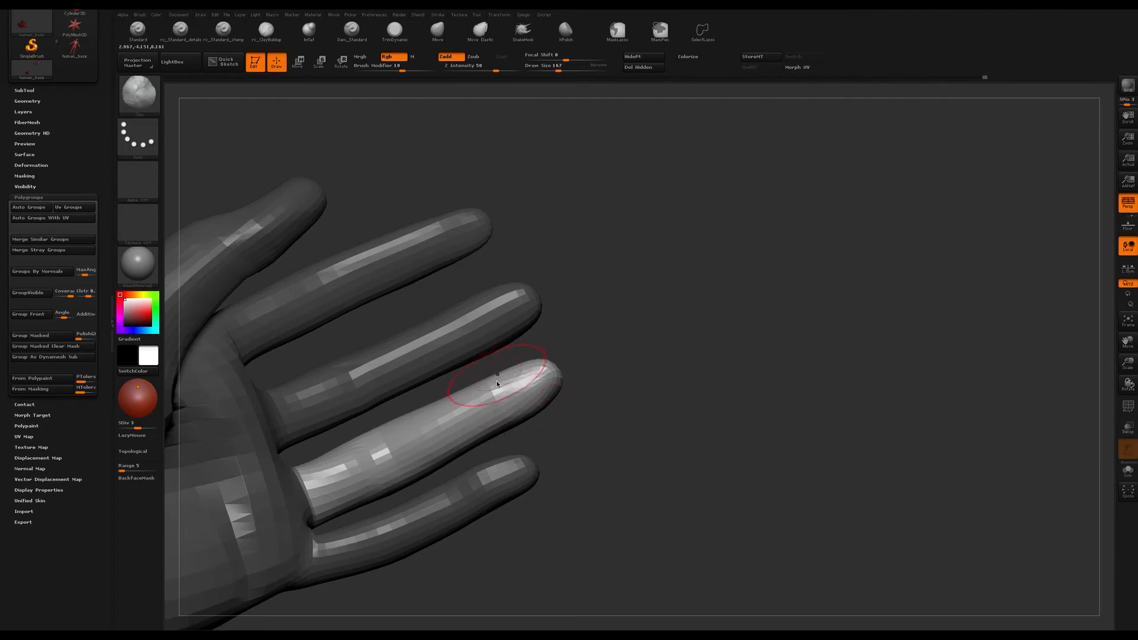
drag(638, 362, 700, 340)
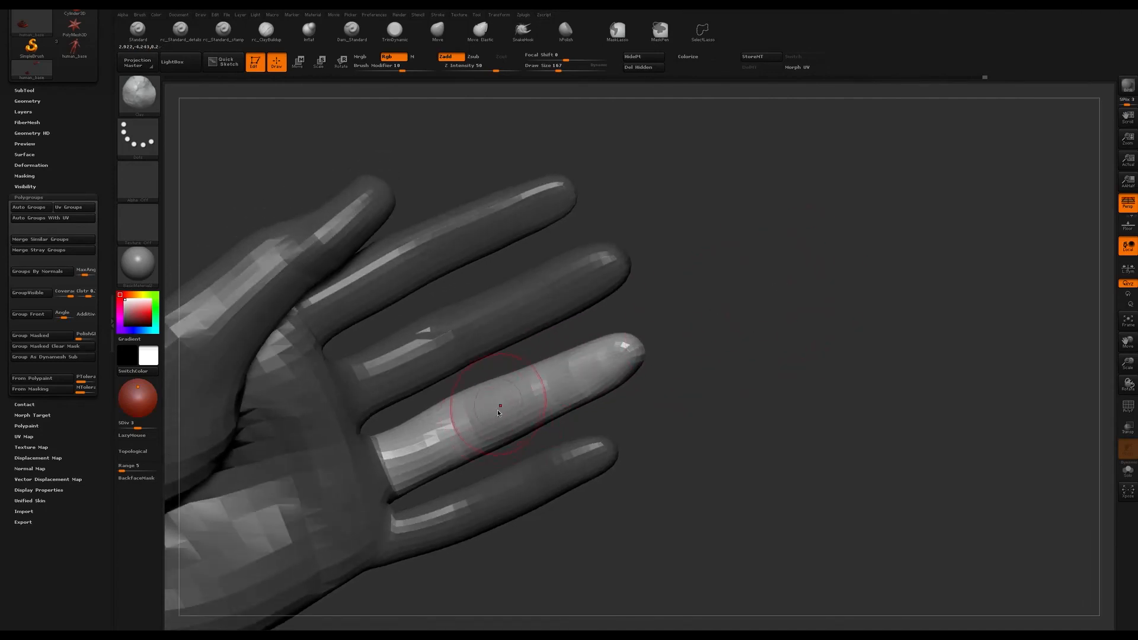
mouse_move(742, 308)
mouse_down()
mouse_move(742, 338)
mouse_move(742, 261)
mouse_move(735, 279)
mouse_up()
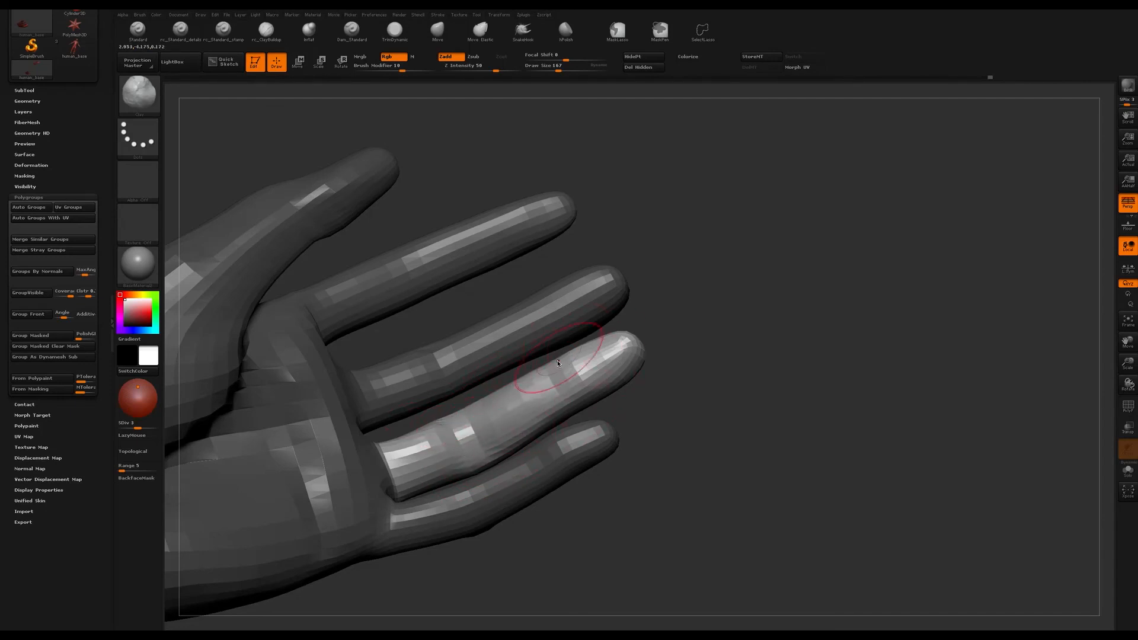
mouse_move(652, 350)
mouse_down()
mouse_move(666, 331)
mouse_move(656, 313)
mouse_move(603, 360)
mouse_up()
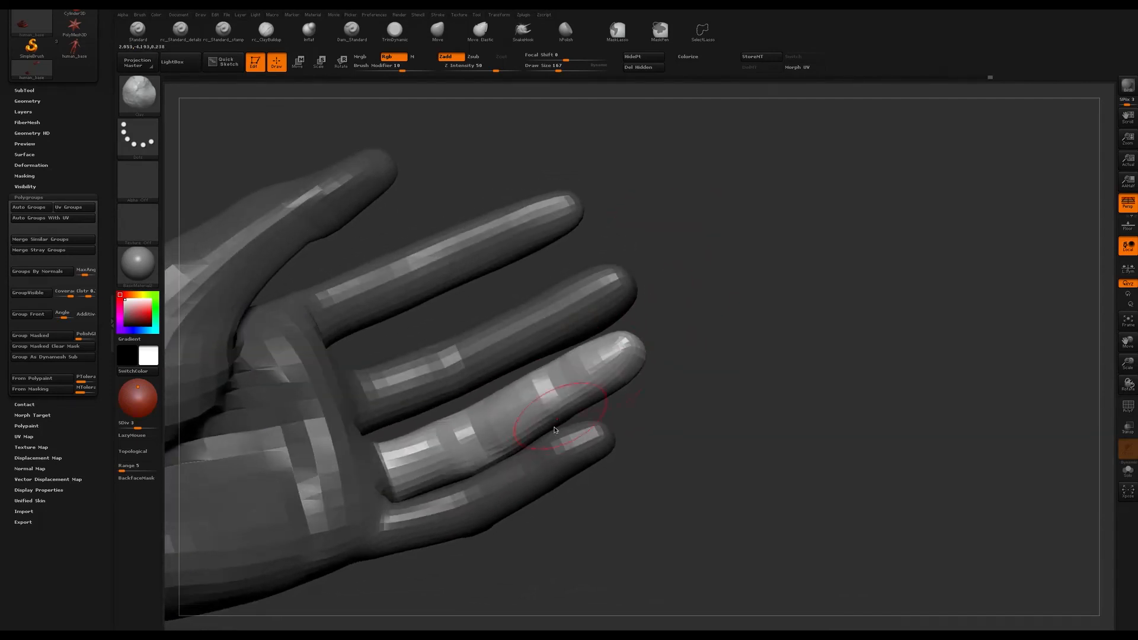
drag(573, 409, 544, 356)
drag(710, 270, 704, 332)
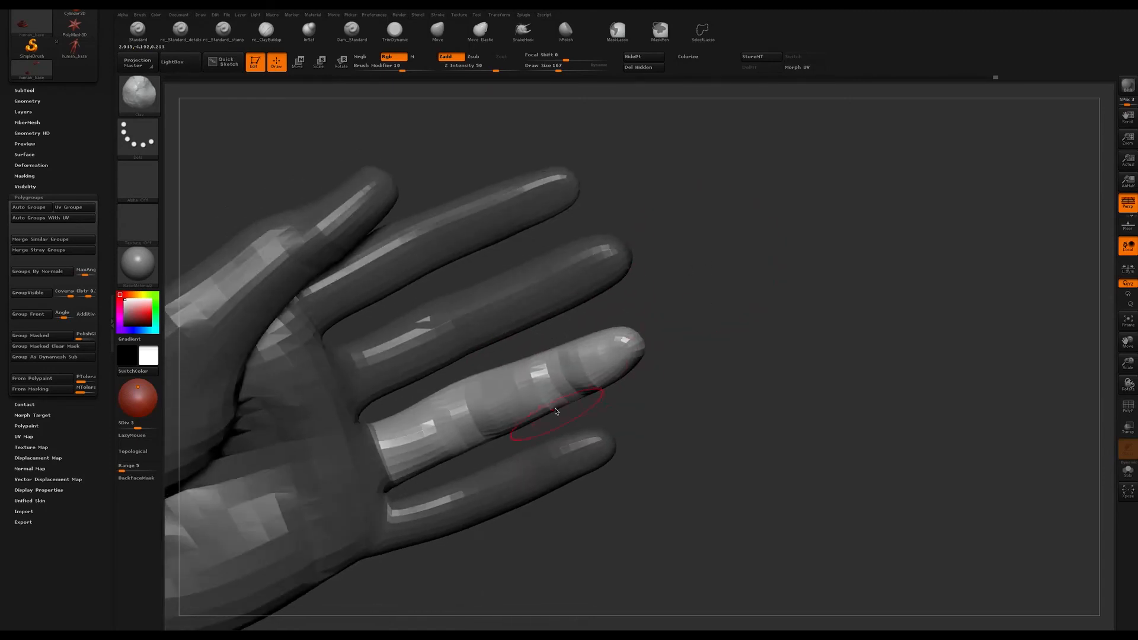
drag(543, 358, 542, 388)
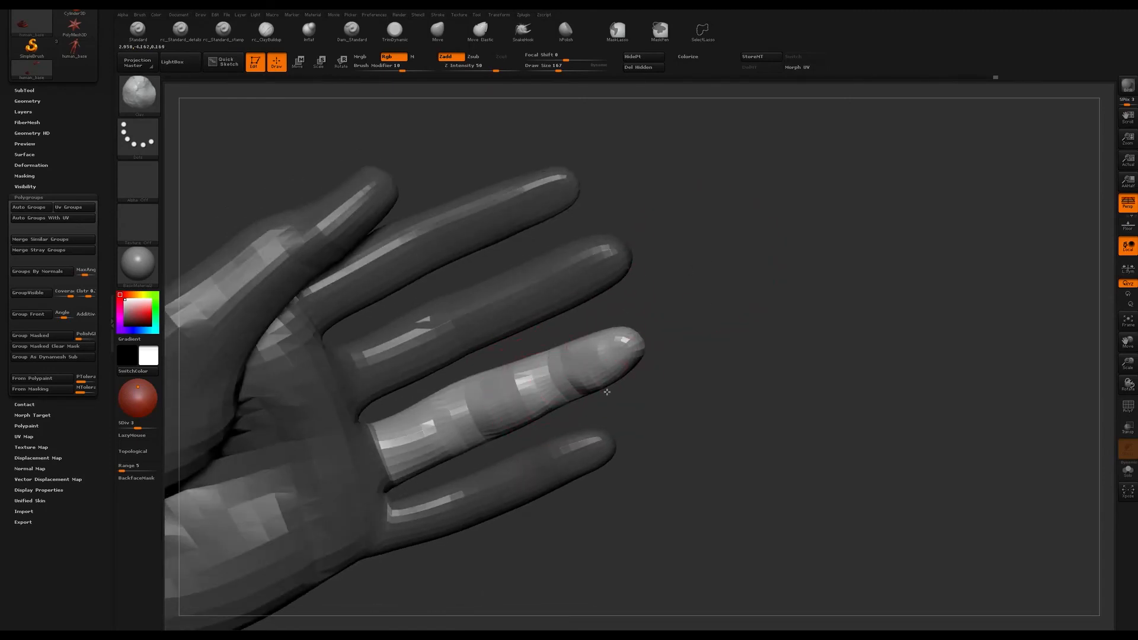
mouse_move(674, 333)
mouse_down()
mouse_move(671, 300)
mouse_move(665, 323)
mouse_move(691, 378)
mouse_move(706, 293)
mouse_move(764, 214)
mouse_move(767, 322)
mouse_move(790, 279)
mouse_move(750, 281)
mouse_move(749, 297)
mouse_move(587, 279)
mouse_up()
key(shift)
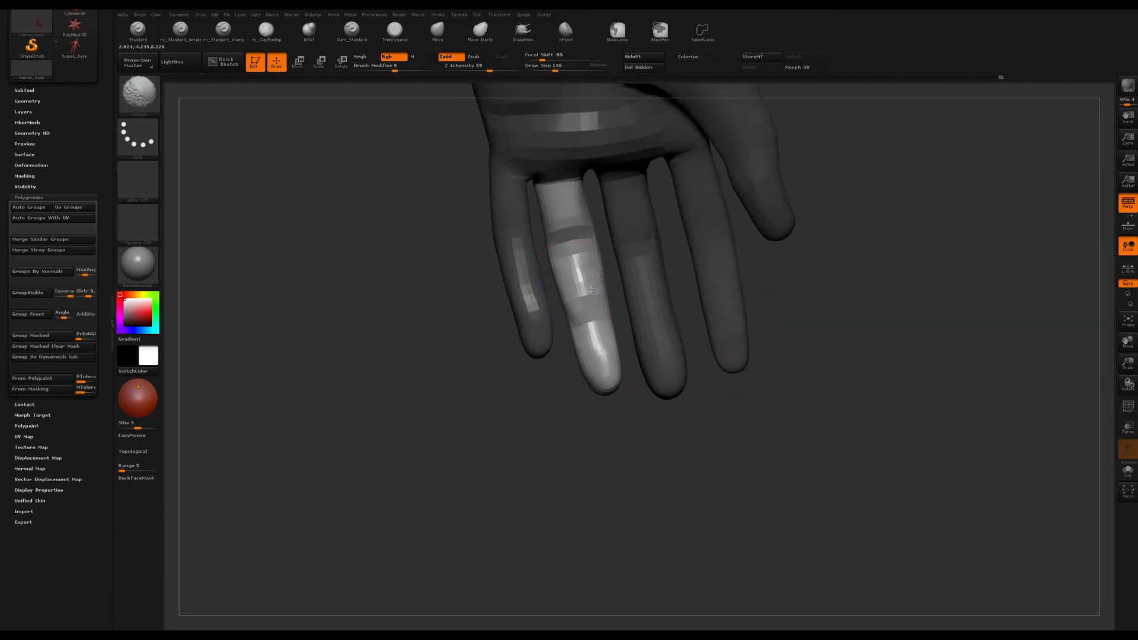
- Clear the mask from the hand and unhide the rest of the body
drag(491, 408, 537, 433)
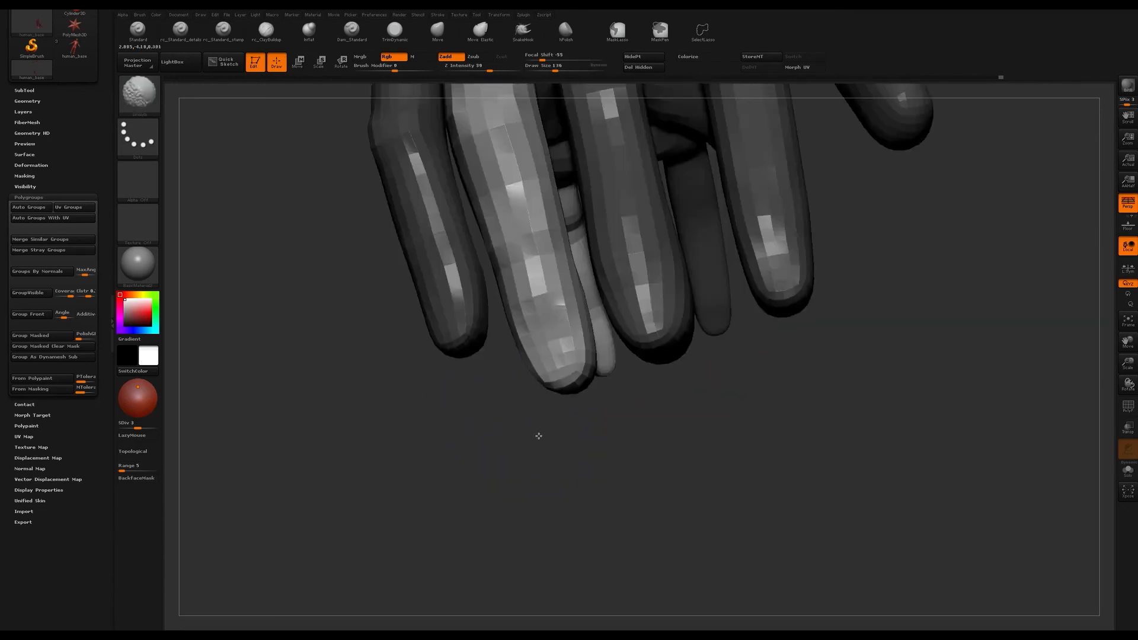
alt+drag(579, 492, 597, 386)
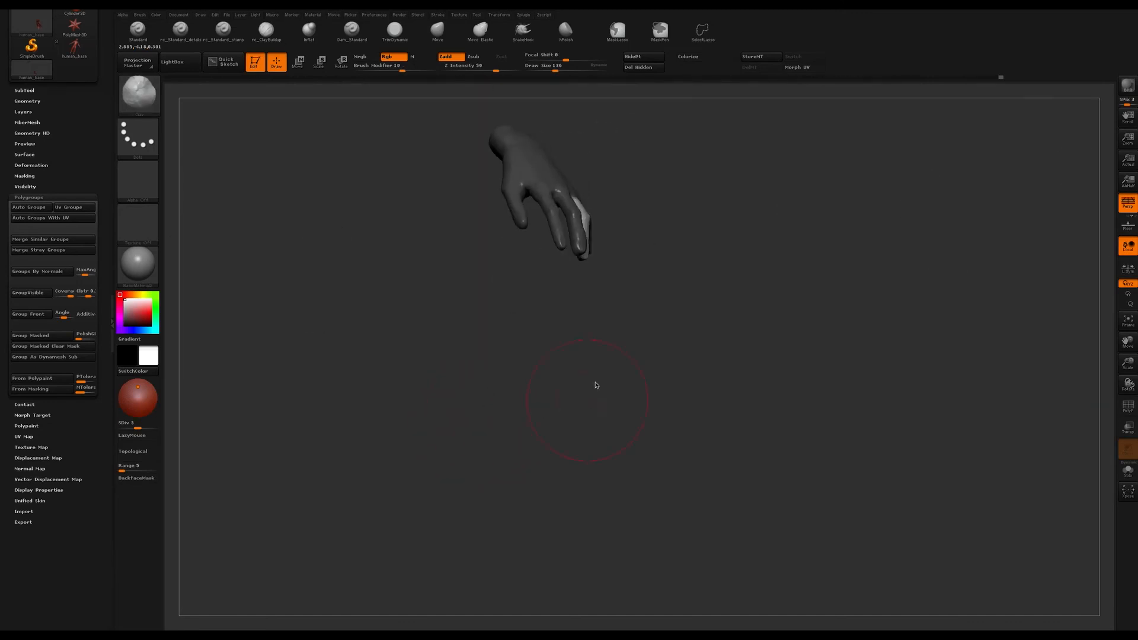
mouse_move(763, 204)
mouse_down()
mouse_move(798, 282)
mouse_move(783, 354)
mouse_up()
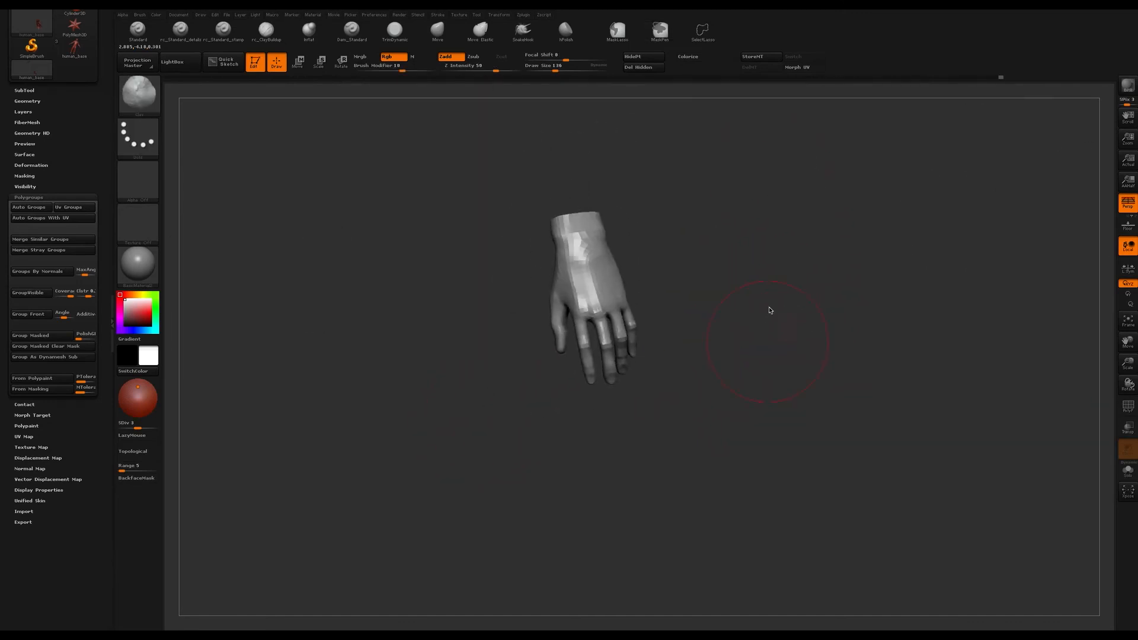
ctrl+shift+click(799, 326)
alt+drag(810, 287, 727, 308)
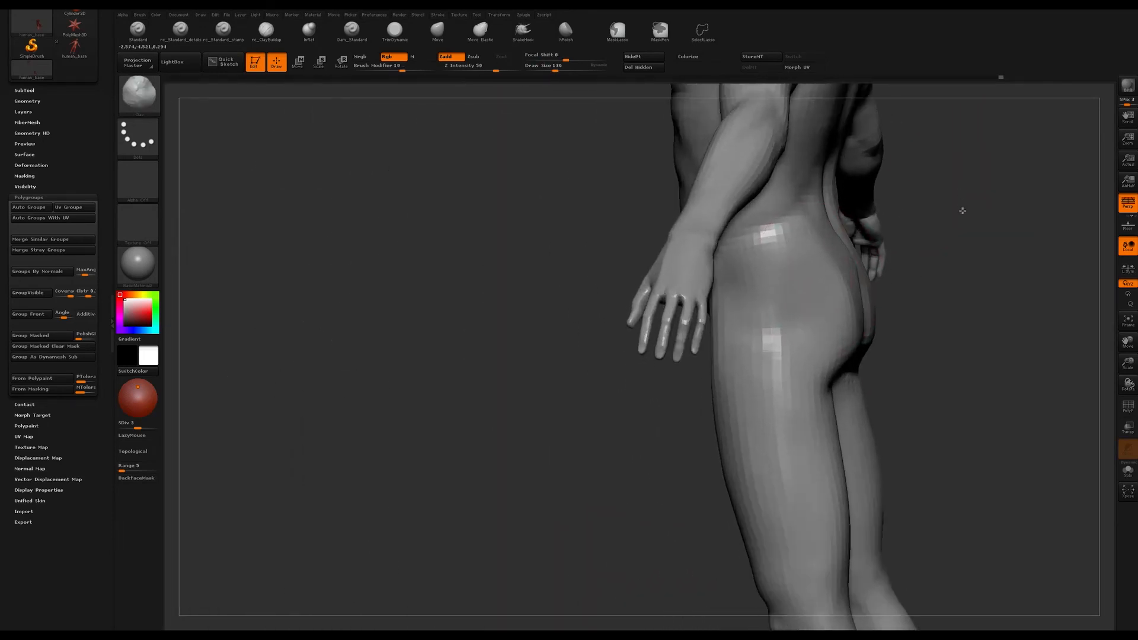
- Reshape the contour of the wrist and lower forearm with the Move brush at draw size 212
alt+drag(962, 212, 966, 261)
drag(505, 252, 556, 251)
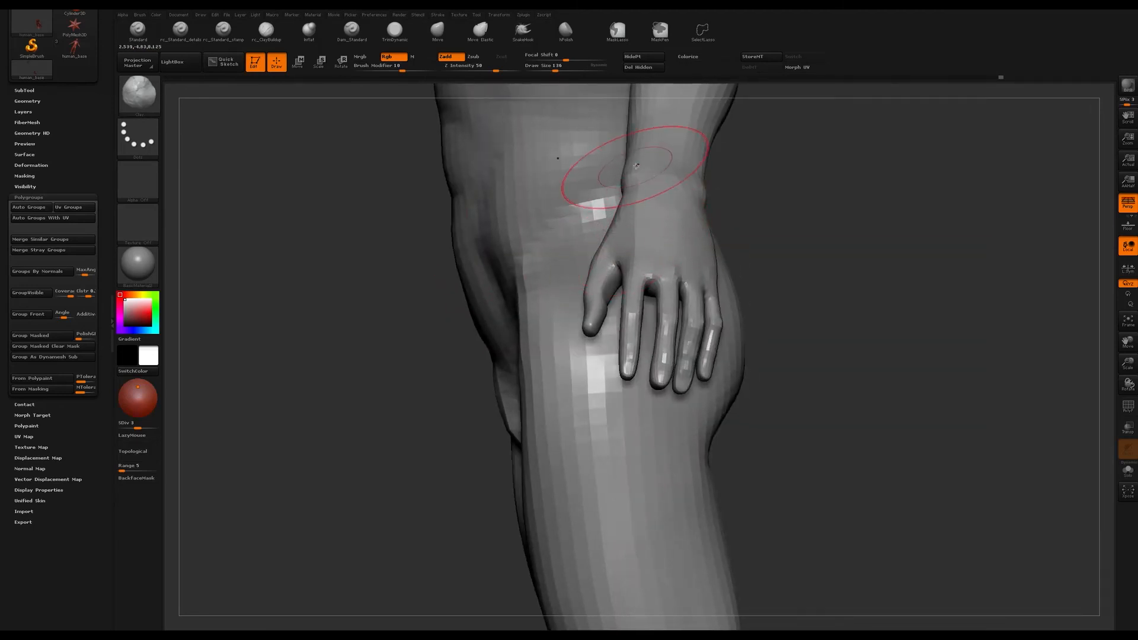
mouse_move(811, 250)
right_down()
mouse_move(794, 279)
mouse_move(808, 257)
mouse_move(764, 268)
mouse_move(802, 170)
mouse_move(841, 165)
mouse_move(791, 213)
mouse_move(769, 210)
mouse_move(737, 239)
mouse_move(763, 203)
mouse_move(615, 211)
right_up()
mouse_move(713, 221)
right_down()
mouse_move(705, 262)
mouse_move(712, 196)
right_up()
key(s)
drag(620, 224, 626, 226)
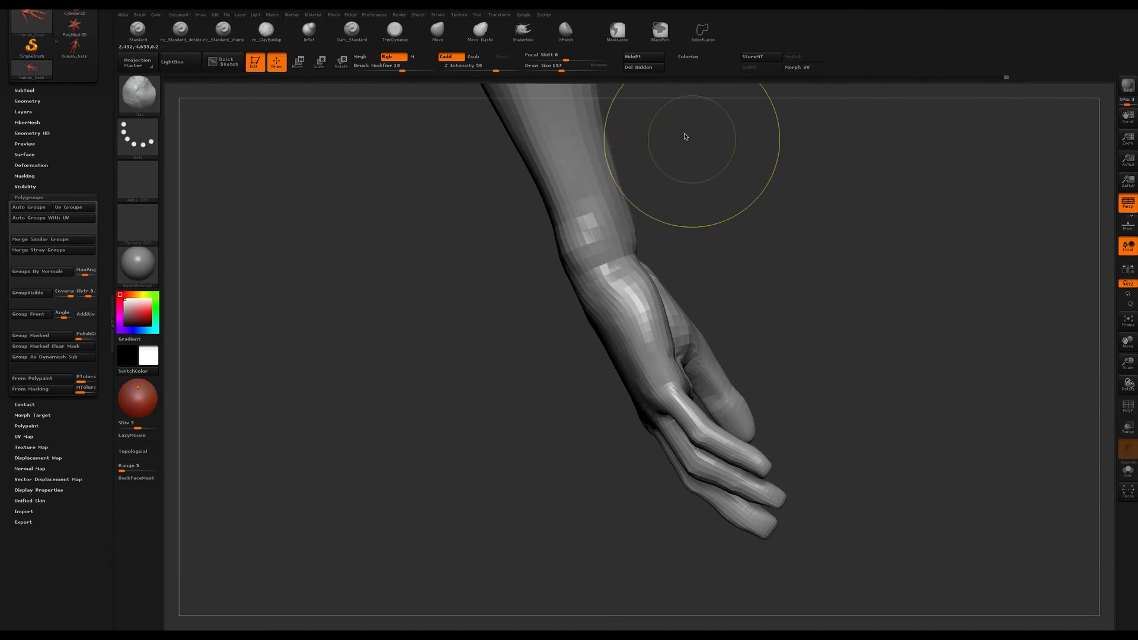
click(438, 29)
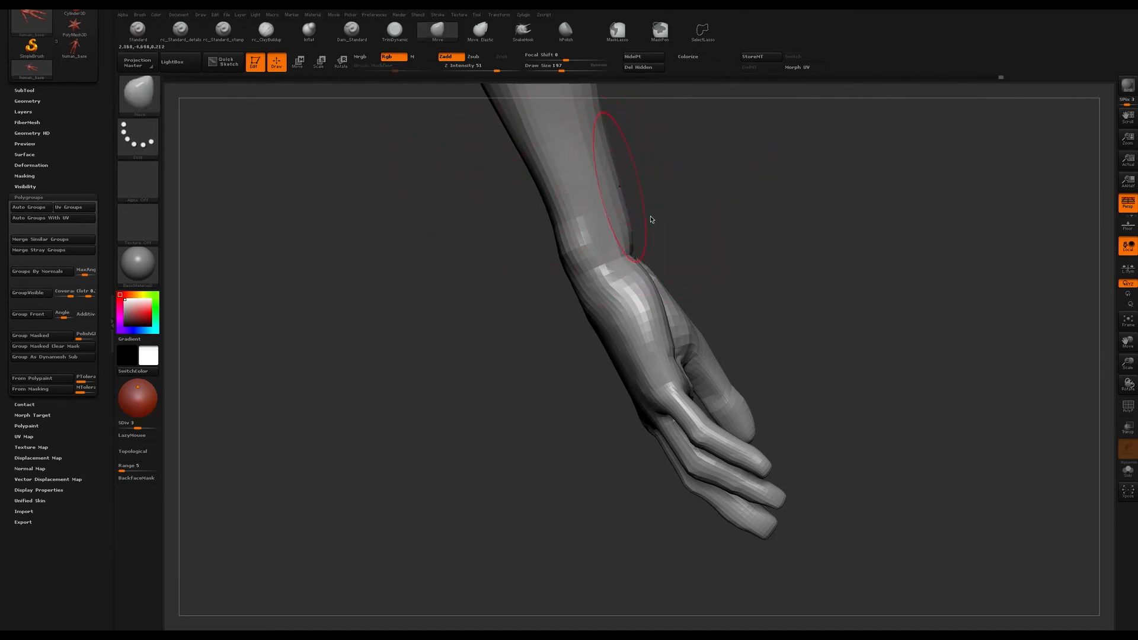
mouse_move(662, 215)
alt+mouse_down()
mouse_move(674, 223)
mouse_move(627, 224)
alt+mouse_up()
key(s)
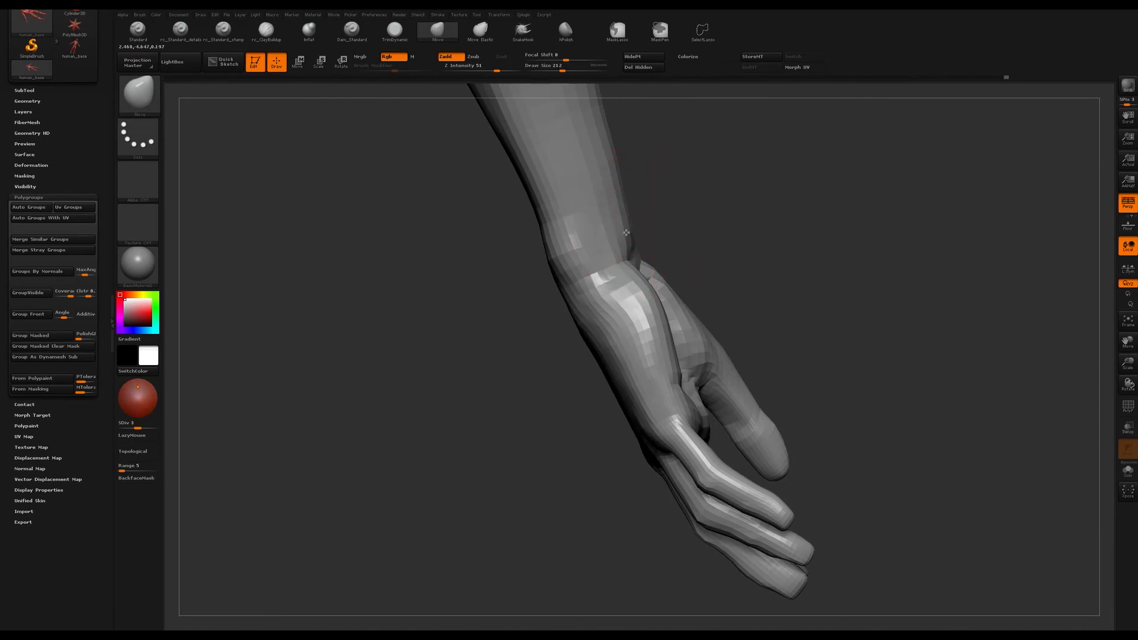
drag(670, 194, 682, 195)
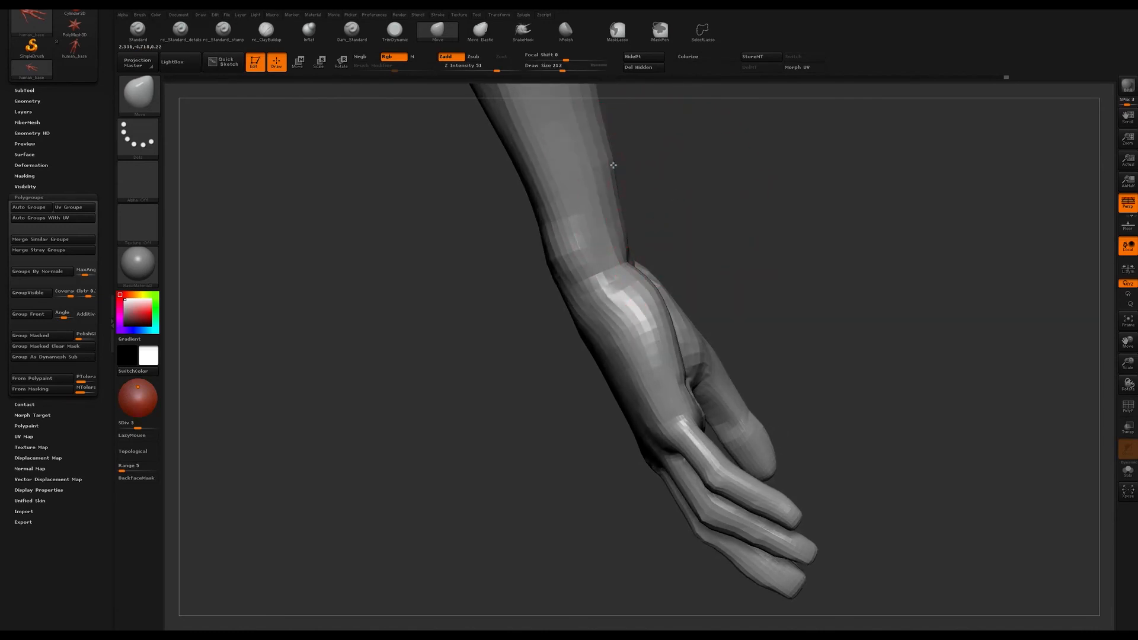
drag(612, 157, 609, 158)
drag(676, 178, 599, 173)
- Adjust the base of the thumb and the adjoining wrist with the Move brush at a smaller draw size
ctrl+drag(724, 133, 742, 170)
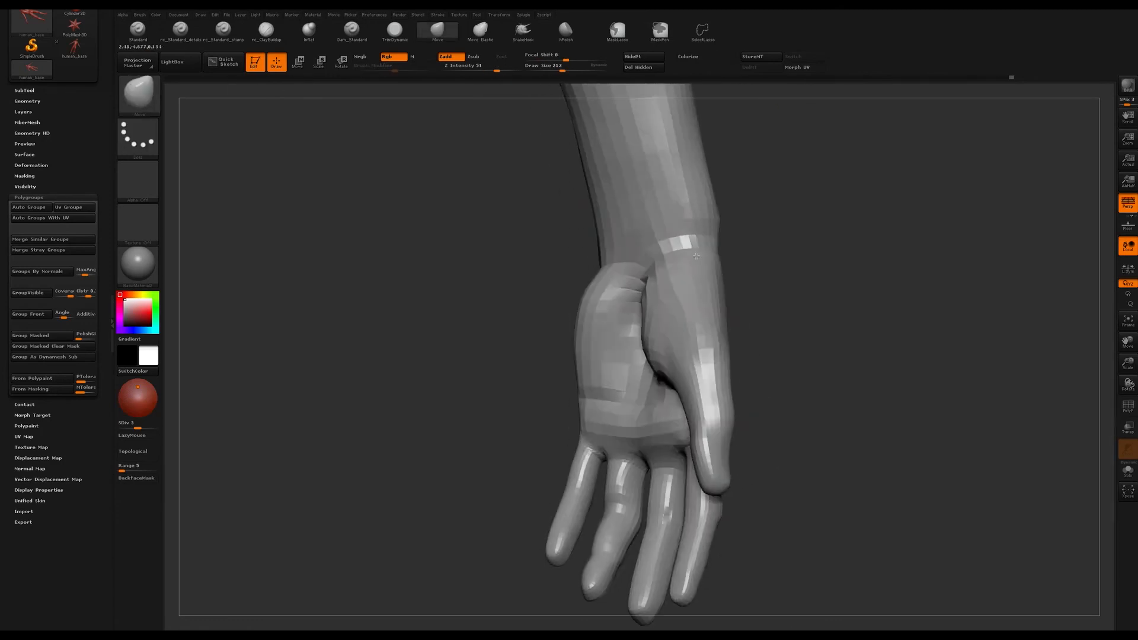
click(438, 30)
mouse_move(789, 196)
alt+mouse_down()
mouse_move(744, 287)
mouse_move(801, 220)
mouse_move(791, 294)
mouse_move(818, 168)
mouse_move(852, 332)
alt+mouse_up()
mouse_move(838, 212)
alt+mouse_down()
mouse_move(770, 227)
mouse_move(788, 204)
mouse_move(784, 230)
mouse_move(812, 206)
mouse_move(770, 244)
mouse_move(780, 221)
mouse_move(751, 229)
alt+mouse_up()
key(s)
drag(679, 305, 672, 306)
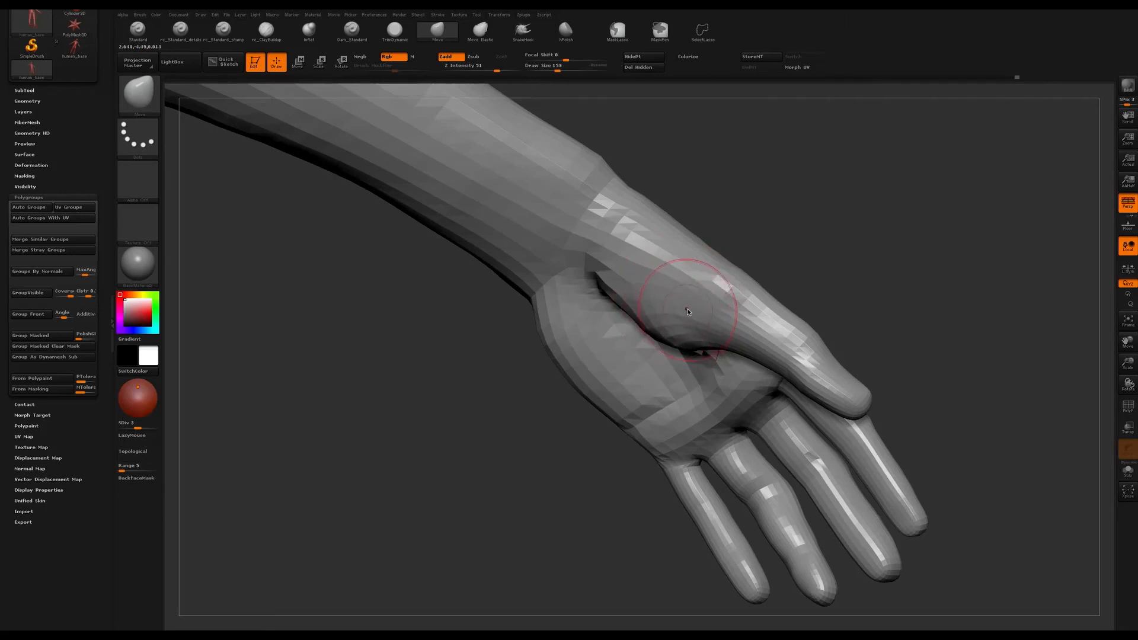
drag(728, 212, 719, 222)
drag(741, 172, 665, 254)
drag(639, 293, 631, 283)
drag(780, 209, 767, 239)
- Isolate the hand and forearm and lay a Transpose Move line from the wrist to the thumb
mouse_move(912, 142)
ctrl+shift+mouse_down()
mouse_move(770, 184)
mouse_move(920, 491)
mouse_move(1026, 350)
ctrl+shift+mouse_up()
mouse_move(951, 261)
mouse_down()
mouse_move(892, 284)
mouse_move(887, 186)
mouse_move(897, 186)
mouse_move(879, 193)
mouse_move(866, 245)
mouse_move(912, 224)
mouse_move(948, 320)
mouse_move(943, 237)
mouse_move(909, 230)
mouse_up()
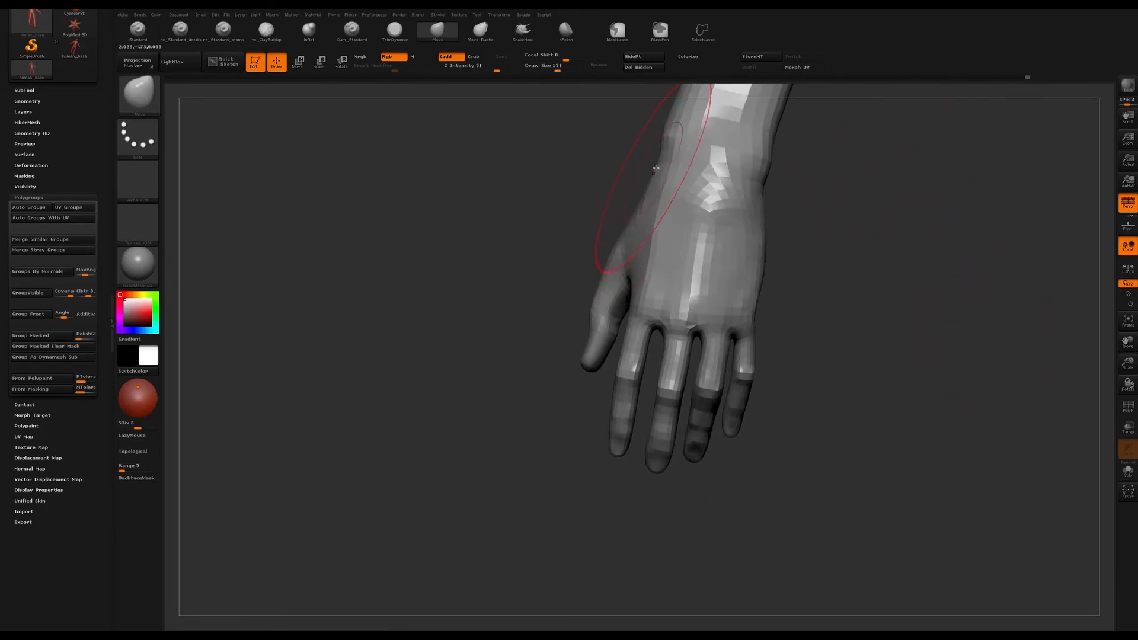
key(w)
drag(680, 124, 575, 312)
drag(544, 190, 543, 186)
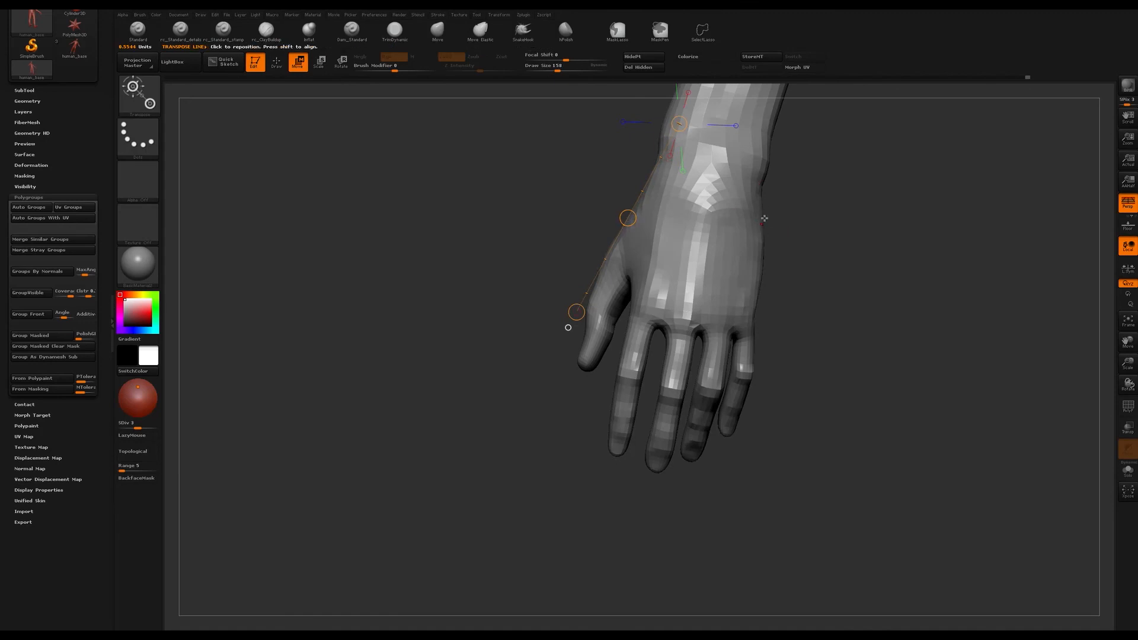
- Touch up the little-finger side of the hand with the Move brush, clear any mask and show the whole body framed
key(q)
key(s)
mouse_move(751, 203)
mouse_down()
mouse_move(736, 203)
mouse_move(753, 261)
mouse_move(739, 317)
mouse_up()
ctrl+drag(876, 261, 830, 324)
ctrl+shift+click(922, 248)
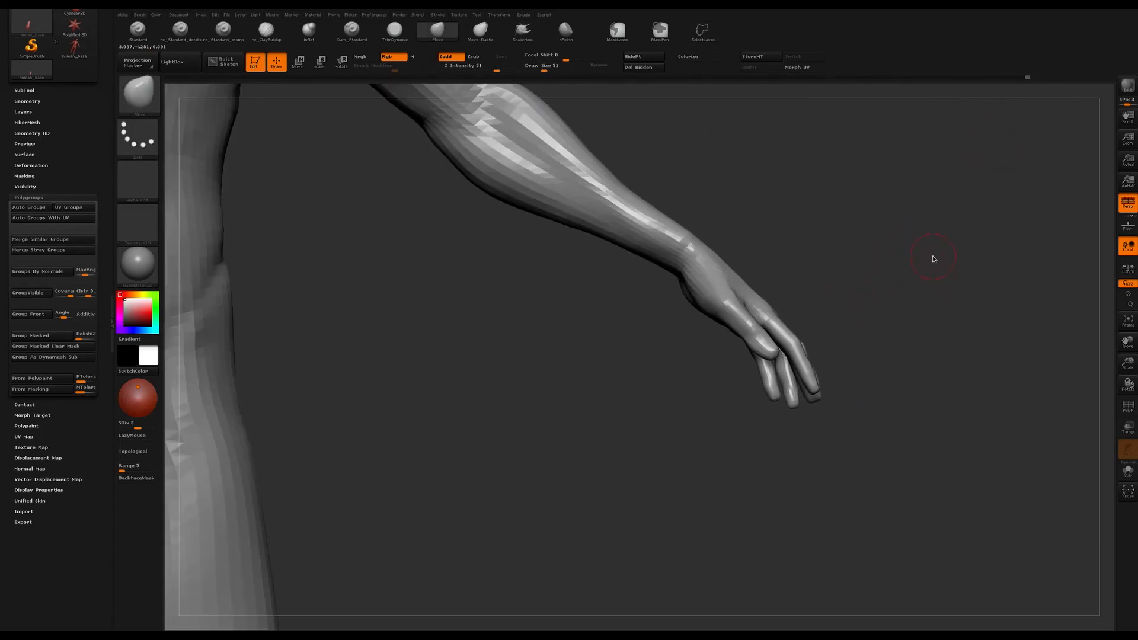
key(f)
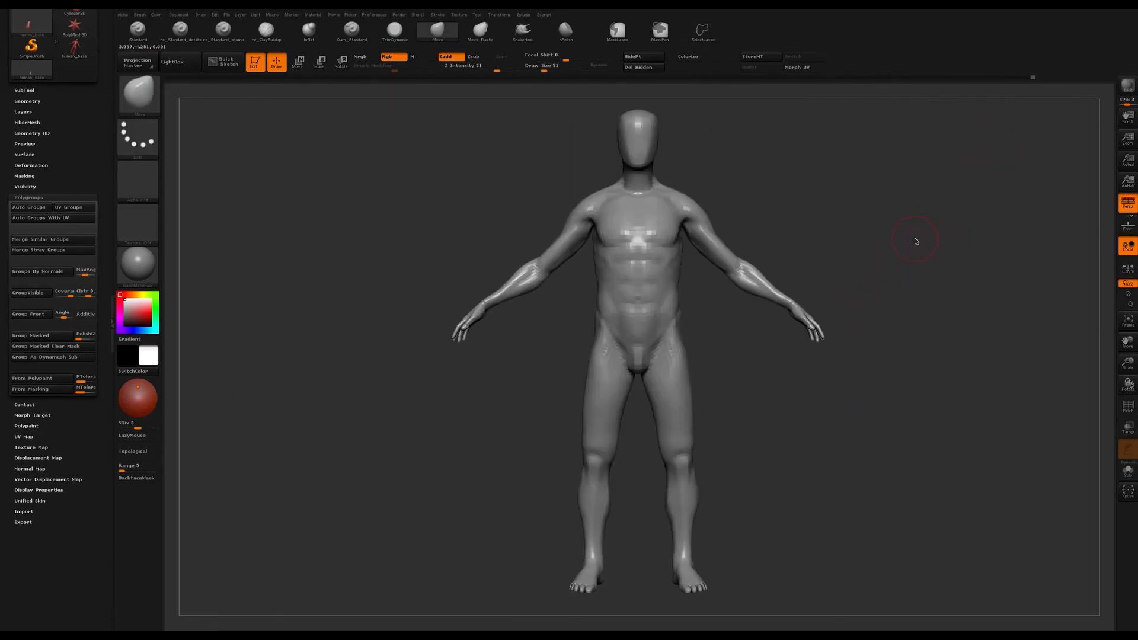
mouse_move(929, 253)
mouse_down()
mouse_move(873, 272)
mouse_move(878, 178)
mouse_move(896, 204)
mouse_move(884, 280)
mouse_move(931, 272)
mouse_move(921, 272)
mouse_up()
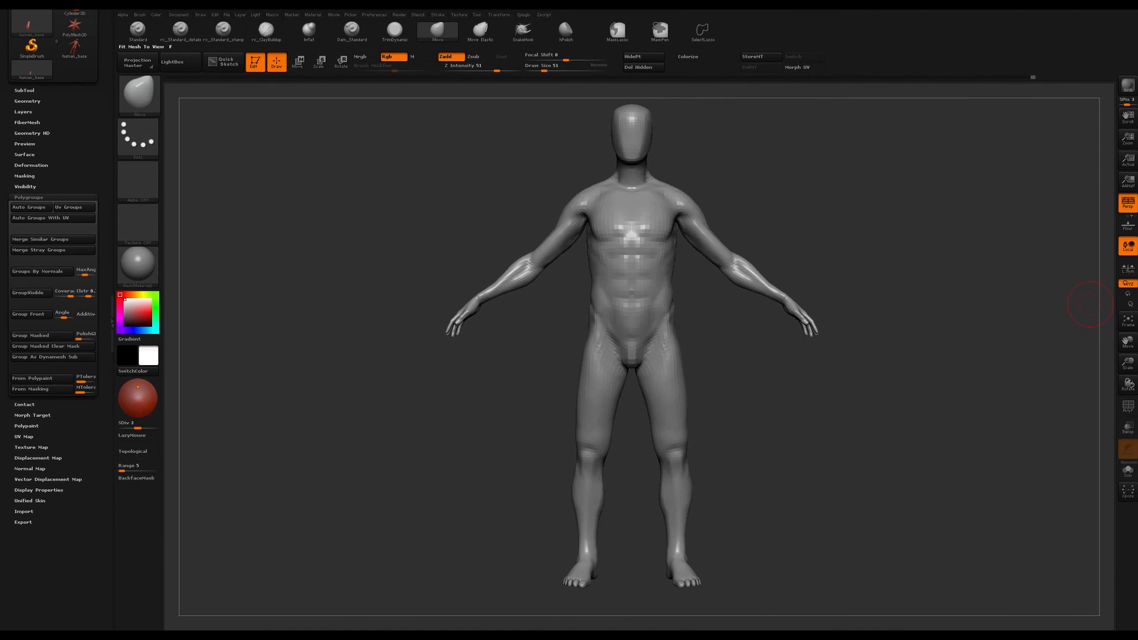
key(super+Tab)
key(super+Tab)
drag(882, 179, 878, 179)
key(ctrl)
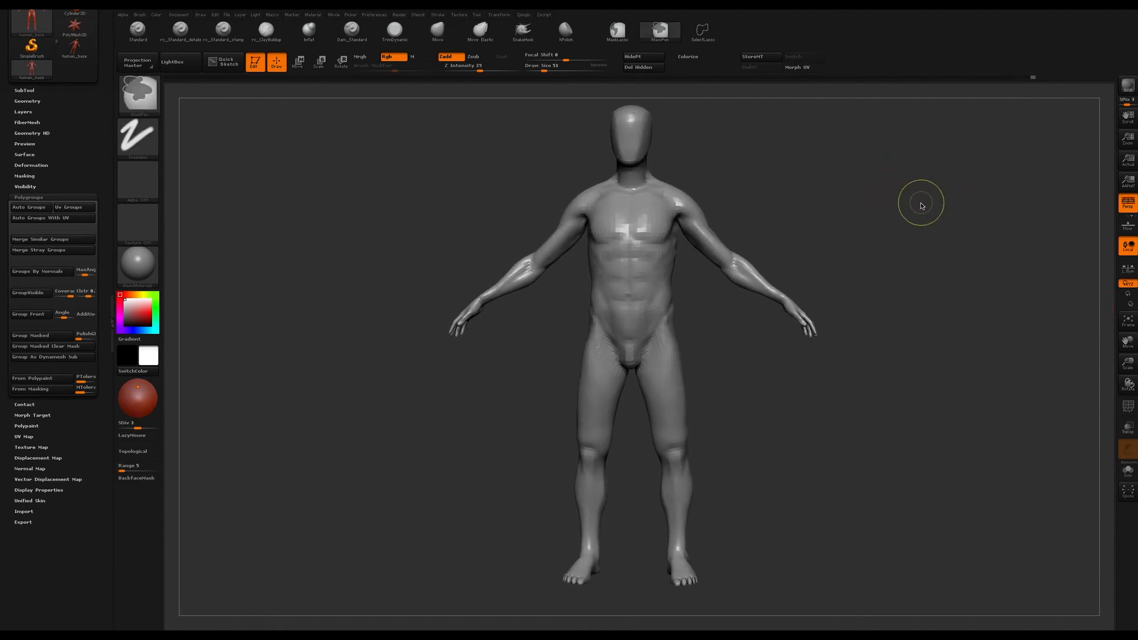
key(super+Tab)
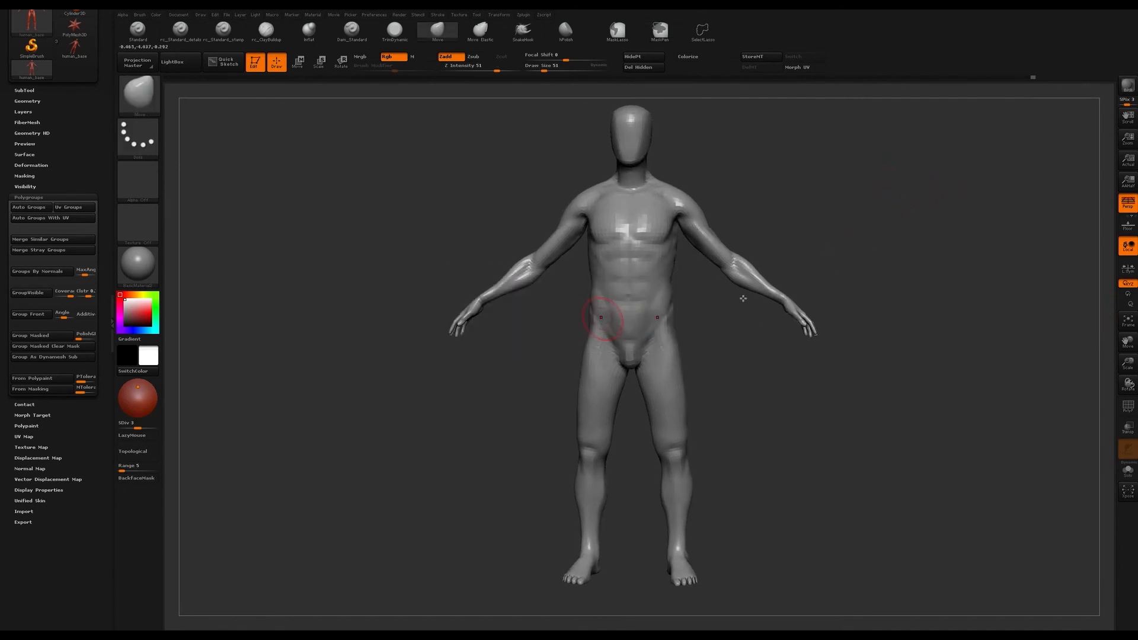